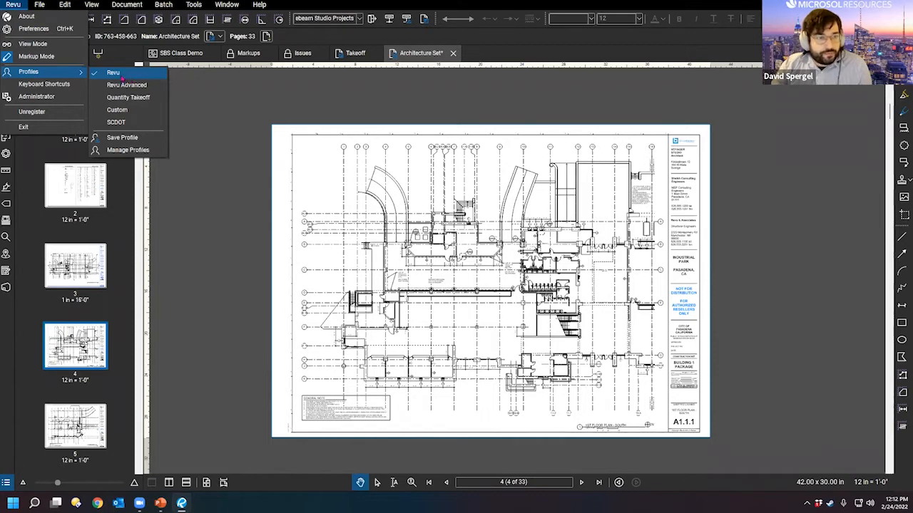
Step: Switch the workspace to the Revu Advanced profile
click(127, 87)
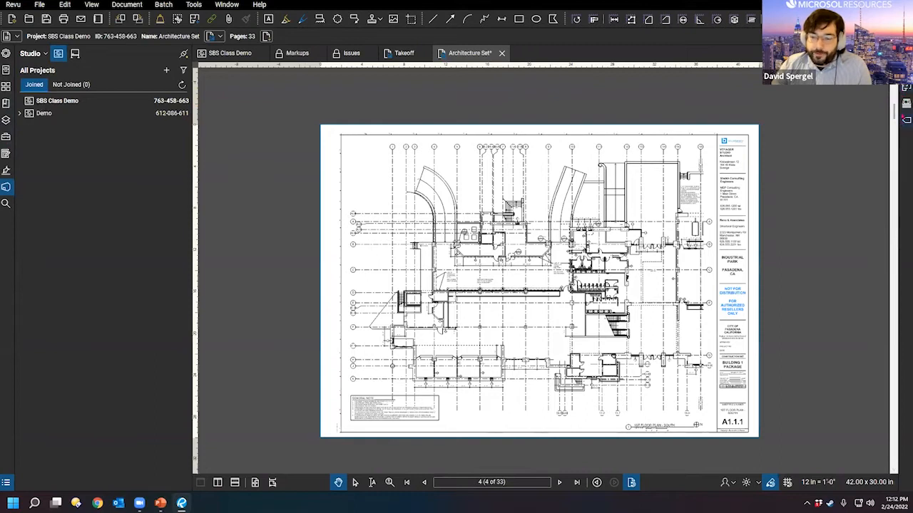
key(ctrl)
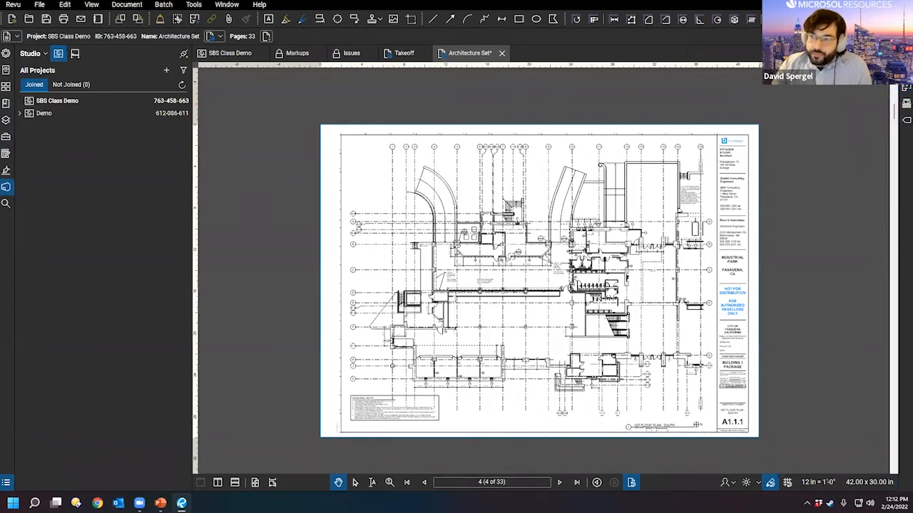
click(896, 107)
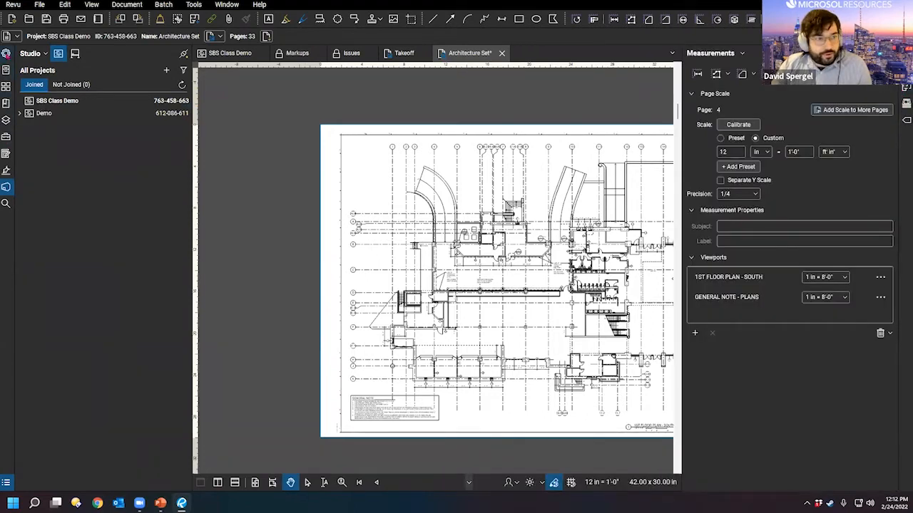
Step: Toggle the left side panels and bring up the file properties panel
click(6, 54)
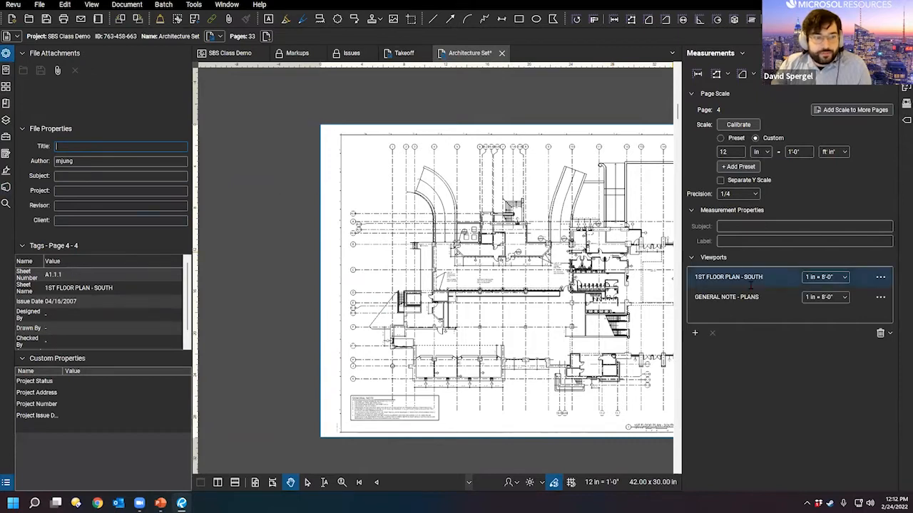
click(6, 55)
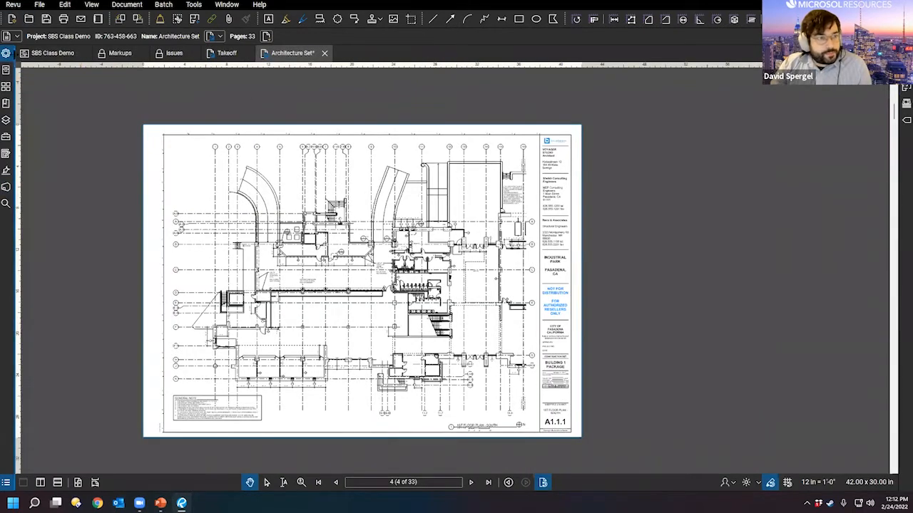
click(6, 55)
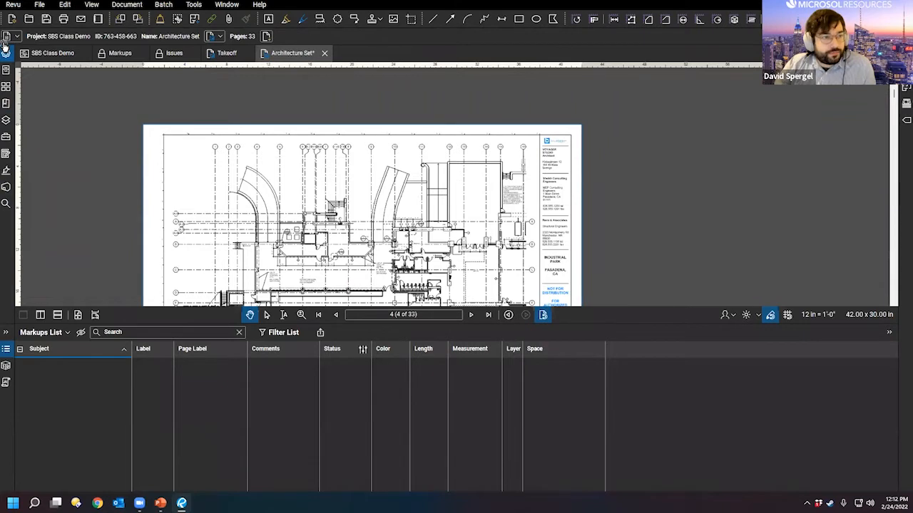
click(9, 92)
Step: Float the file properties panel, attach it on the left, move it to the top and collapse it
drag(10, 12, 130, 119)
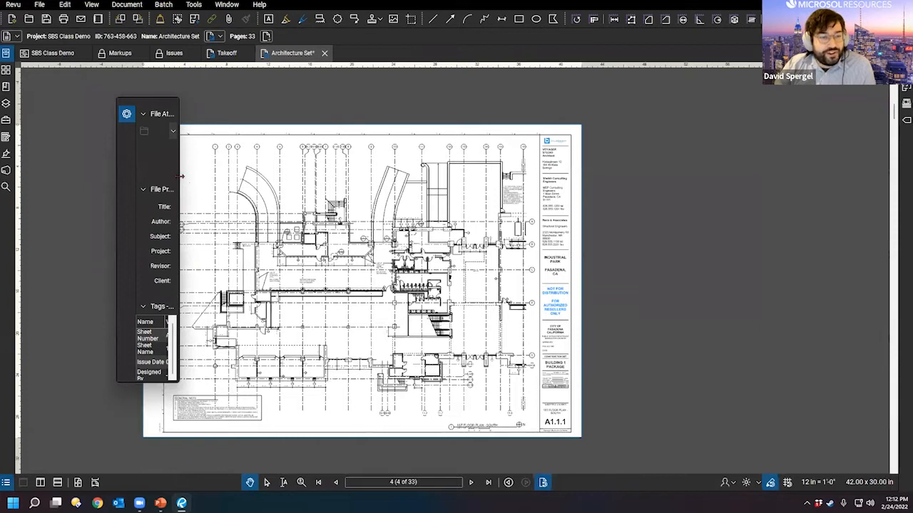
drag(181, 176, 535, 194)
click(127, 114)
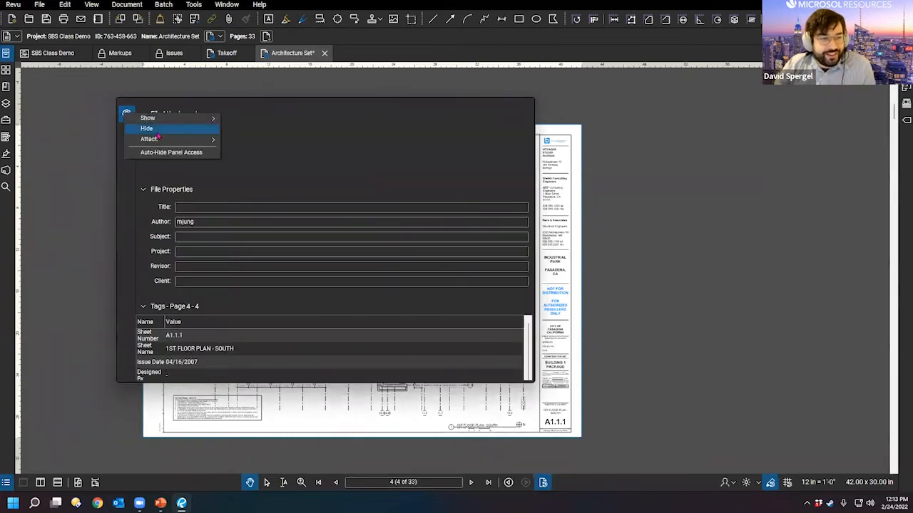
click(126, 116)
click(126, 115)
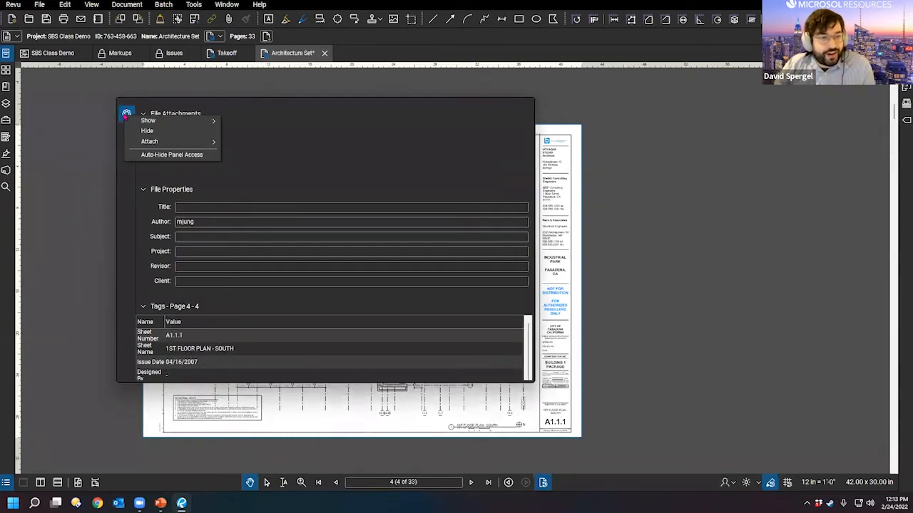
click(156, 141)
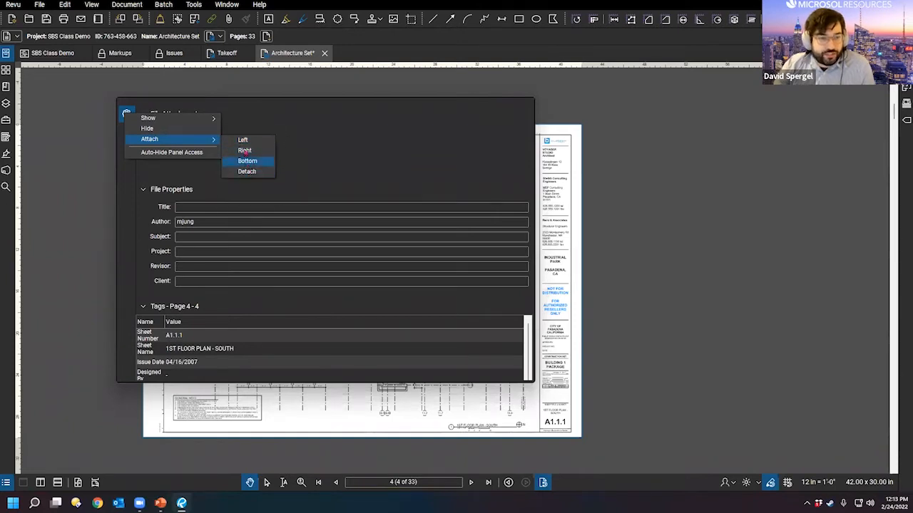
click(243, 140)
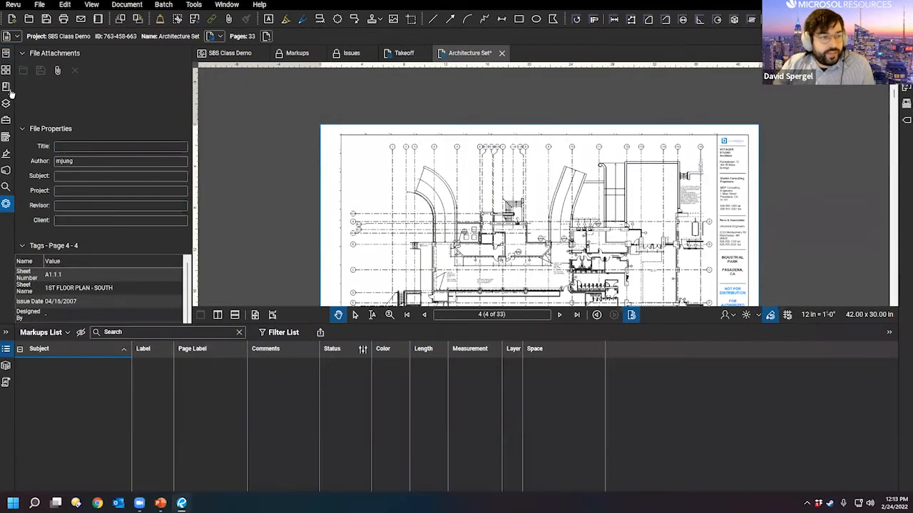
drag(10, 94, 7, 57)
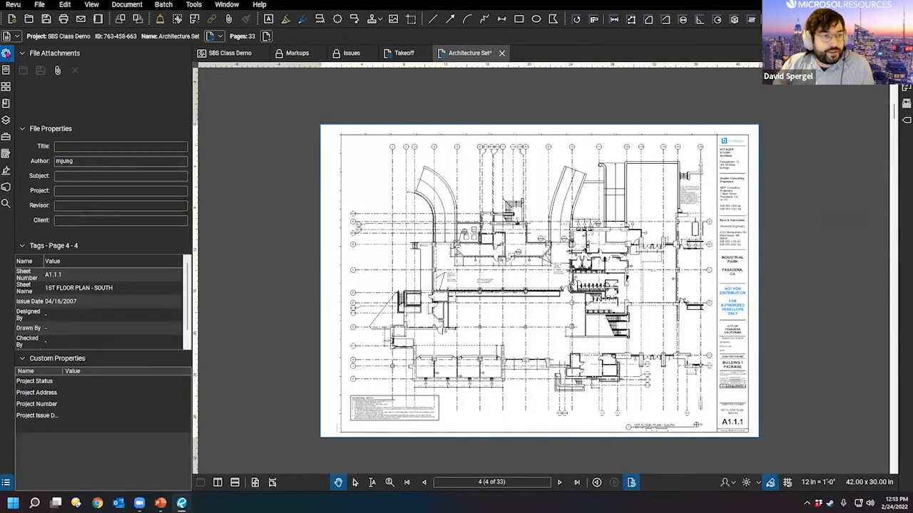
click(6, 56)
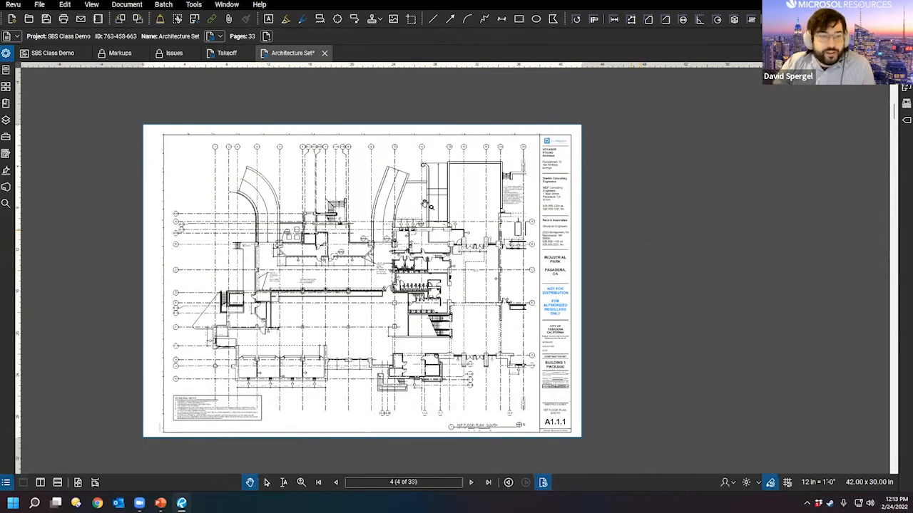
Step: Switch the workspace to the Custom profile
click(13, 5)
mouse_move(37, 75)
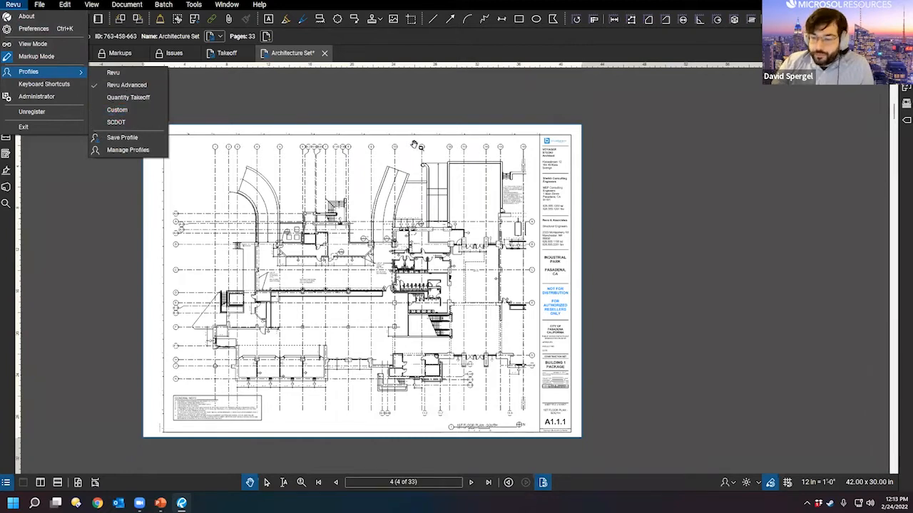
click(138, 125)
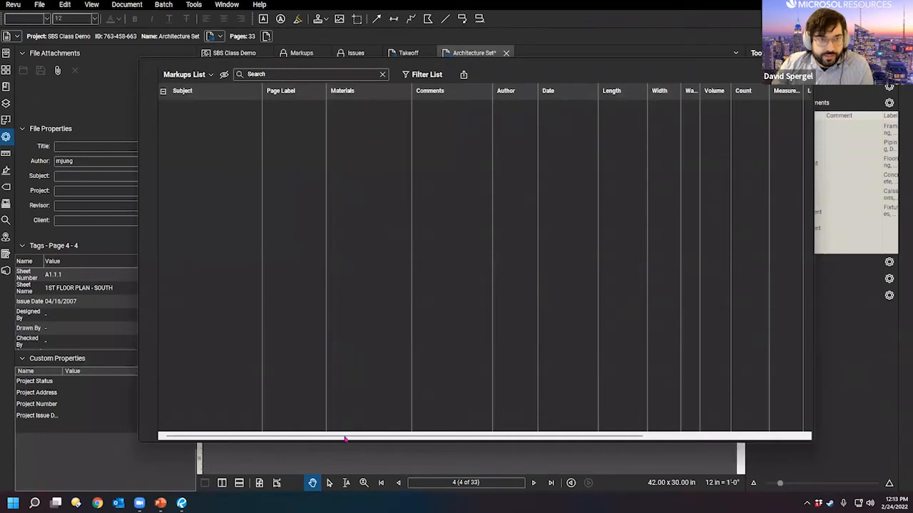
Step: Pick Select Text, reposition the floating Markups List, and go to the Takeoff document
click(346, 483)
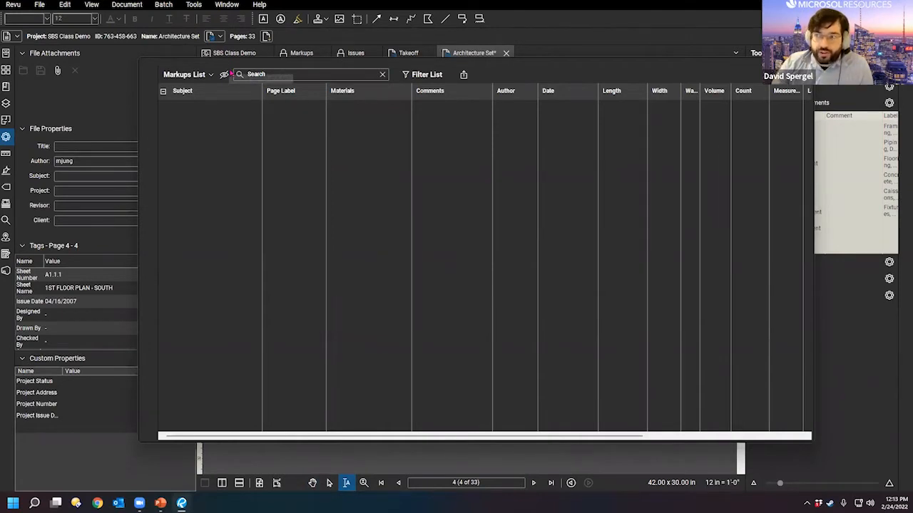
drag(230, 71, 274, 120)
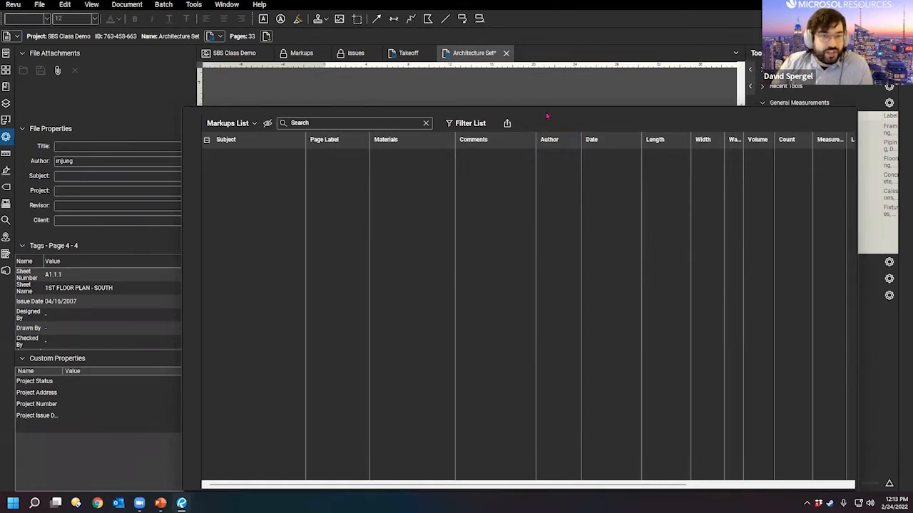
drag(547, 116, 544, 104)
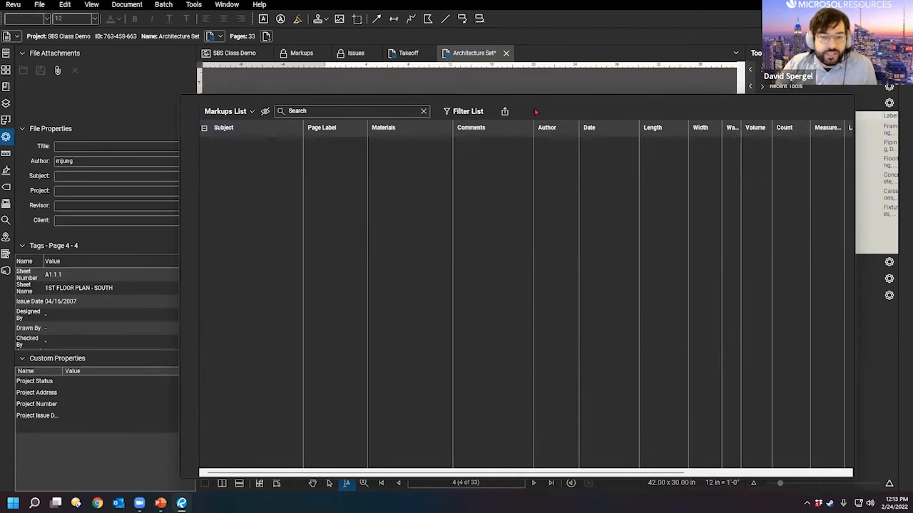
mouse_move(535, 112)
mouse_down()
mouse_move(387, 264)
mouse_move(457, 113)
mouse_up()
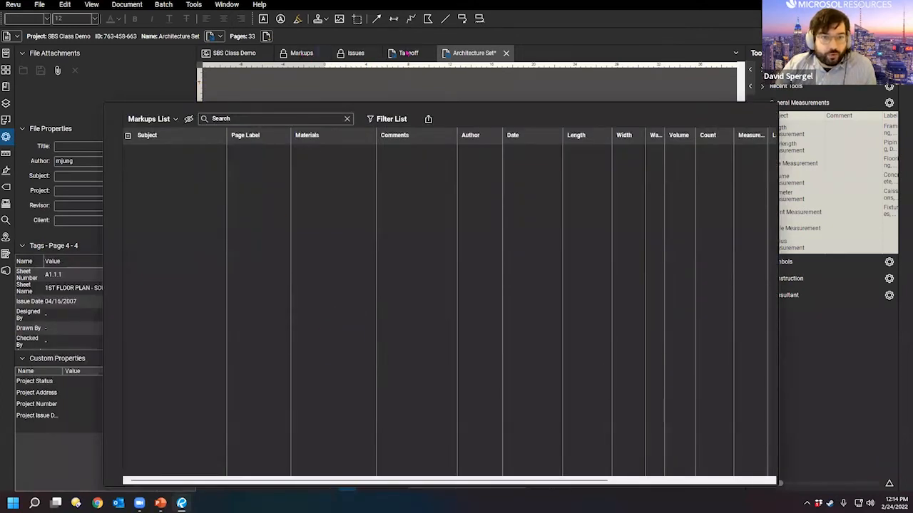
click(409, 57)
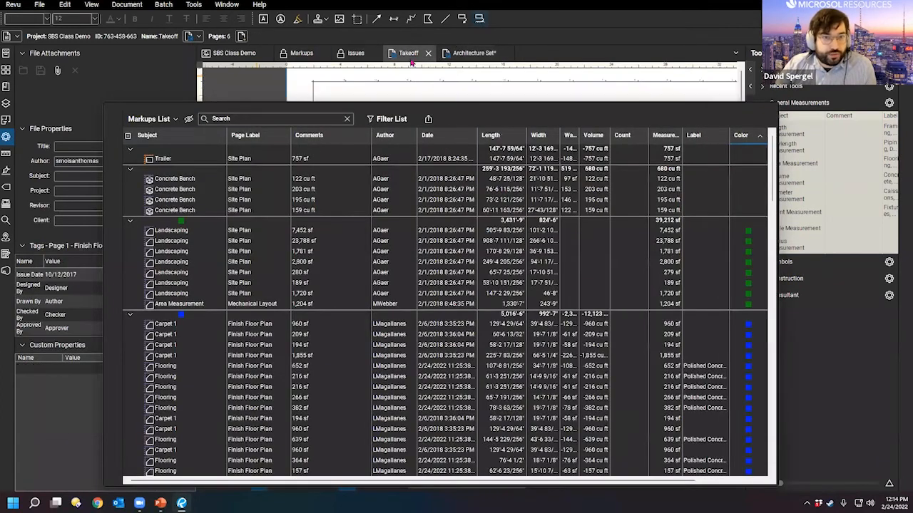
Step: Scroll through the Takeoff markups, resize a column, and switch to another workspace profile
scroll(437, 307, down, 15)
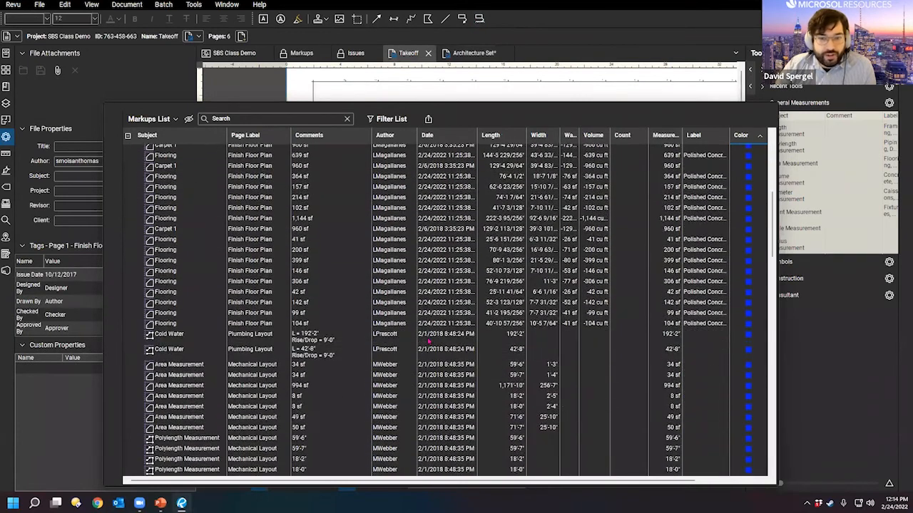
scroll(596, 243, up, 15)
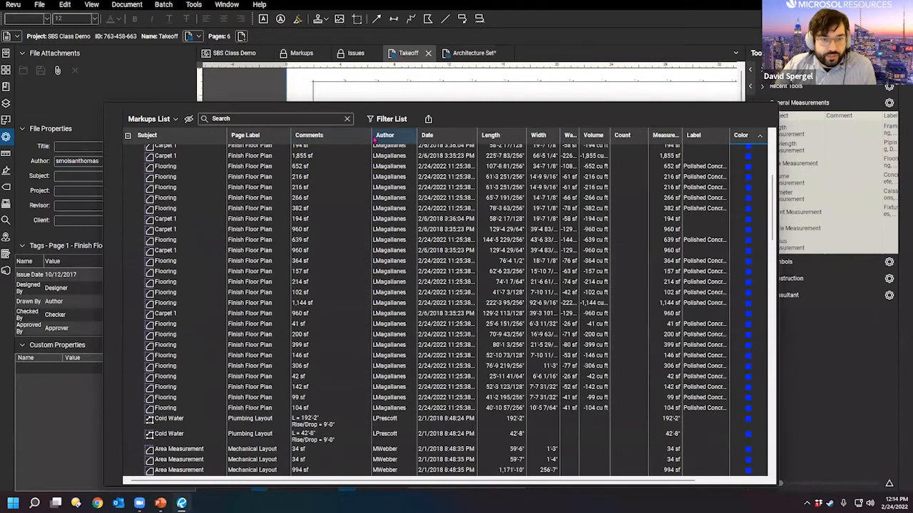
drag(368, 135, 348, 135)
scroll(348, 214, up, 6)
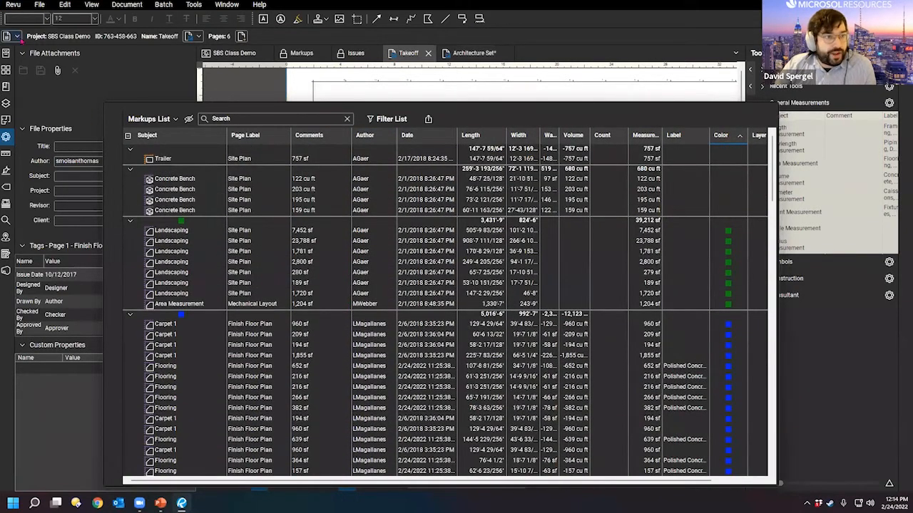
click(14, 6)
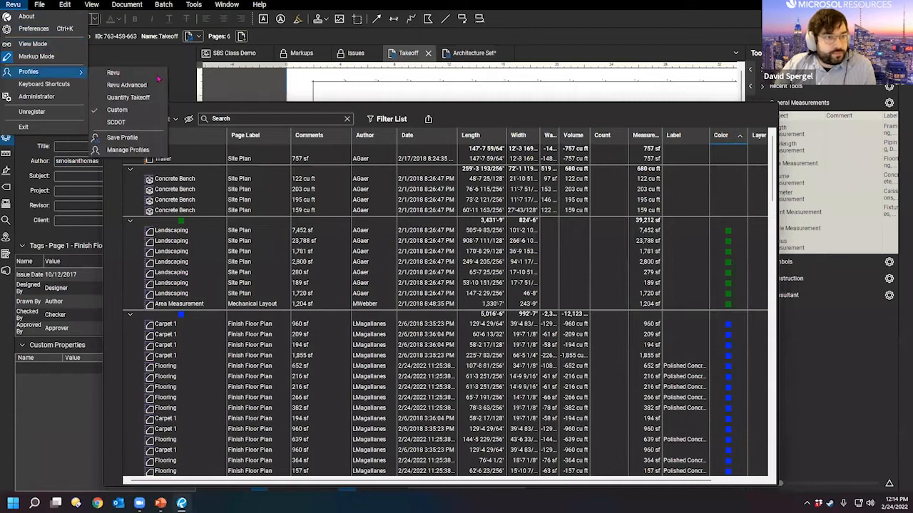
click(154, 74)
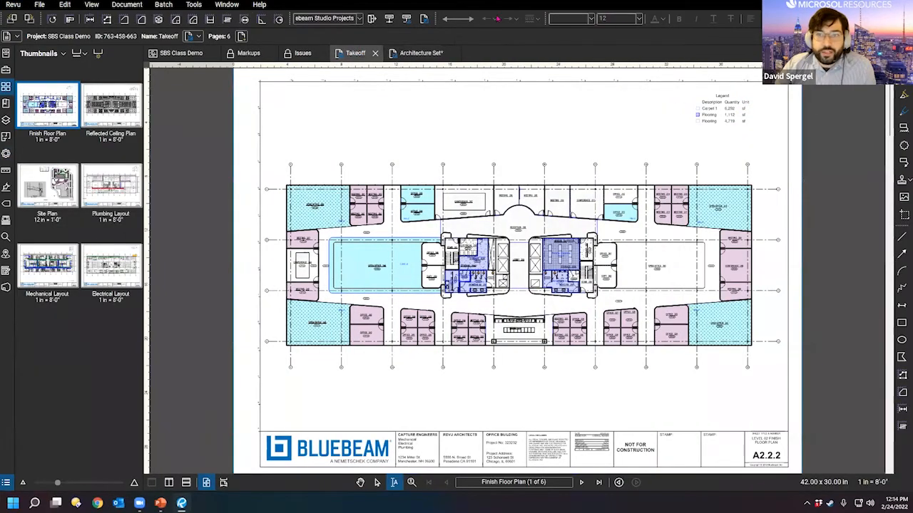
Step: Turn on the Document Management toolbar and set the customization Categories to All
right_click(450, 20)
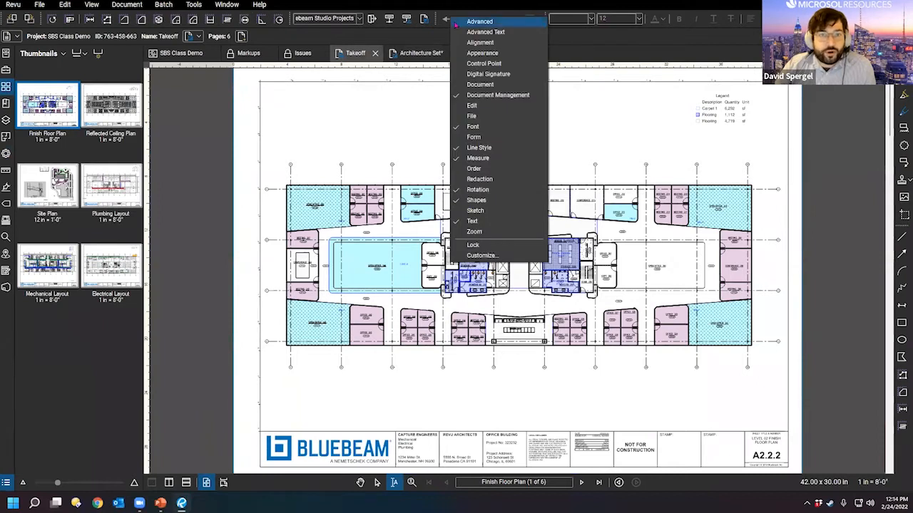
right_click(900, 118)
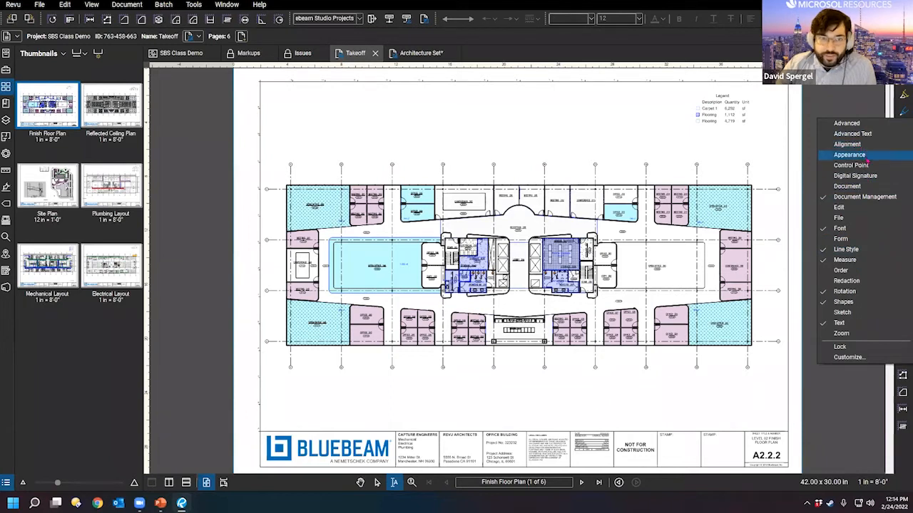
click(864, 197)
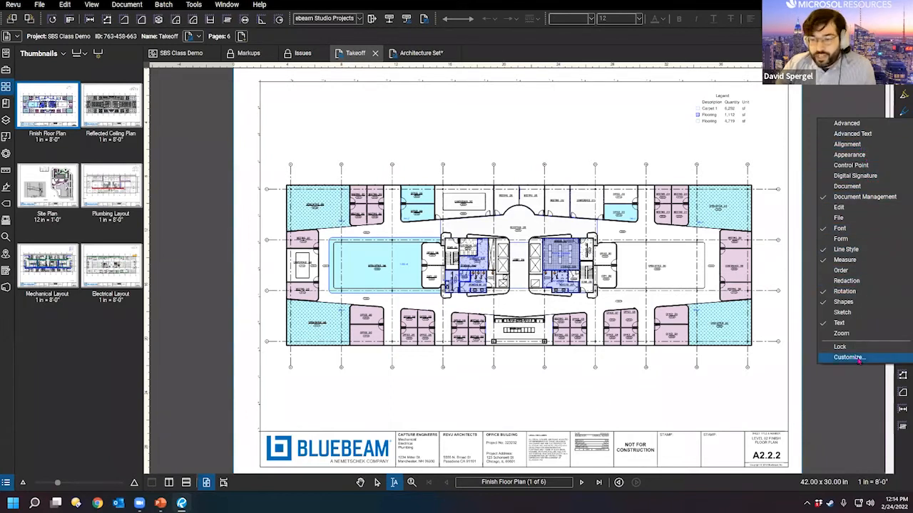
click(858, 360)
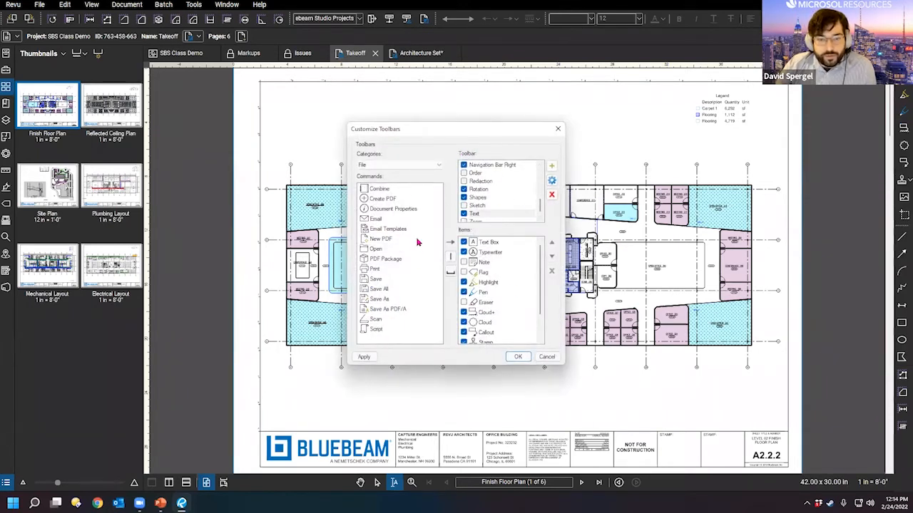
click(421, 166)
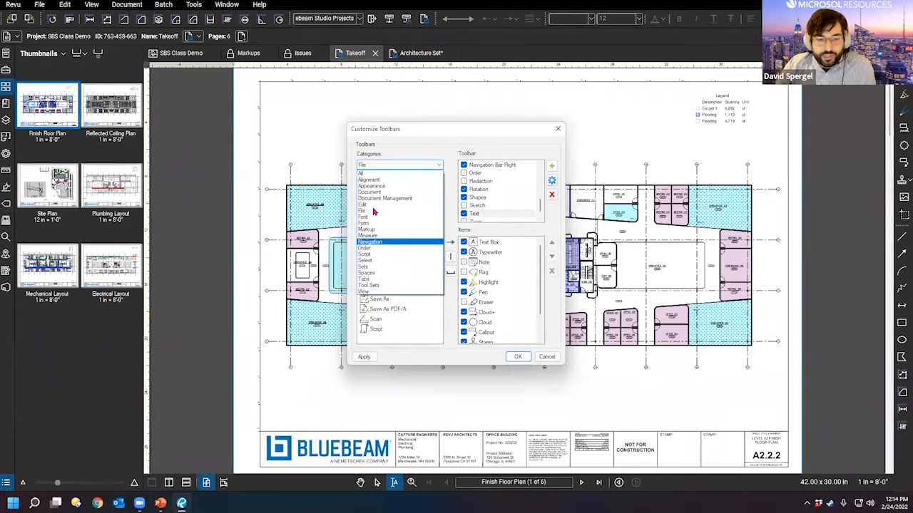
click(379, 148)
click(378, 228)
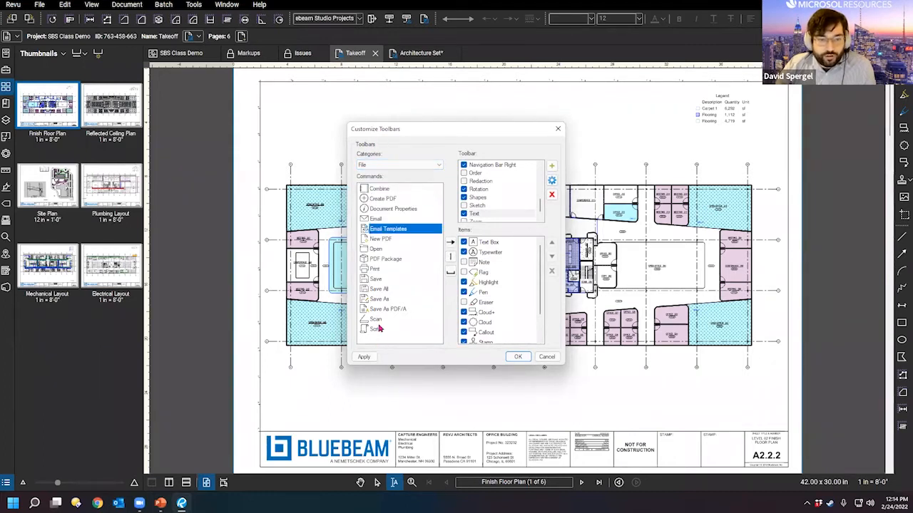
click(389, 166)
click(389, 174)
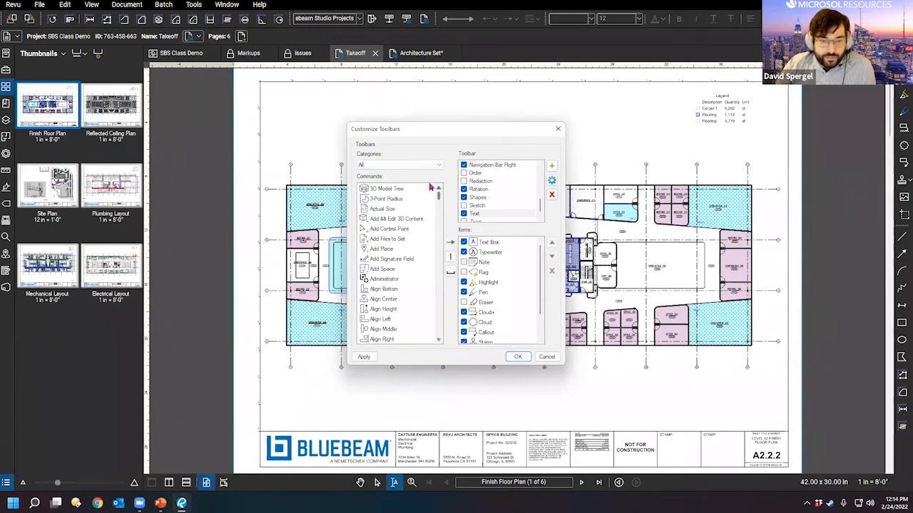
Step: Add Document Properties to the Document Management toolbar and launch it from the new icon
drag(439, 198, 437, 241)
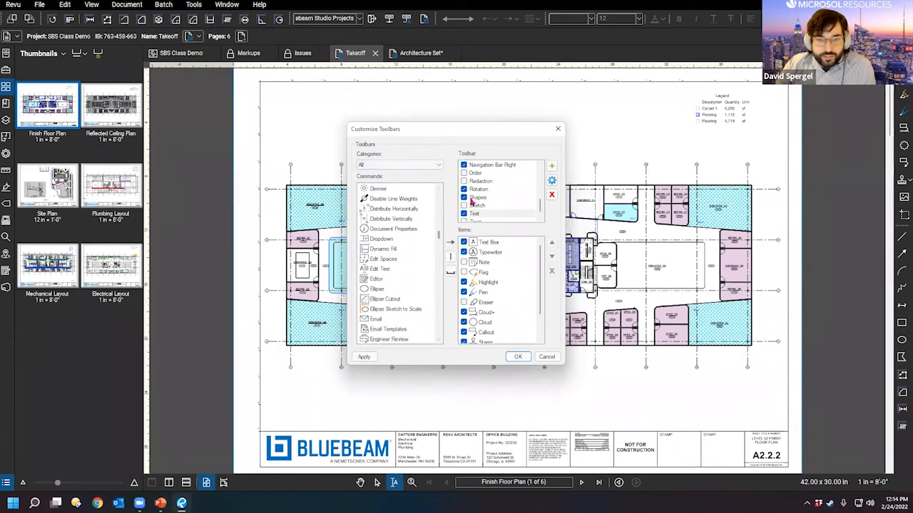
scroll(540, 207, up, 8)
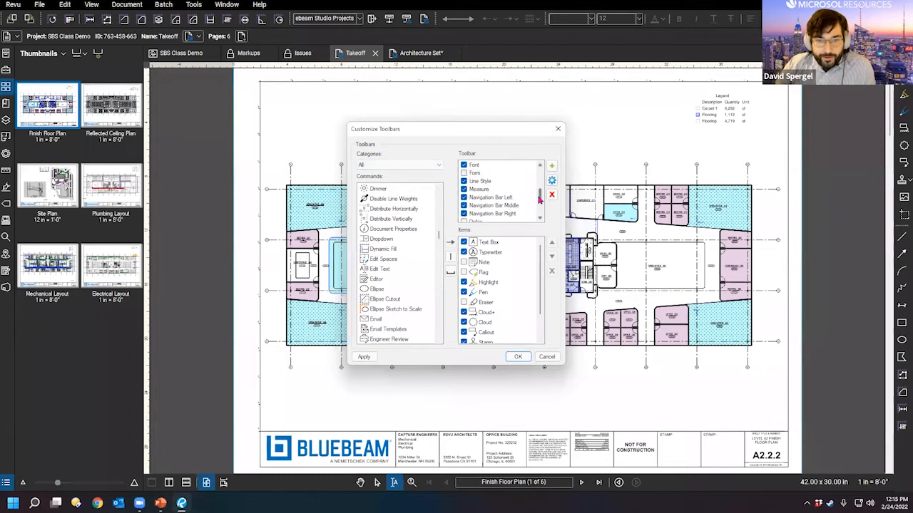
click(415, 228)
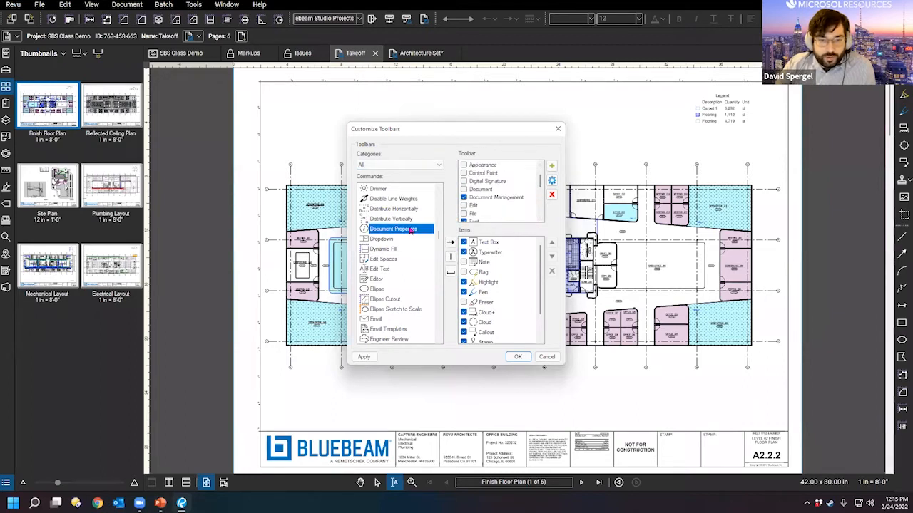
click(497, 199)
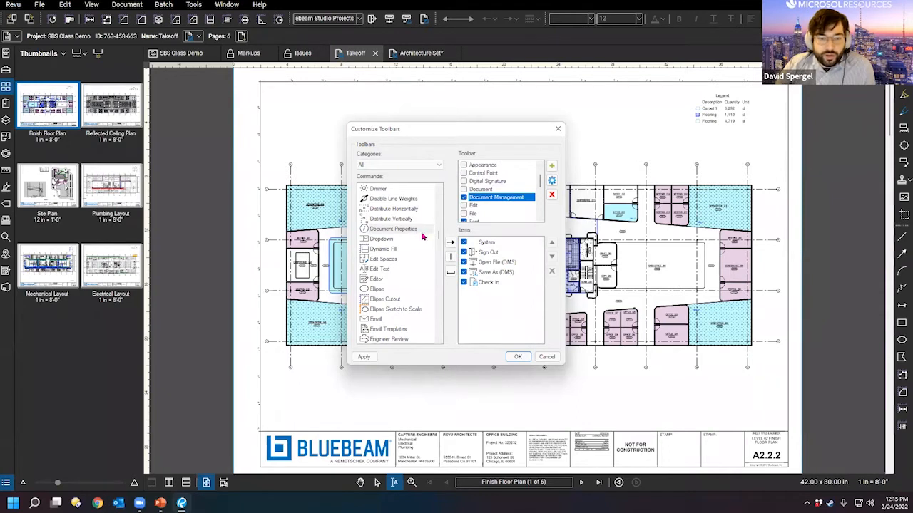
click(400, 229)
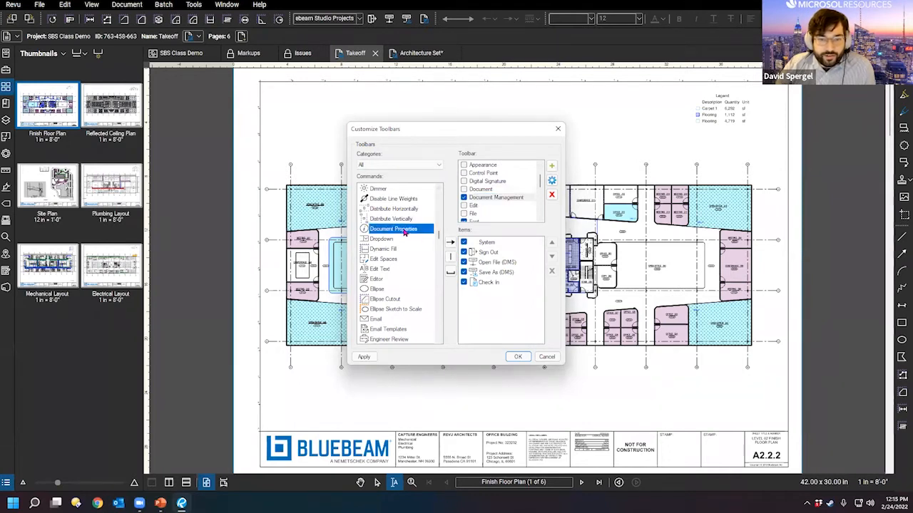
click(450, 243)
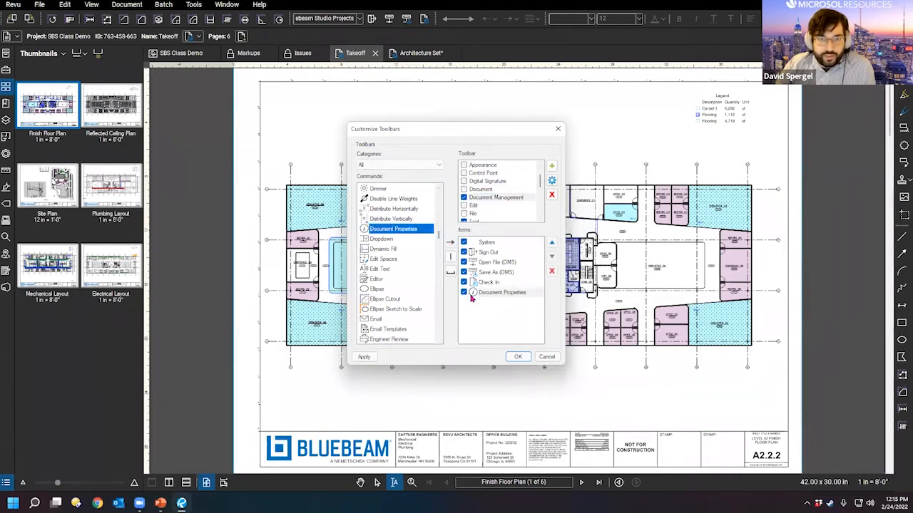
click(517, 356)
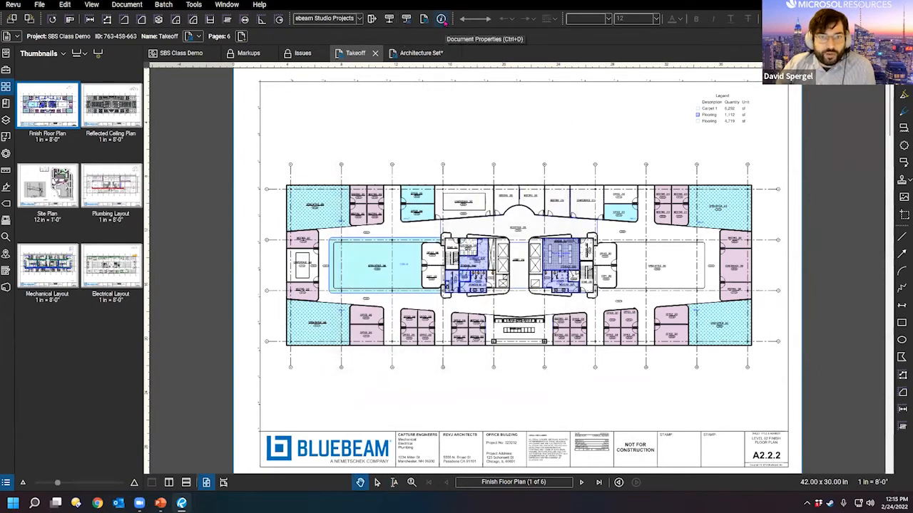
click(441, 20)
Step: Dismiss Document Properties and show the Markups List docked under the Takeoff drawing
key(Escape)
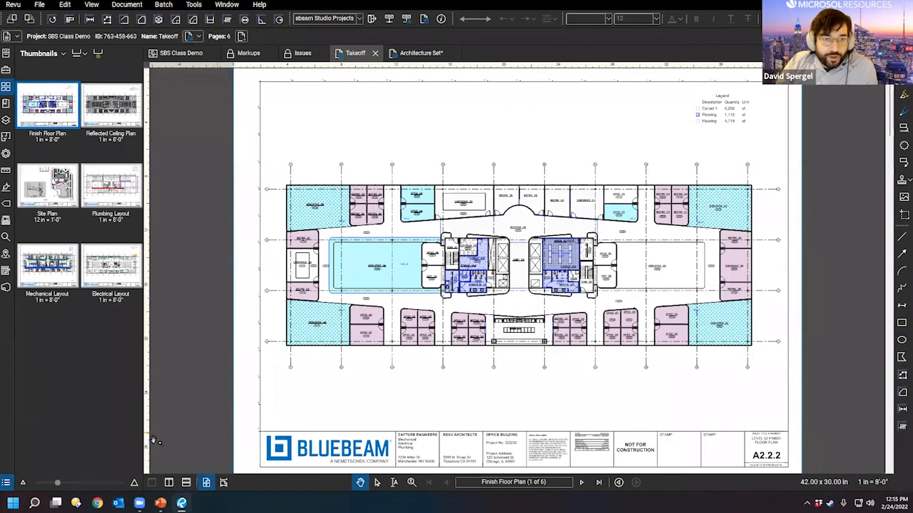
click(6, 484)
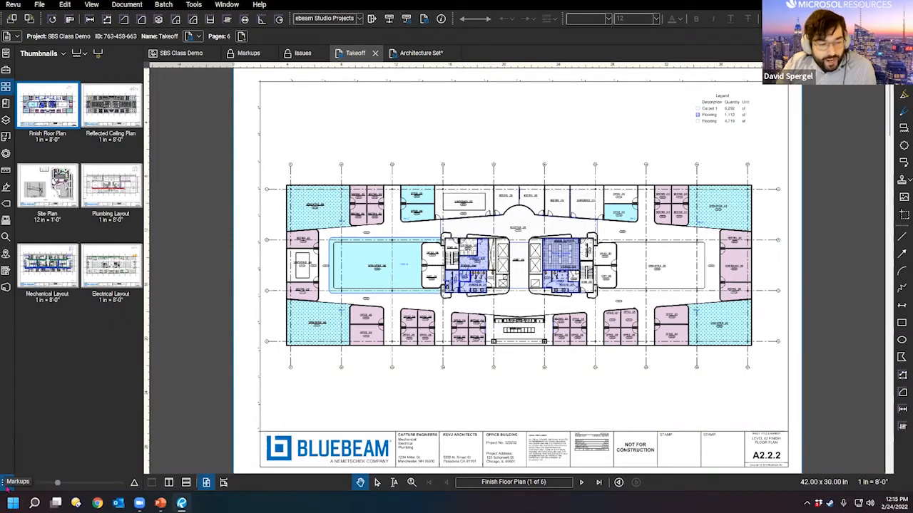
click(5, 484)
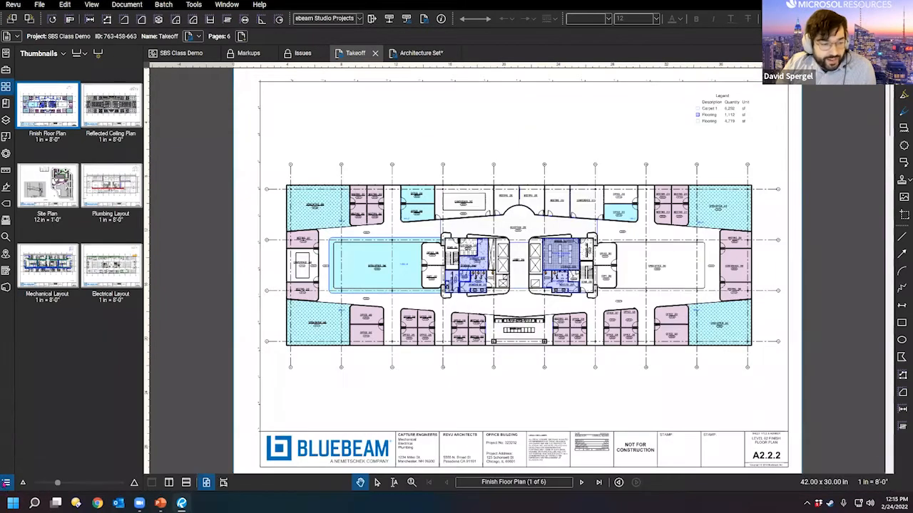
Step: Hide the Markups List, then pull it open again beneath the drawing
click(6, 484)
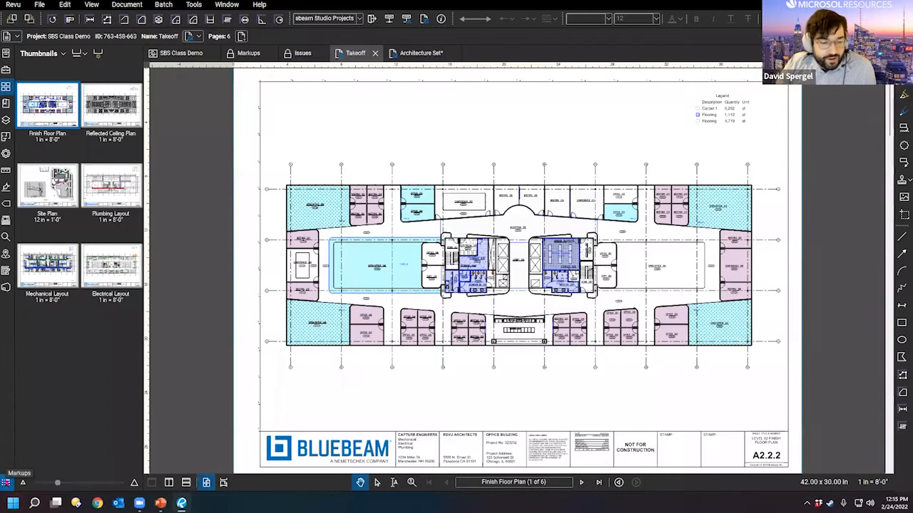
click(257, 489)
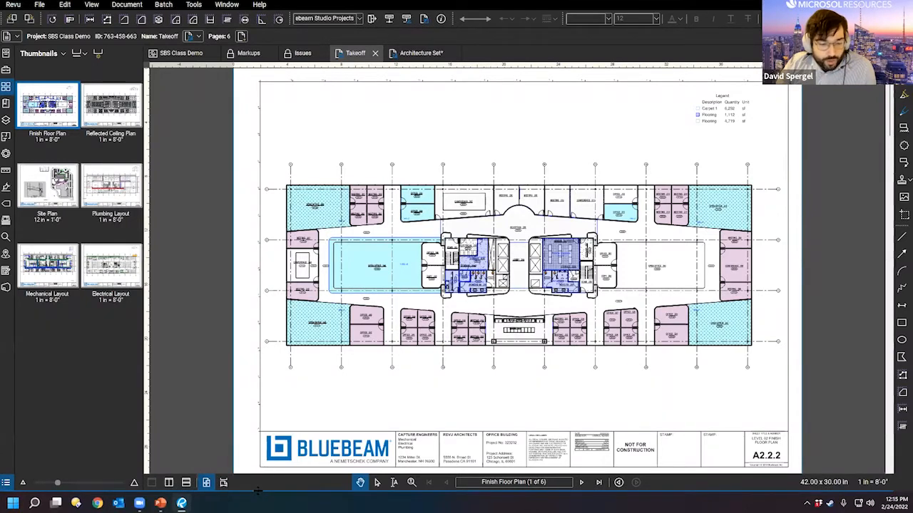
click(257, 490)
drag(258, 490, 257, 349)
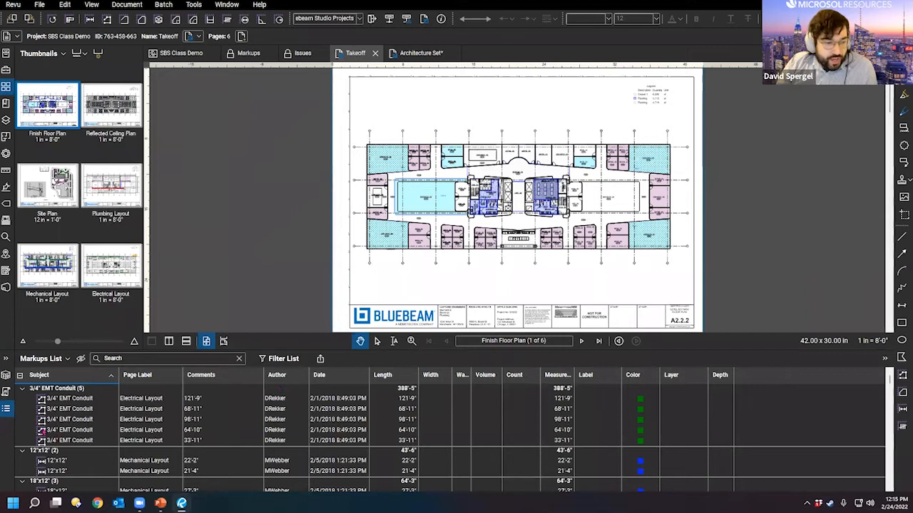
Step: Detach the Markups List into an enlarged floating window over the drawing
right_click(10, 416)
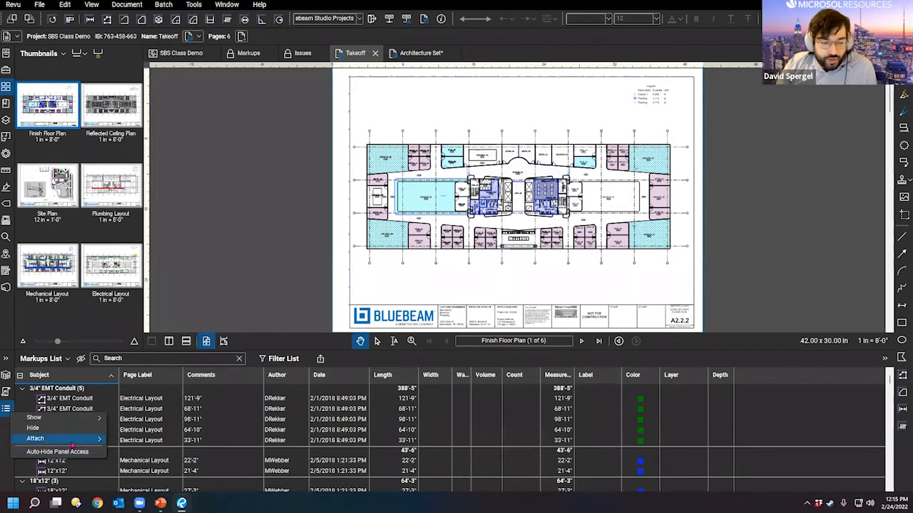
mouse_move(73, 439)
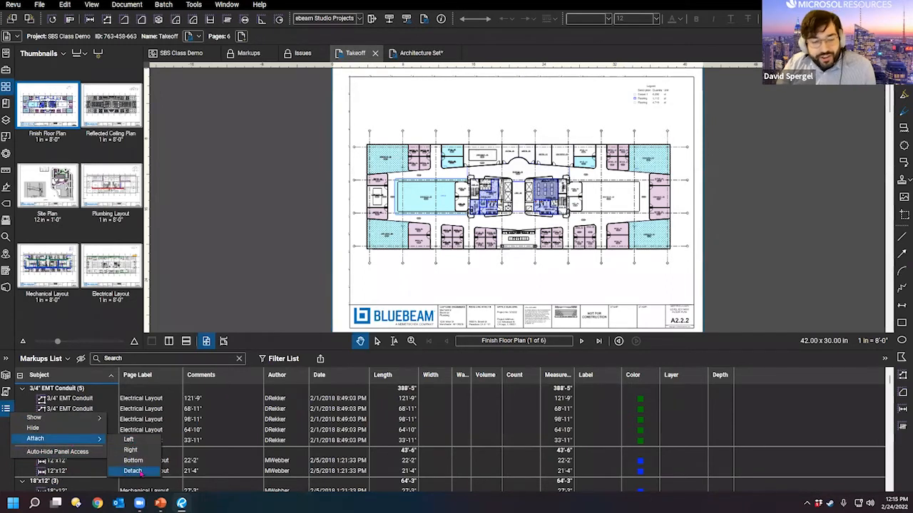
click(139, 472)
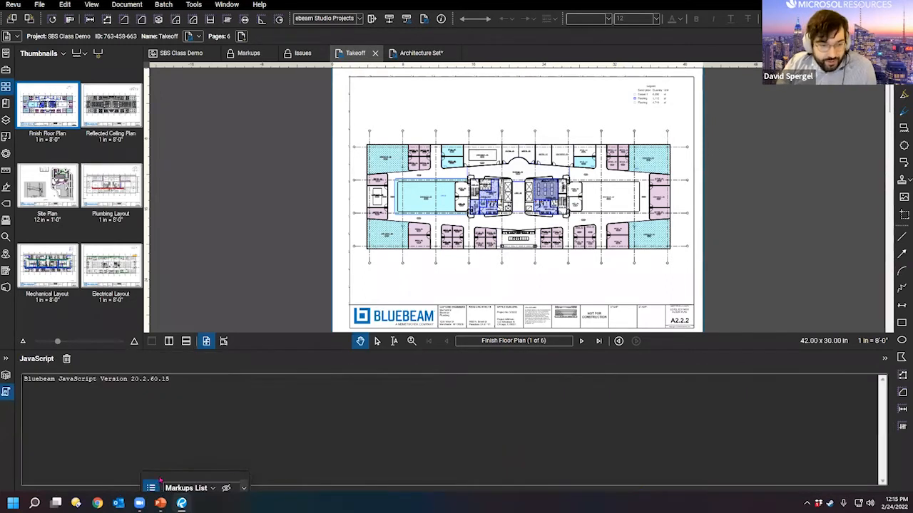
drag(160, 480, 307, 71)
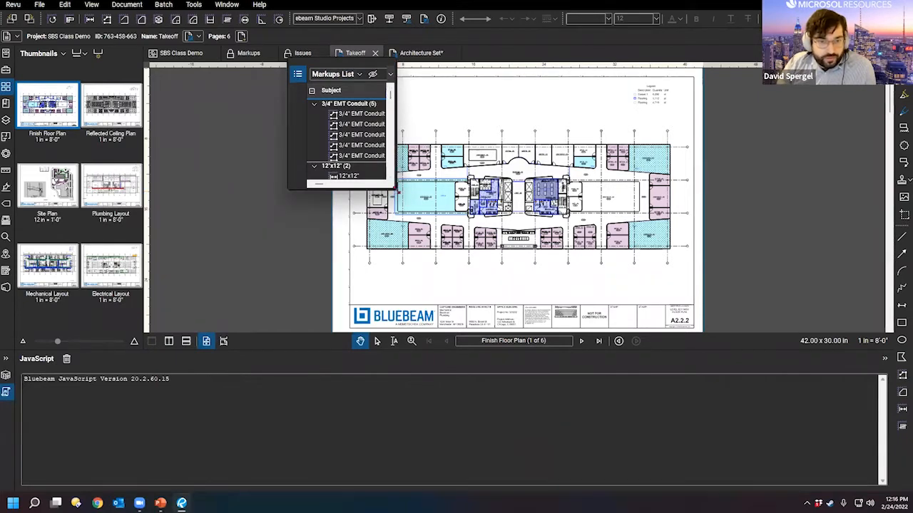
drag(395, 188, 807, 394)
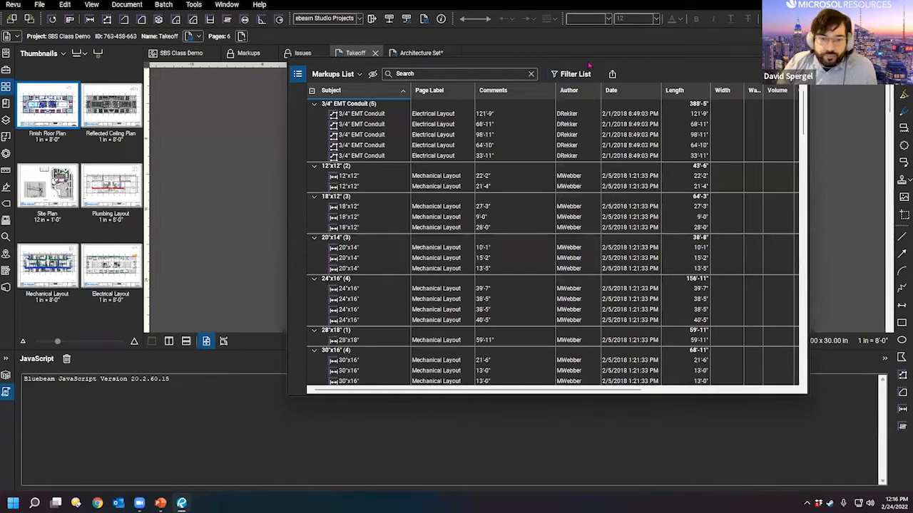
drag(589, 65, 416, 111)
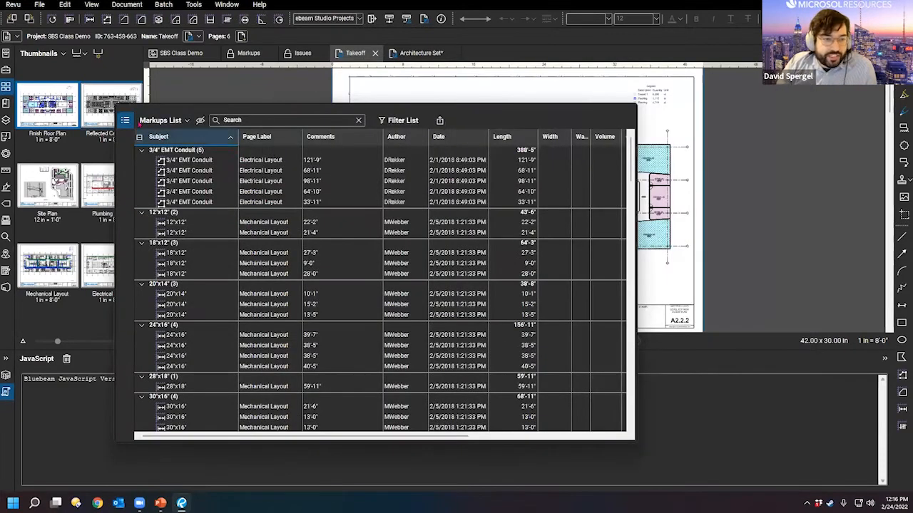
Step: Attach the Markups List back to the bottom and lower its splitter to shorten it
click(125, 122)
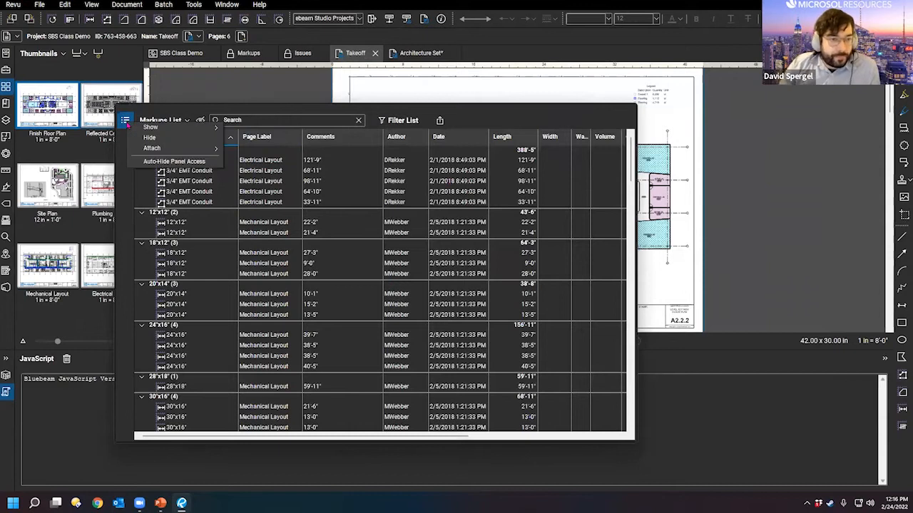
mouse_move(189, 148)
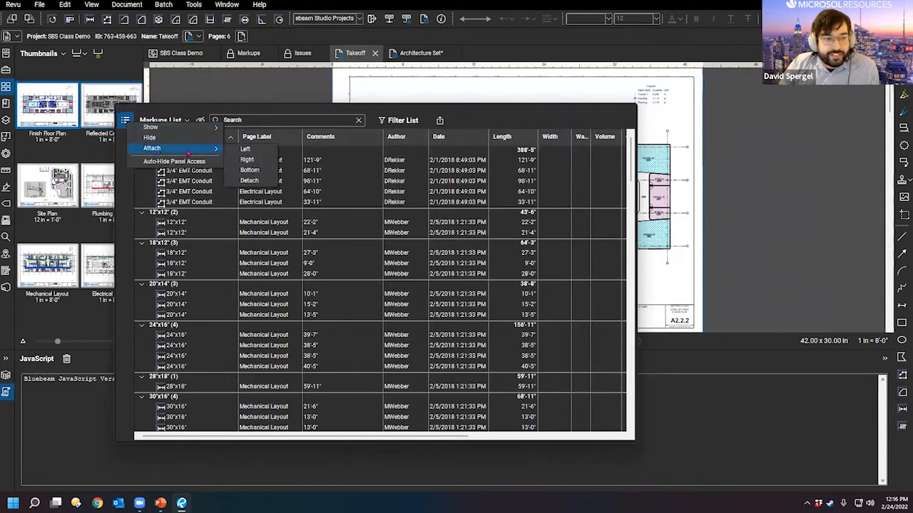
click(251, 169)
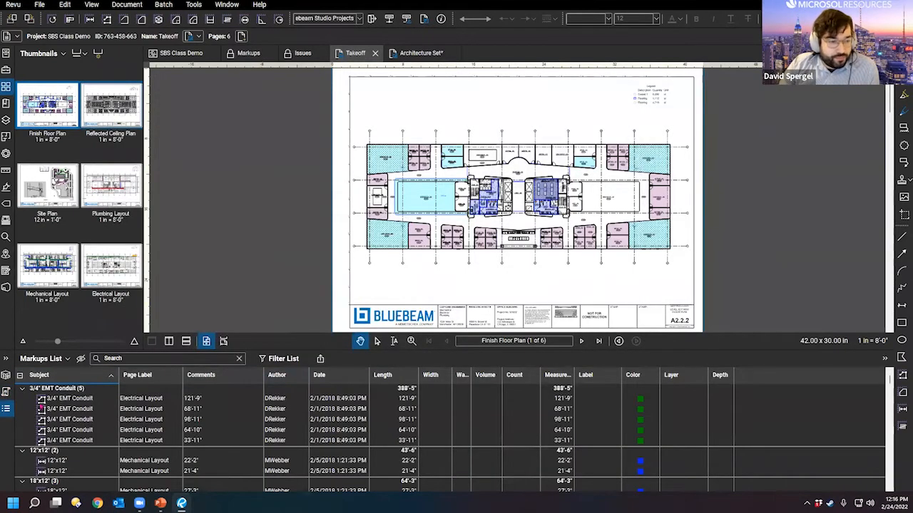
drag(307, 349, 306, 391)
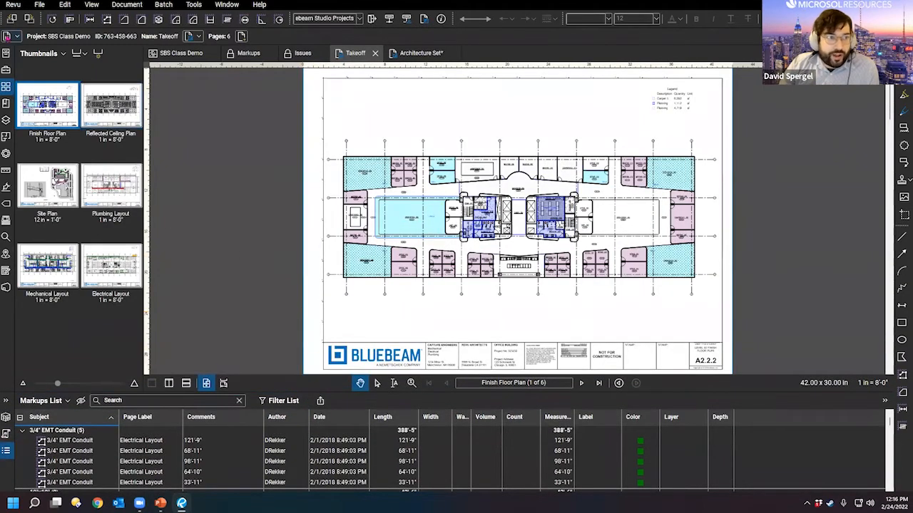
Step: Browse the Revu profiles menu without changing anything, then toggle the Markups List panel
click(13, 4)
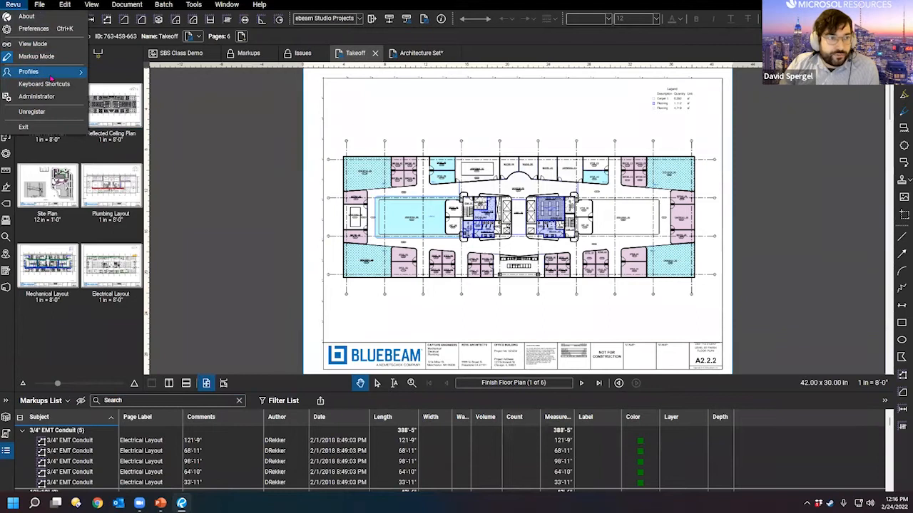
mouse_move(52, 77)
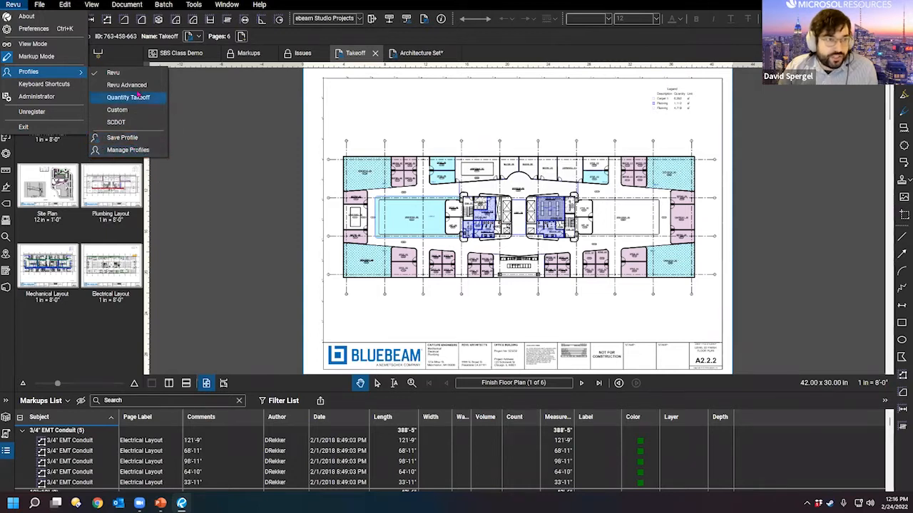
click(295, 238)
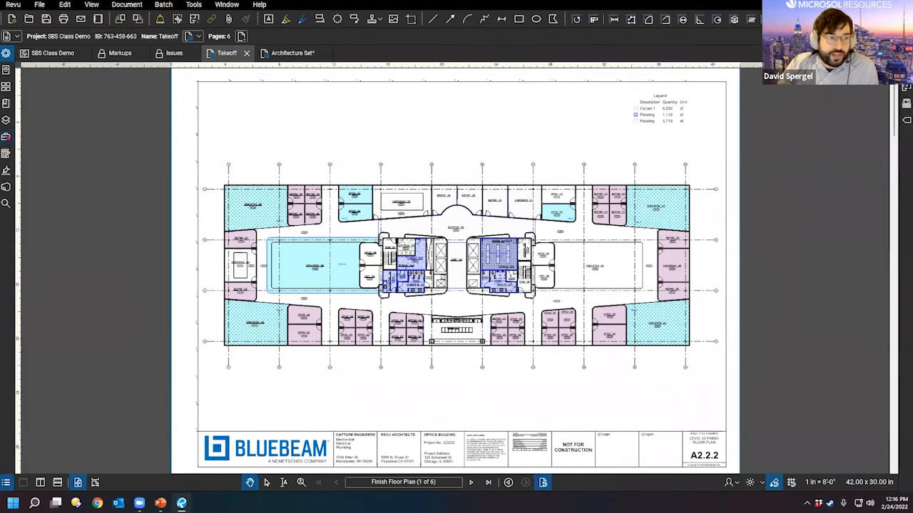
click(6, 137)
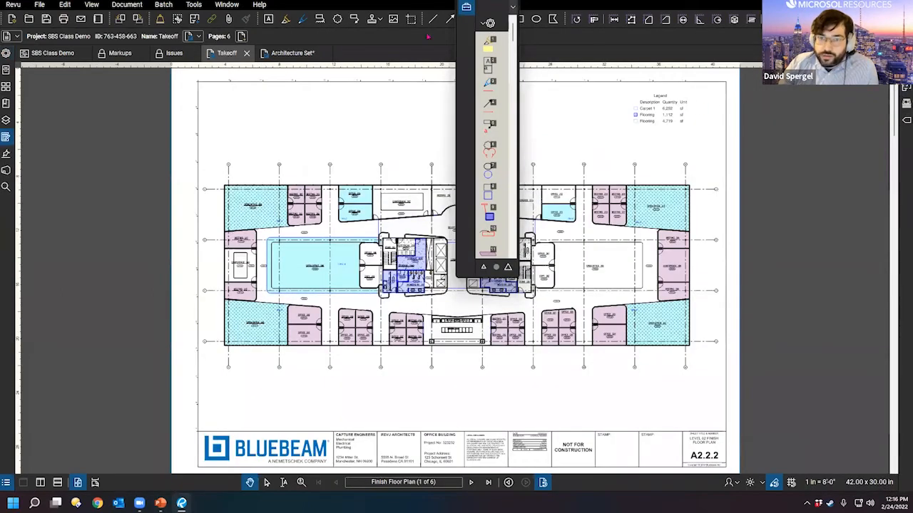
Step: Dock the floating Tool Chest on the right side
right_click(467, 7)
mouse_move(492, 33)
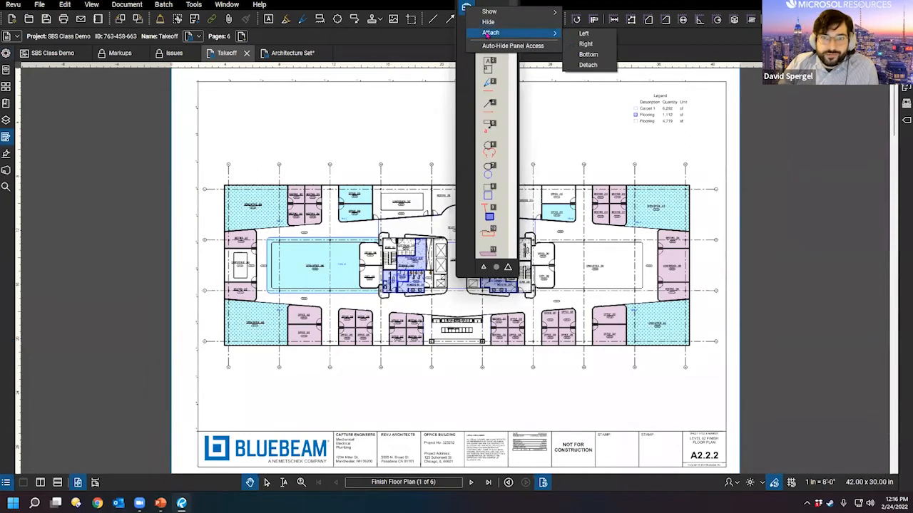
click(582, 46)
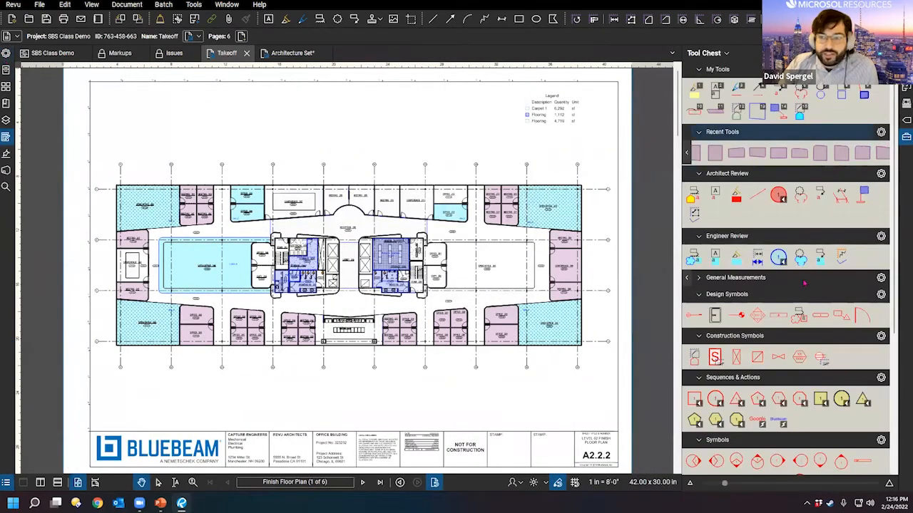
Step: Show the file properties panel and scroll through the Finish Floor Plan page tags
click(6, 53)
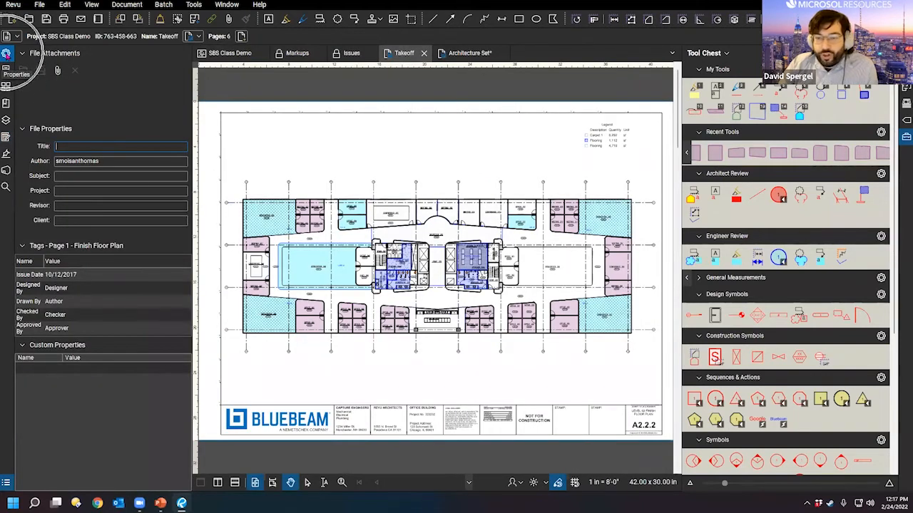
scroll(785, 235, down, 5)
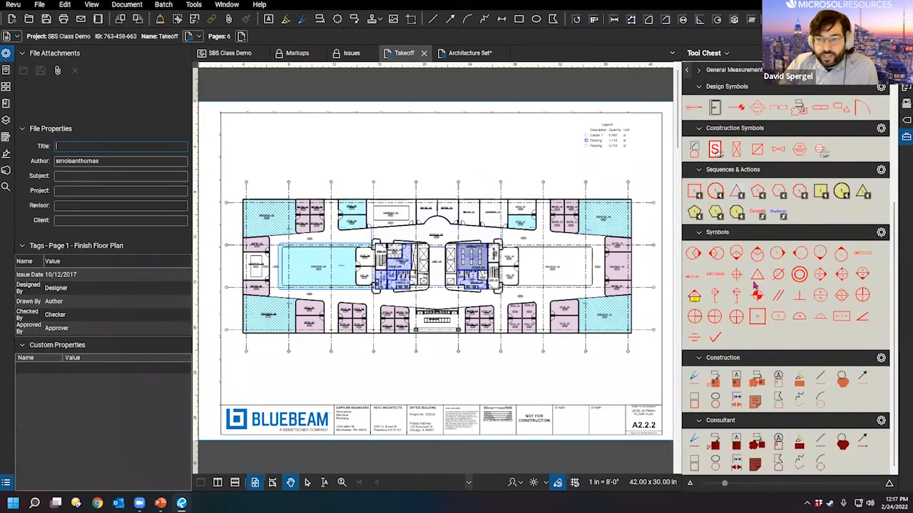
scroll(768, 310, up, 5)
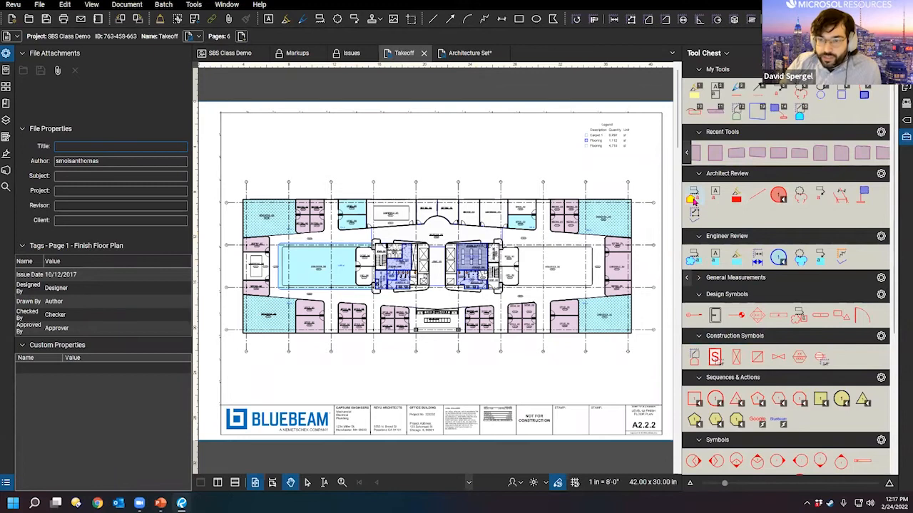
Step: Activate the Architect callout tool from Architect Review, after cancelling the tile area tool
click(693, 199)
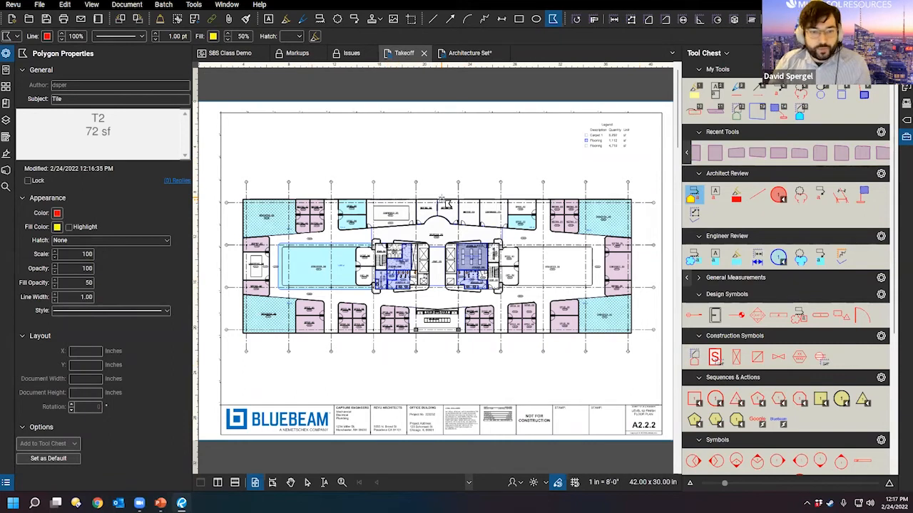
key(Escape)
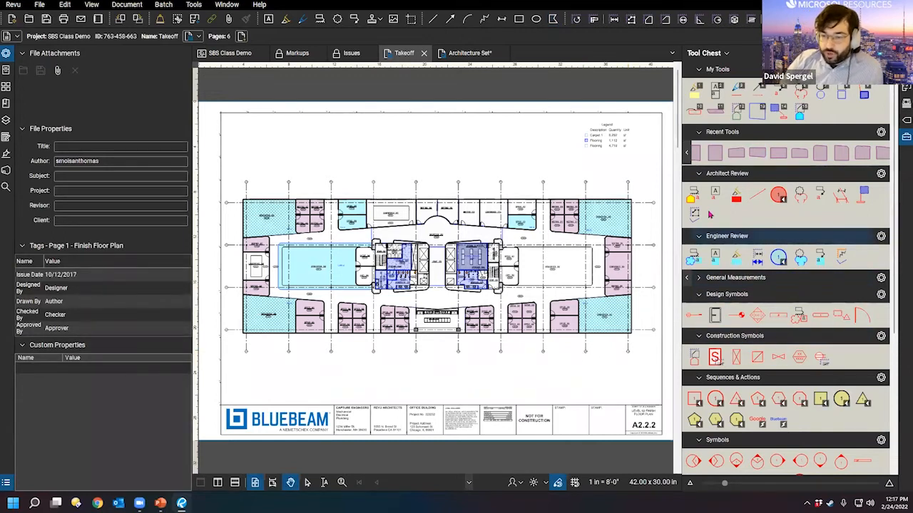
click(821, 191)
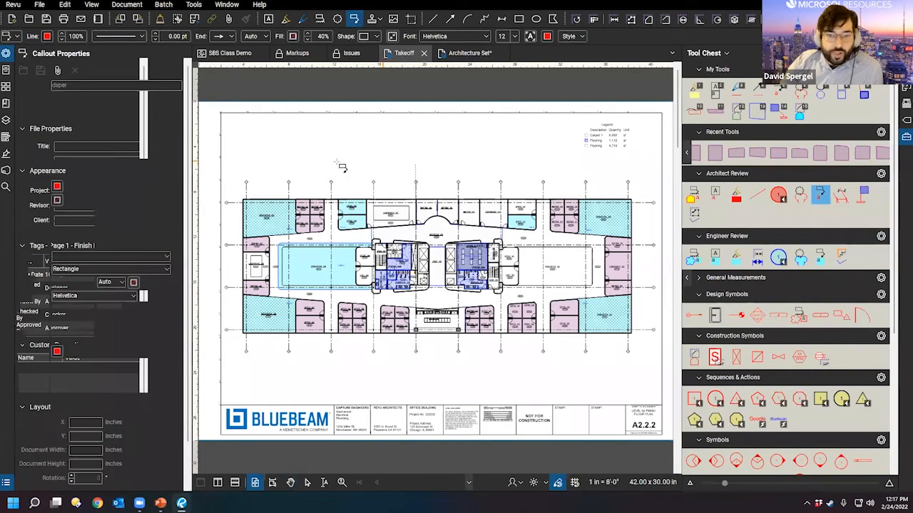
Step: Place a callout at Meeting 209 reading 'This is a meeting room'
scroll(323, 248, up, 2)
scroll(320, 248, up, 3)
drag(603, 168, 478, 266)
click(477, 297)
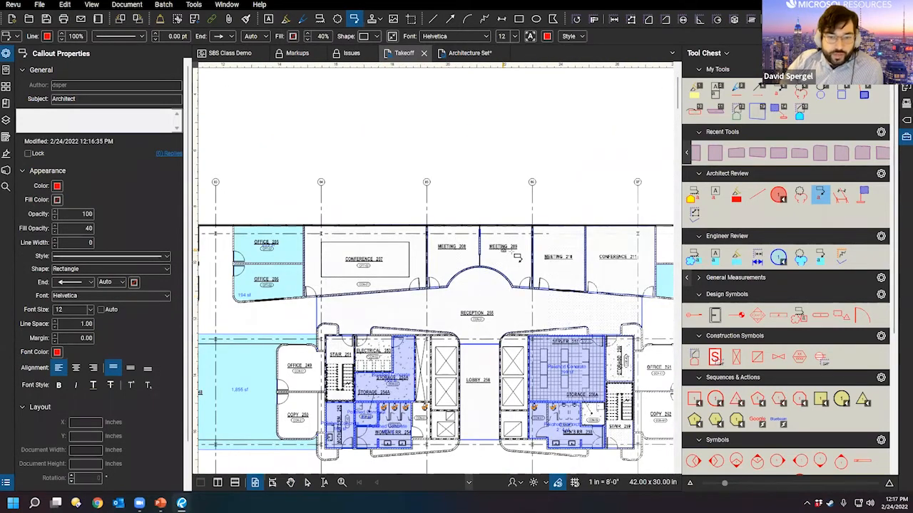
click(513, 253)
click(464, 202)
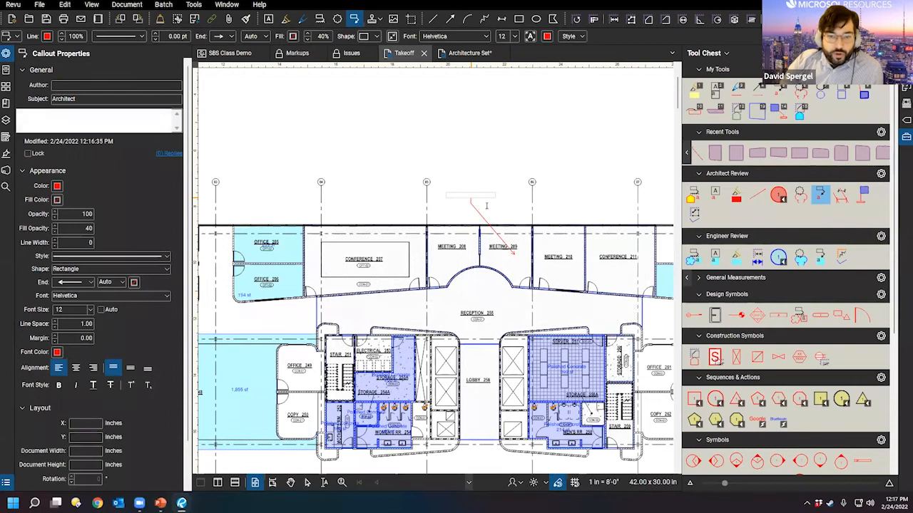
text(This is a)
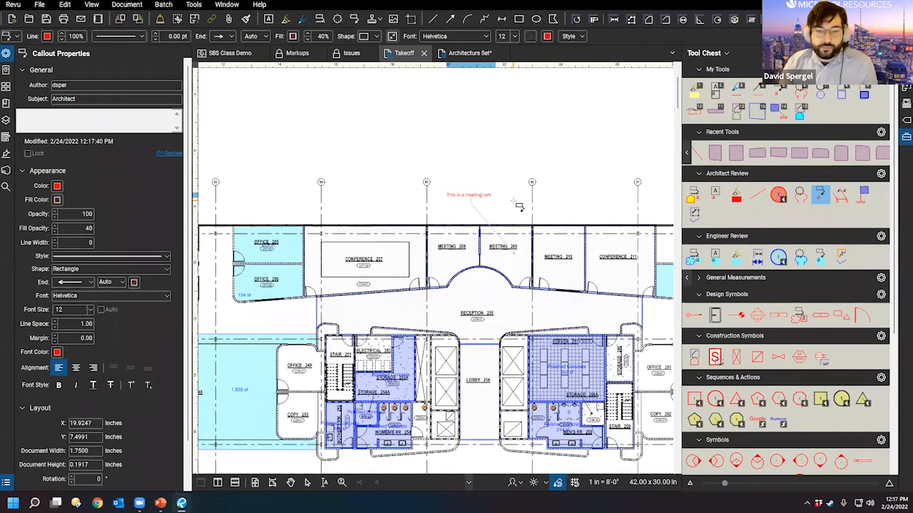
text( meeting room)
click(513, 201)
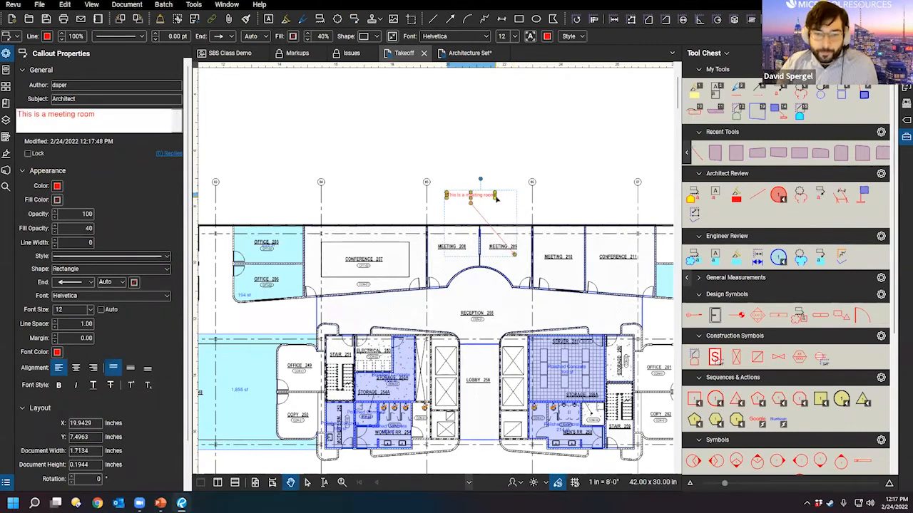
click(538, 163)
Step: Add two more callout leaders pointing to Meeting 208 and Meeting 210
scroll(553, 233, up, 3)
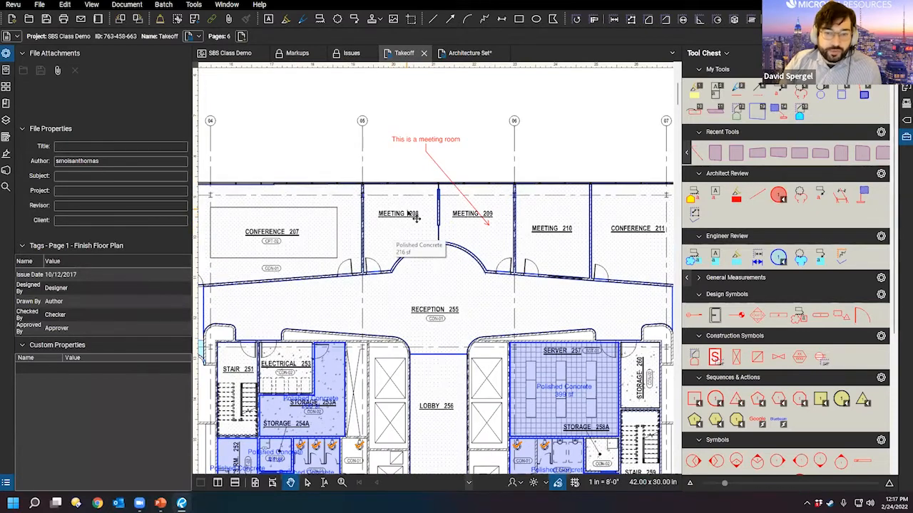
click(446, 172)
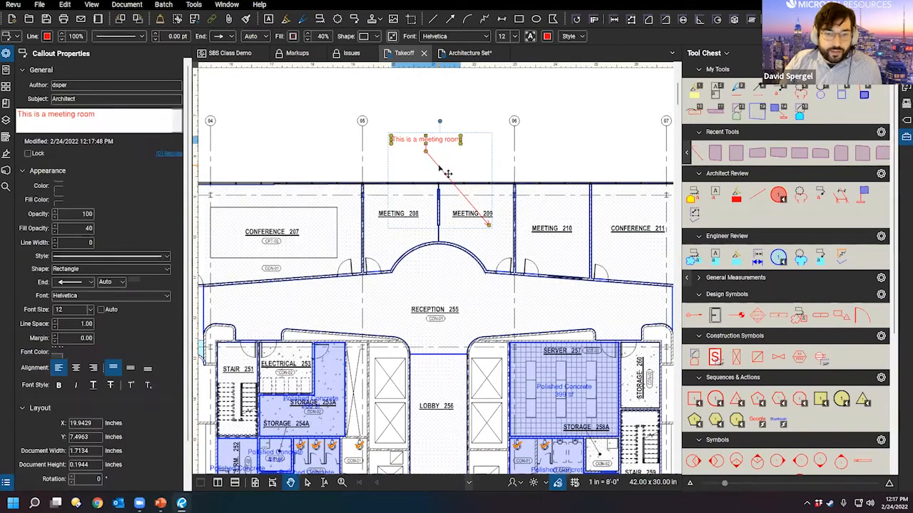
right_click(440, 169)
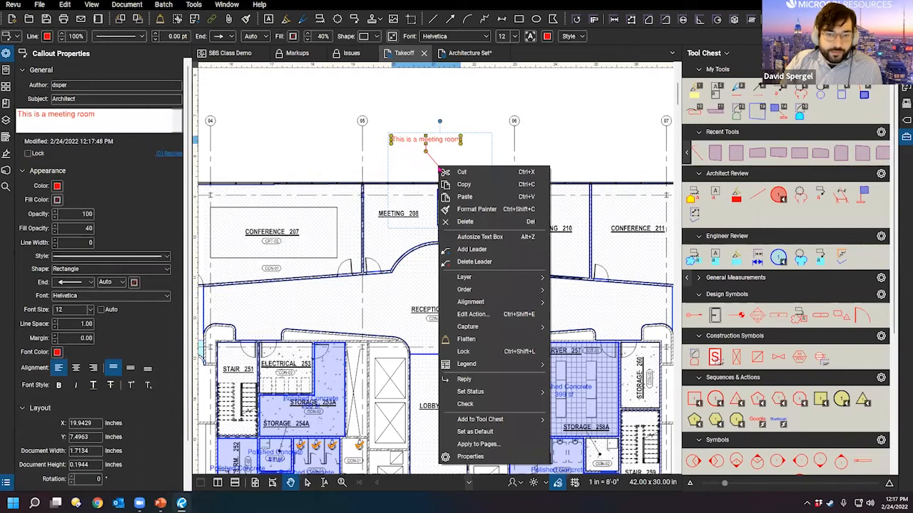
click(492, 249)
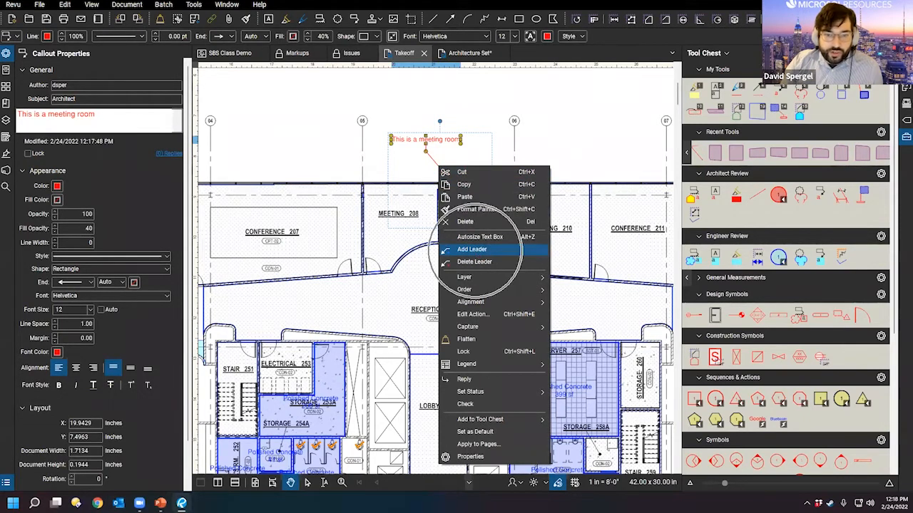
click(408, 204)
right_click(457, 188)
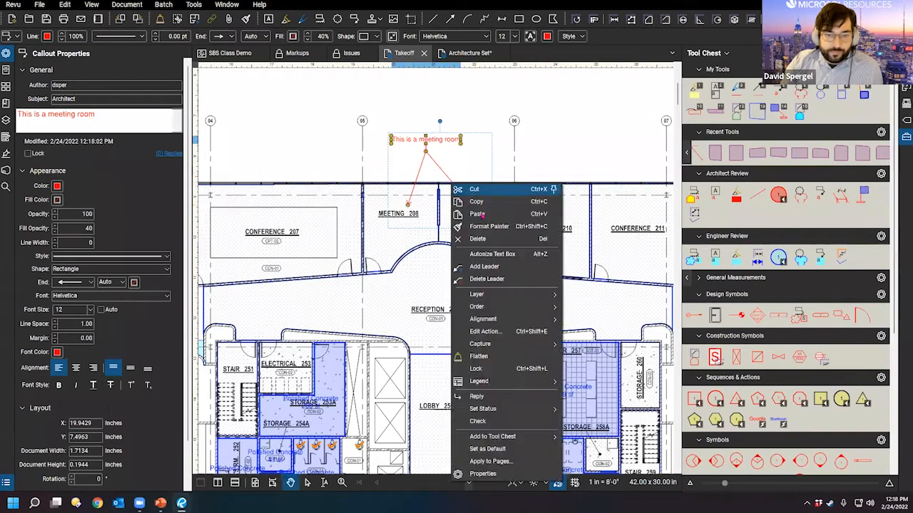
click(524, 267)
click(553, 209)
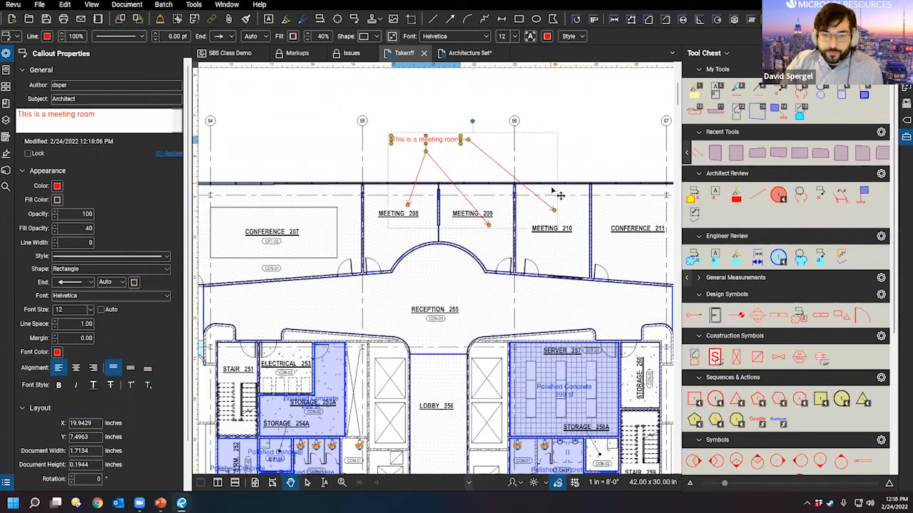
right_click(538, 203)
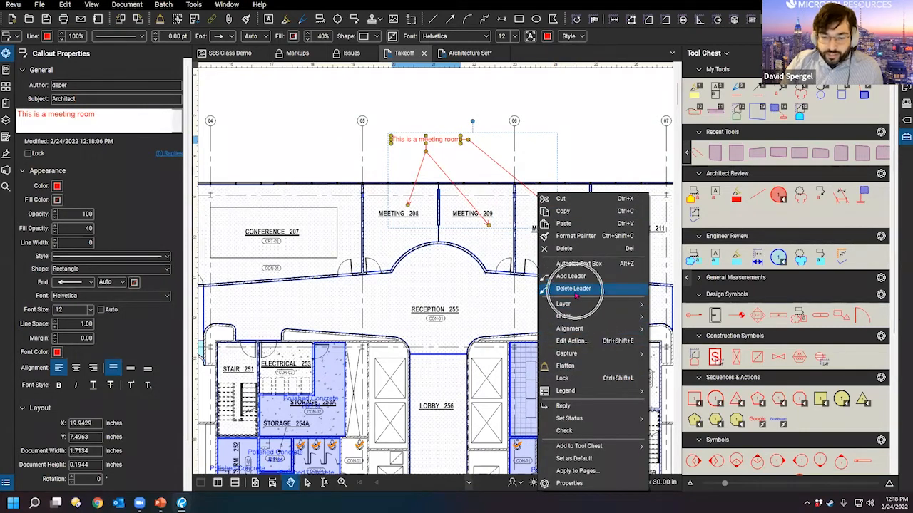
click(543, 106)
Step: Collapse the properties panel and narrow the Tool Chest to enlarge the plan, then reselect the callout
drag(563, 139, 463, 198)
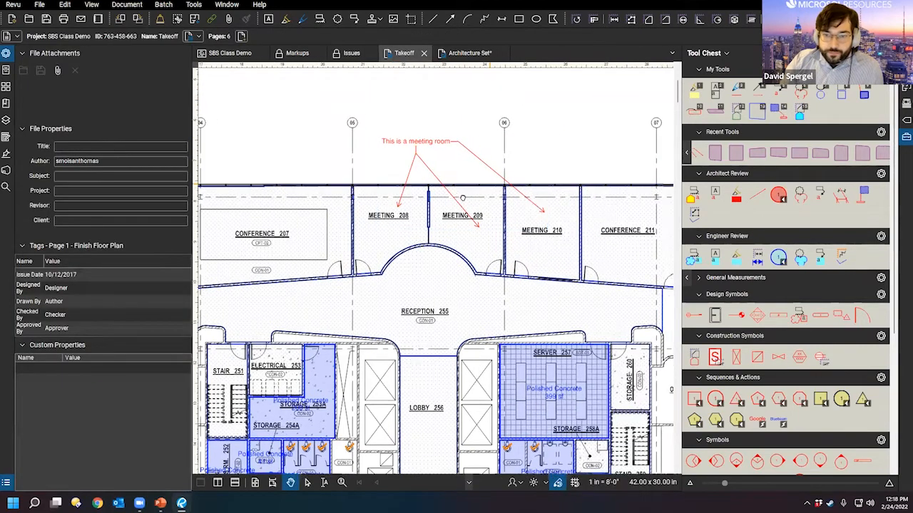
key(ctrl)
drag(383, 291, 421, 334)
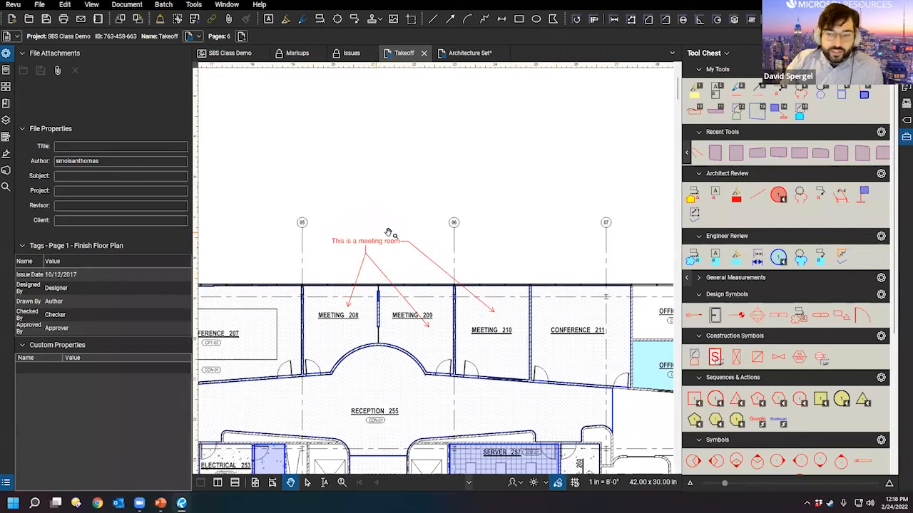
double_click(193, 136)
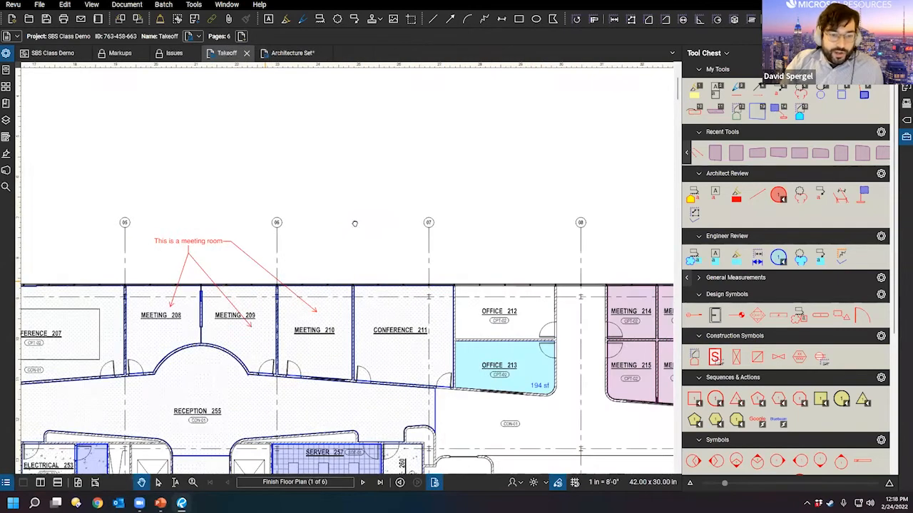
drag(337, 302, 432, 241)
scroll(442, 245, down, 3)
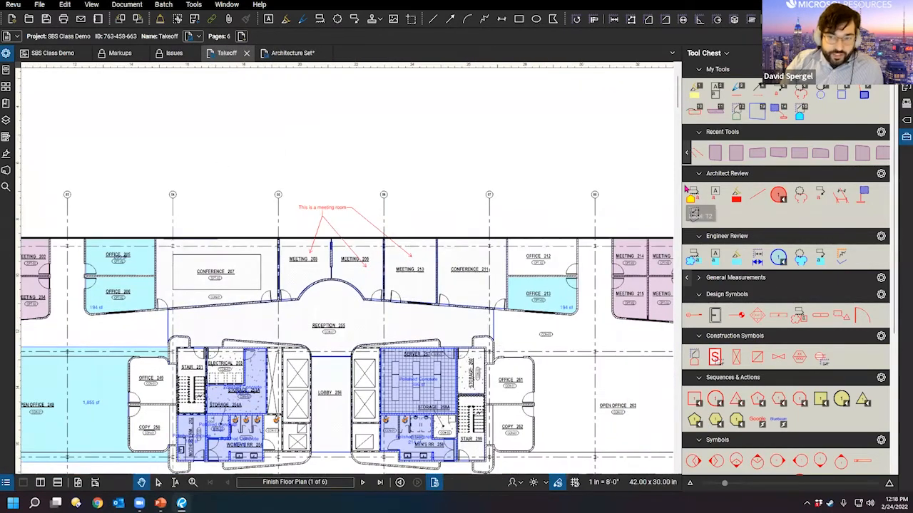
drag(685, 215, 751, 216)
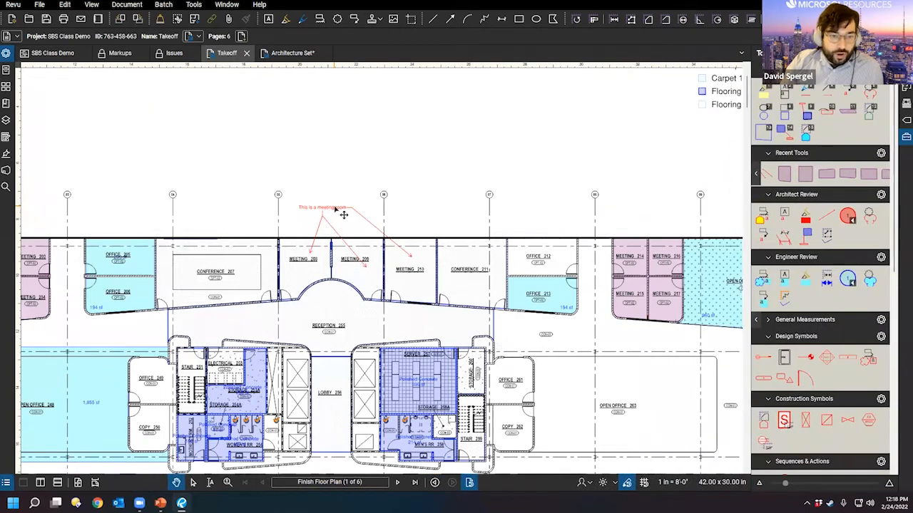
click(341, 211)
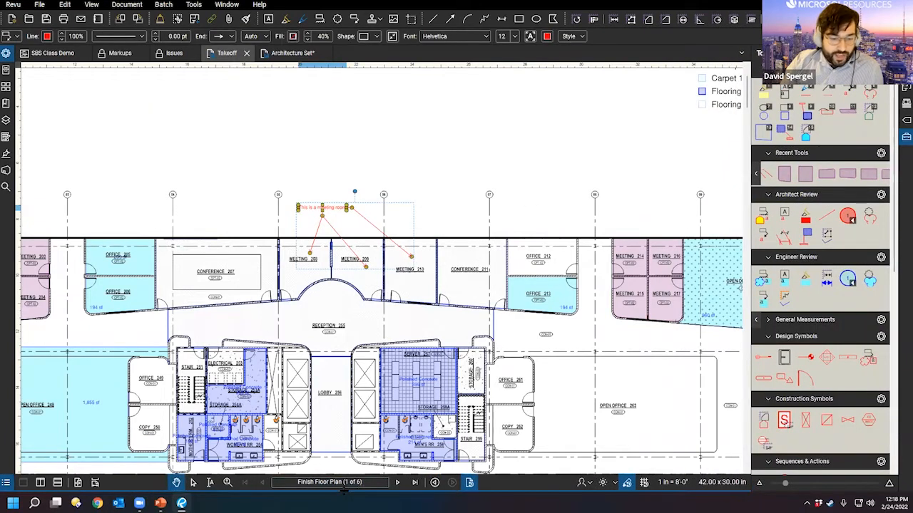
Step: Open the Markups List and select the meeting-room callout to locate it in the list
click(341, 492)
click(273, 144)
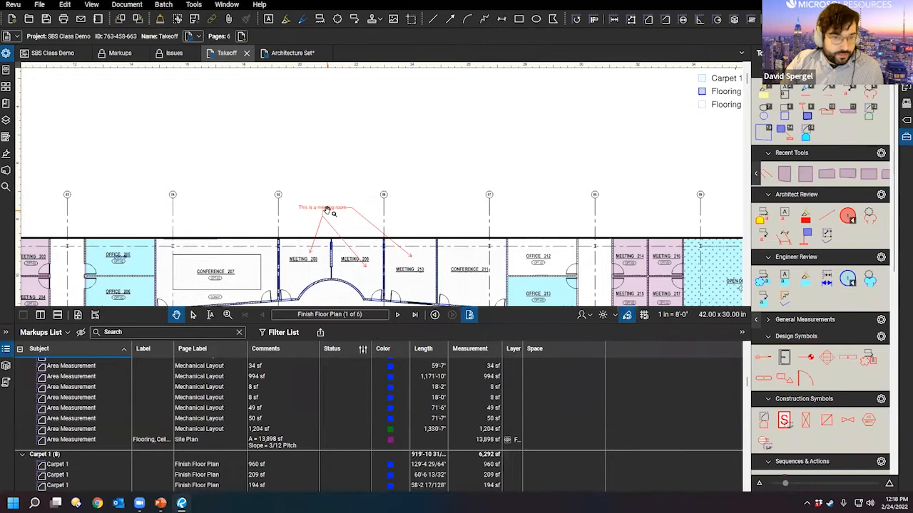
click(321, 209)
scroll(99, 389, up, 2)
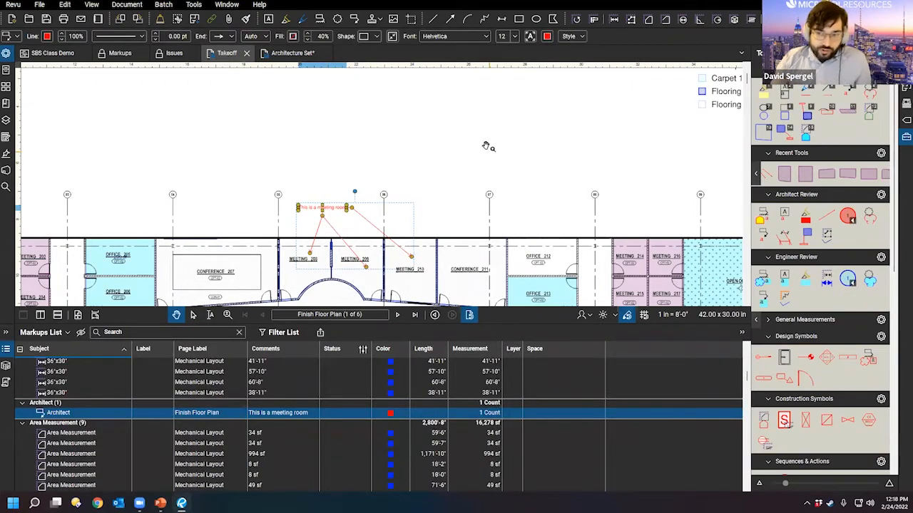
Step: Deselect the callout and drag the Markups List splitter down to enlarge the plan
drag(227, 193, 502, 147)
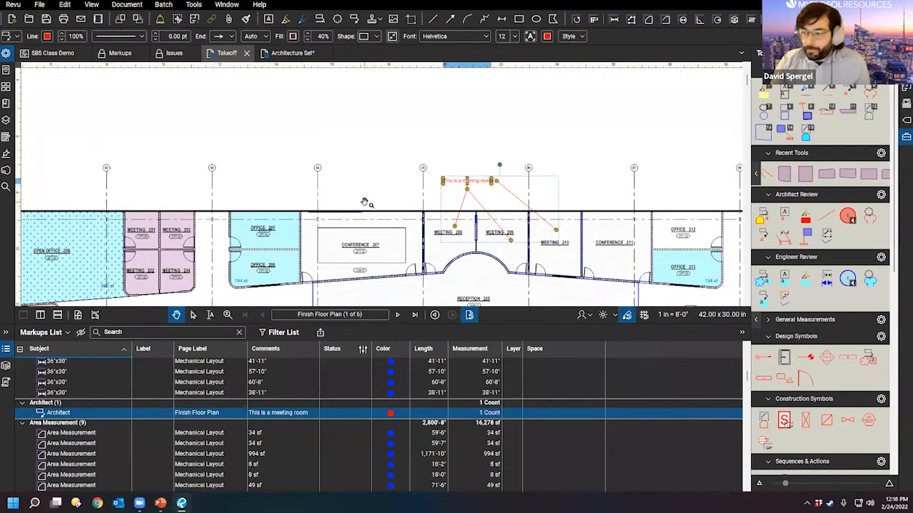
drag(397, 185, 363, 141)
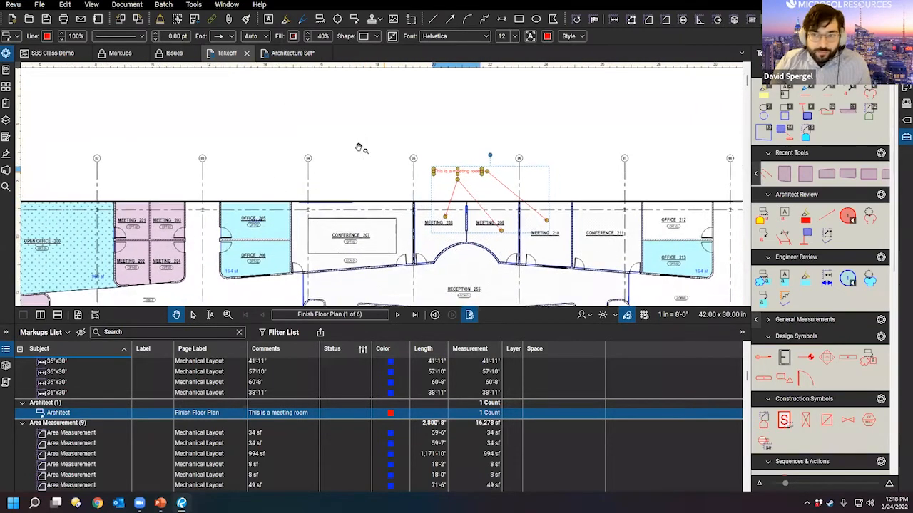
key(ctrl)
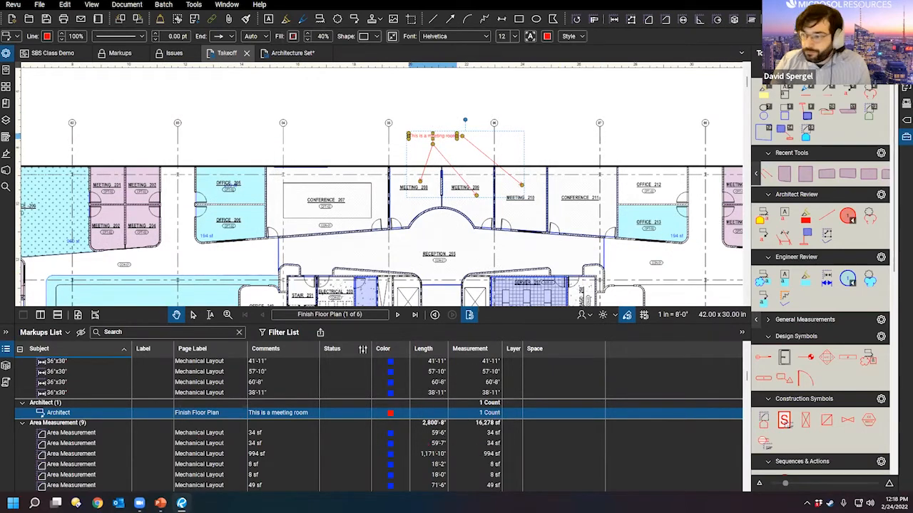
click(626, 128)
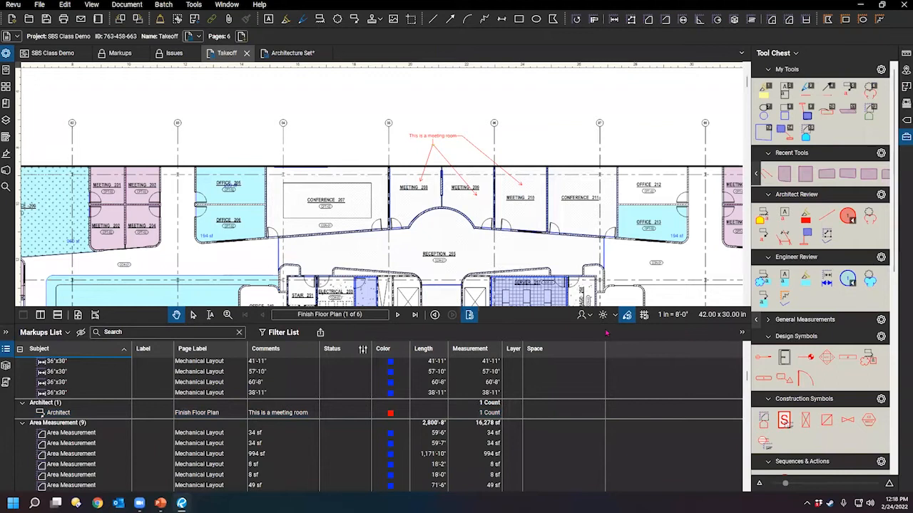
drag(598, 324, 594, 400)
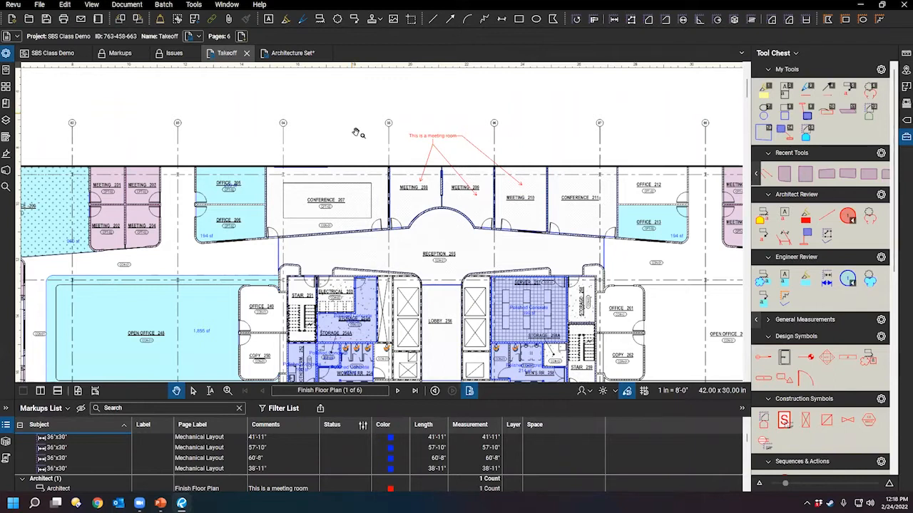
Step: Collapse the Markups List and Tool Chest panels, then recentre the floor plan
double_click(396, 399)
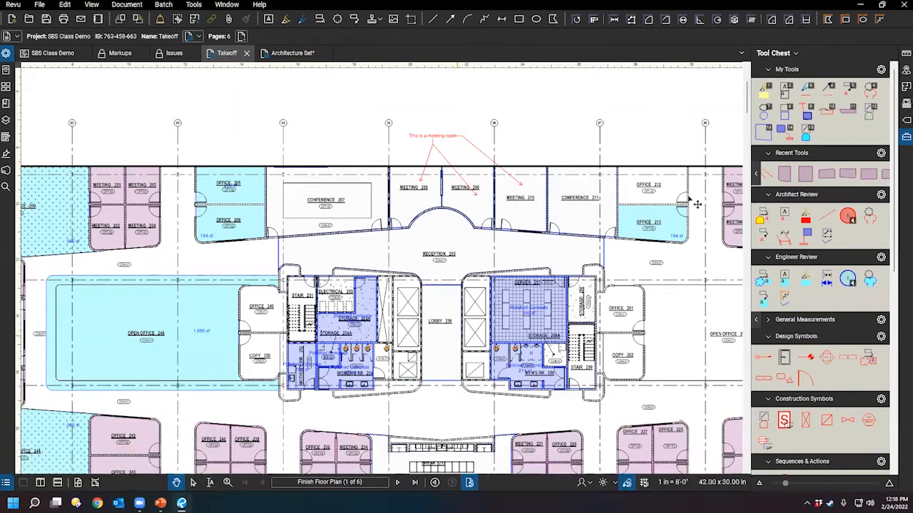
double_click(750, 115)
scroll(363, 250, down, 4)
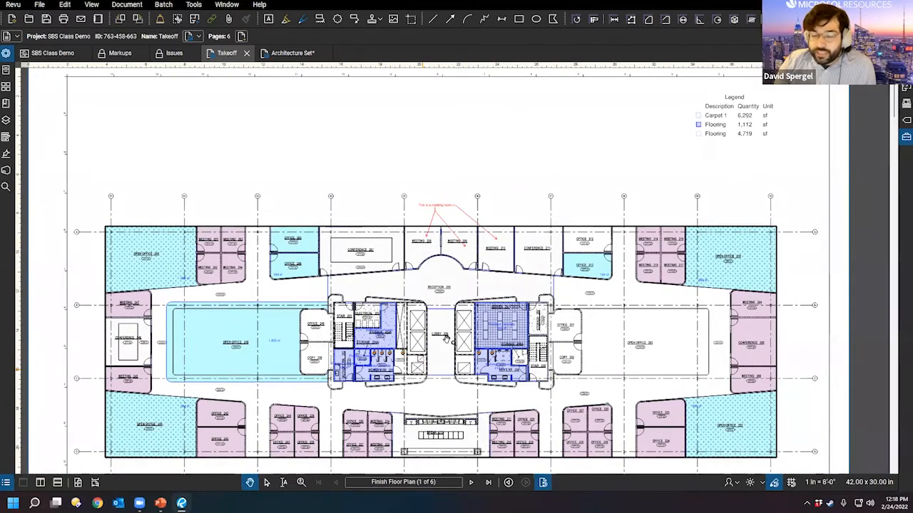
mouse_move(447, 340)
mouse_down()
mouse_move(448, 321)
mouse_move(442, 339)
mouse_up()
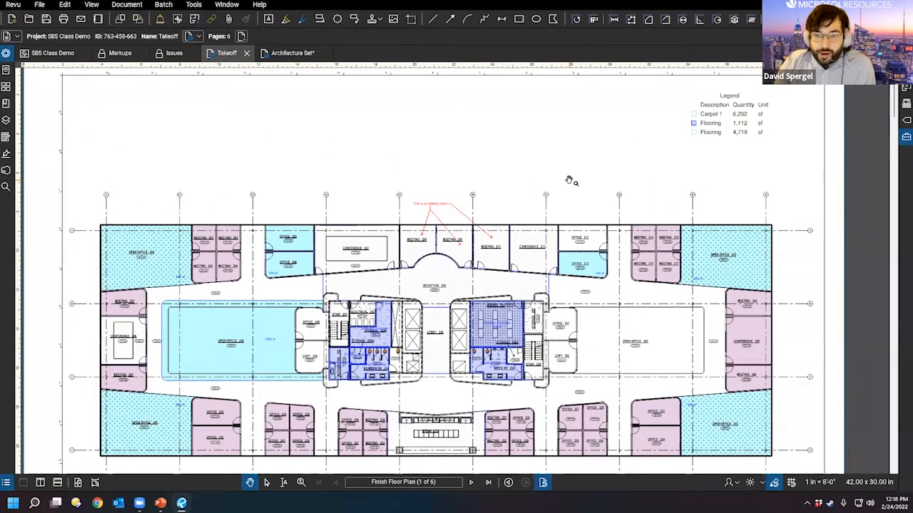
scroll(570, 179, down, 3)
drag(505, 239, 462, 248)
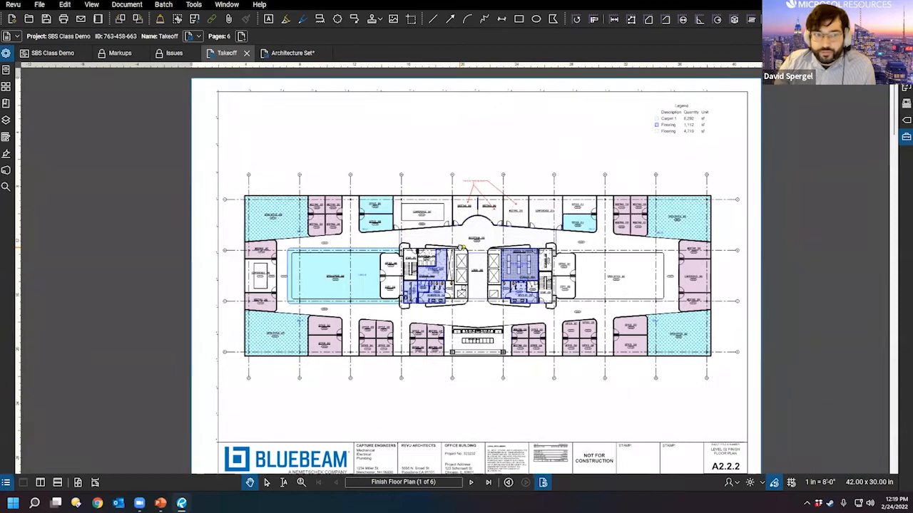
Step: Zoom and pan the plan into view, then reopen the Markups List beneath it
scroll(508, 312, up, 1)
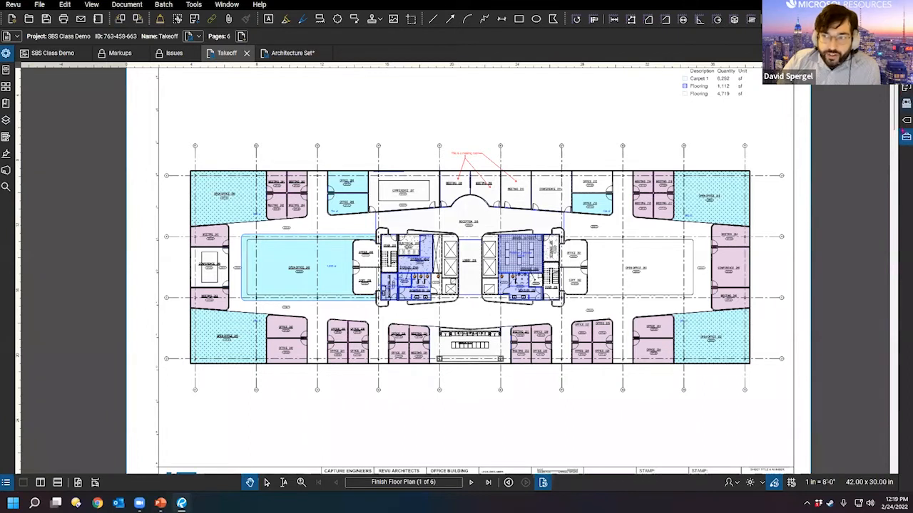
drag(506, 198, 492, 261)
scroll(485, 253, up, 1)
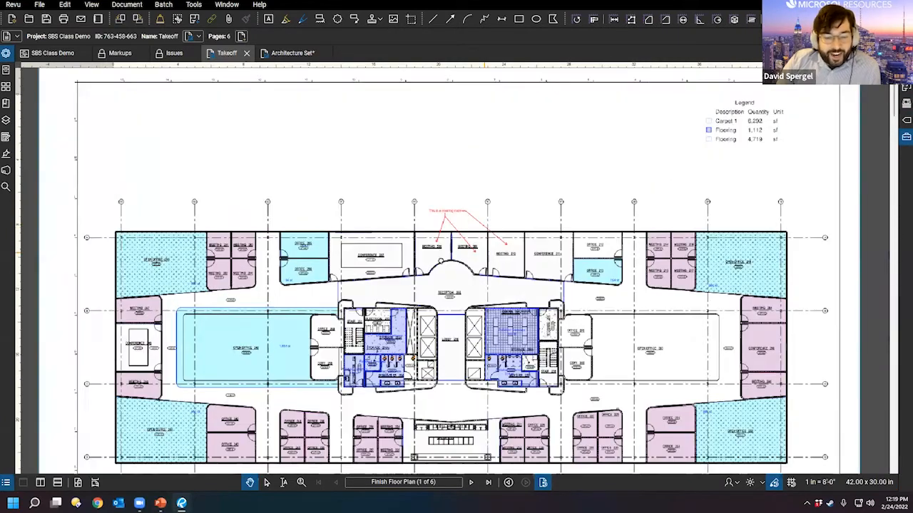
drag(451, 366, 459, 329)
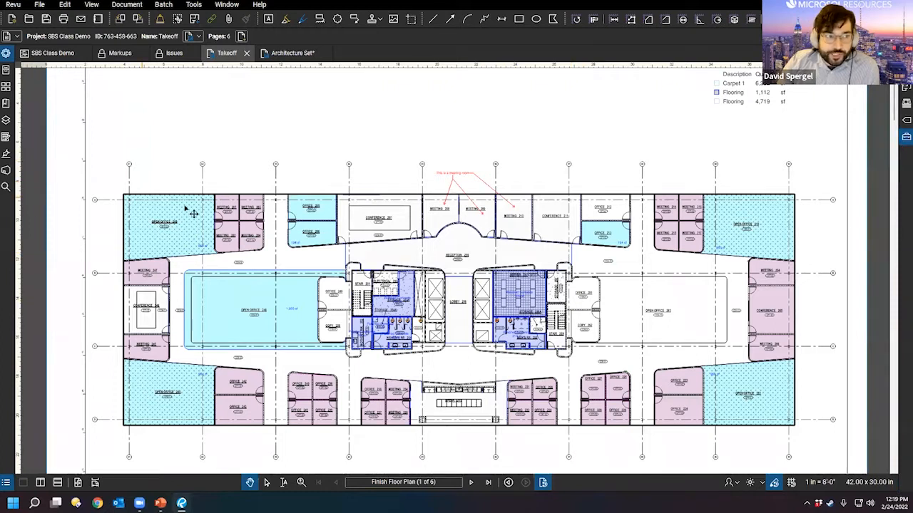
double_click(378, 493)
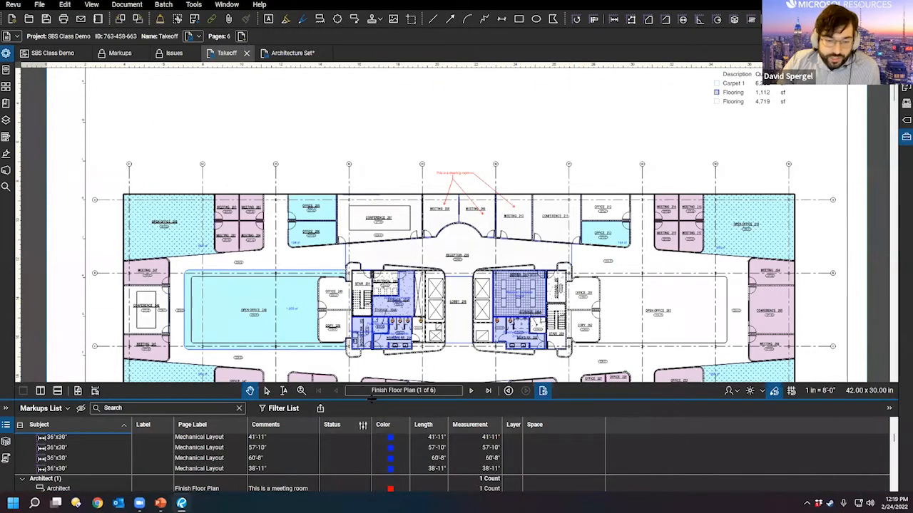
Step: Open the File Properties panel and the Tool Chest, then collapse the Markups List
drag(374, 401, 370, 359)
click(6, 53)
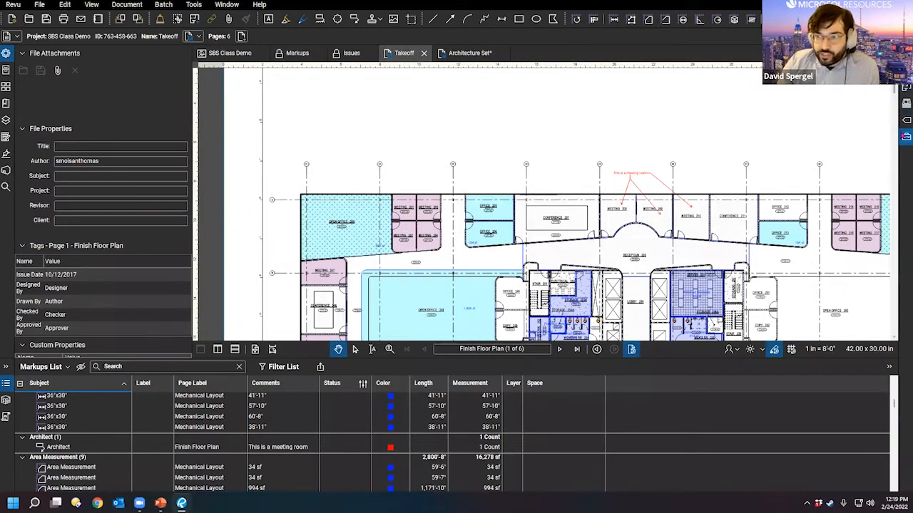
click(906, 136)
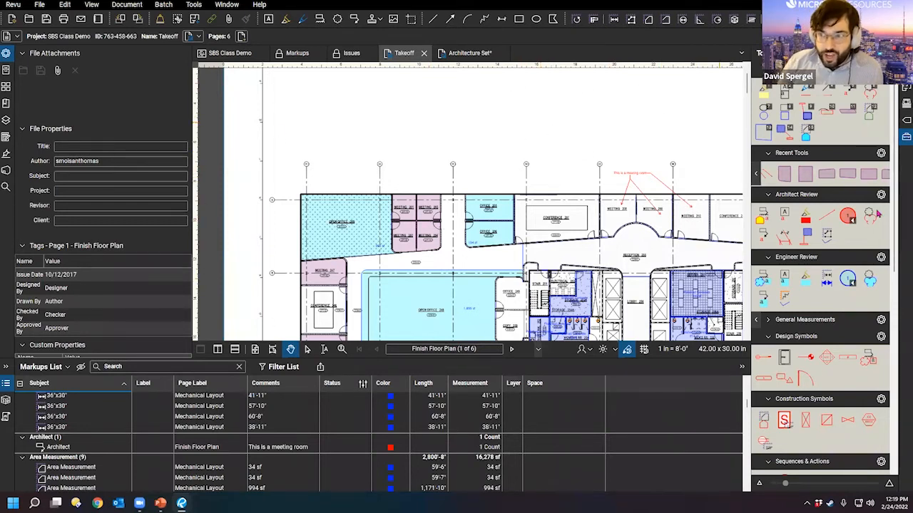
double_click(514, 360)
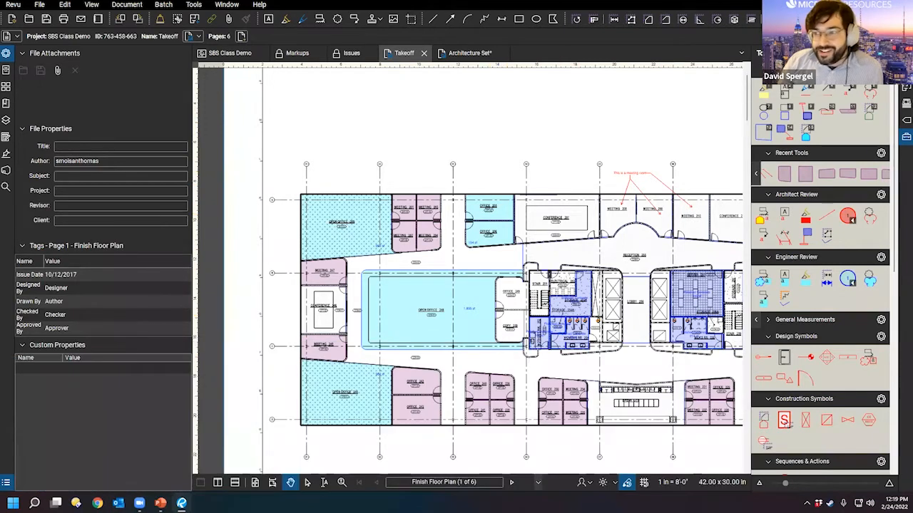
Step: Untick Attach to float the Tool Chest, then choose Attach > Right to dock it
right_click(906, 136)
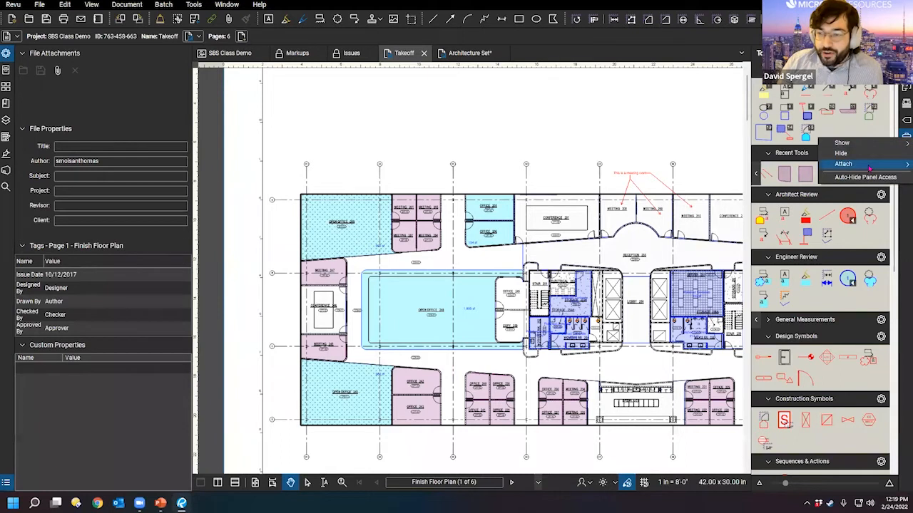
click(355, 109)
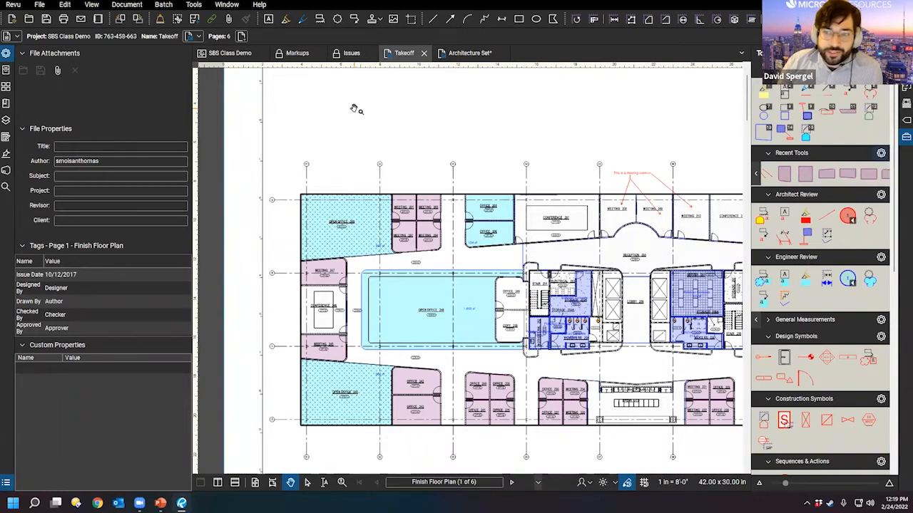
right_click(892, 138)
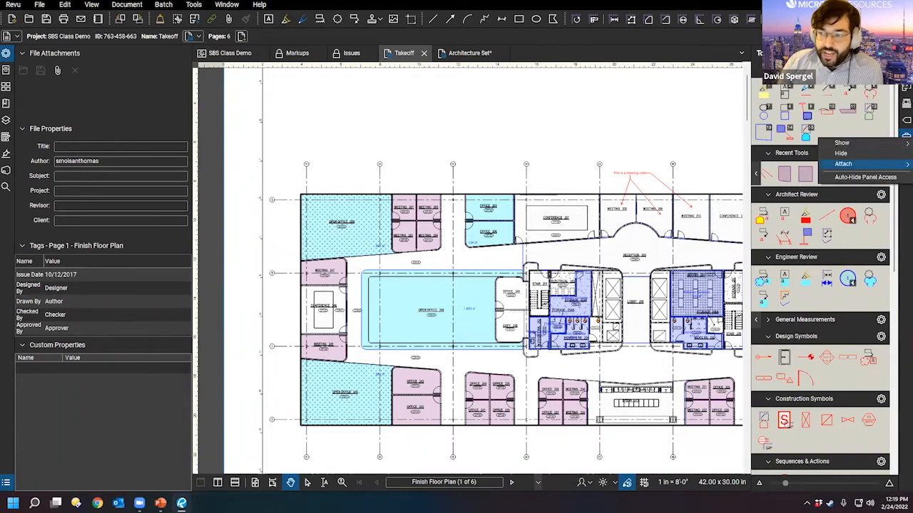
click(843, 164)
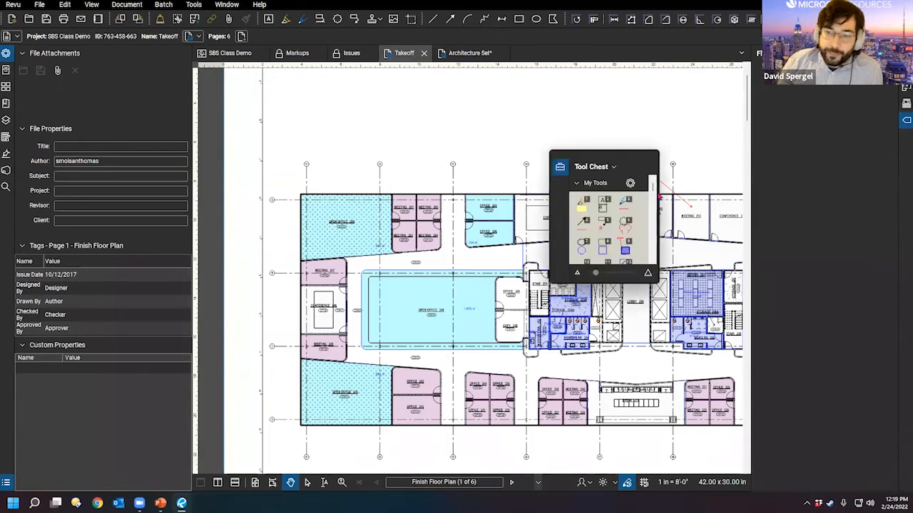
right_click(568, 170)
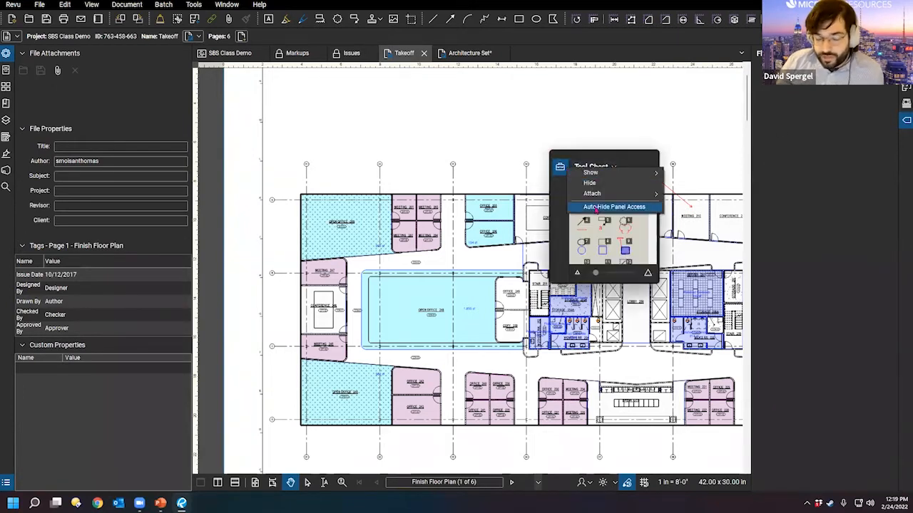
mouse_move(592, 193)
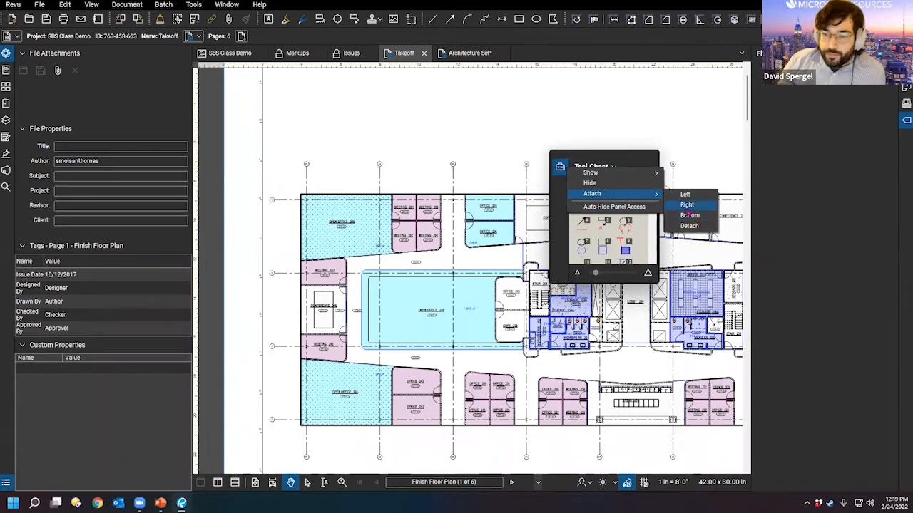
click(688, 207)
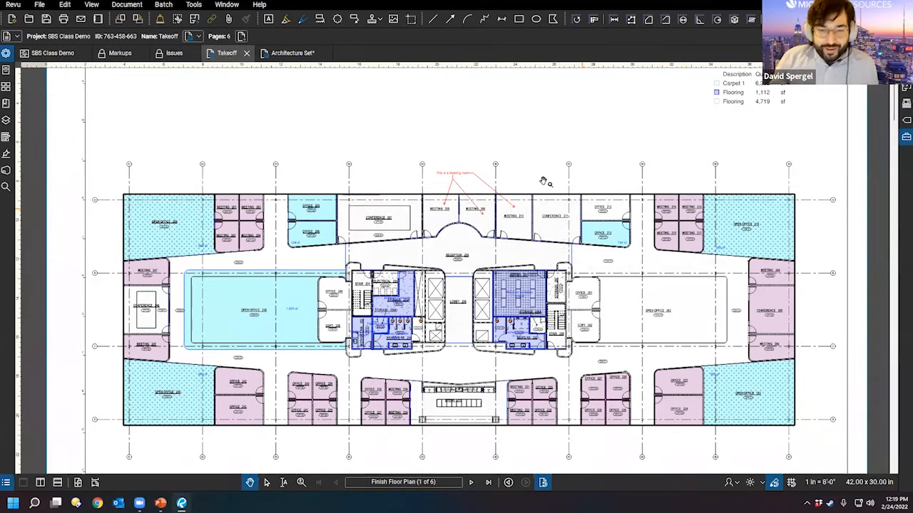
scroll(464, 189, up, 5)
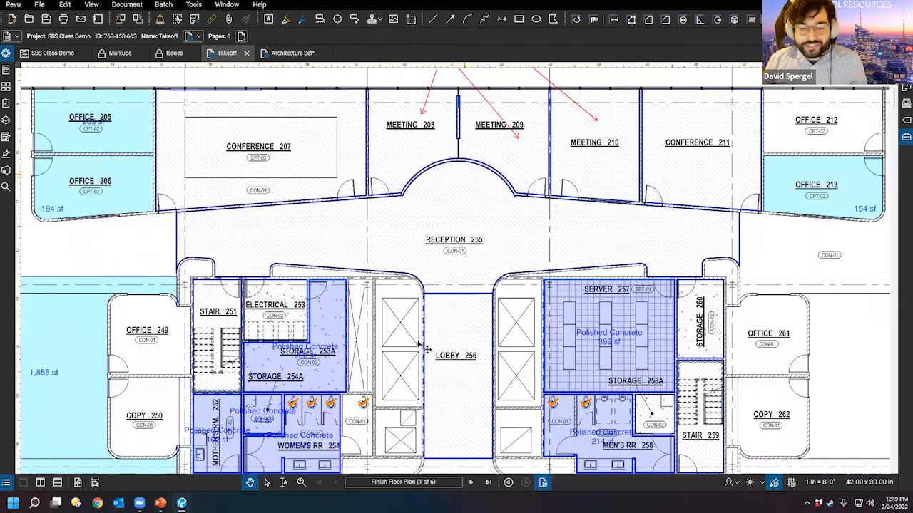
drag(418, 344, 406, 430)
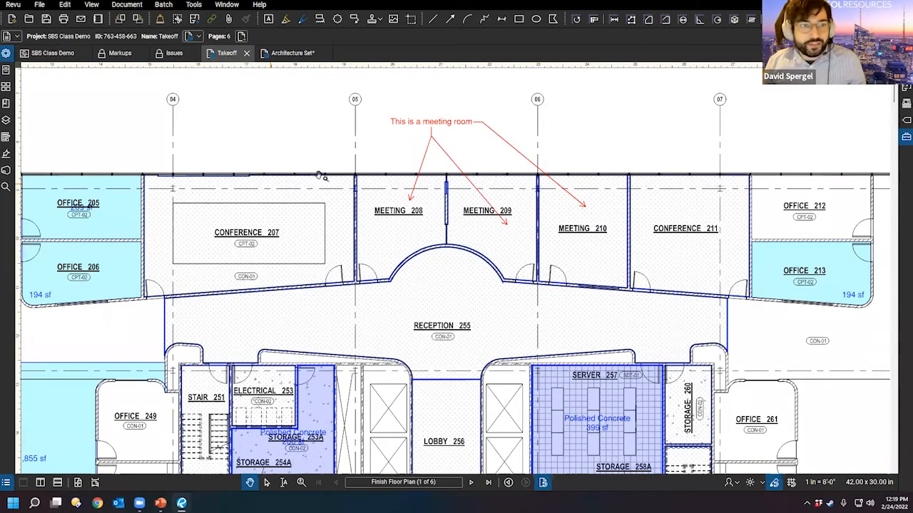
drag(311, 174, 294, 222)
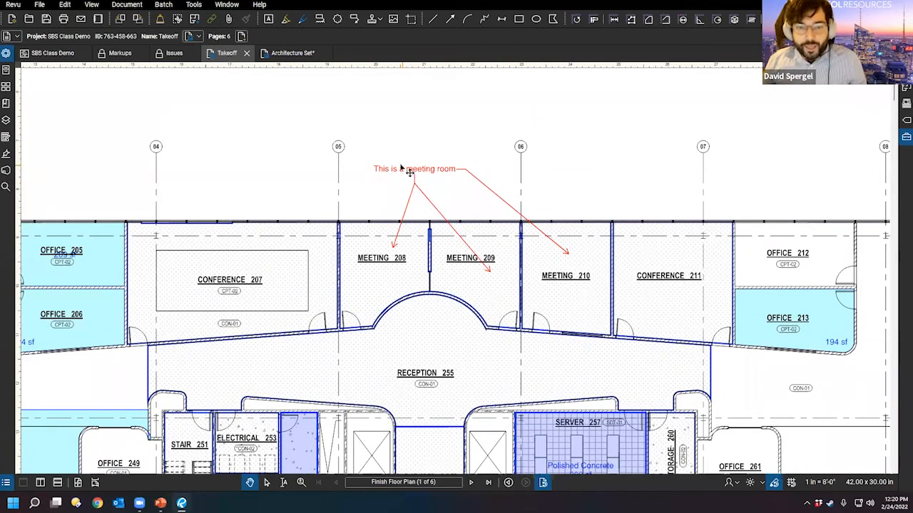
click(400, 168)
click(698, 142)
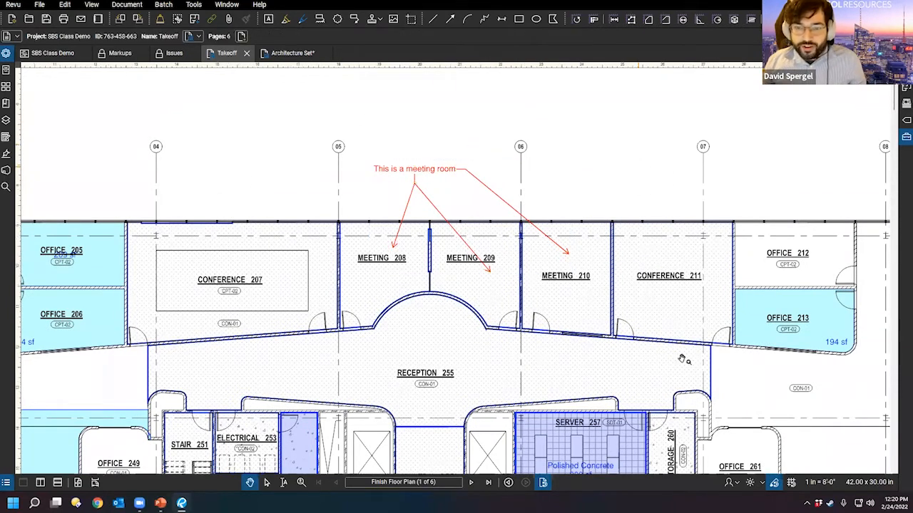
scroll(639, 168, down, 3)
drag(691, 383, 514, 304)
drag(660, 232, 550, 338)
scroll(550, 338, down, 1)
drag(390, 188, 409, 233)
drag(557, 294, 455, 242)
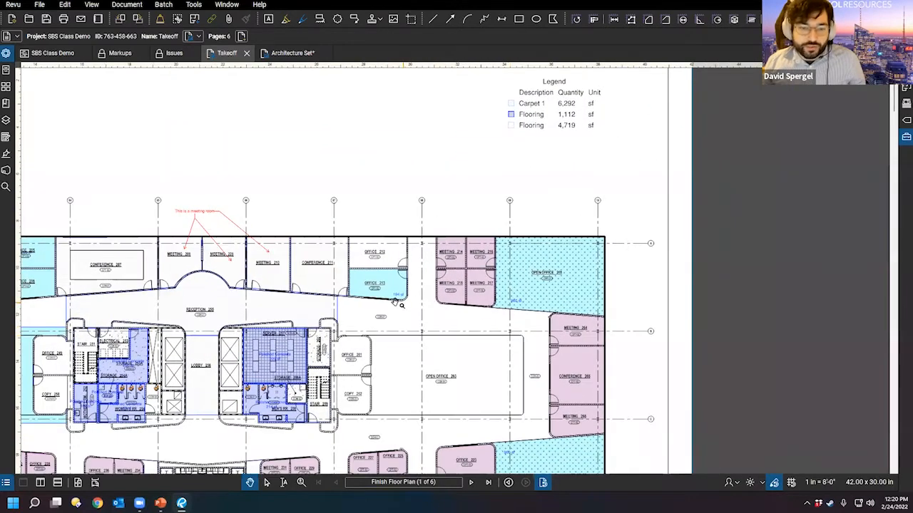
drag(319, 390, 428, 266)
scroll(428, 266, down, 2)
drag(257, 118, 332, 143)
click(193, 5)
click(197, 7)
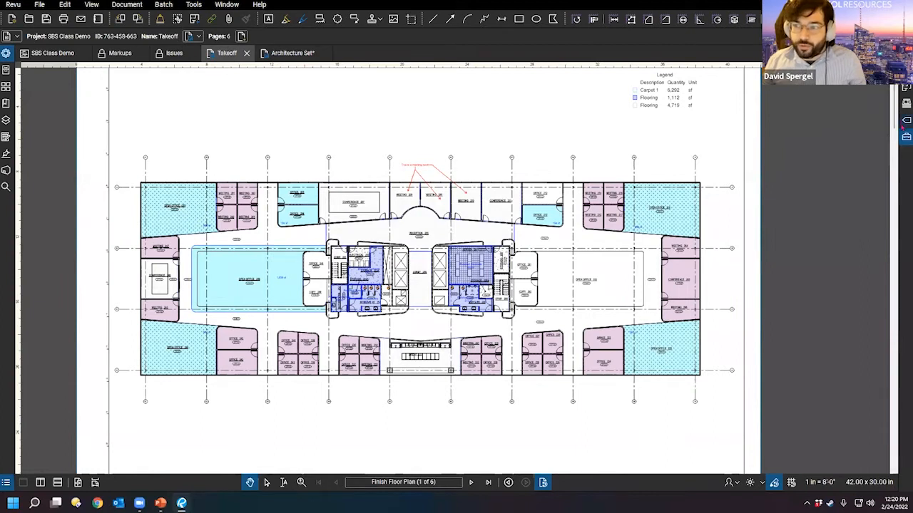
Step: In the Tool Chest, scroll to the Symbols set and arm the red boxed A symbol
click(905, 137)
scroll(834, 264, down, 3)
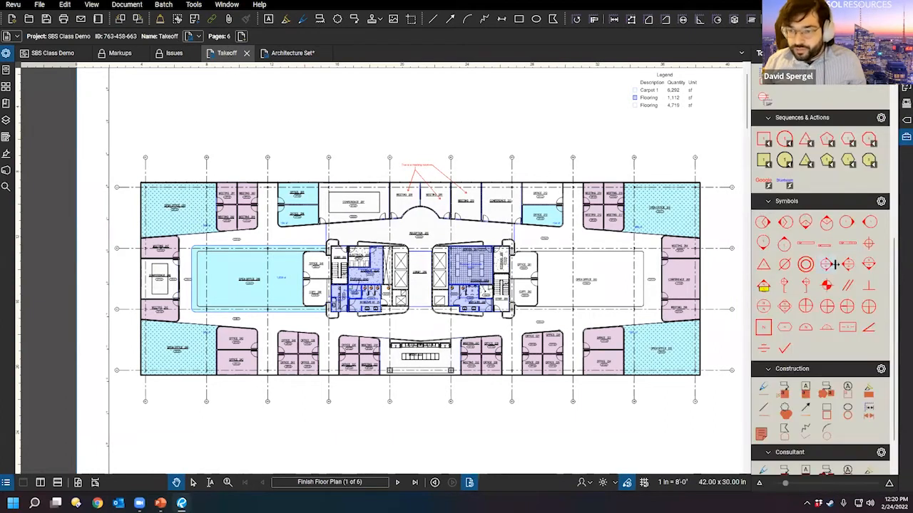
scroll(813, 314, down, 1)
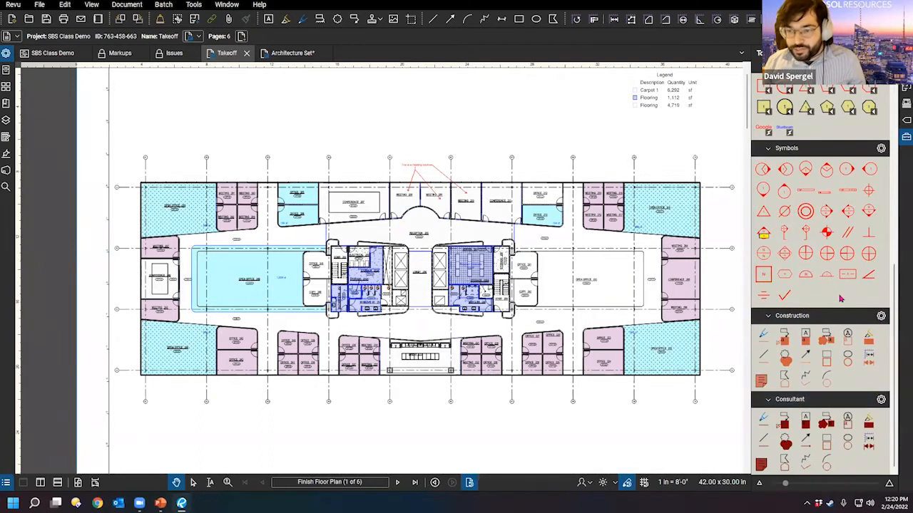
scroll(817, 198, up, 4)
scroll(818, 202, down, 2)
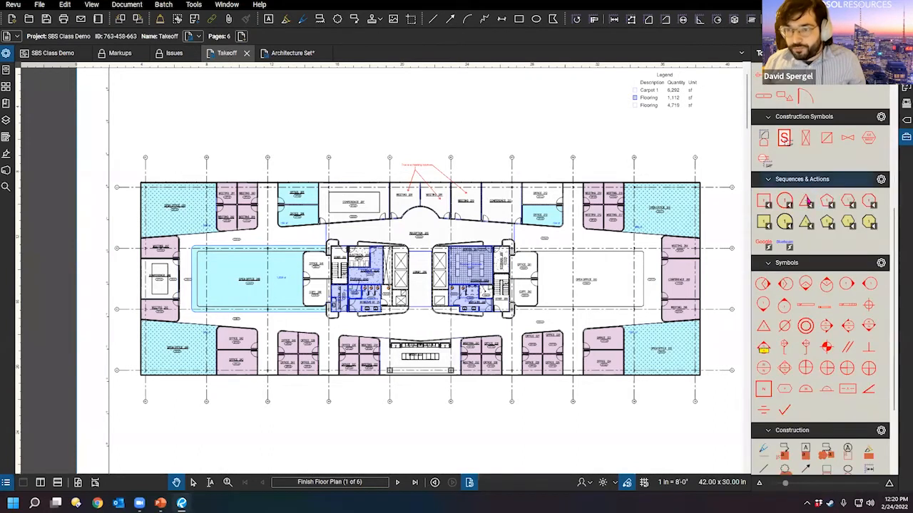
scroll(831, 248, down, 2)
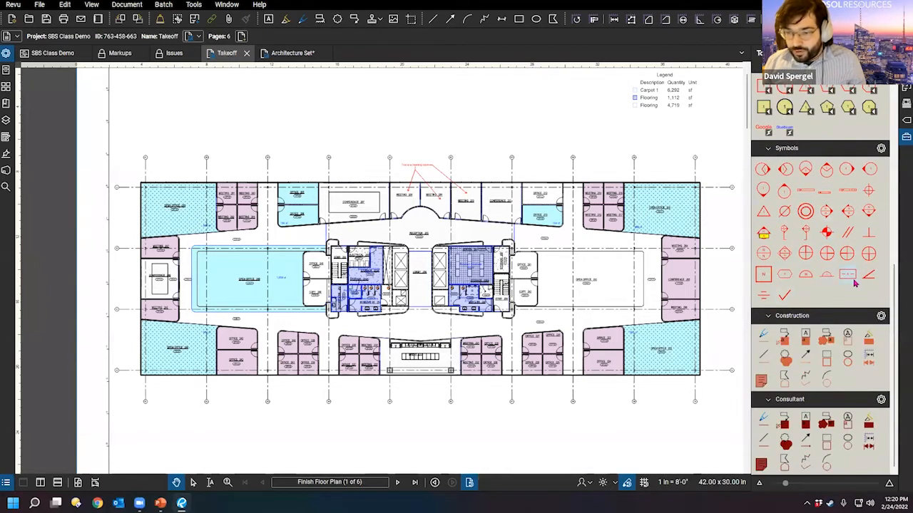
click(848, 276)
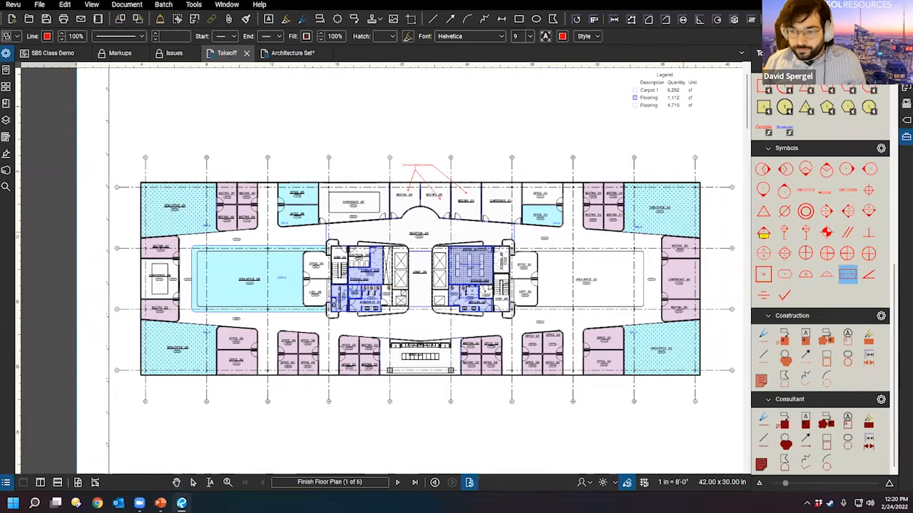
scroll(627, 145, up, 3)
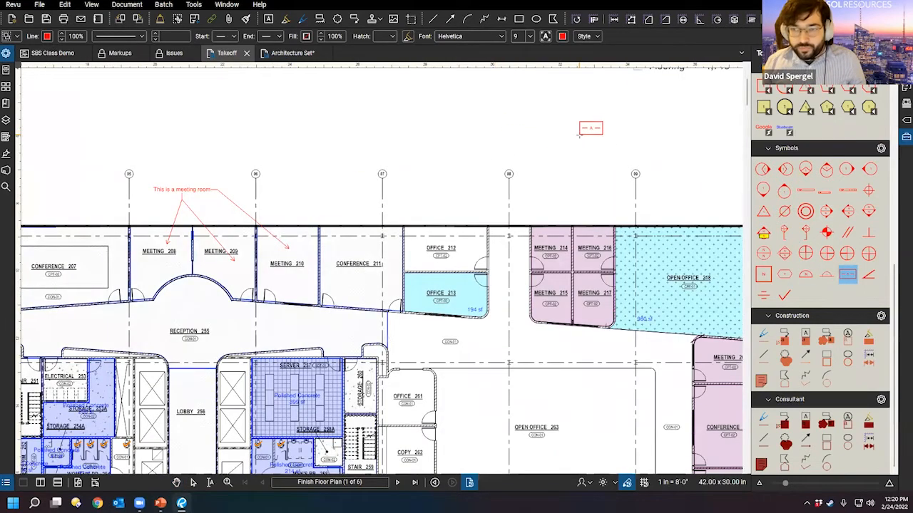
Step: Stamp four red boxed A symbols above the upper rooms, then stop placing with Esc
click(579, 134)
click(587, 198)
click(622, 121)
click(560, 144)
key(Escape)
drag(647, 152, 503, 252)
scroll(607, 233, down, 1)
scroll(503, 252, up, 2)
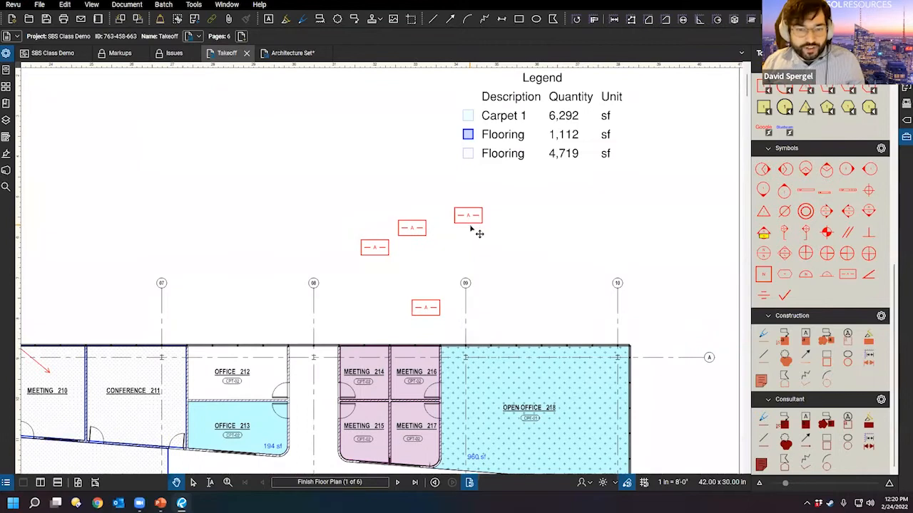
Step: Click the four red symbols one by one to select them, then clear the selection
click(475, 231)
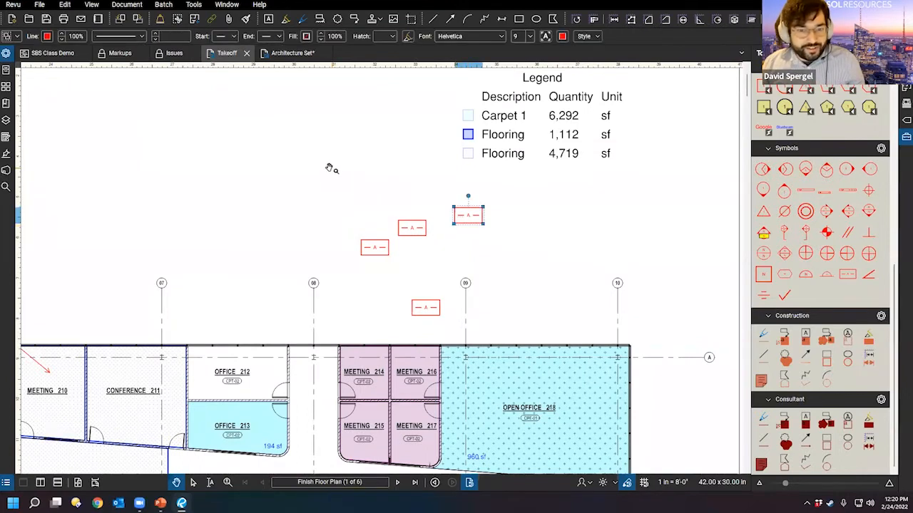
click(332, 196)
drag(493, 322, 464, 304)
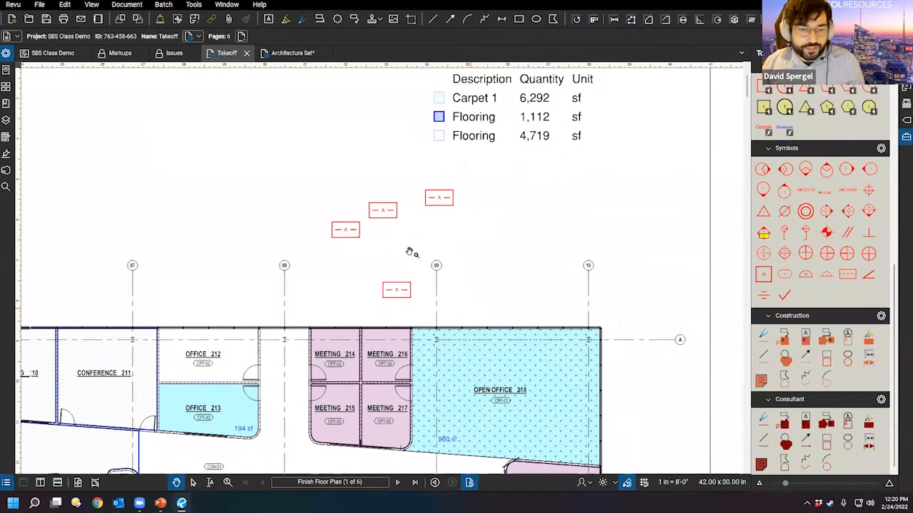
click(433, 207)
click(396, 215)
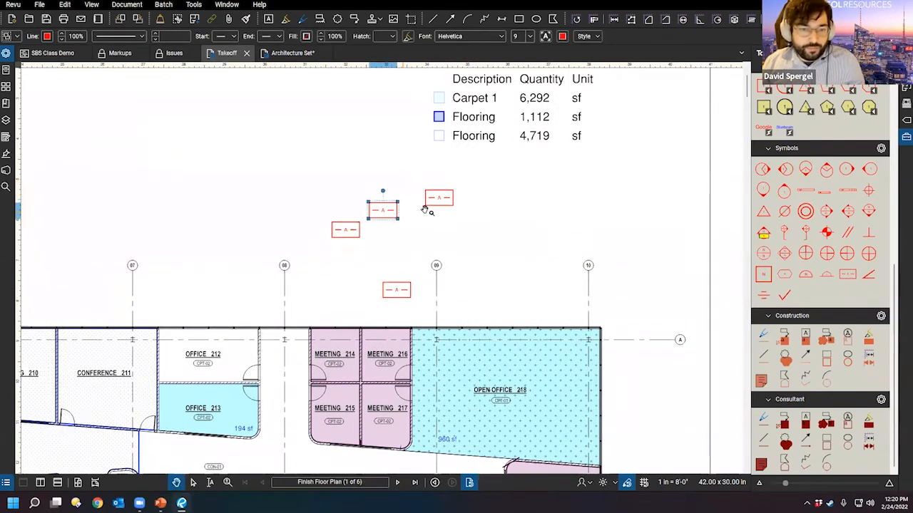
shift+click(440, 204)
shift+click(346, 229)
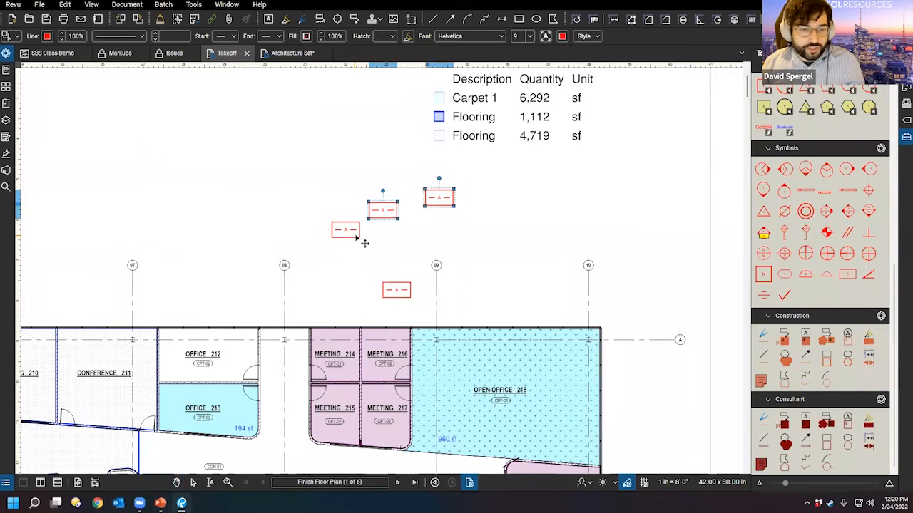
shift+click(394, 293)
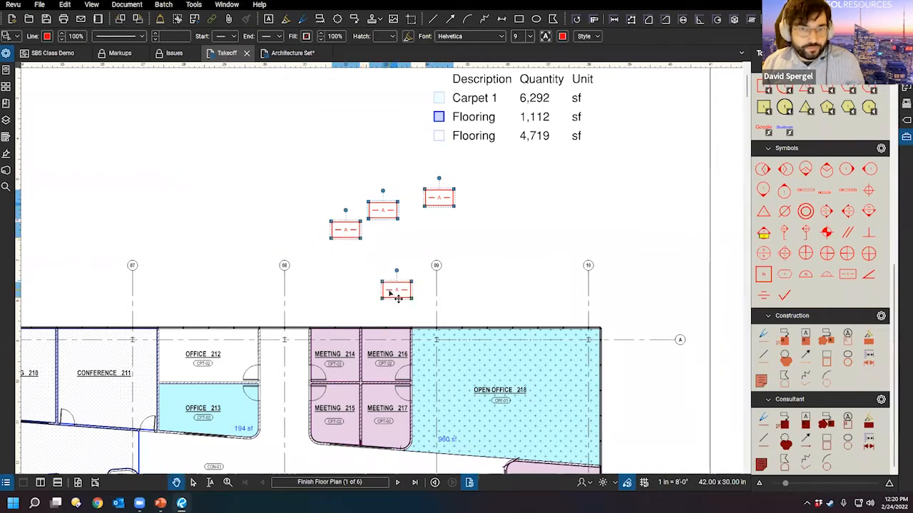
click(470, 239)
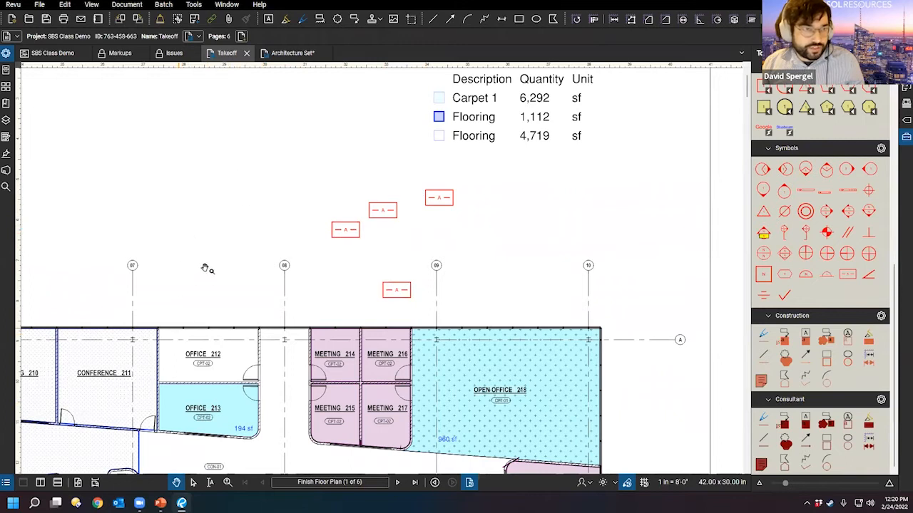
Step: Switch to the Select tool and marquee-select all four red A symbols together
click(192, 483)
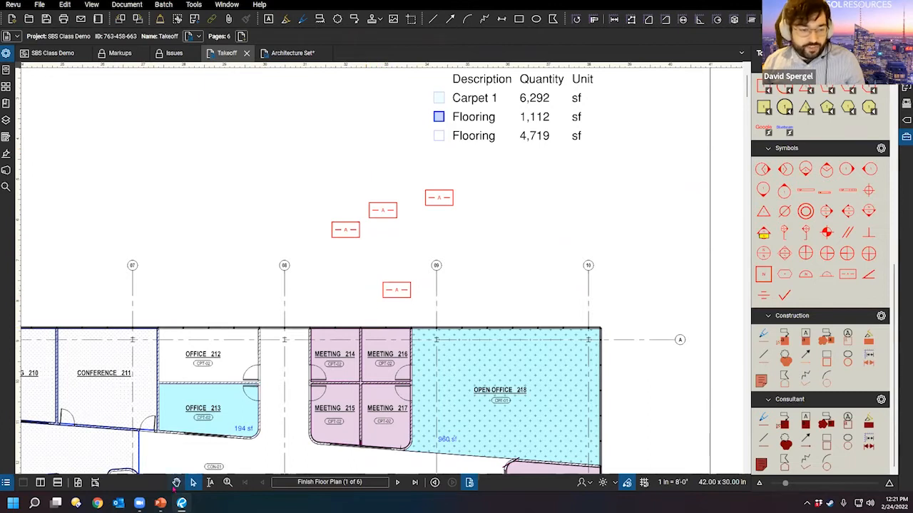
mouse_move(288, 157)
mouse_down()
mouse_move(430, 247)
mouse_move(473, 309)
mouse_move(247, 163)
mouse_move(308, 162)
mouse_up()
click(284, 164)
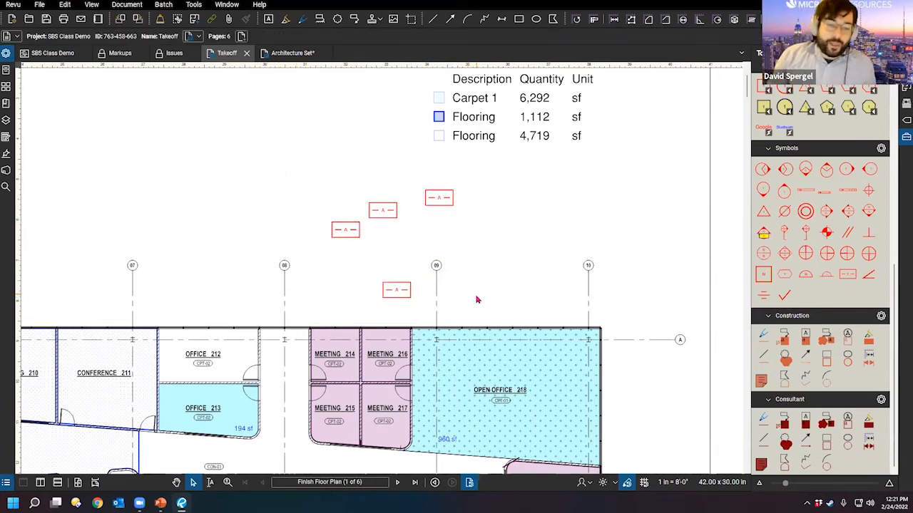
drag(469, 290, 460, 255)
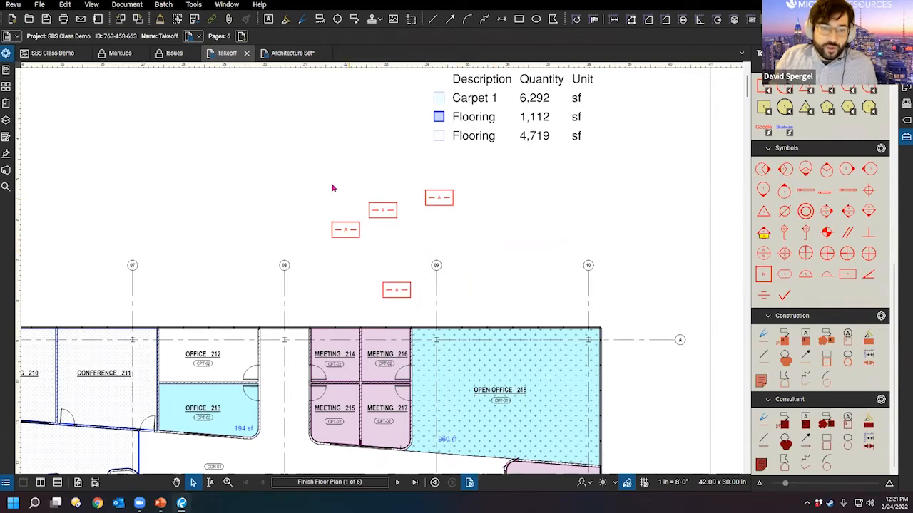
drag(275, 149, 378, 259)
mouse_move(283, 146)
mouse_down()
mouse_move(409, 289)
mouse_move(373, 272)
mouse_move(381, 269)
mouse_move(357, 249)
mouse_move(366, 255)
mouse_up()
drag(532, 284, 338, 189)
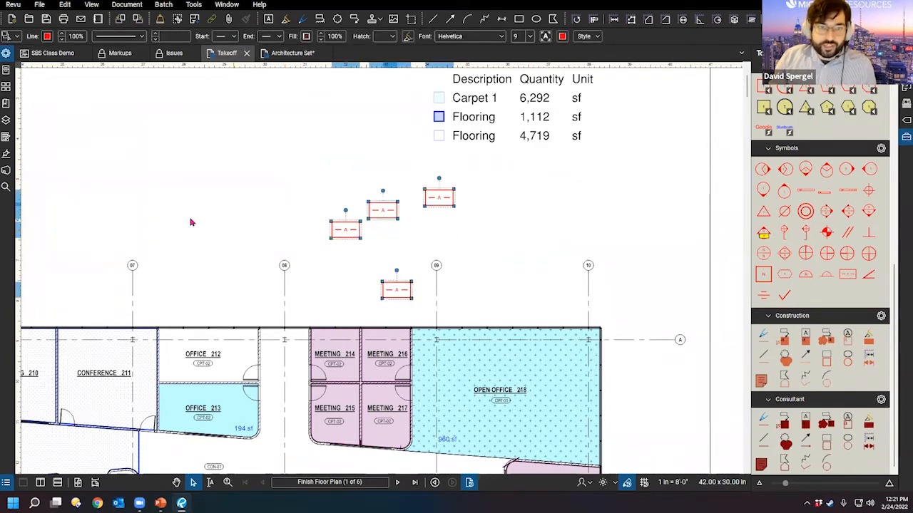
Step: Apply the four selected symbols to All Pages and page through the sheets back to page 1
right_click(442, 200)
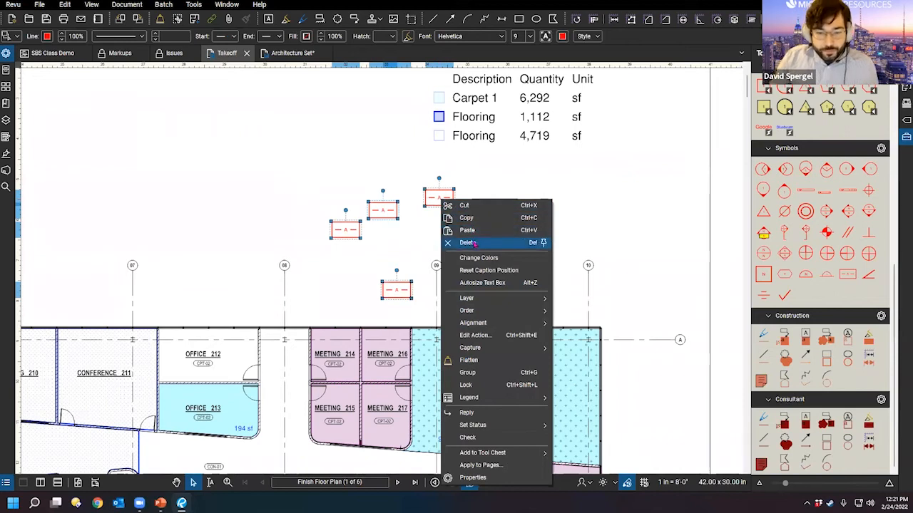
click(482, 465)
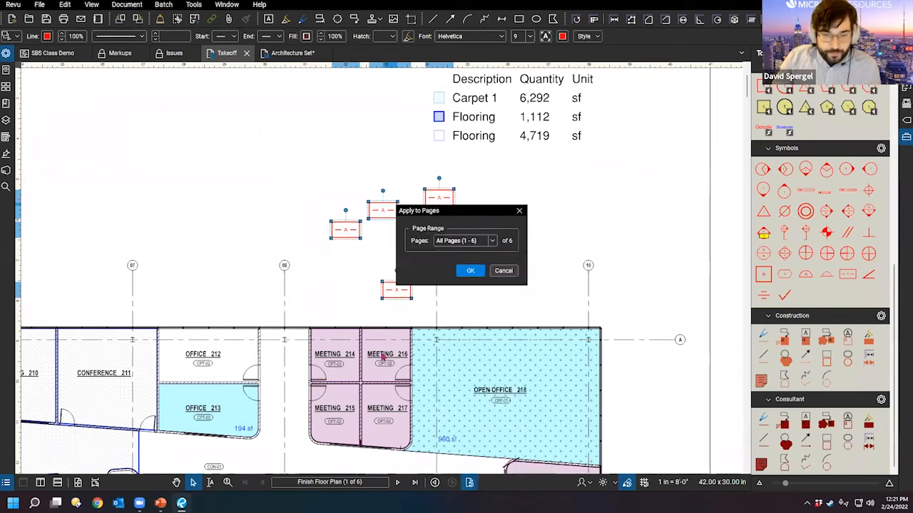
click(470, 271)
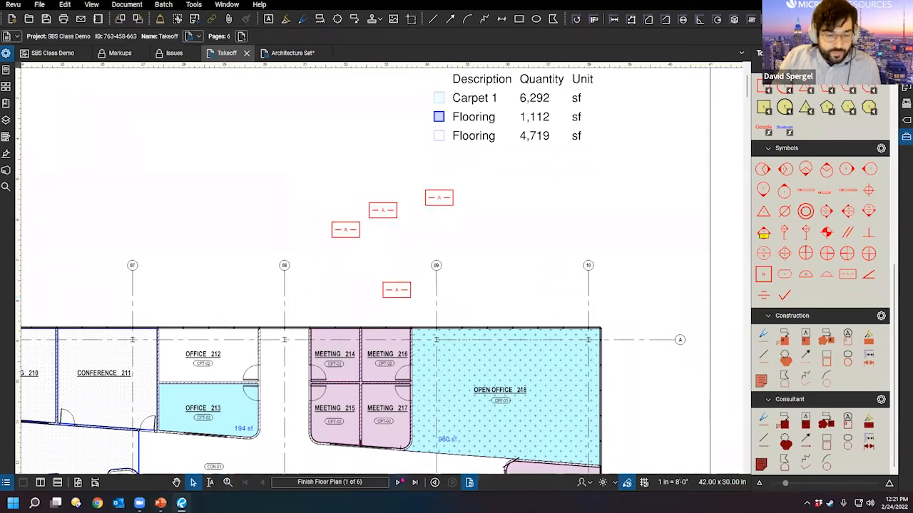
click(400, 483)
click(402, 483)
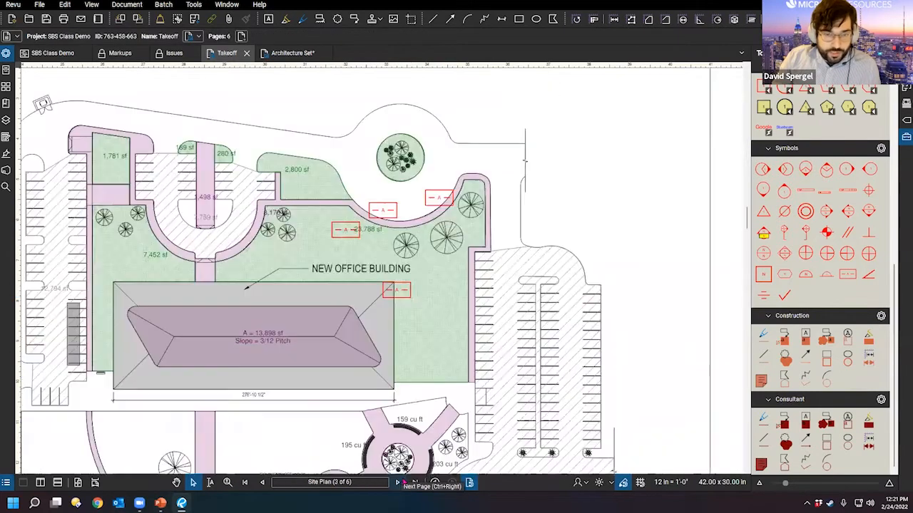
click(400, 483)
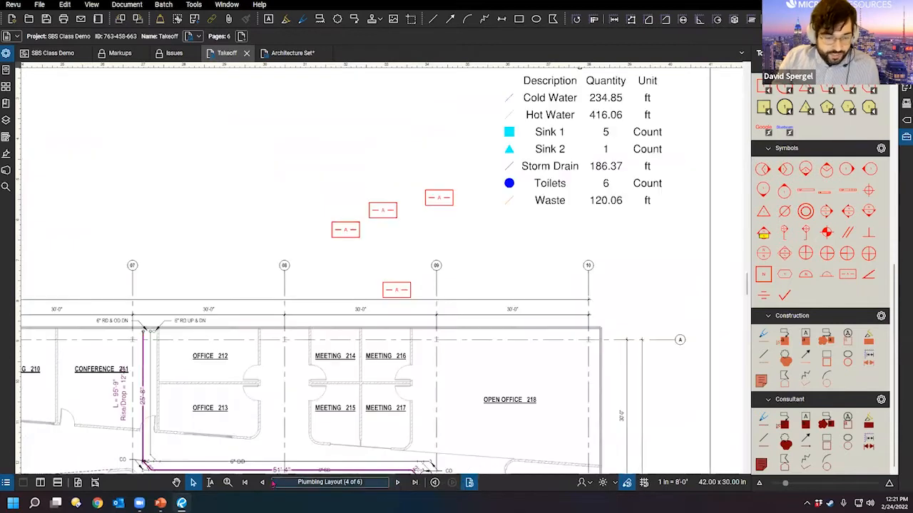
click(245, 483)
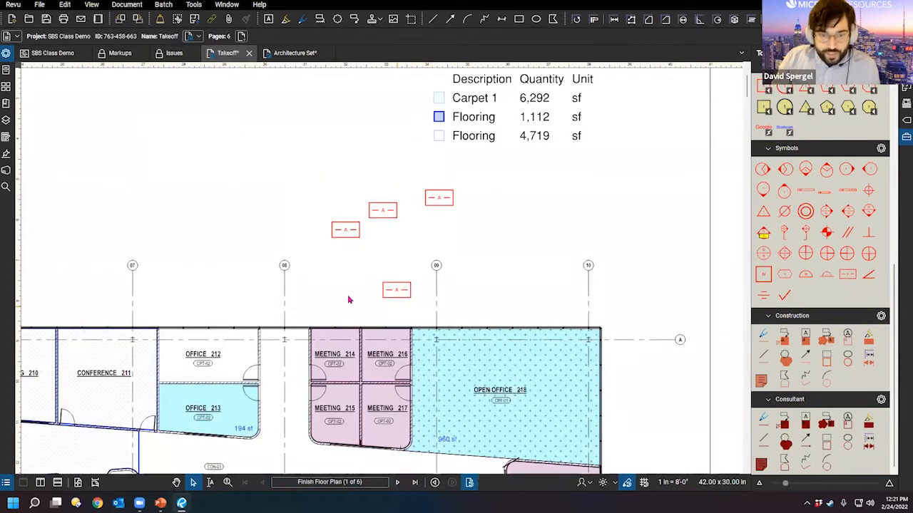
Step: Remove two of the red A symbols from the Finish Floor Plan
scroll(517, 241, down, 1)
drag(246, 311, 433, 224)
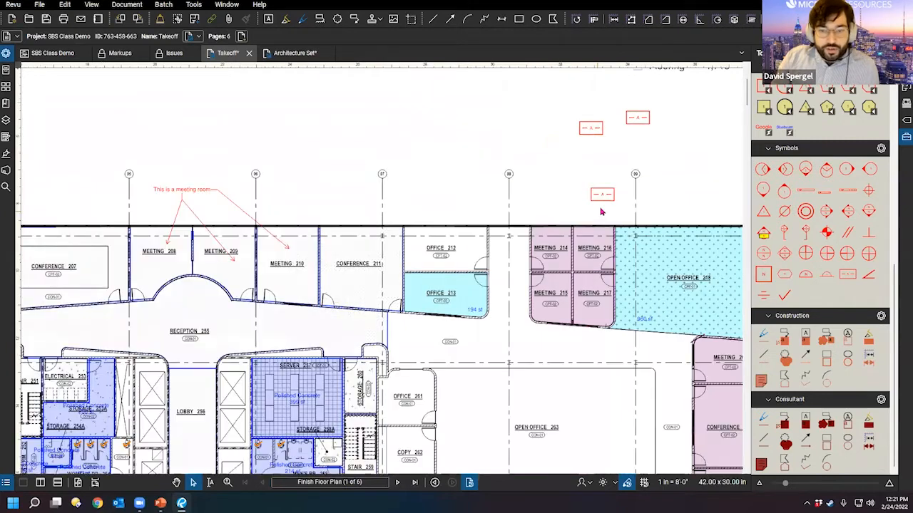
key(ctrl+z)
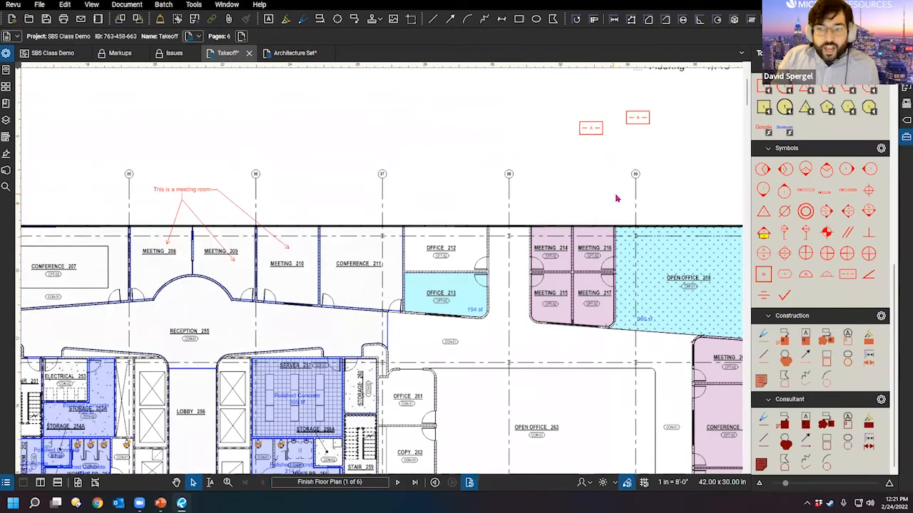
scroll(617, 198, down, 3)
drag(550, 221, 503, 239)
key(ctrl+z)
key(ctrl+z)
drag(355, 160, 379, 171)
Step: Place the Document1 signature stamp above the STAMP box in the title block
click(380, 20)
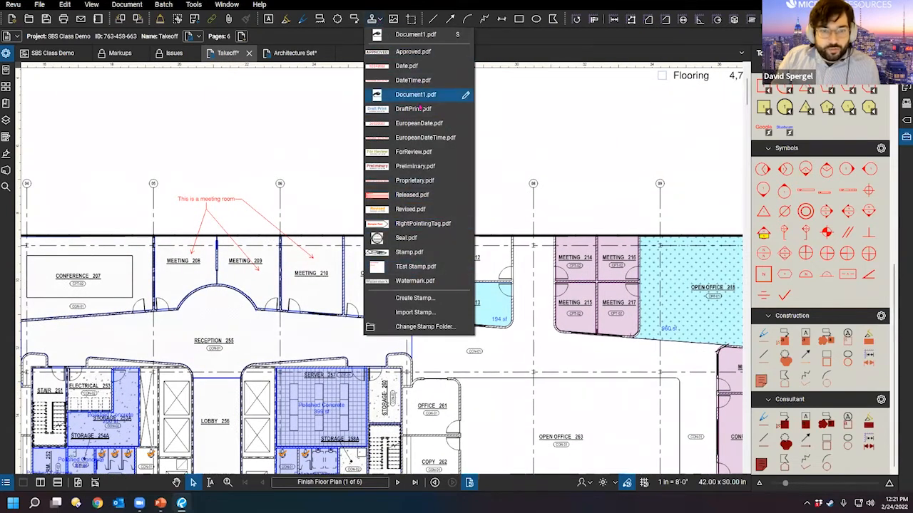
click(417, 95)
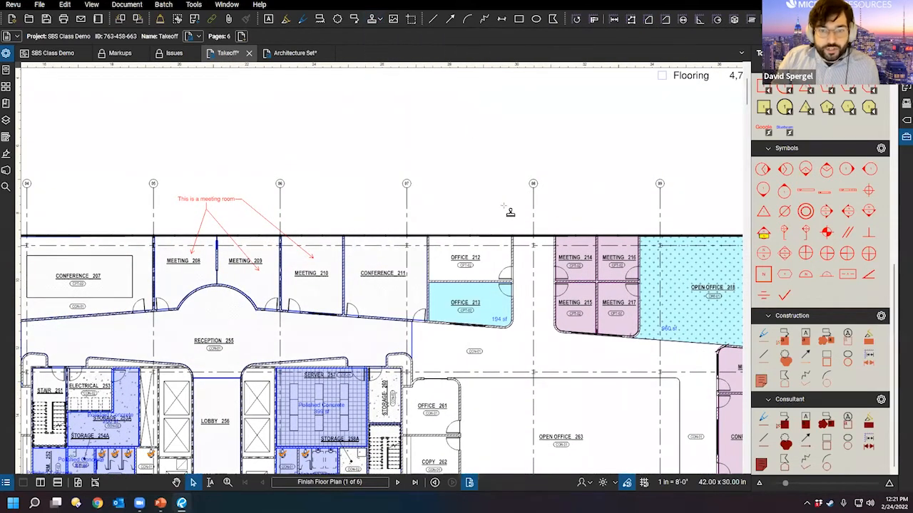
mouse_move(668, 423)
mouse_down()
mouse_move(507, 228)
mouse_move(429, 78)
mouse_up()
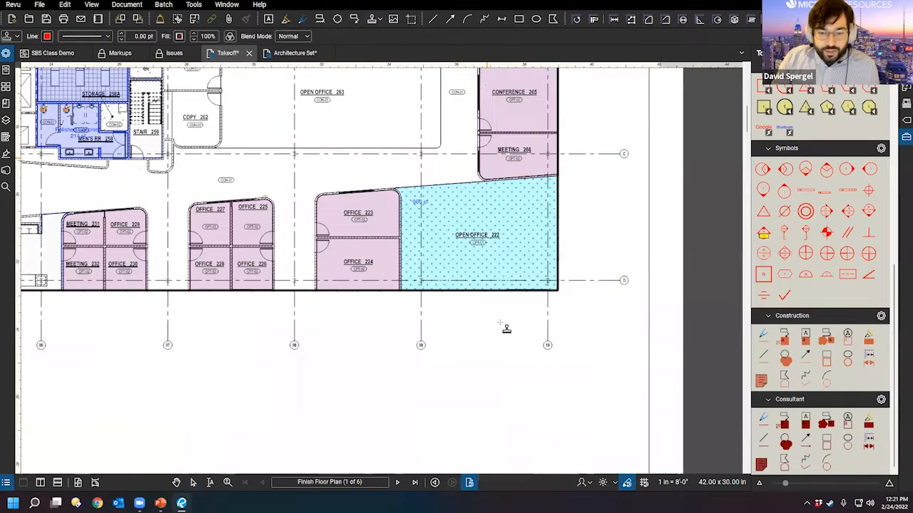
click(475, 383)
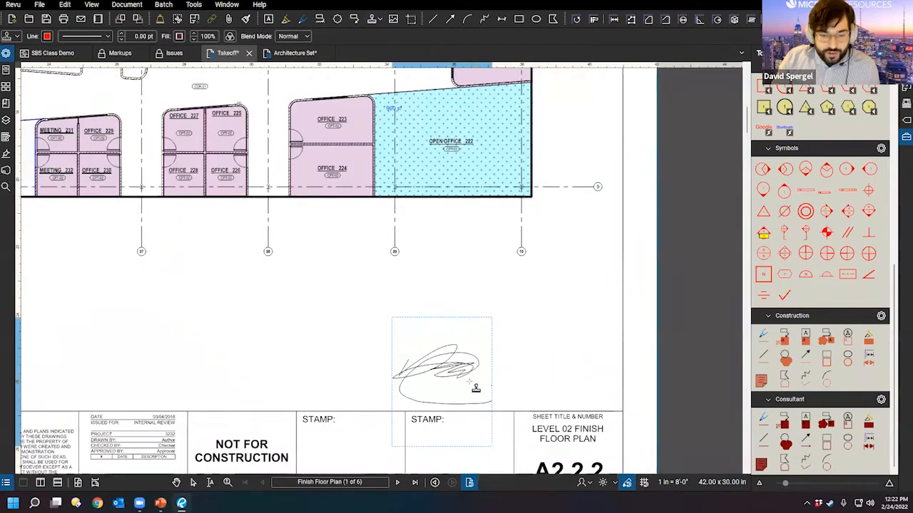
Step: Apply the signature to All Pages, check each sheet, then return to the floor plan's upper rooms
right_click(422, 362)
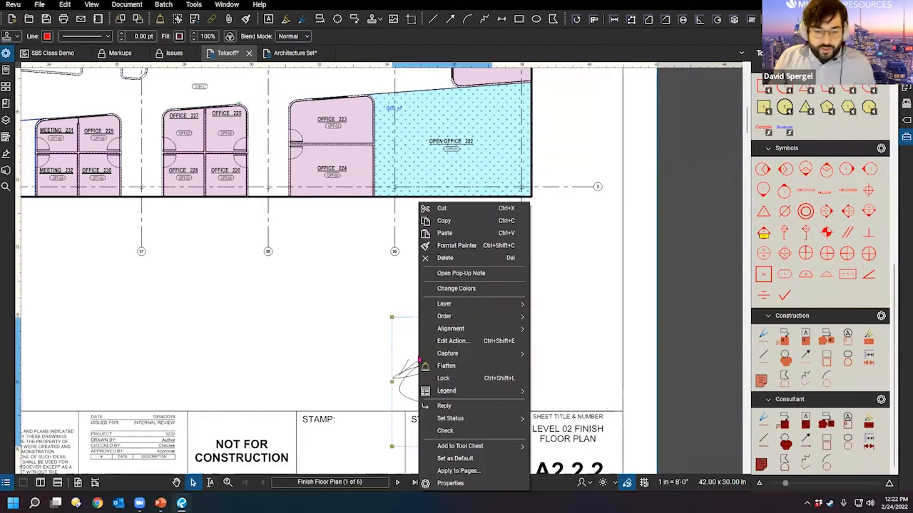
click(491, 473)
click(482, 270)
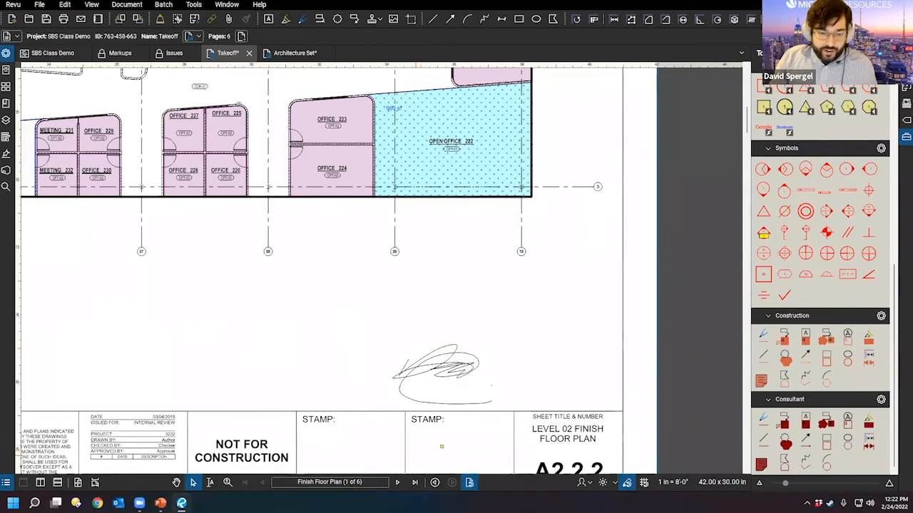
click(397, 483)
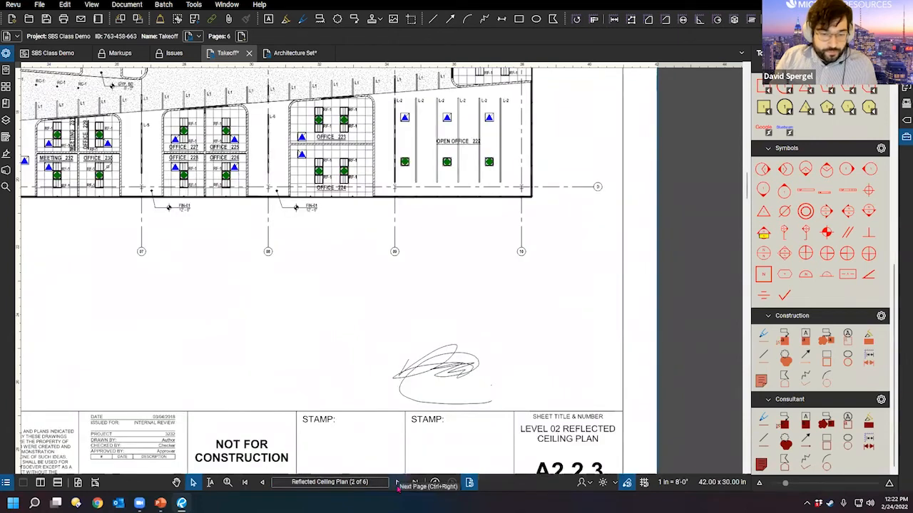
click(398, 485)
click(398, 485)
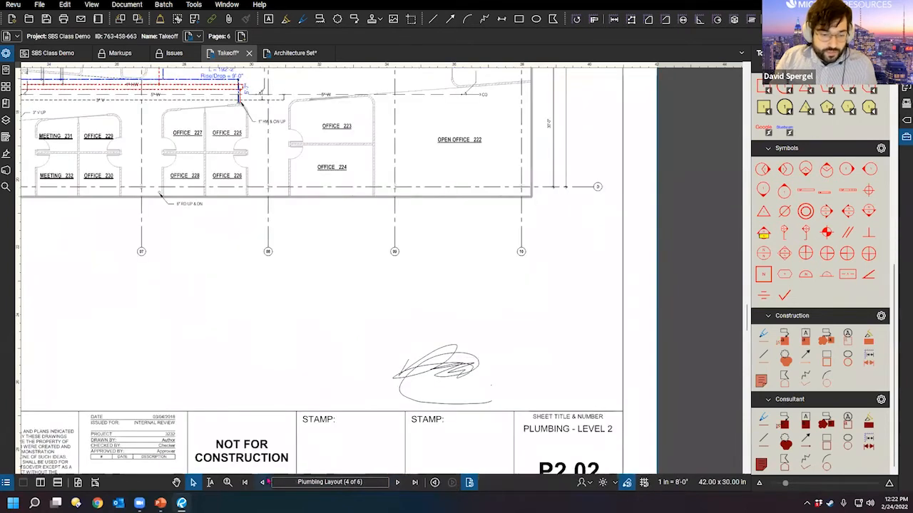
click(247, 483)
drag(402, 269, 456, 386)
drag(305, 235, 408, 299)
scroll(187, 236, down, 2)
drag(302, 223, 442, 359)
scroll(217, 277, down, 1)
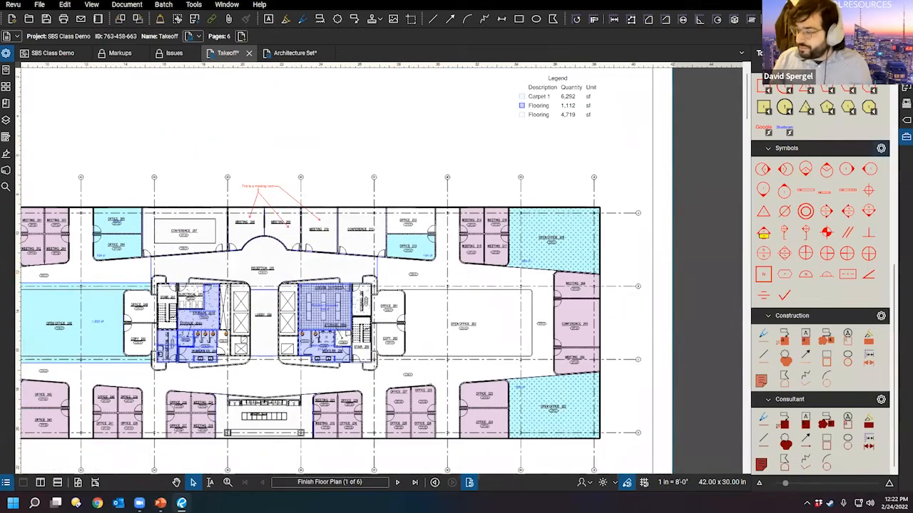
Step: Autosize the meeting-room callout's text box so 'This is a meeting room' fully shows
drag(231, 172, 426, 164)
scroll(428, 166, up, 2)
drag(481, 204, 520, 232)
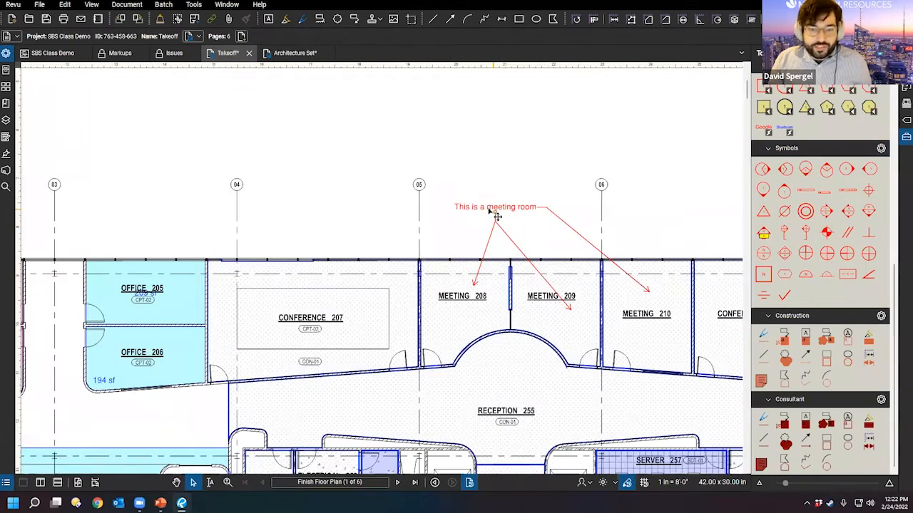
click(507, 229)
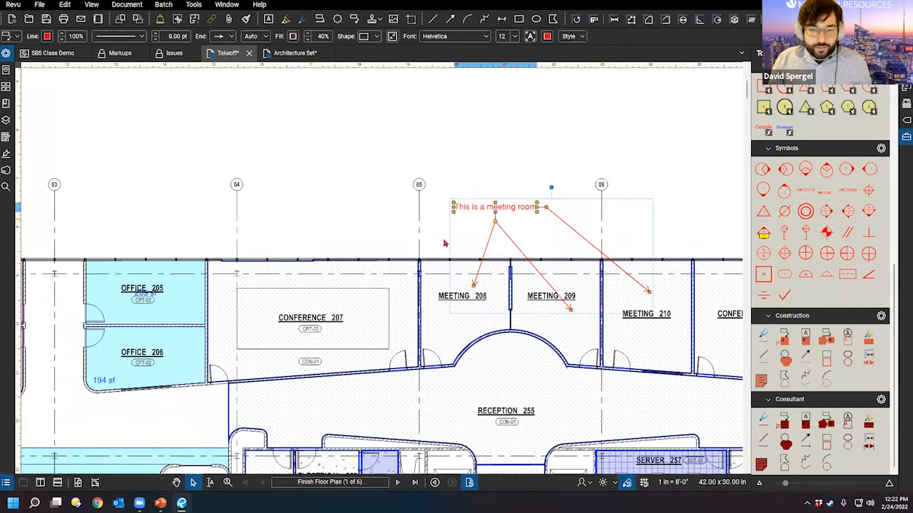
right_click(479, 205)
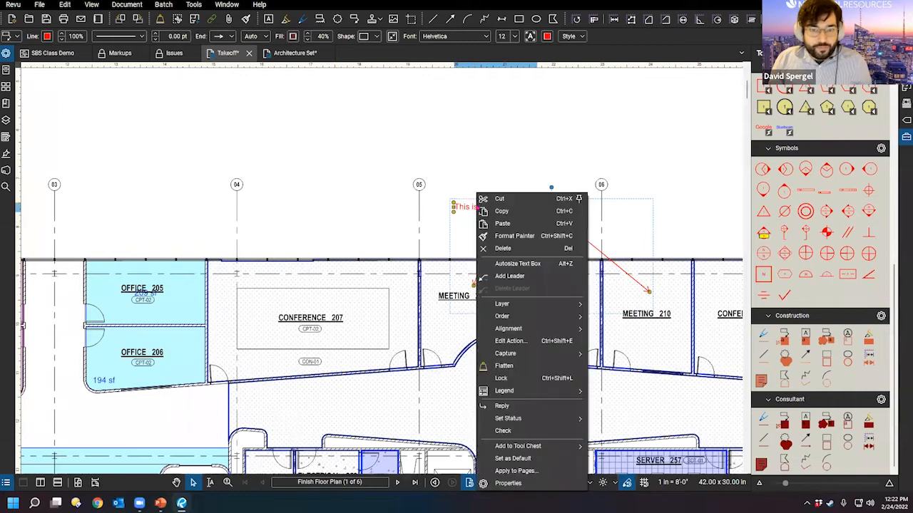
click(529, 264)
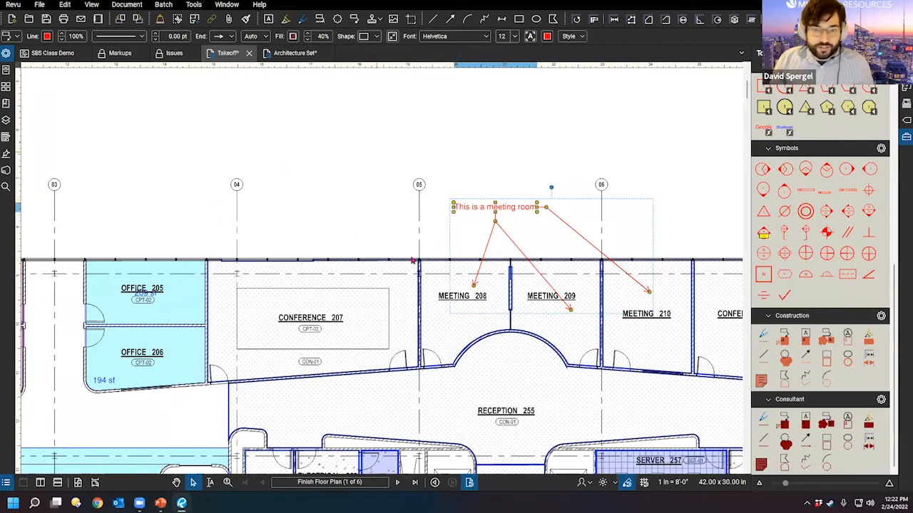
scroll(465, 186, down, 3)
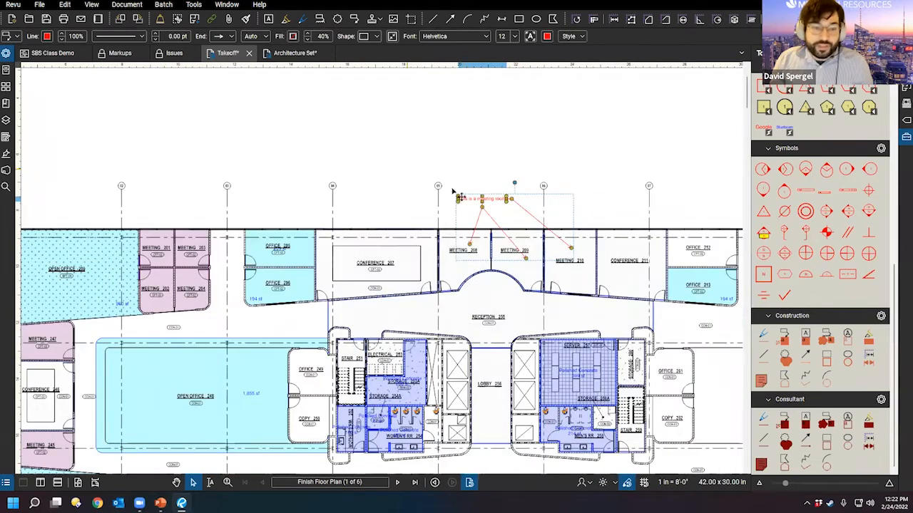
Step: In Preferences > General > Grid & Snap, untick Snap to Content and confirm with OK
click(14, 8)
click(40, 29)
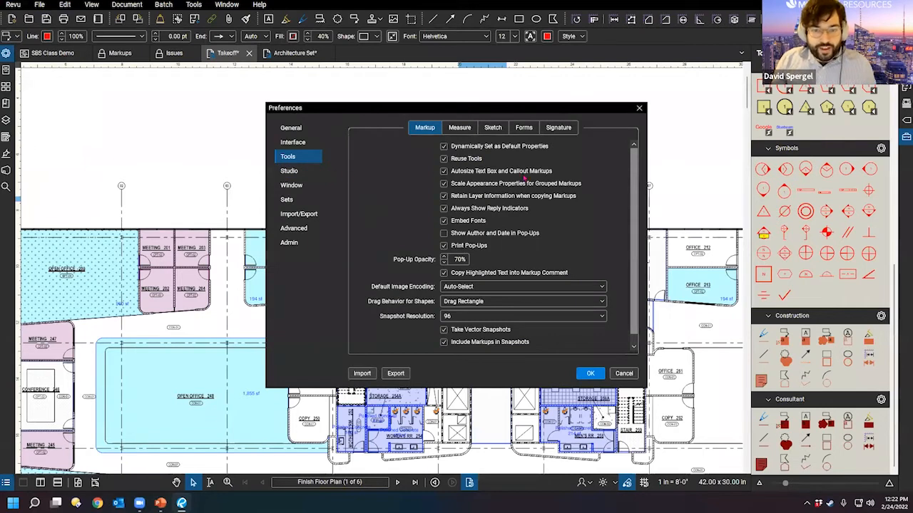
key(ctrl)
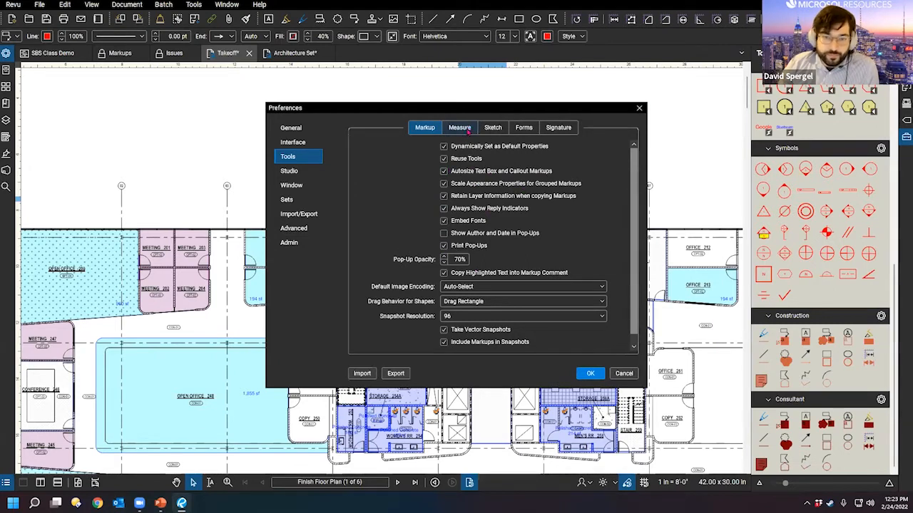
click(468, 128)
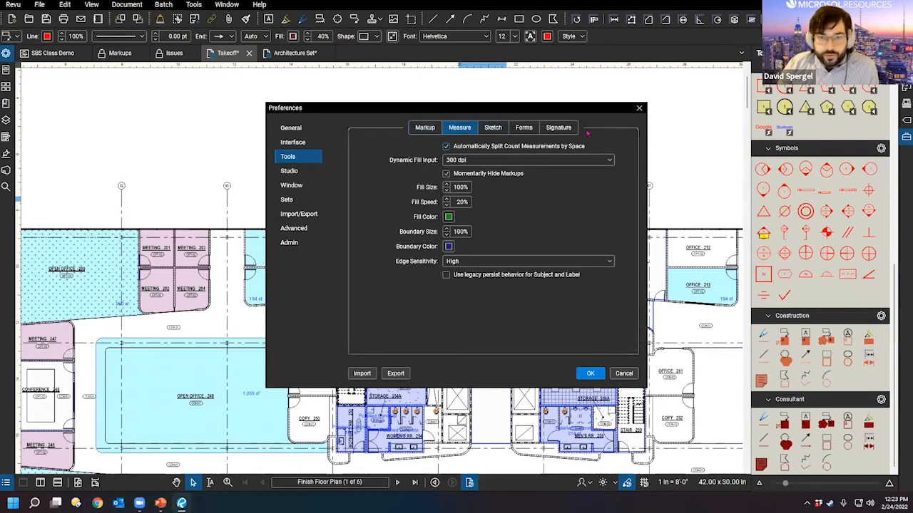
click(312, 129)
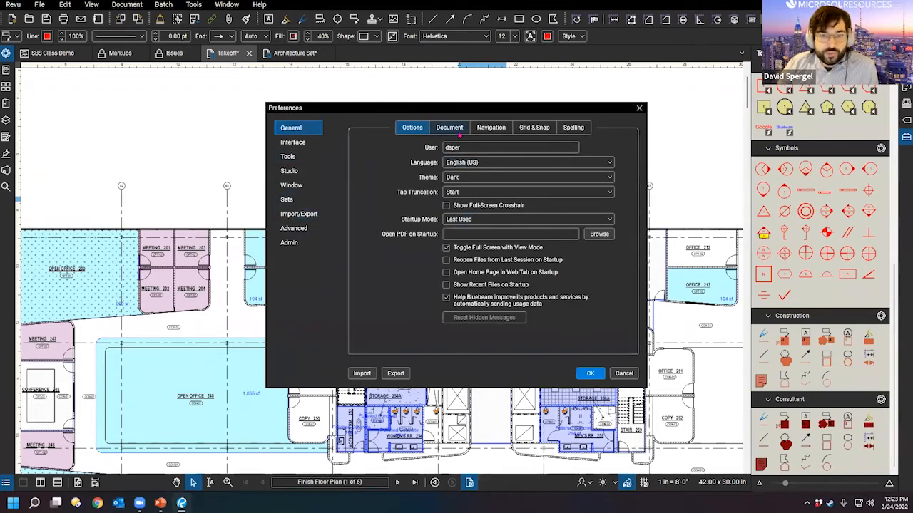
click(520, 127)
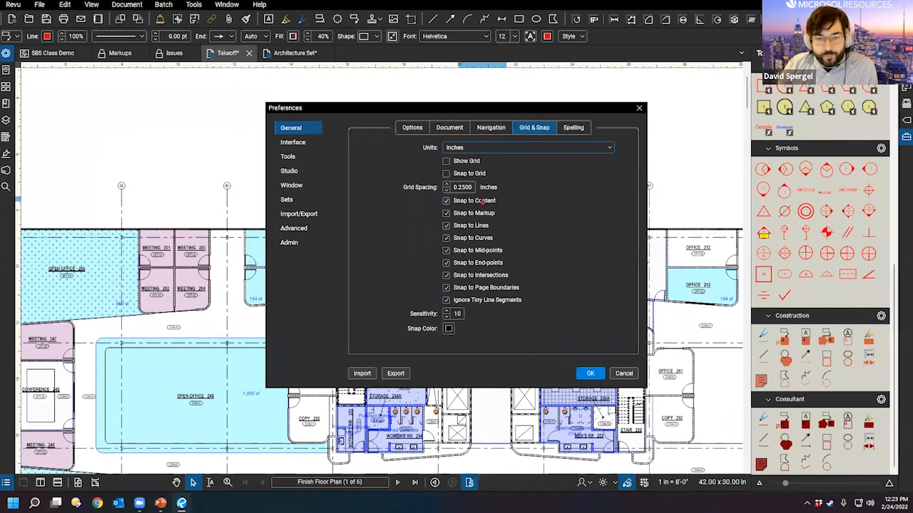
click(492, 201)
click(590, 373)
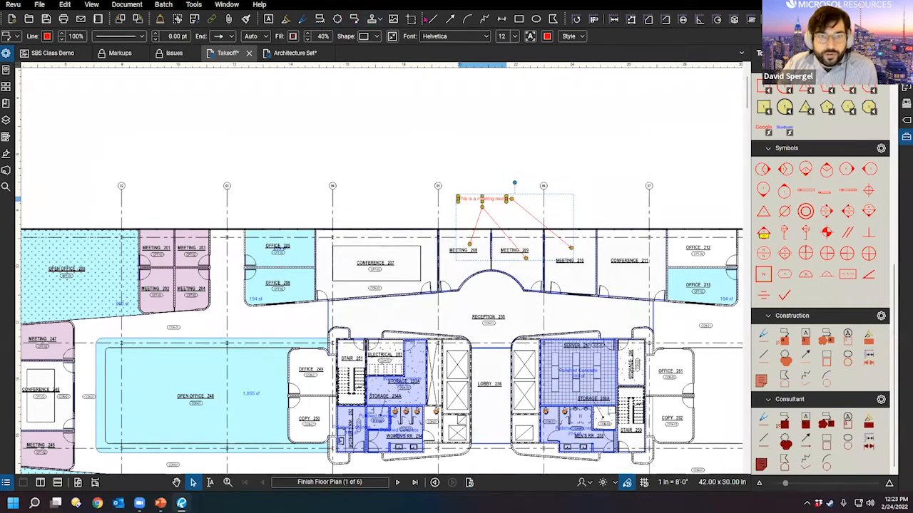
Step: Arm the Line tool and zoom in on Offices 205 and 206 on the Finish Floor Plan
click(429, 18)
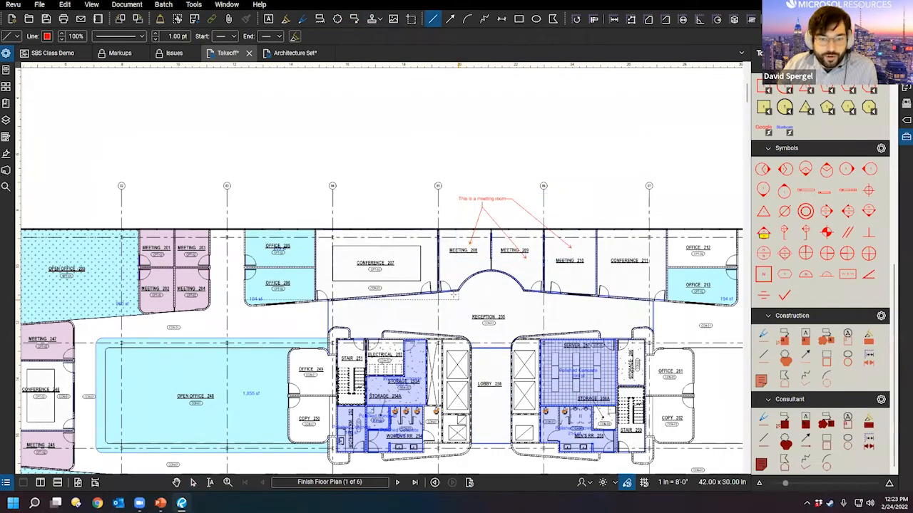
scroll(418, 227, up, 3)
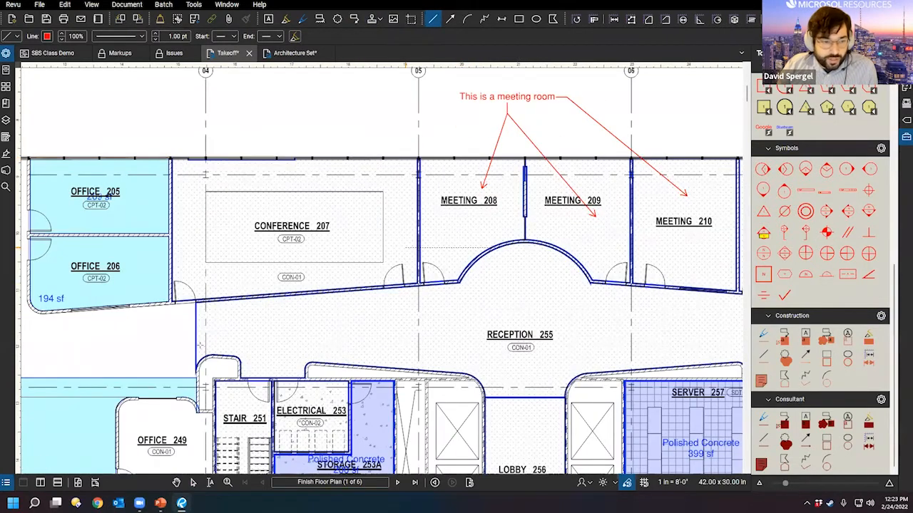
drag(229, 255, 485, 222)
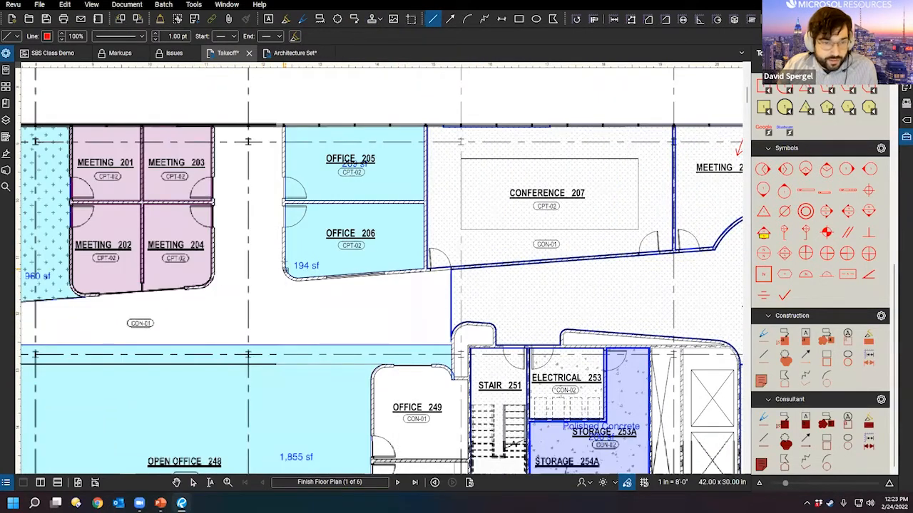
drag(247, 271, 363, 262)
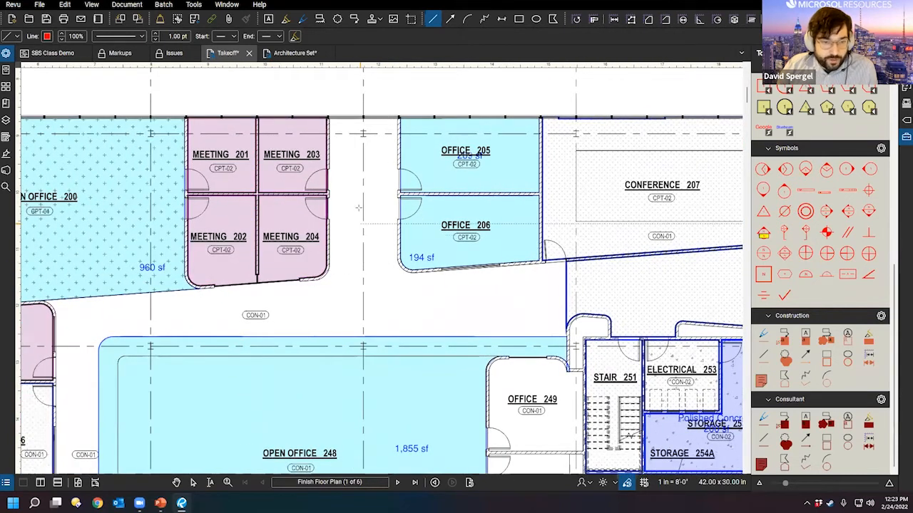
scroll(364, 218, up, 2)
scroll(366, 216, up, 2)
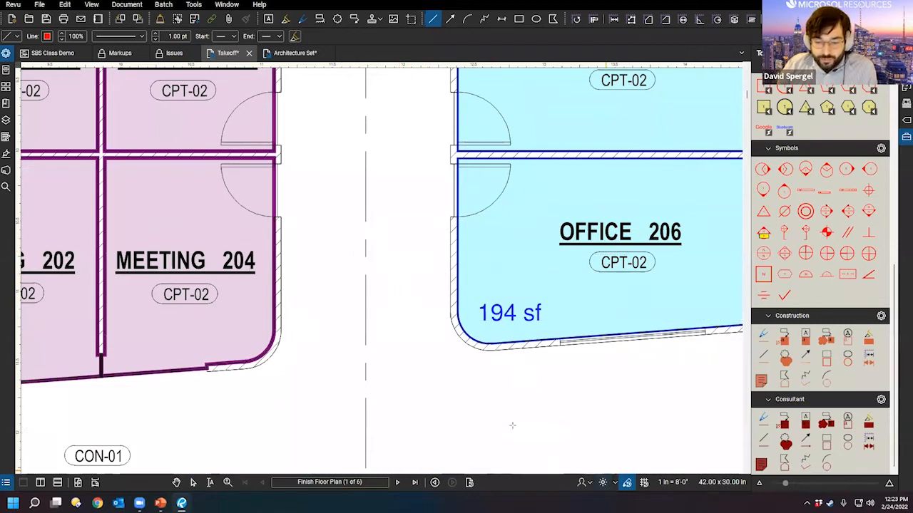
key(ctrl)
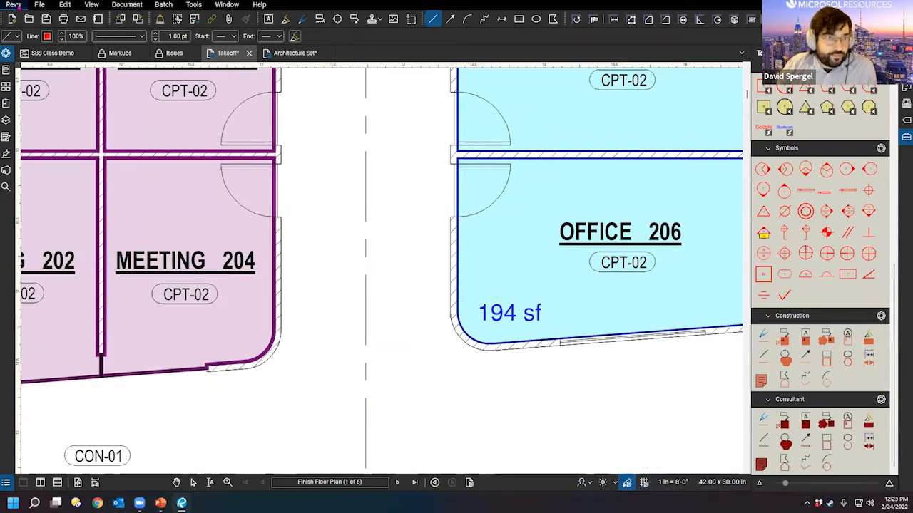
drag(393, 183, 282, 397)
drag(534, 247, 393, 226)
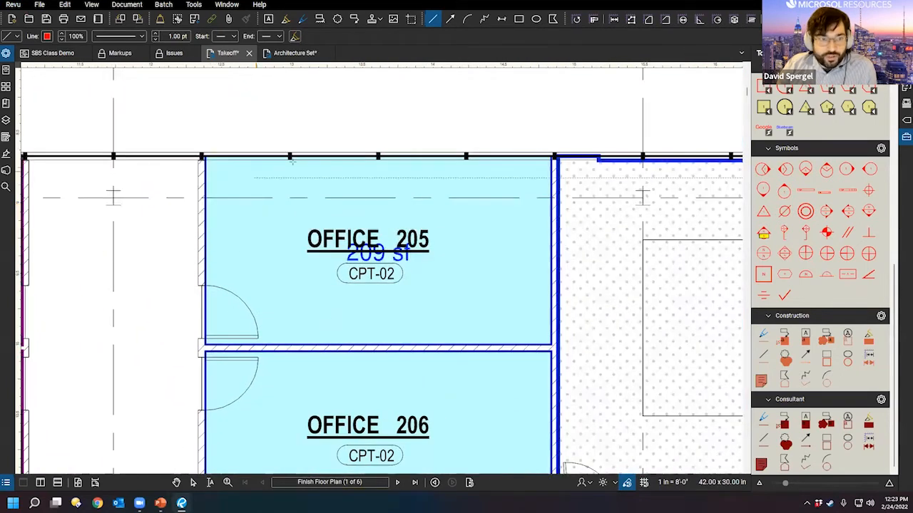
Step: With Conference 207 in view, re-enable Snap to Content and disable Snap to Markup in the Grid & Snap preferences
drag(729, 178, 484, 249)
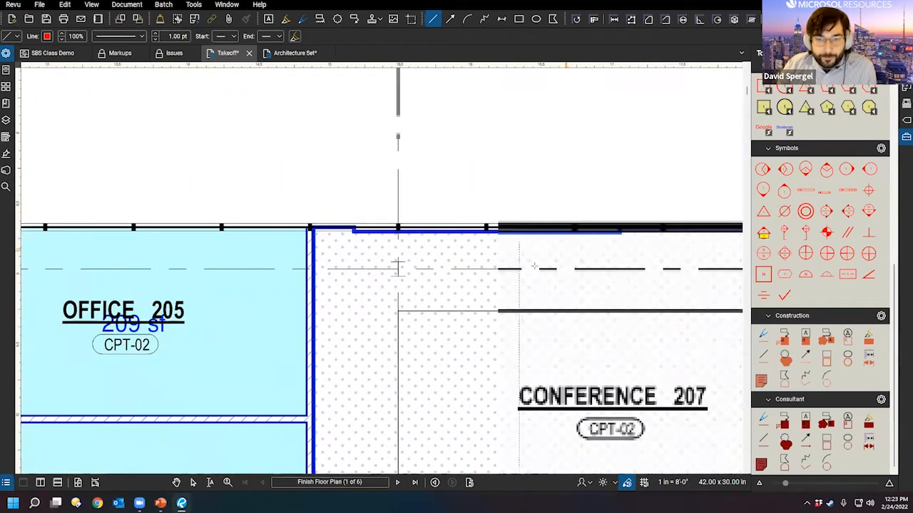
click(14, 5)
click(20, 32)
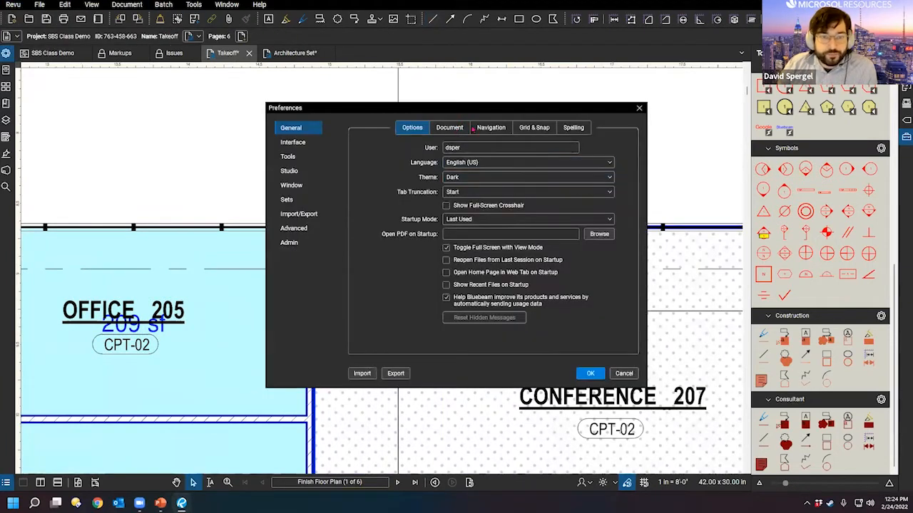
click(531, 128)
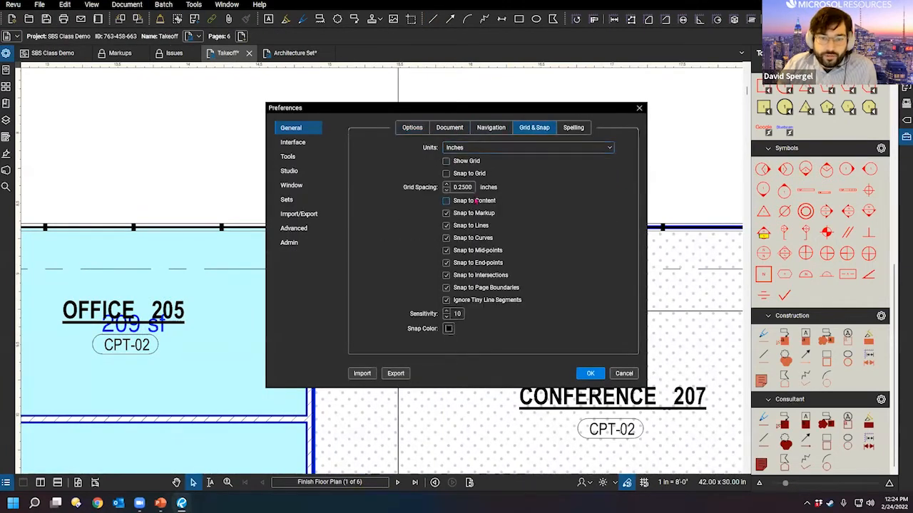
click(447, 213)
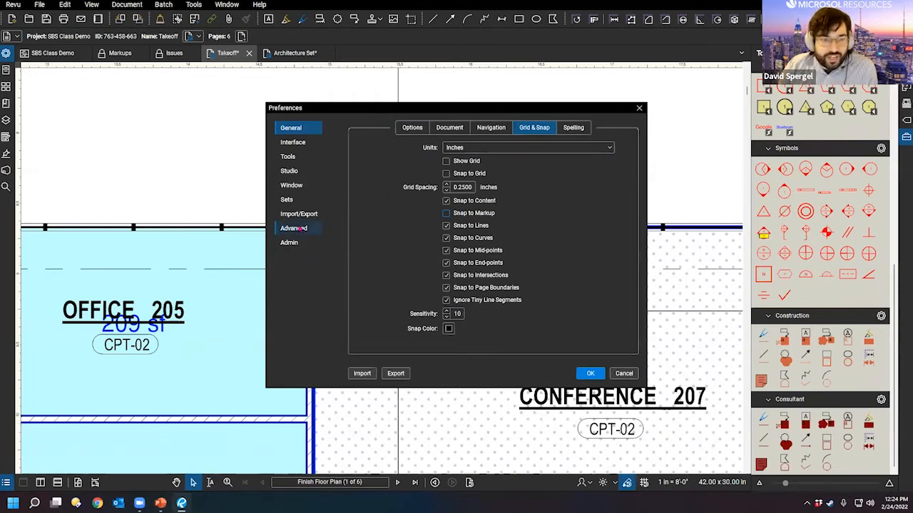
click(590, 373)
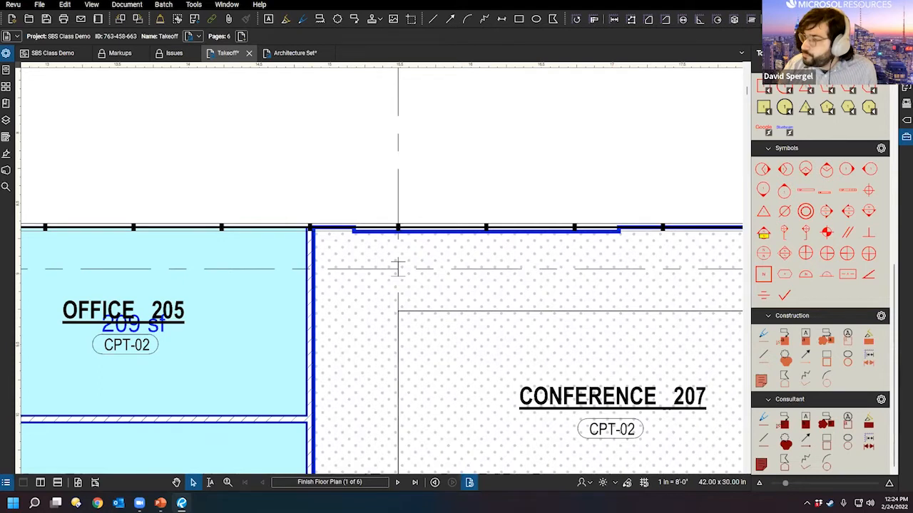
Step: Pan the plan over rooms 201–207, then switch to the SBS Class Demo Studio project's files
scroll(215, 176, down, 3)
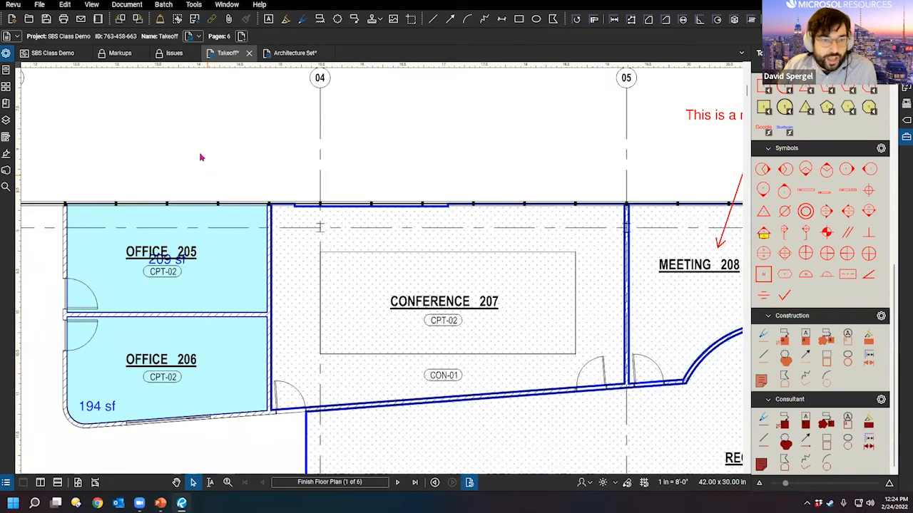
drag(204, 188, 338, 299)
scroll(334, 268, down, 2)
drag(393, 220, 515, 148)
click(5, 170)
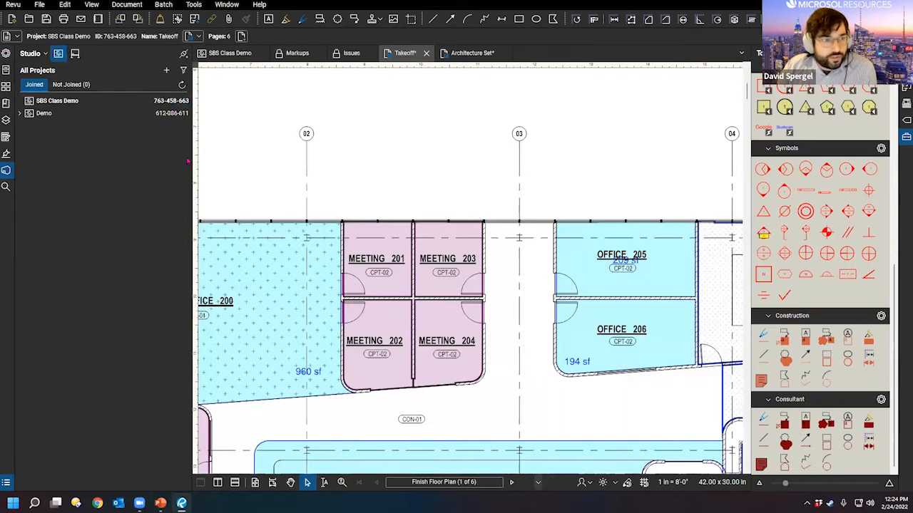
click(223, 52)
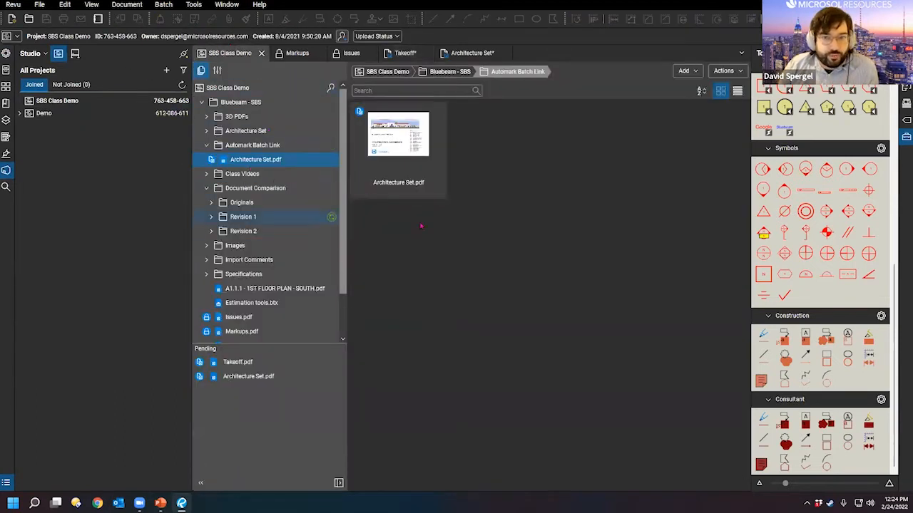
Step: Collapse the Tool Chest so the file browser shows the Automark Batch Link folder with Architecture Set.pdf
click(750, 167)
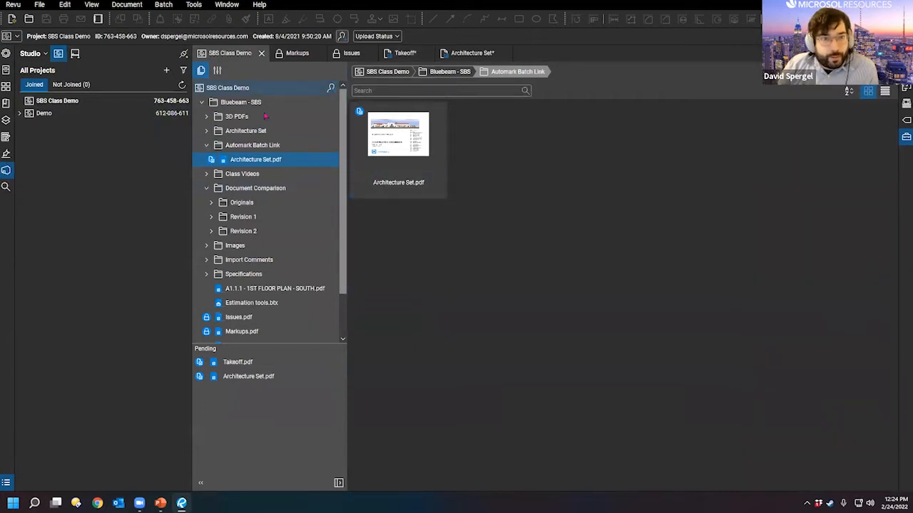
scroll(264, 136, down, 1)
scroll(255, 188, up, 1)
scroll(255, 188, down, 1)
scroll(300, 228, up, 1)
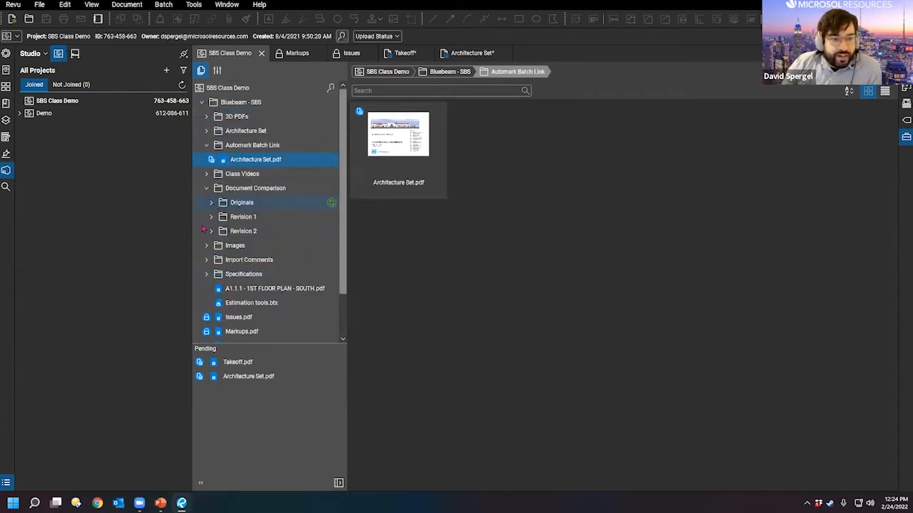
scroll(217, 286, down, 1)
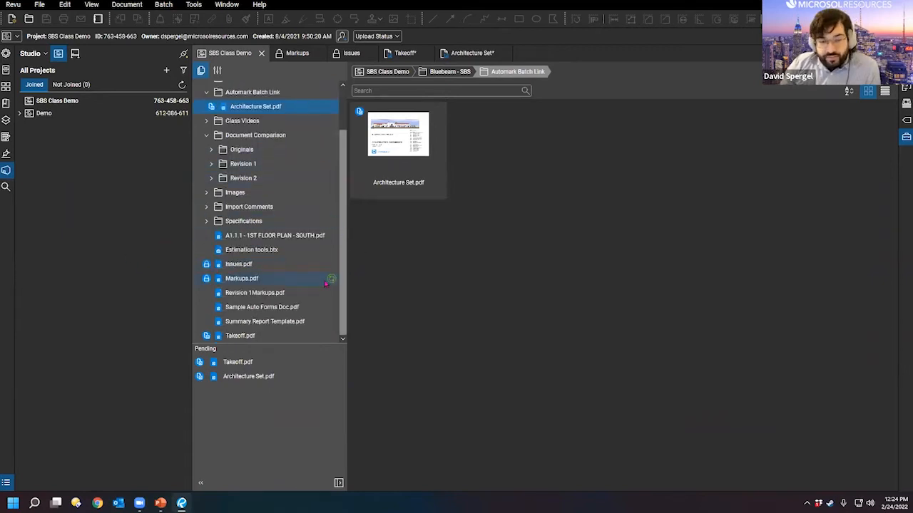
scroll(300, 185, up, 1)
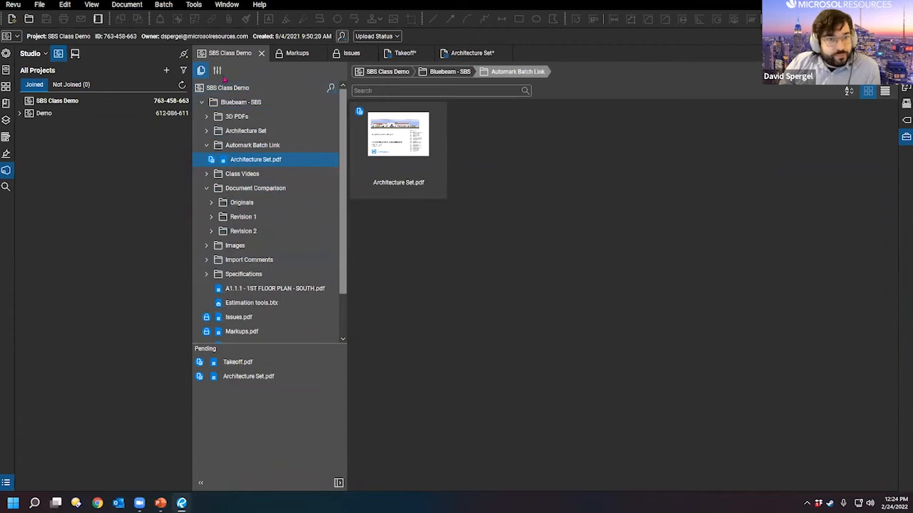
click(217, 70)
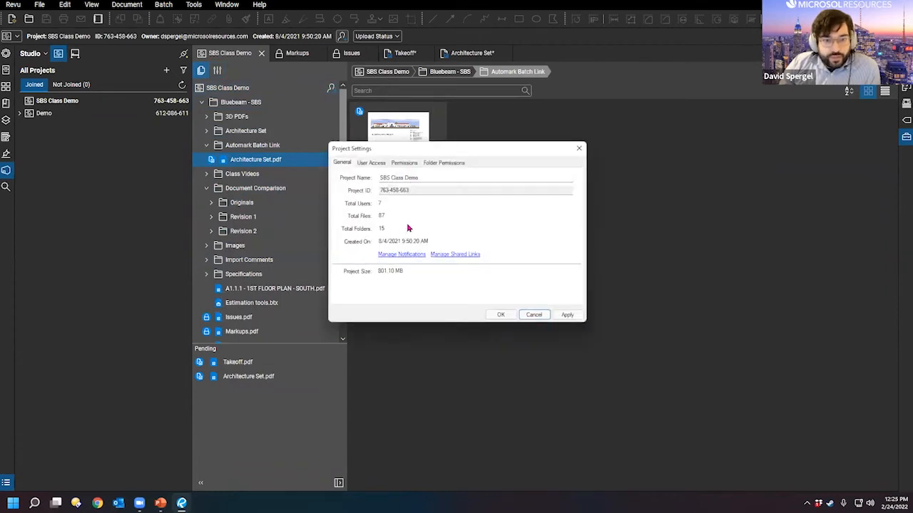
click(372, 163)
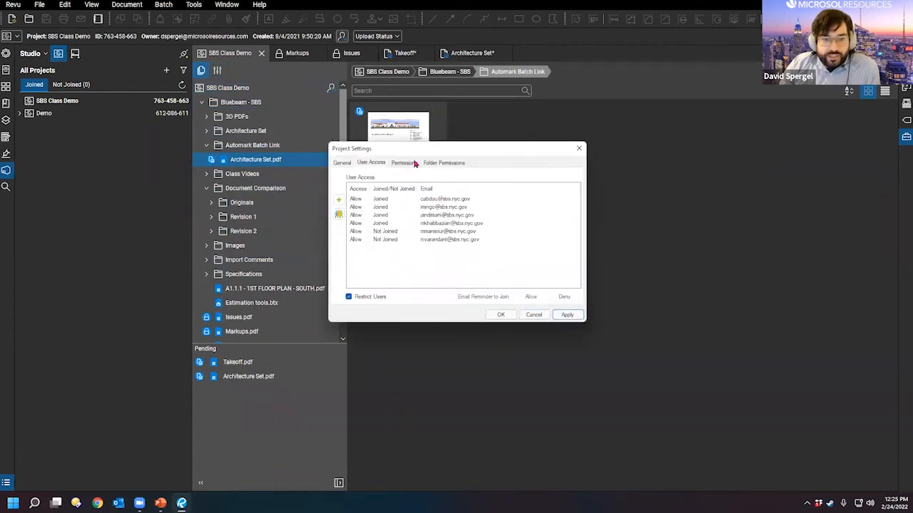
click(406, 163)
click(396, 201)
click(400, 213)
click(402, 225)
click(402, 235)
click(398, 213)
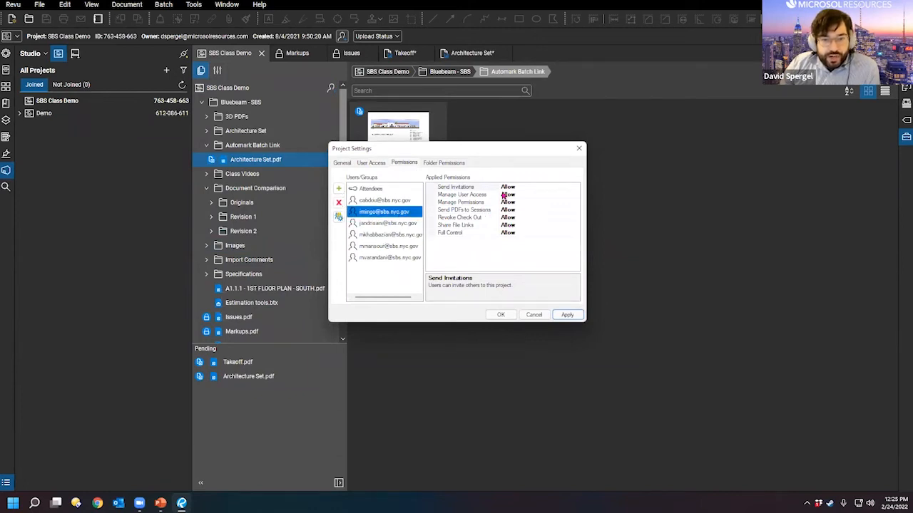
click(444, 162)
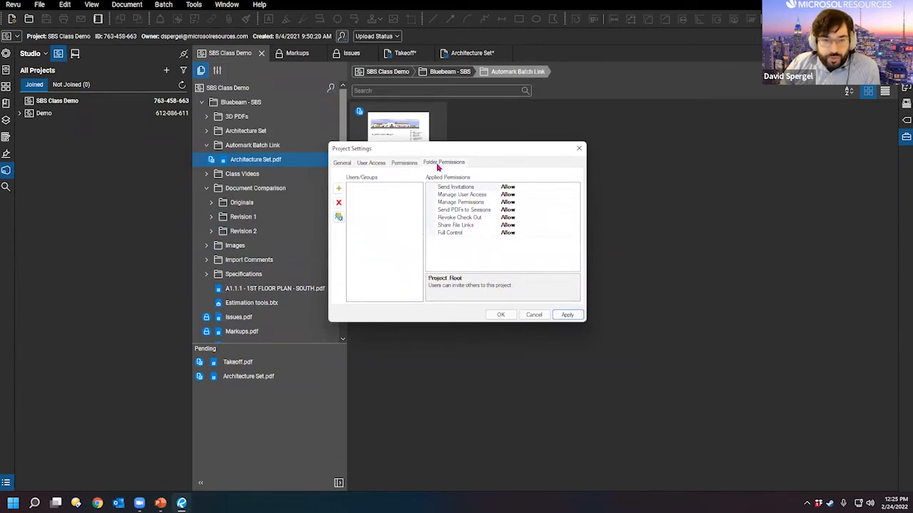
click(405, 163)
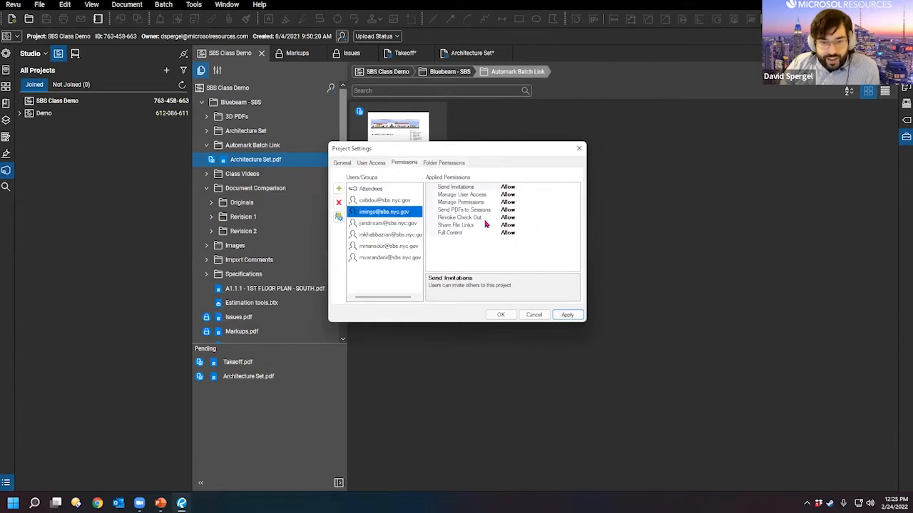
click(366, 164)
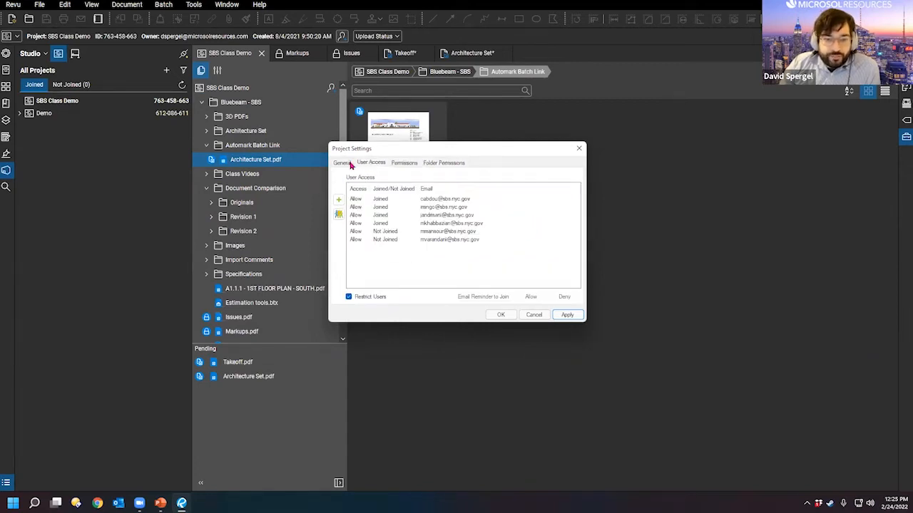
click(530, 319)
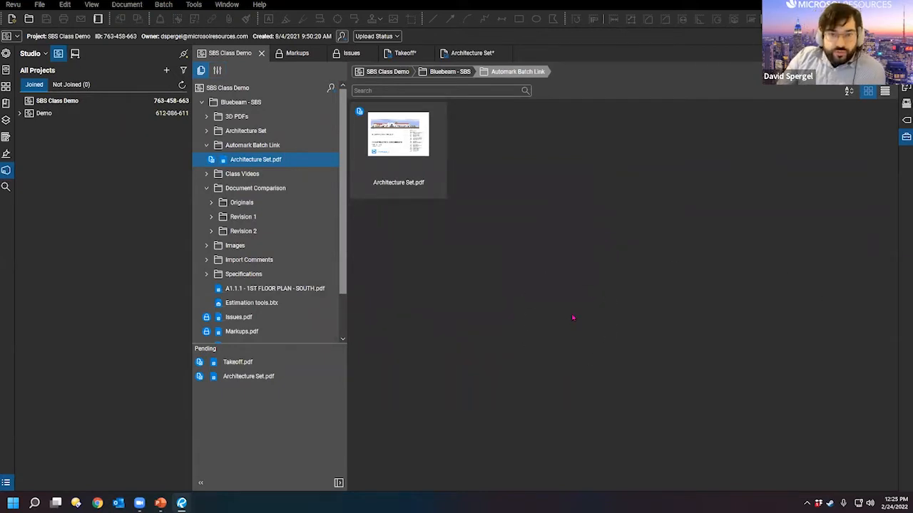
scroll(267, 207, down, 2)
scroll(268, 213, up, 2)
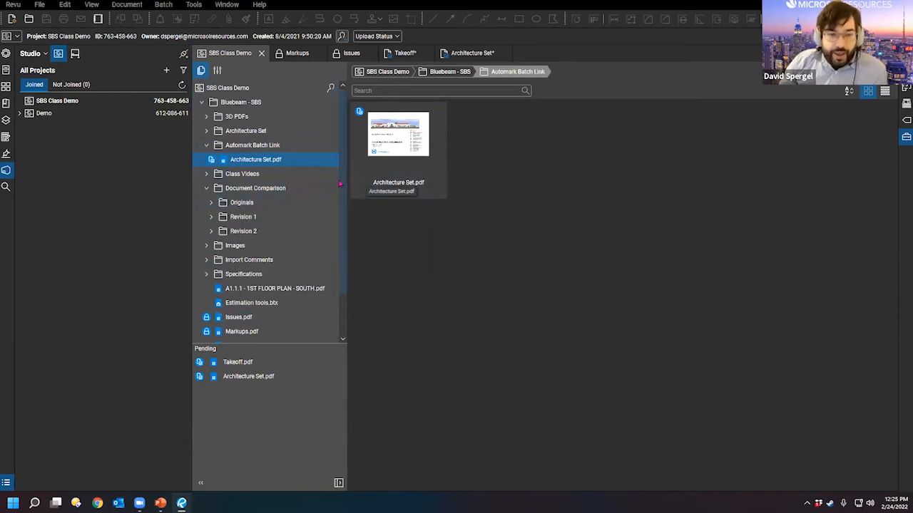
mouse_move(347, 183)
mouse_down()
mouse_move(336, 183)
mouse_move(348, 183)
mouse_up()
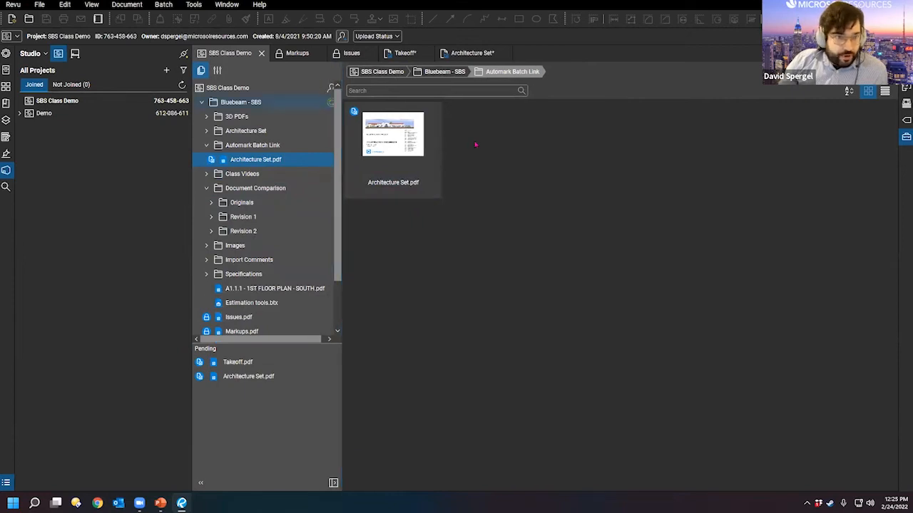
Step: Open a new WebTab in Revu and load gateway.bluebeam.com
right_click(575, 58)
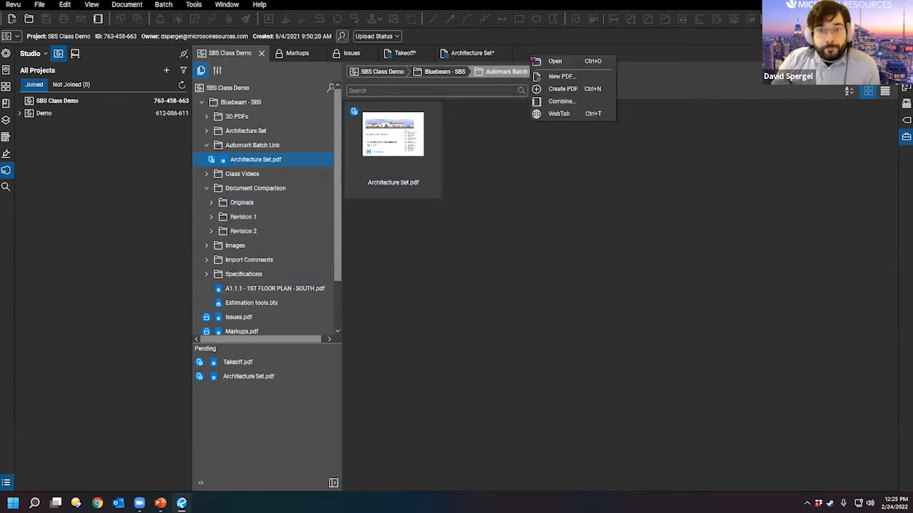
click(560, 114)
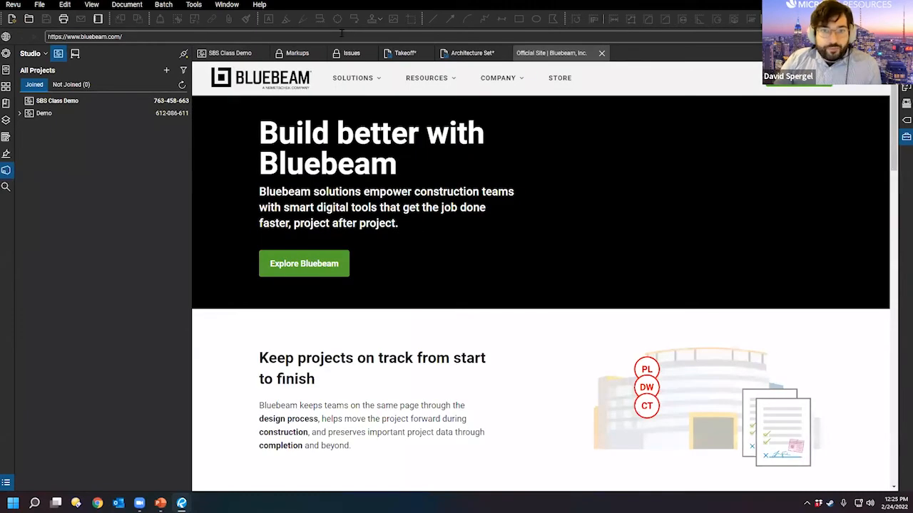
drag(132, 34, 28, 36)
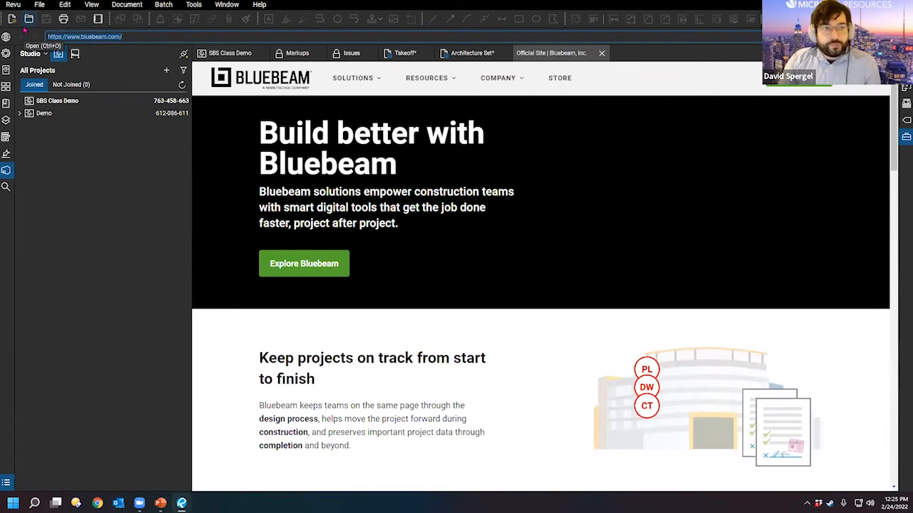
text(blu)
text(p)
text(gateway)
text(.bluebeam.com)
key(Return)
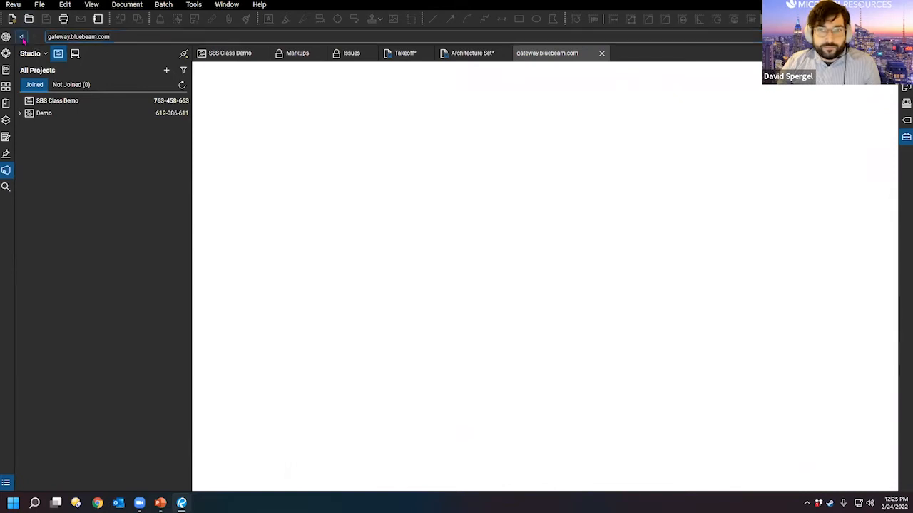
Step: Follow the footer's Gateway log-in link, then go back to the bluebeam.com footer
scroll(627, 371, down, 10)
scroll(614, 364, down, 6)
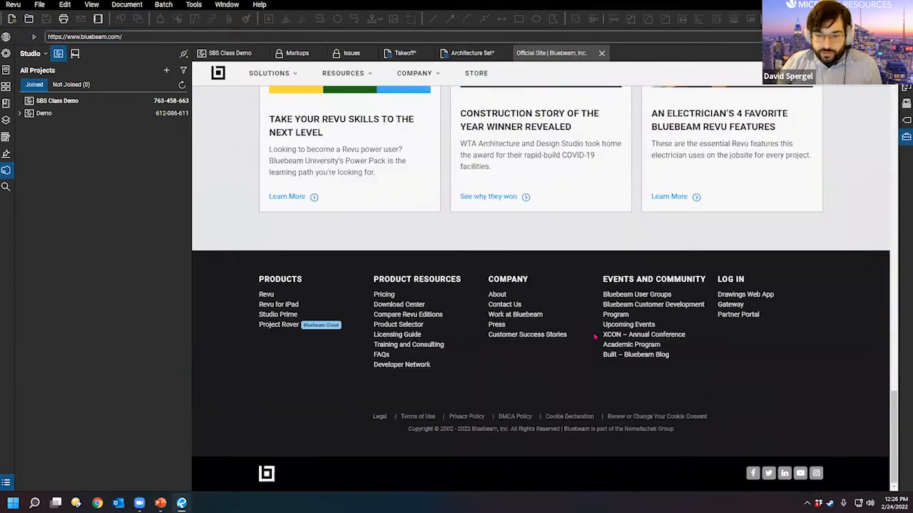
click(730, 304)
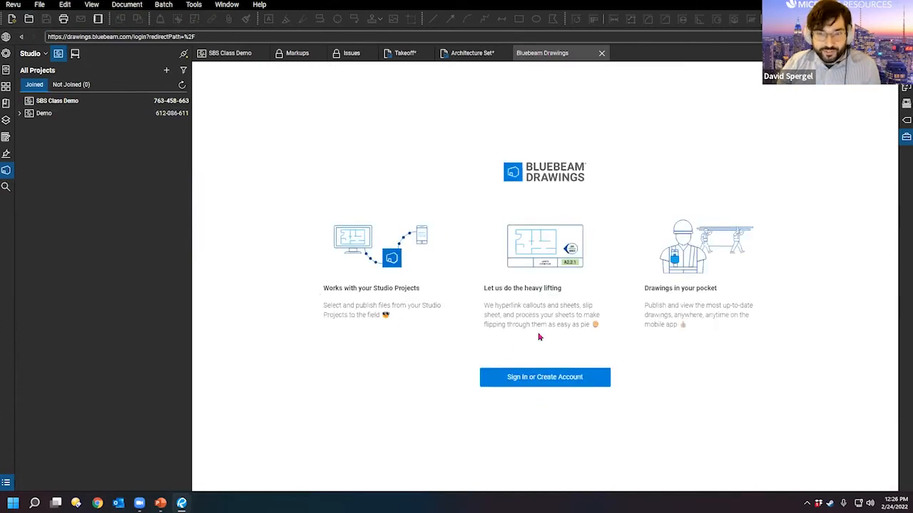
key(alt+Left)
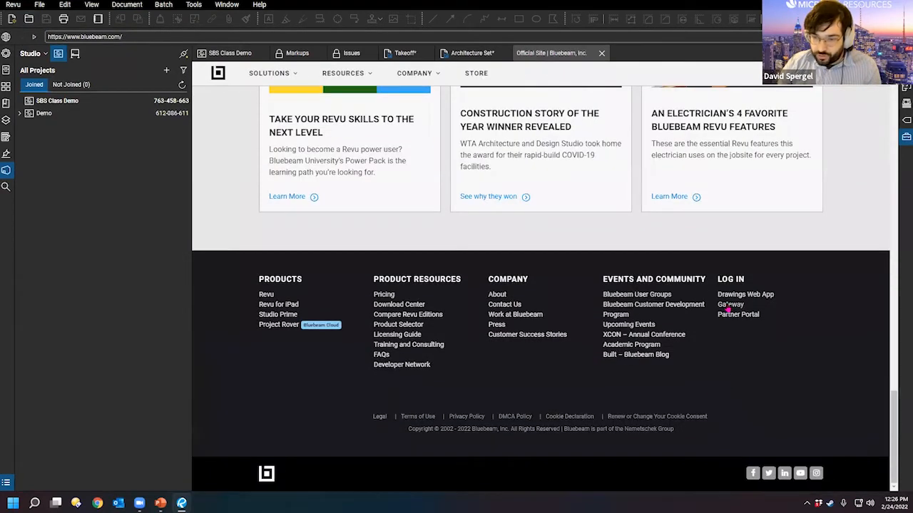
Step: Sign in to Gateway with the Bluebeam ID and password, retyping the mistyped password
click(728, 309)
click(552, 236)
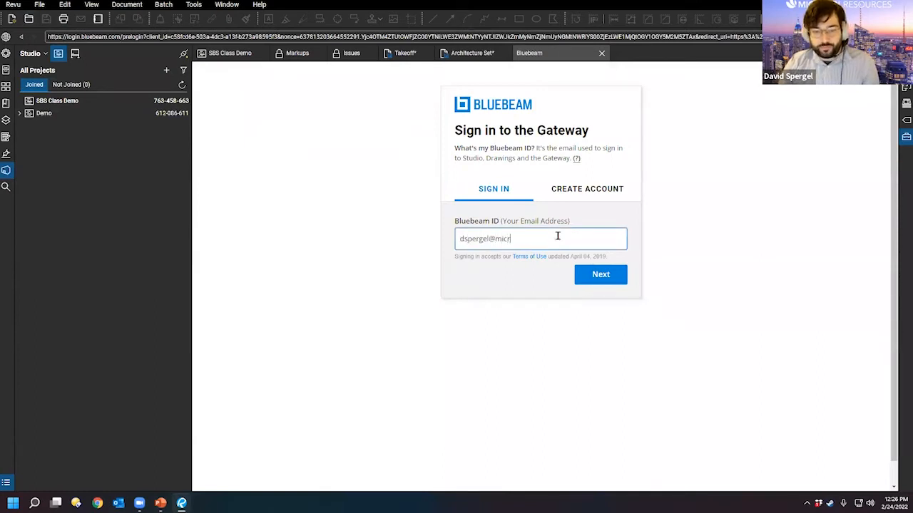
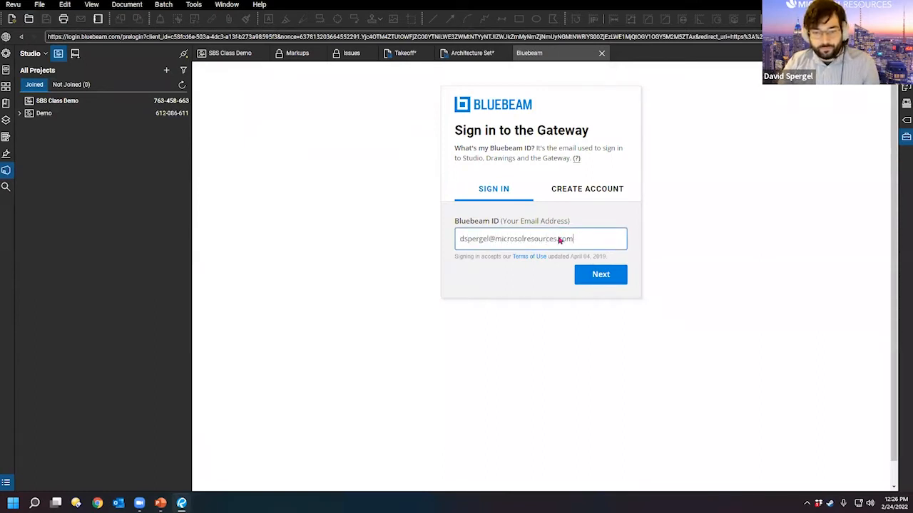
key(Return)
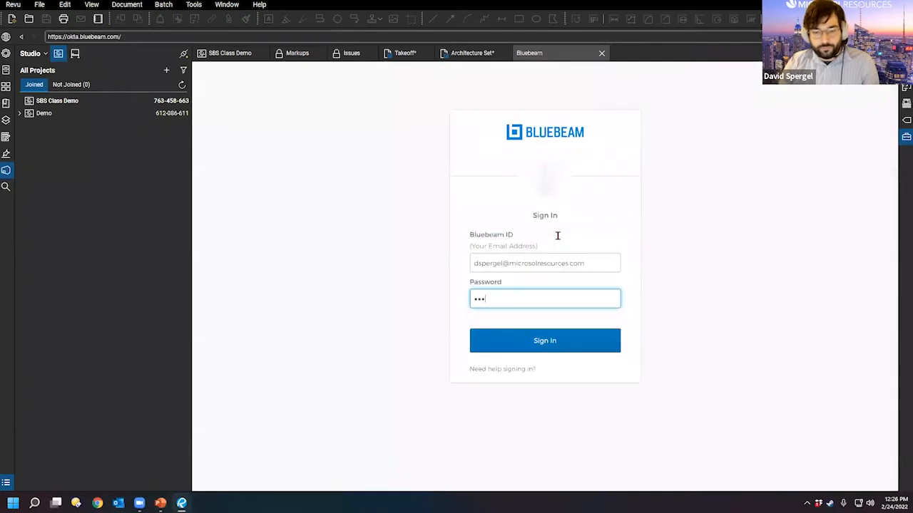
text(•••••••••••)
key(Return)
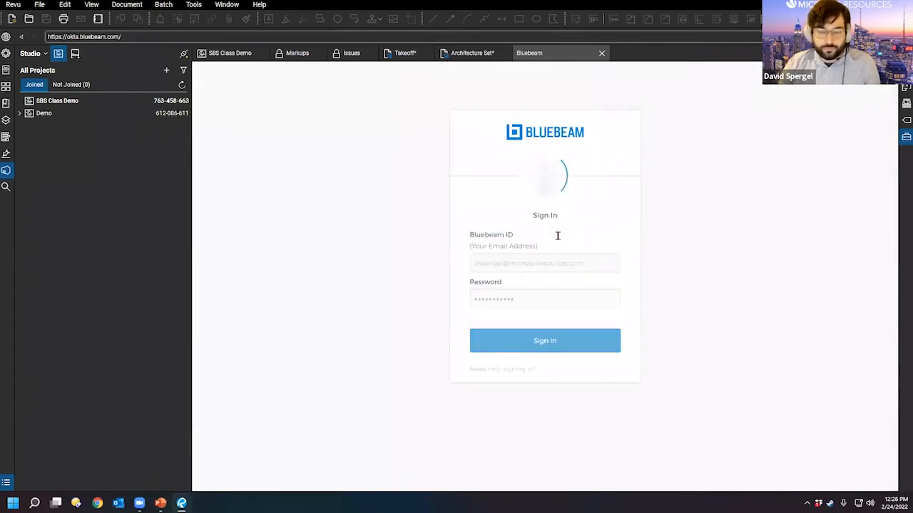
double_click(547, 329)
text(•)
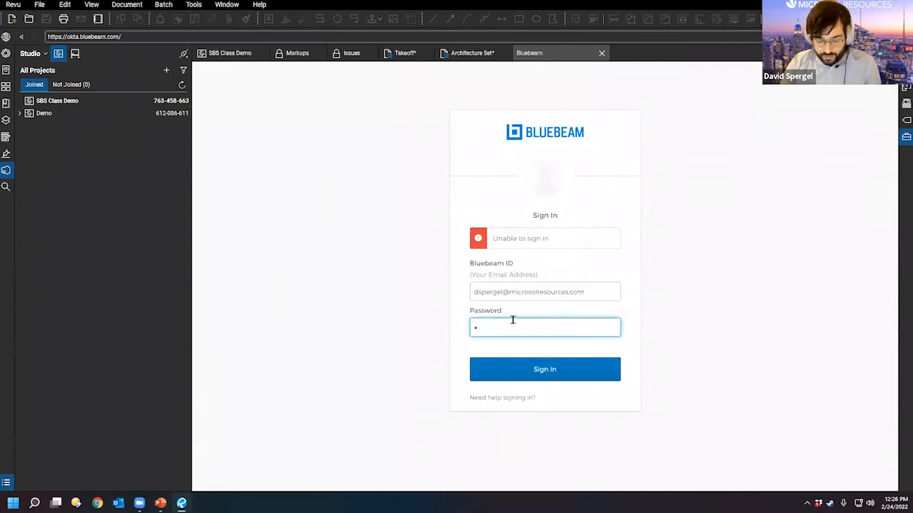
text(•••••••••)
key(Return)
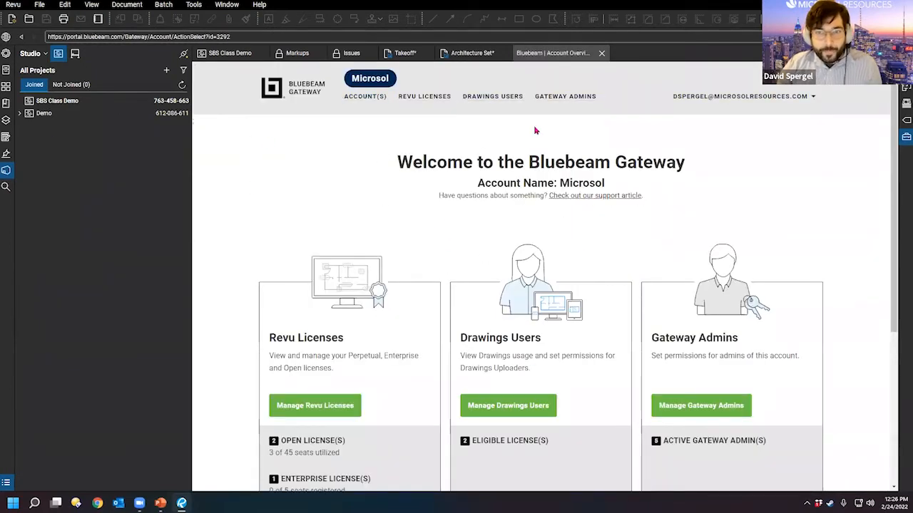
Step: Review the Gateway account overview and the Gateway Admins list
scroll(442, 199, down, 3)
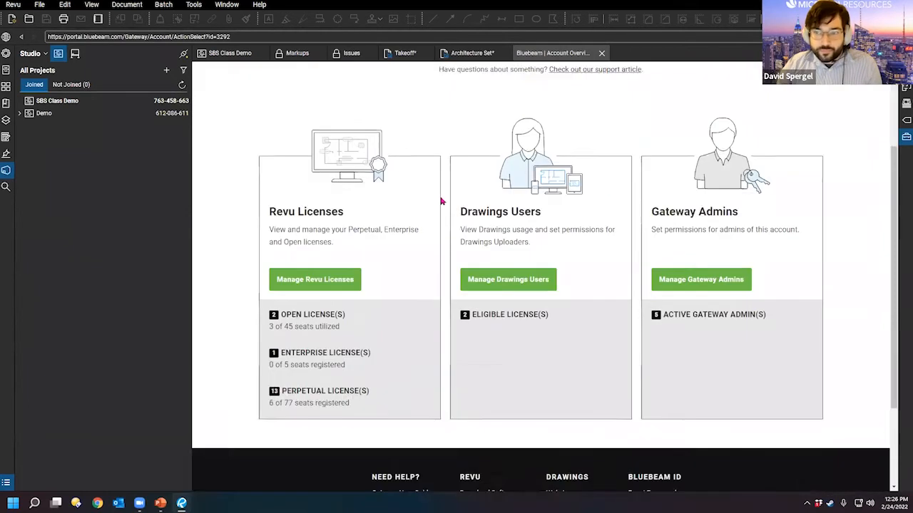
scroll(532, 247, up, 3)
scroll(503, 390, down, 3)
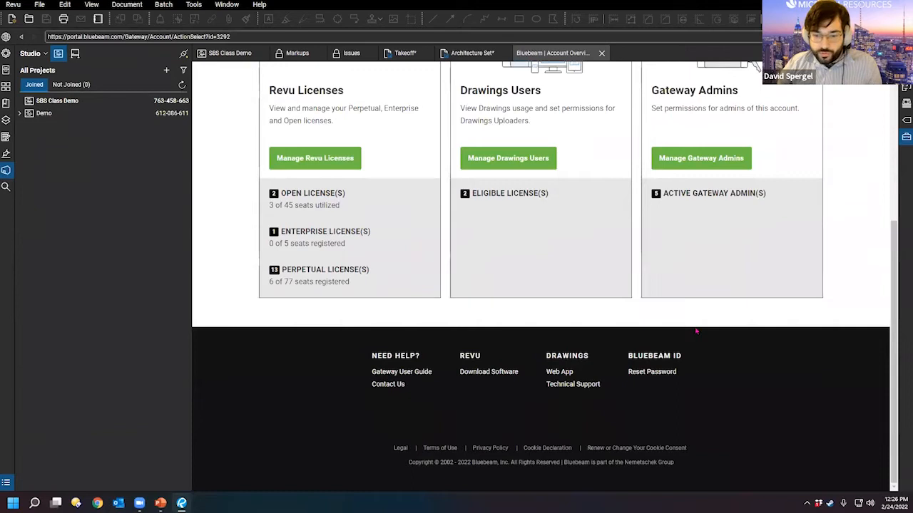
scroll(697, 331, up, 1)
scroll(668, 433, up, 3)
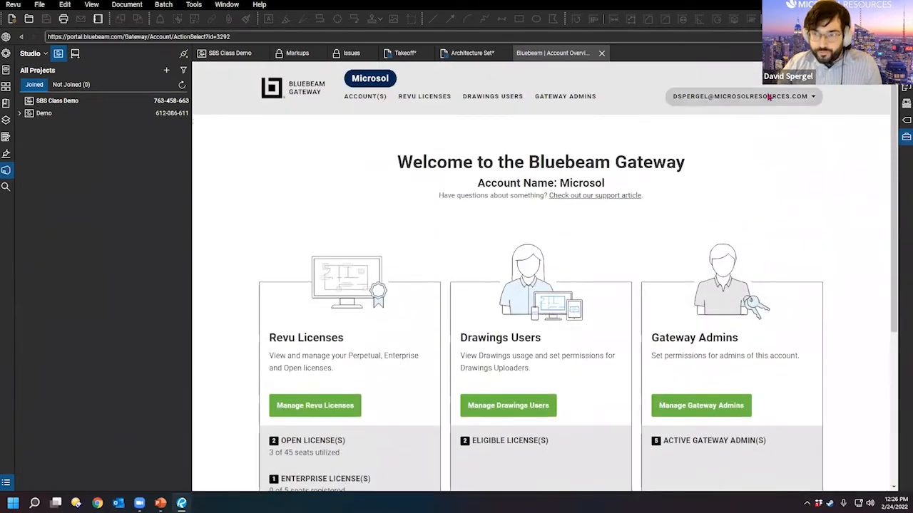
click(548, 96)
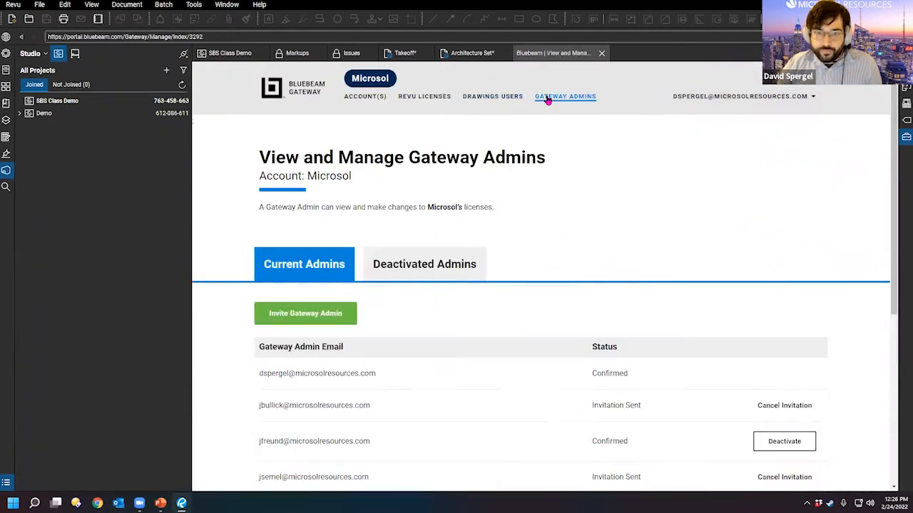
click(369, 96)
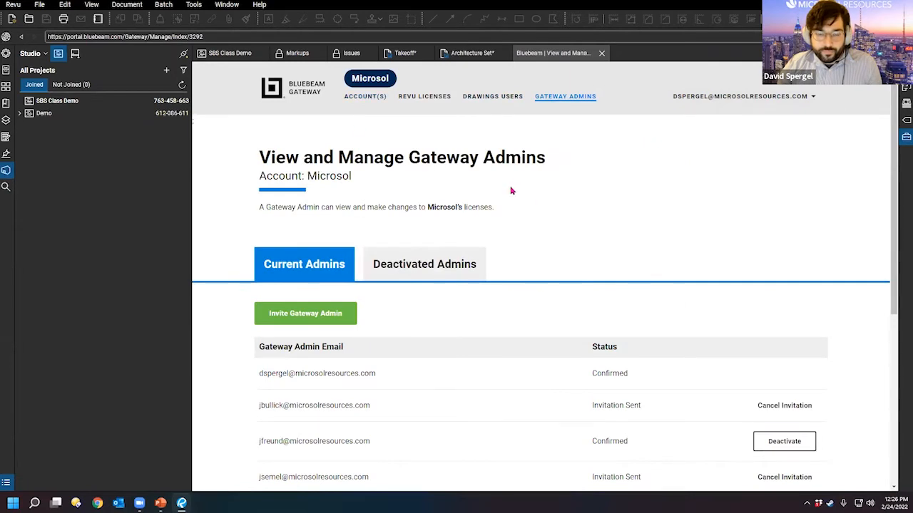
Step: Scroll through the license cards, then close the Gateway tab to return to the SBS Class Demo files
scroll(506, 202, down, 3)
scroll(505, 202, down, 1)
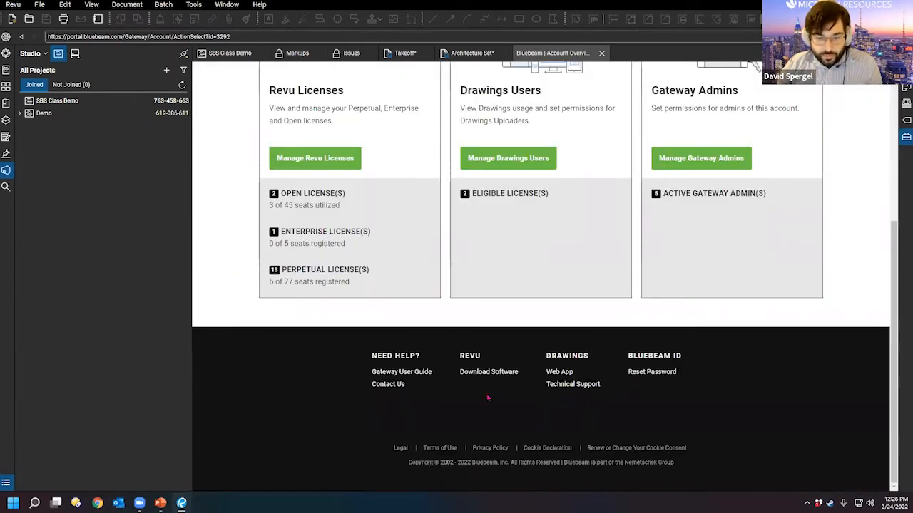
scroll(463, 385, up, 5)
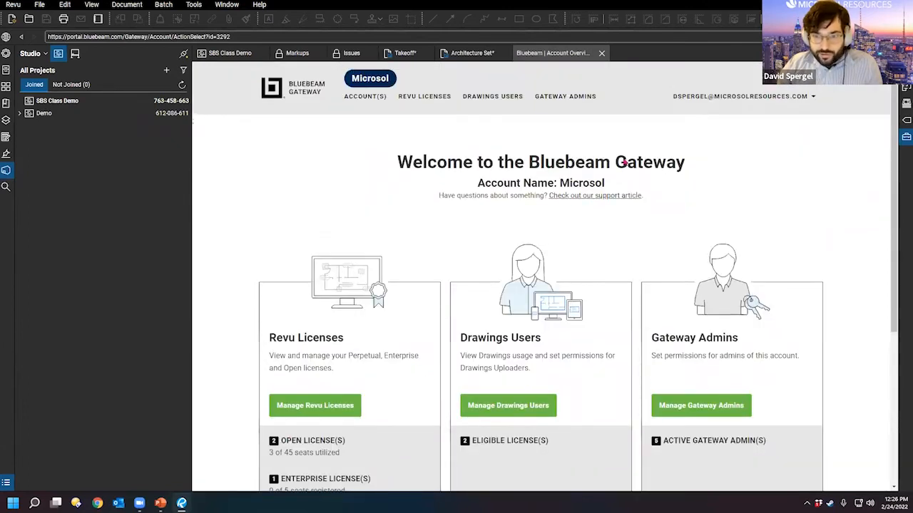
click(601, 53)
key(ctrl)
drag(336, 247, 363, 206)
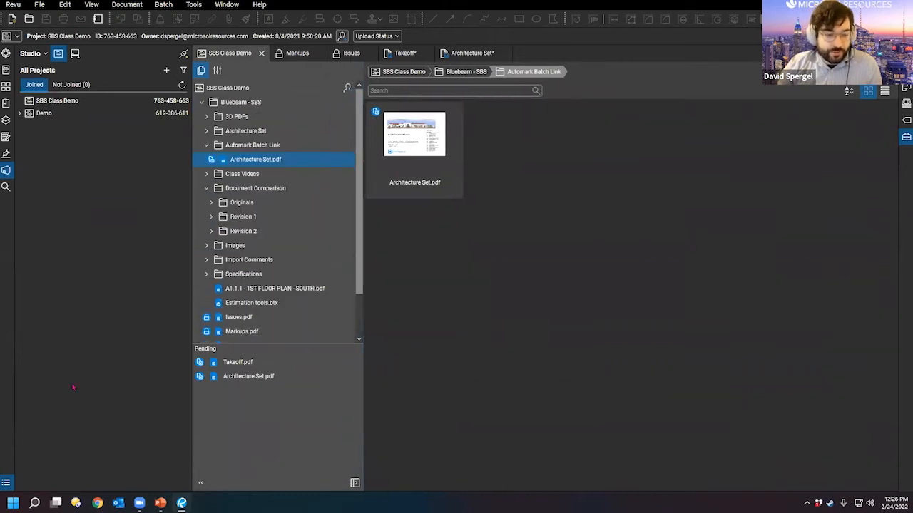
Step: Open a new WebTab and go to studio.bluebeam.com
click(542, 51)
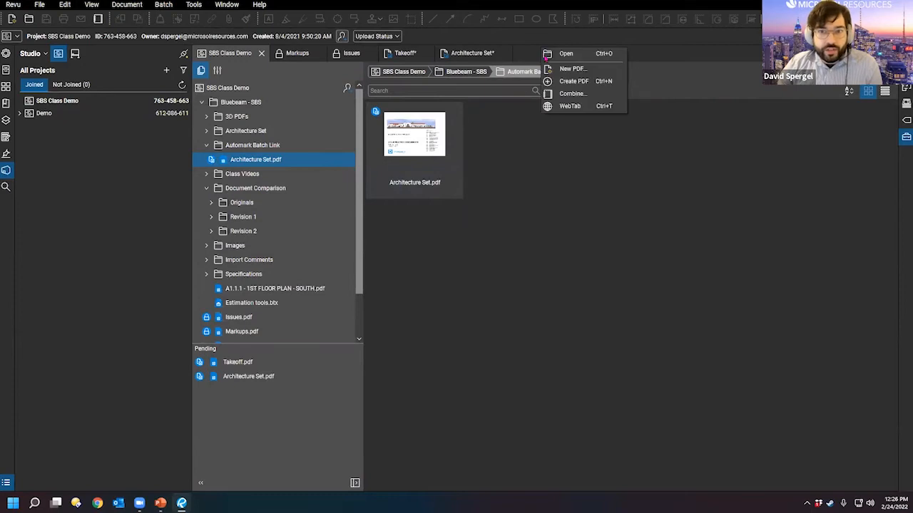
click(571, 106)
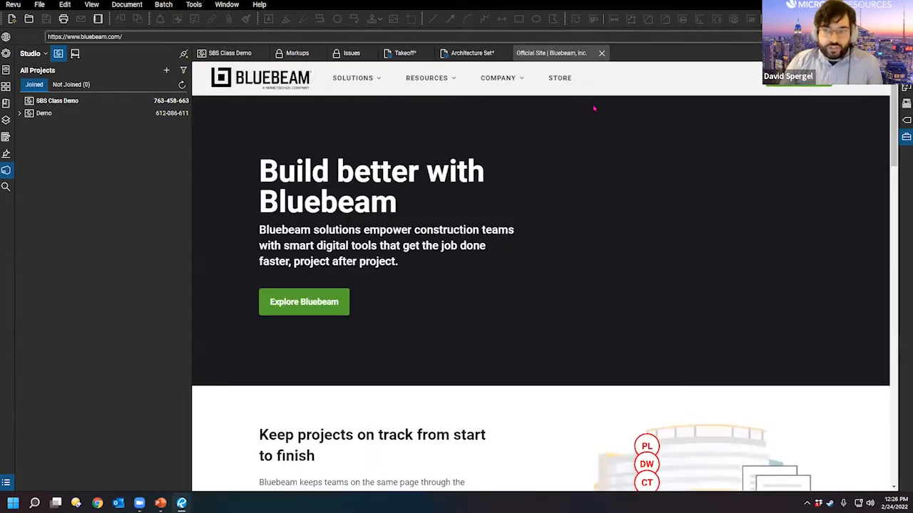
click(483, 37)
text(studio)
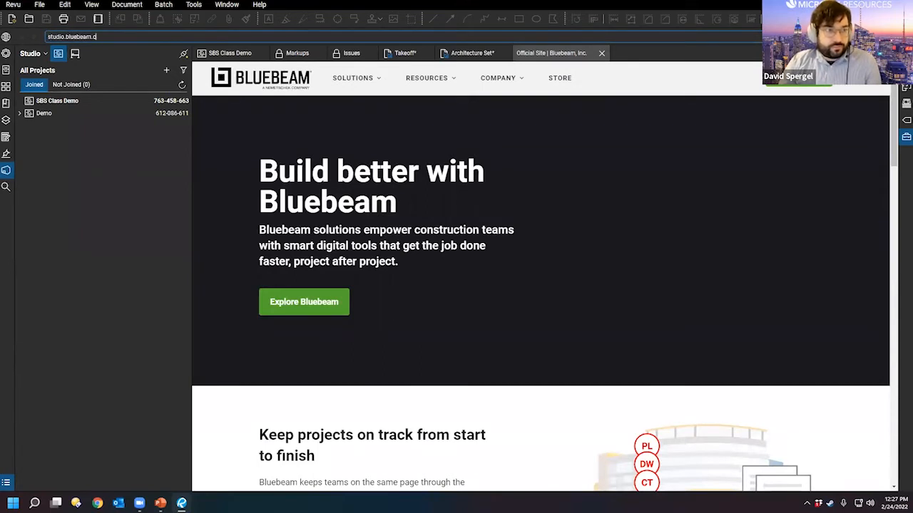
key(Return)
Step: Sign in with the Bluebeam ID and password to reach the Prime Portal dashboard
click(467, 238)
text(2)
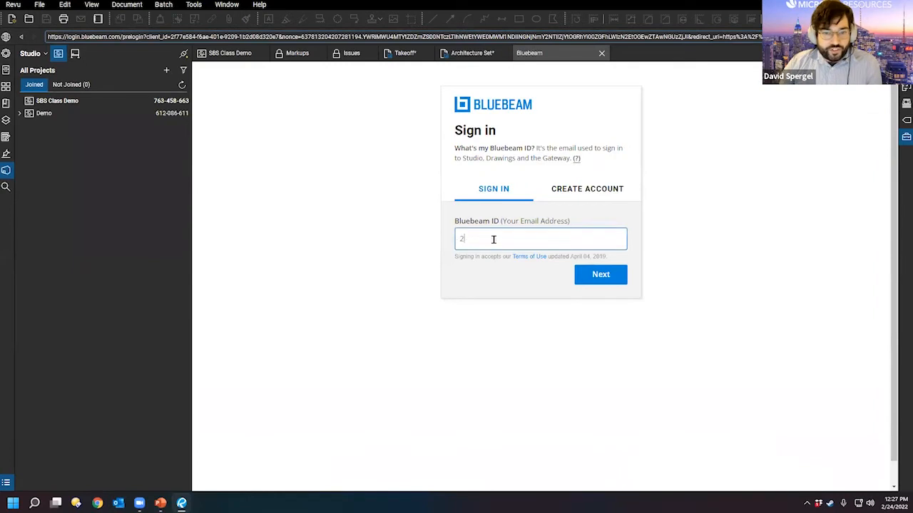
key(BackSpace)
key(Return)
text(x)
key(ctrl+a)
text(xxxxxxxxxx)
key(Return)
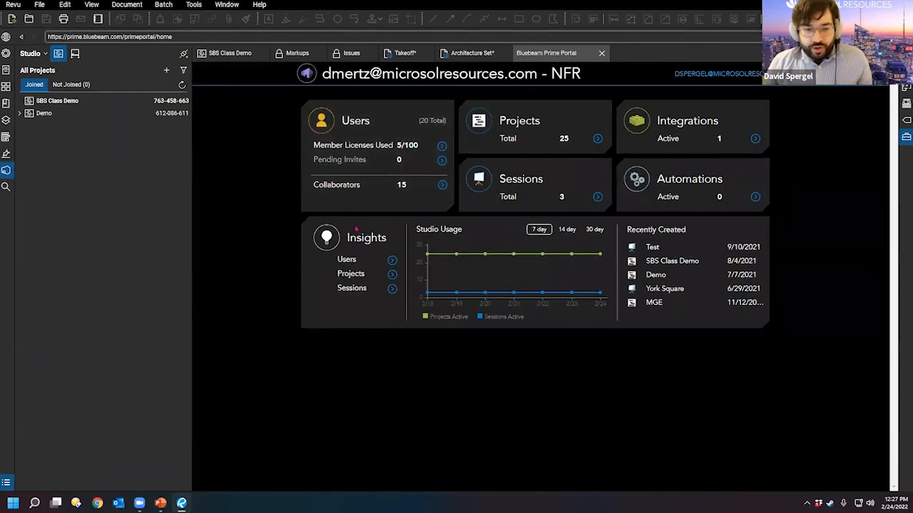
click(536, 123)
scroll(535, 171, down, 2)
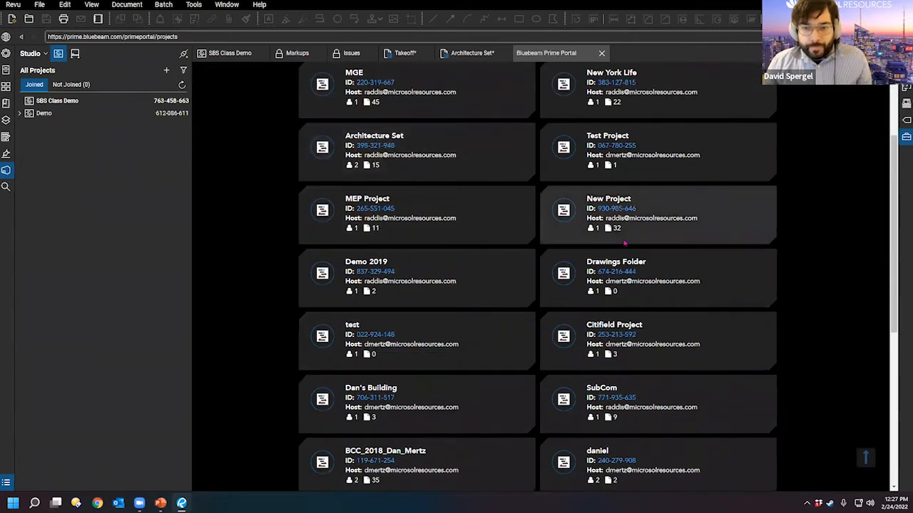
scroll(440, 295, down, 4)
scroll(459, 230, up, 4)
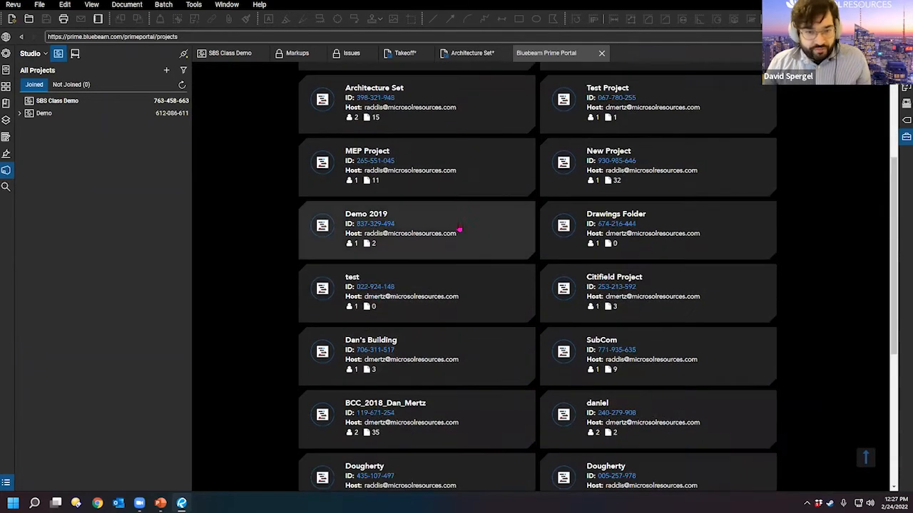
scroll(448, 346, down, 2)
click(717, 253)
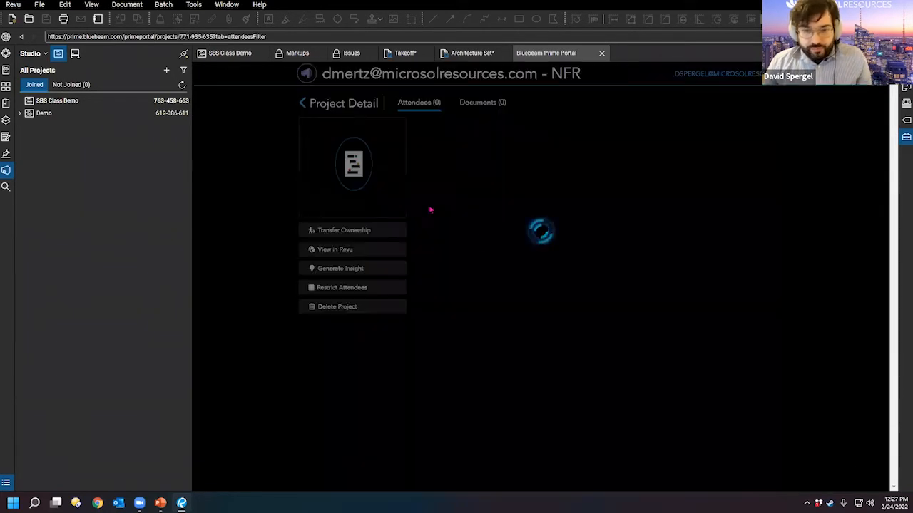
click(483, 103)
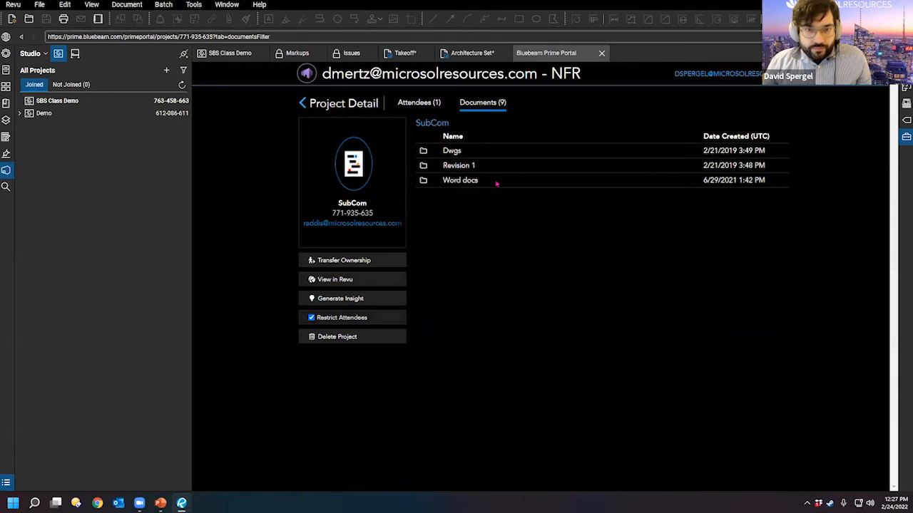
click(303, 103)
click(307, 76)
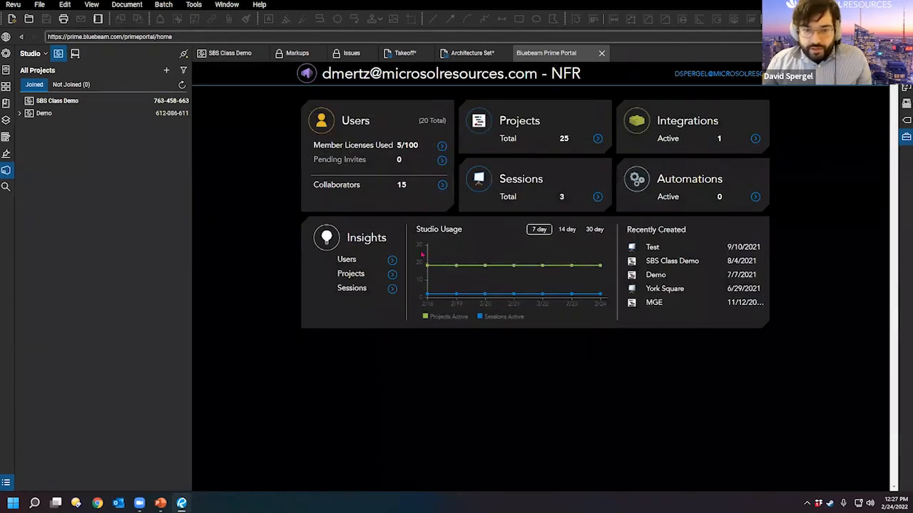
click(589, 229)
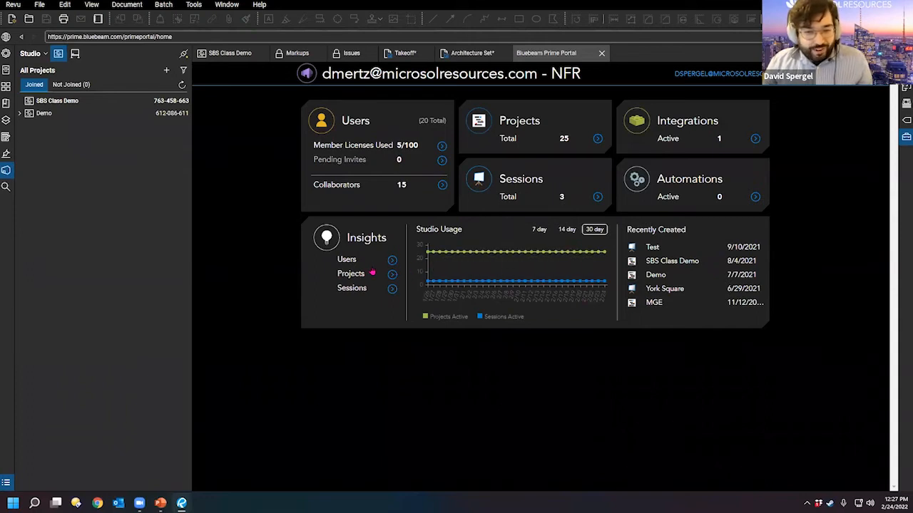
click(392, 261)
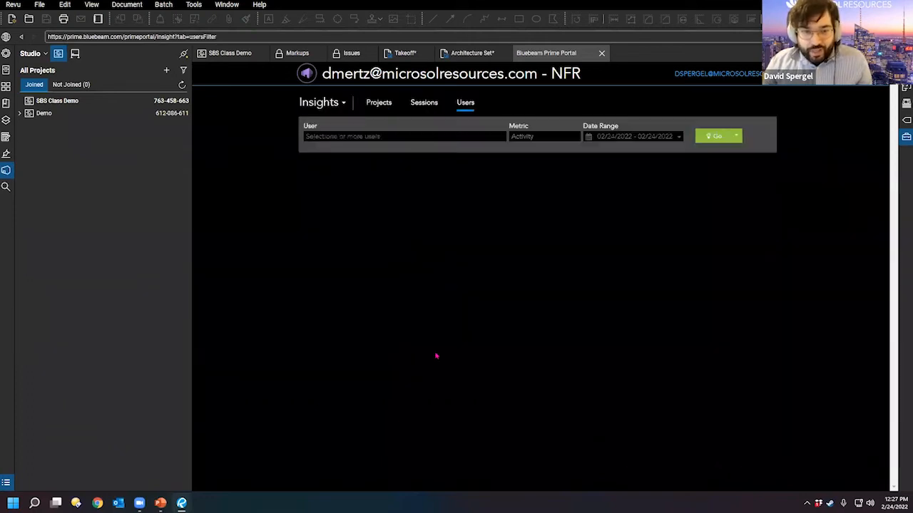
click(307, 75)
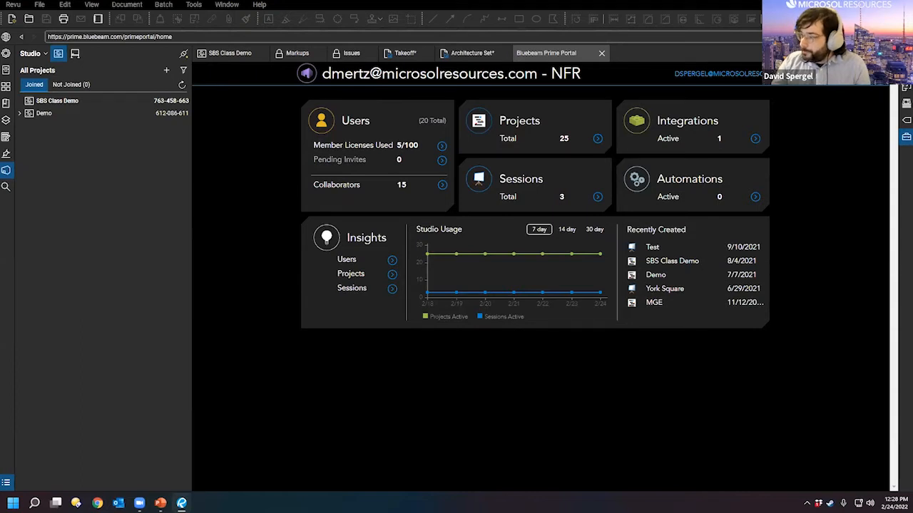
Step: Close the Prime Portal tab and open Architecture Set.pdf from the project files
click(601, 52)
scroll(356, 164, down, 1)
scroll(358, 164, up, 1)
double_click(452, 114)
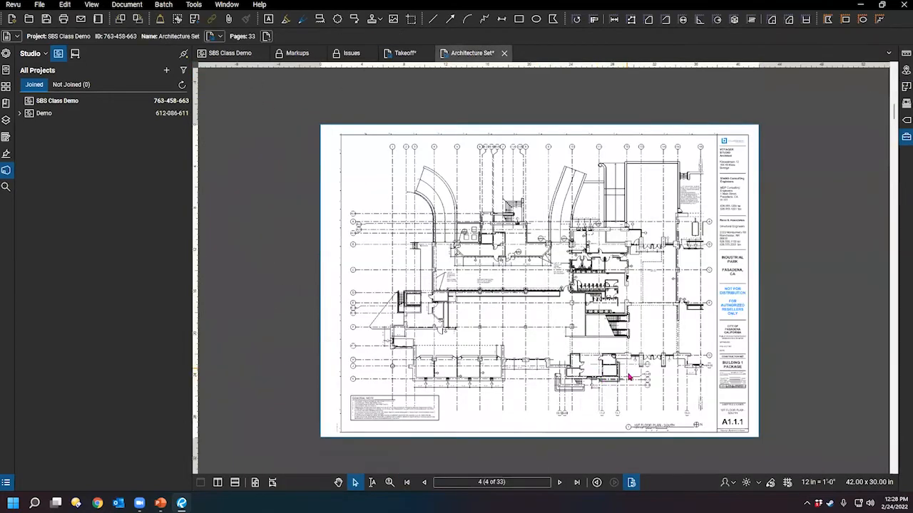
scroll(630, 376, up, 2)
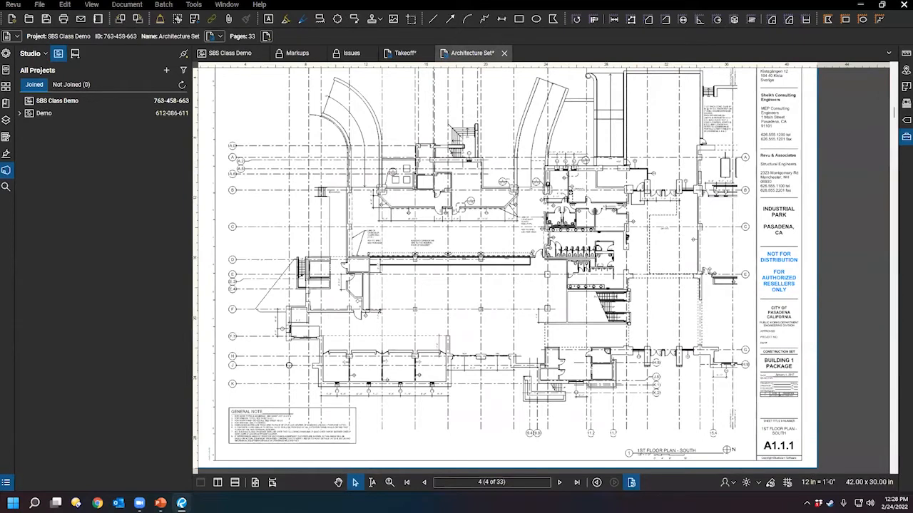
Step: Check the Revu version 20.2.60 in the About box, then close it and view sheet A1.1.1
click(12, 8)
click(11, 15)
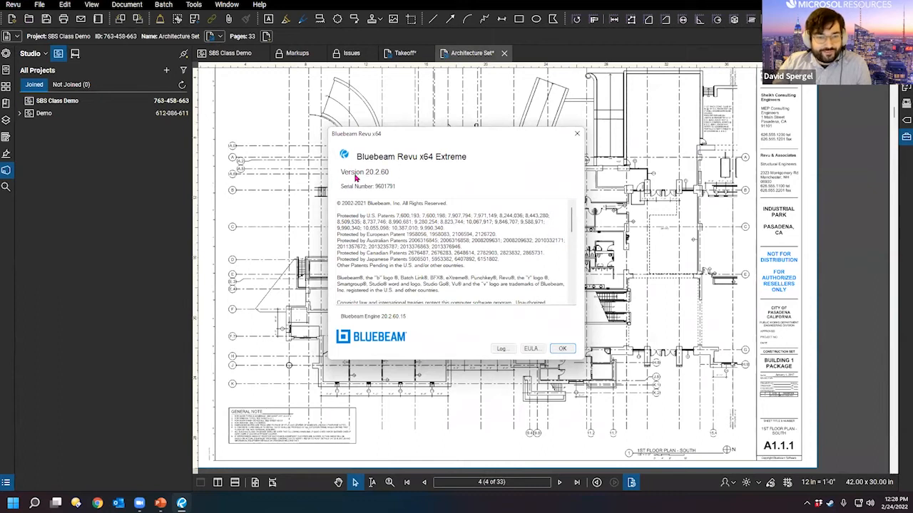
key(ctrl)
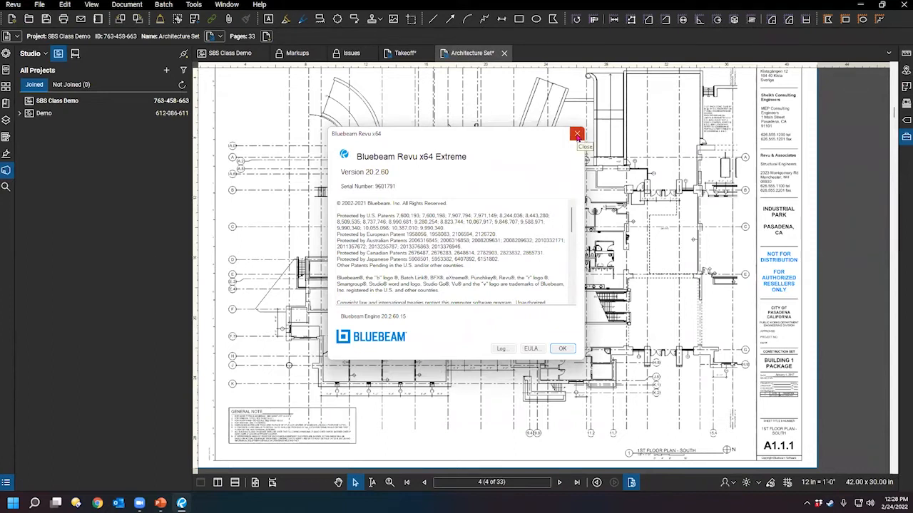
click(577, 135)
scroll(577, 134, up, 2)
scroll(637, 208, down, 2)
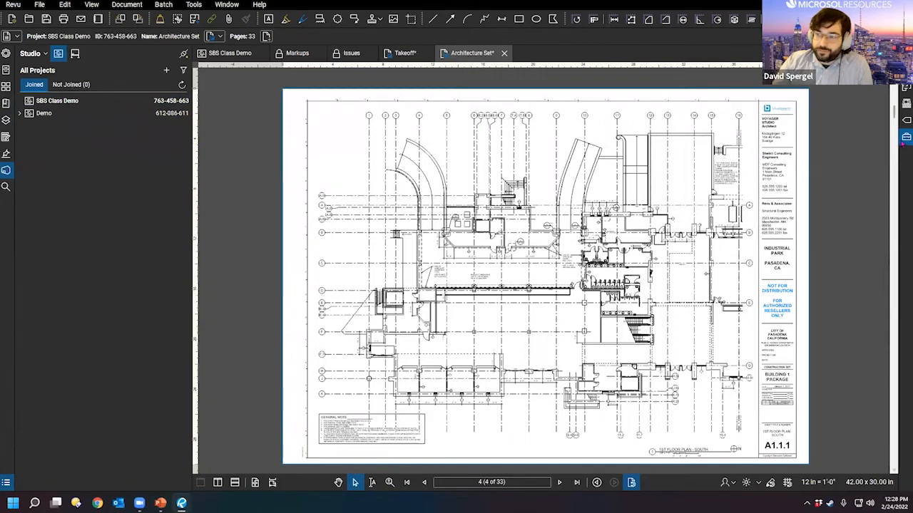
Step: Open and widen the Tool Chest, browse its symbol sets, and drop down the tool set list
click(906, 136)
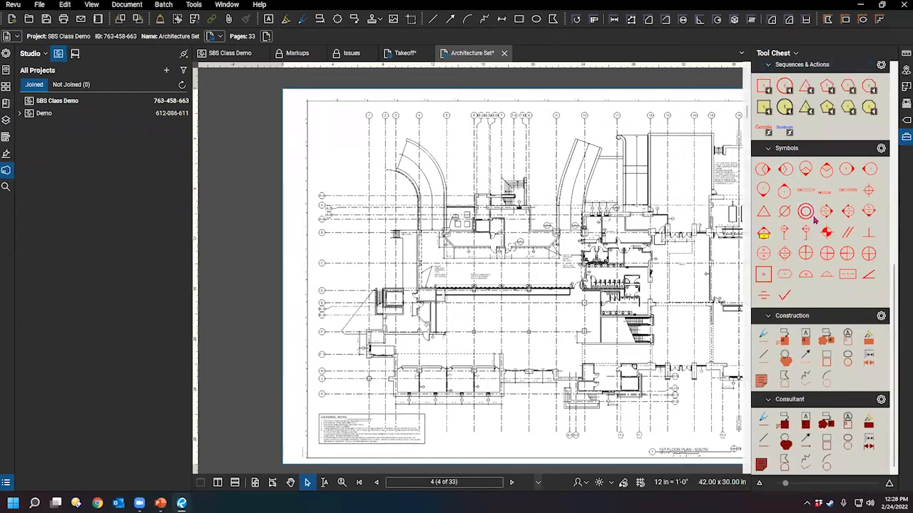
scroll(815, 222, up, 5)
scroll(820, 412, up, 4)
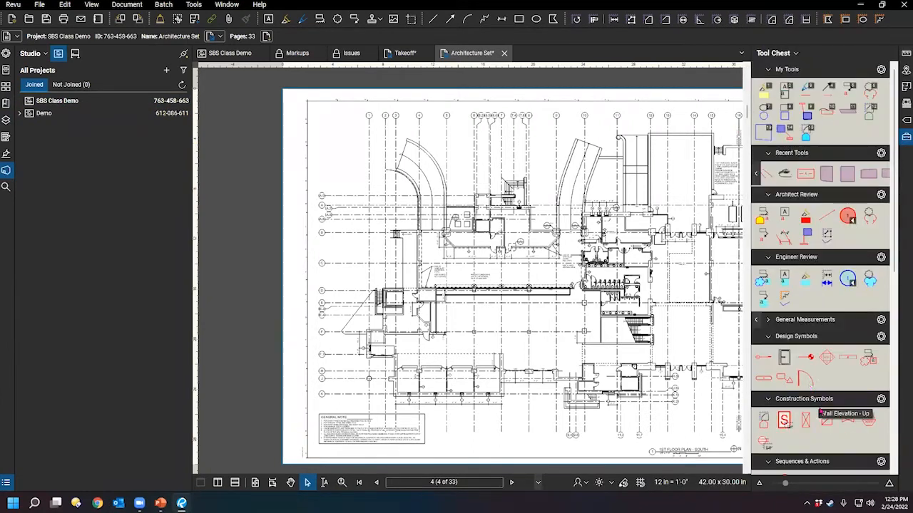
drag(748, 137, 722, 137)
scroll(815, 260, down, 5)
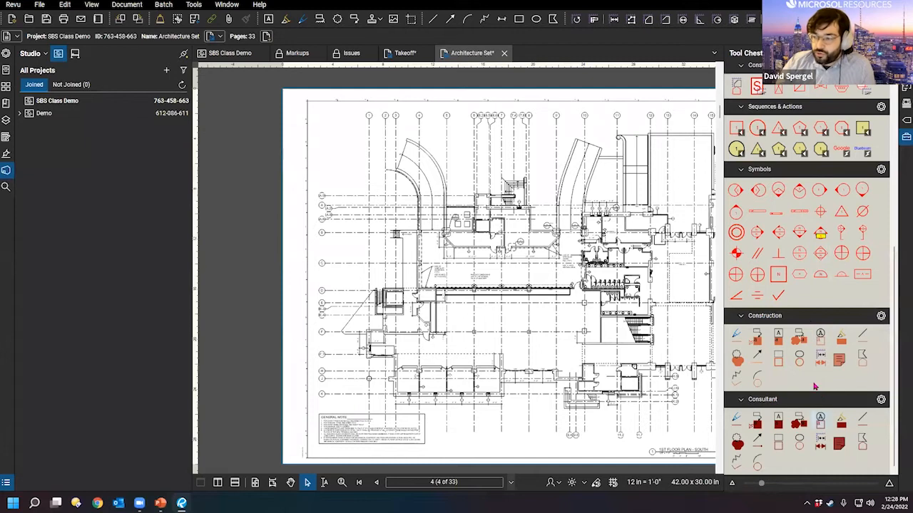
scroll(815, 404, up, 3)
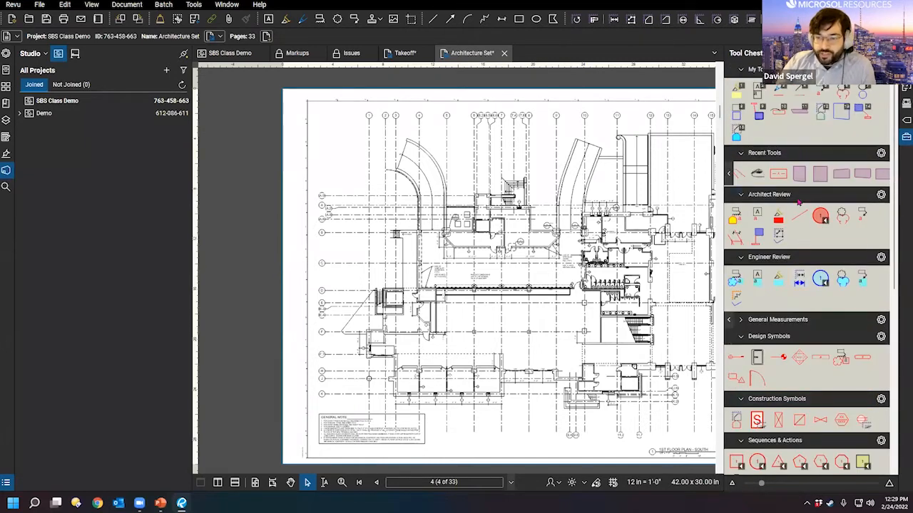
scroll(844, 349, down, 3)
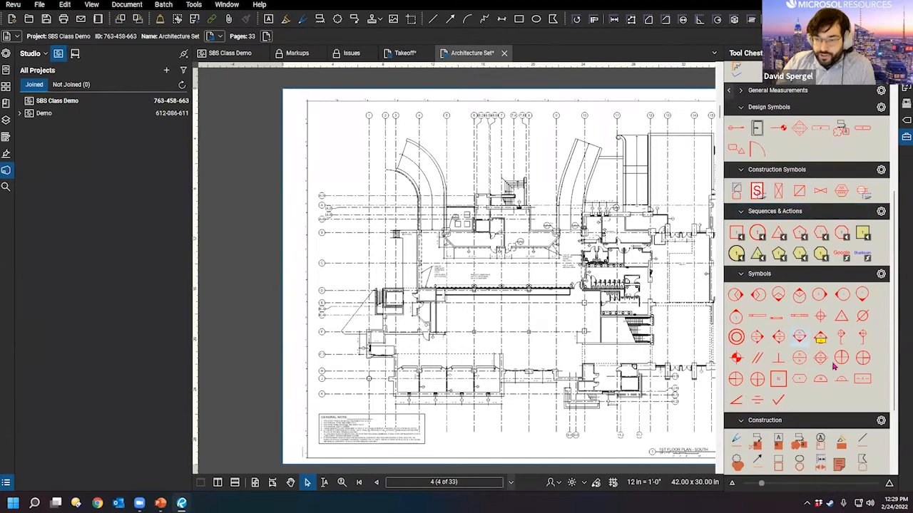
scroll(815, 346, down, 2)
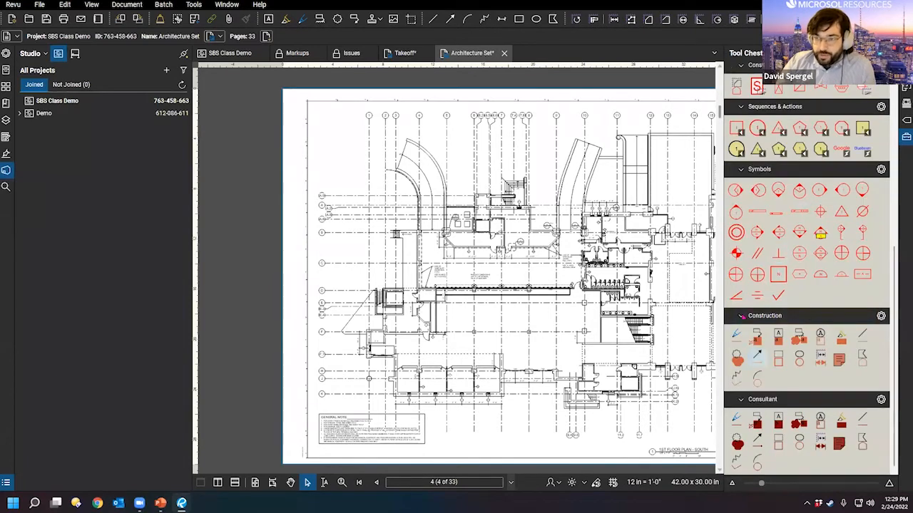
scroll(802, 255, up, 5)
click(746, 54)
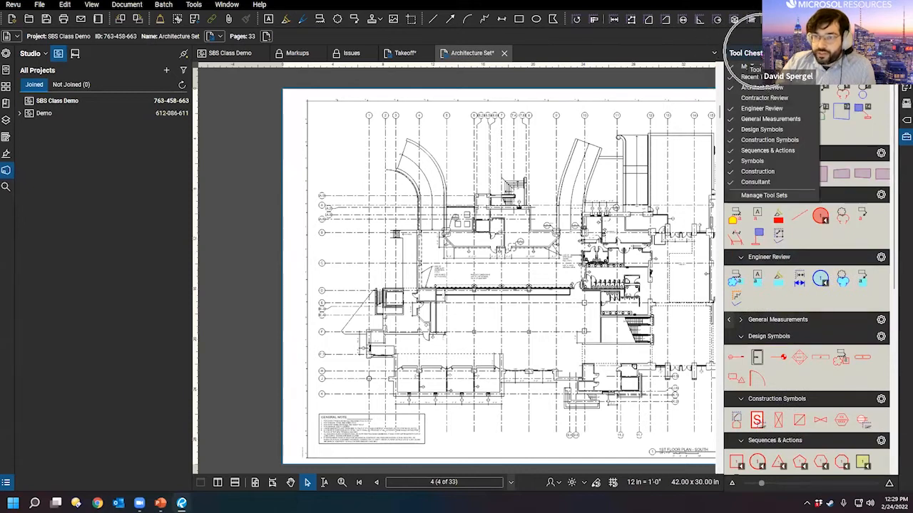
Step: In Manage Tool Sets, widen the name column and select Construction Symbols, Sequences & Actions, Design Symbols, Symbols in turn
click(787, 201)
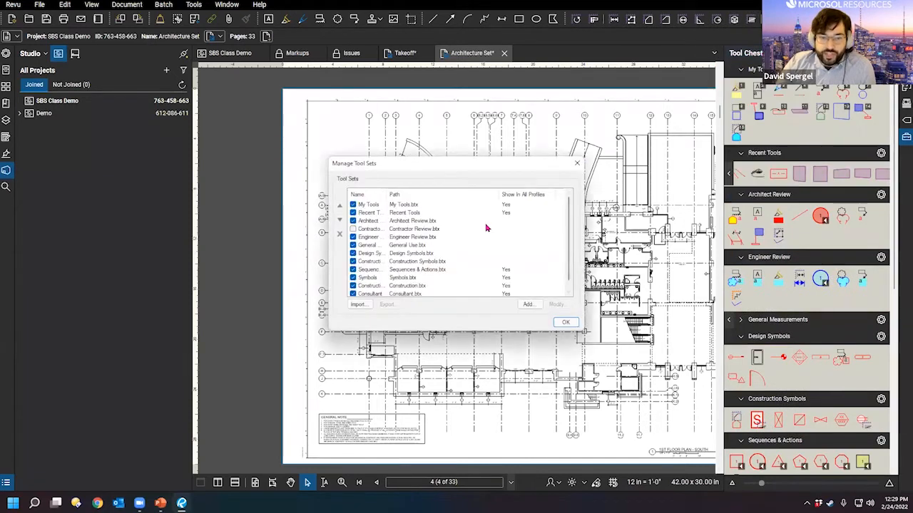
drag(568, 249, 568, 264)
drag(385, 192, 425, 197)
click(399, 254)
click(397, 262)
click(397, 272)
click(391, 278)
click(390, 261)
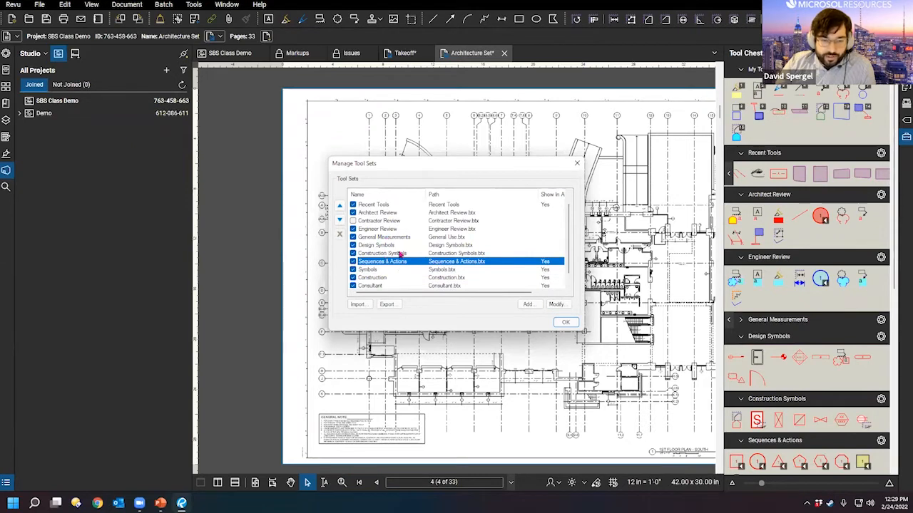
click(399, 253)
scroll(394, 279, up, 1)
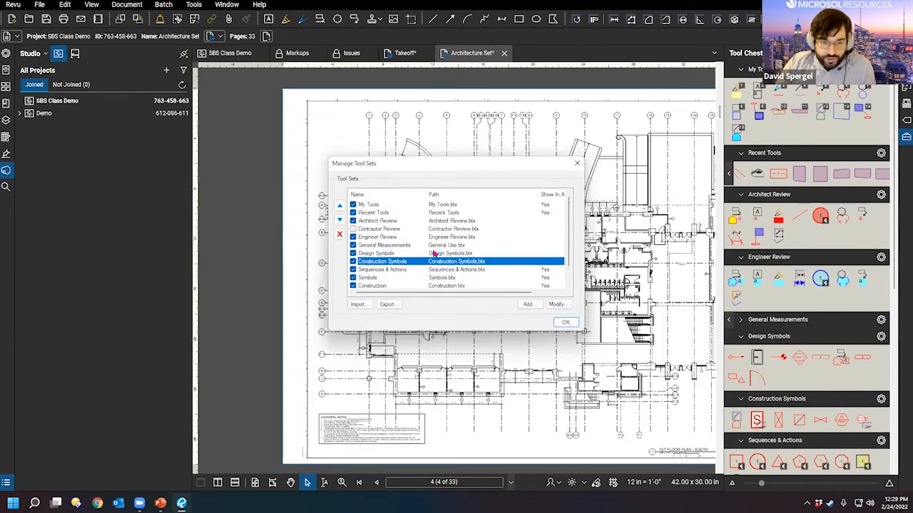
scroll(406, 253, down, 2)
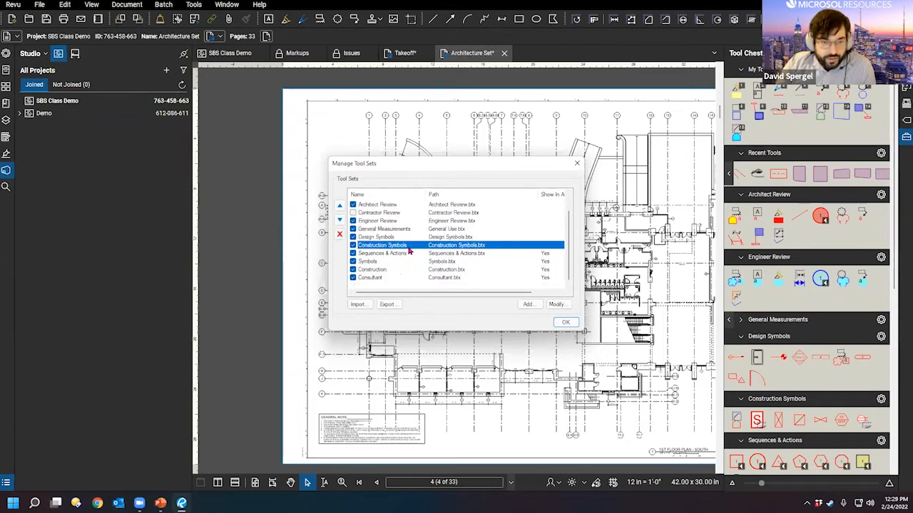
click(369, 262)
click(399, 247)
click(390, 238)
click(390, 263)
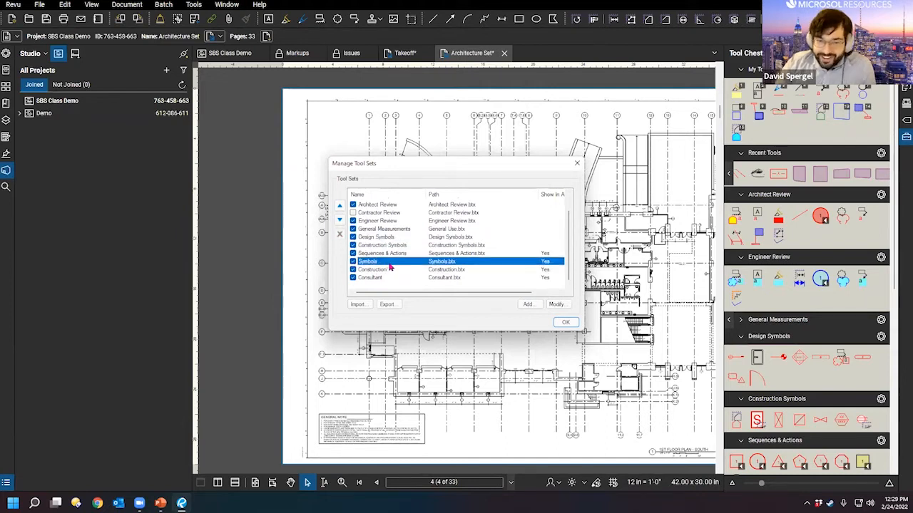
scroll(460, 282, up, 1)
scroll(463, 221, down, 1)
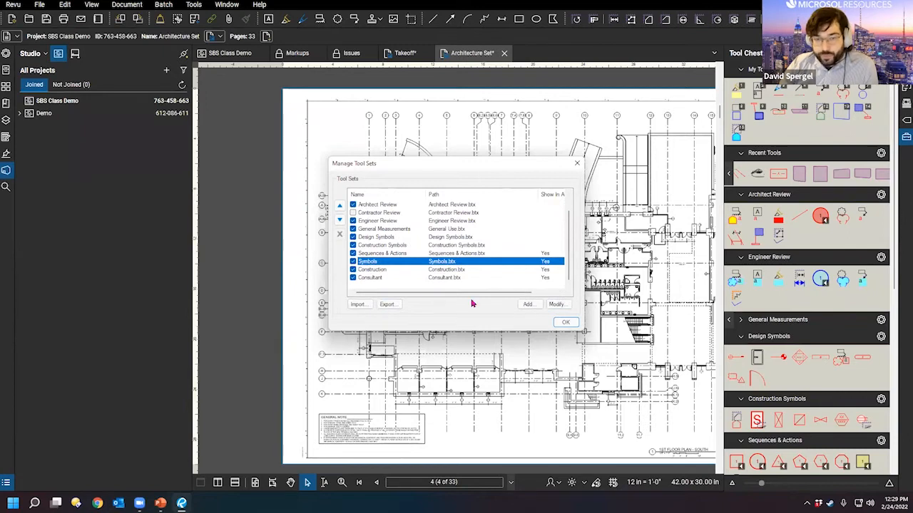
Step: Start exporting the Symbols tool set, cancel the save, and close the tool set manager
click(389, 304)
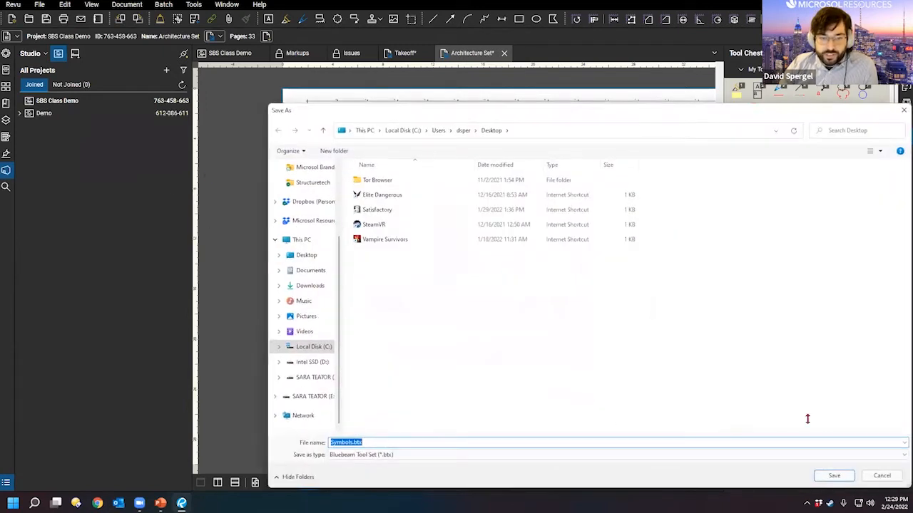
click(873, 472)
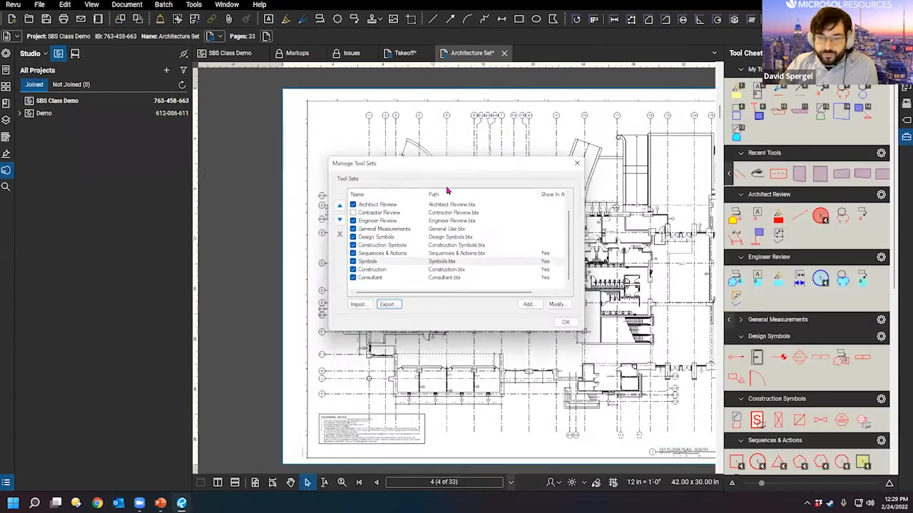
drag(418, 175, 382, 156)
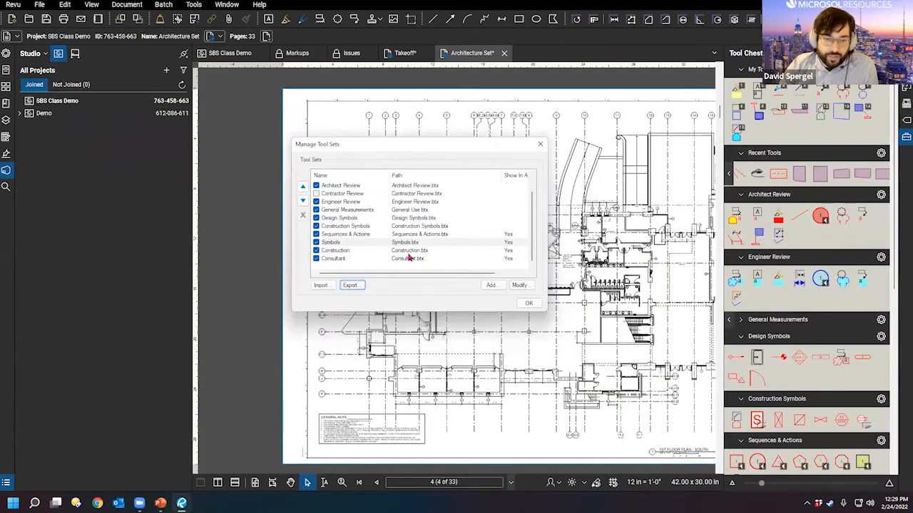
scroll(533, 249, up, 1)
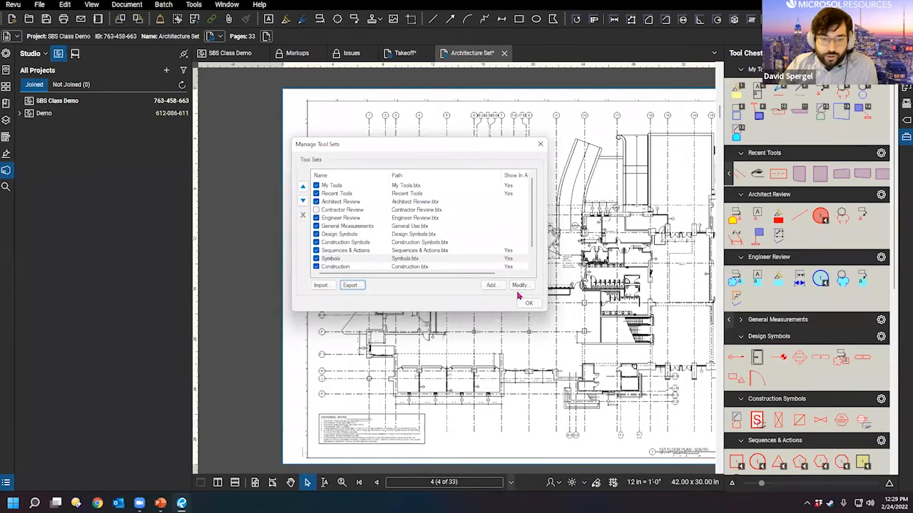
click(539, 145)
right_click(541, 52)
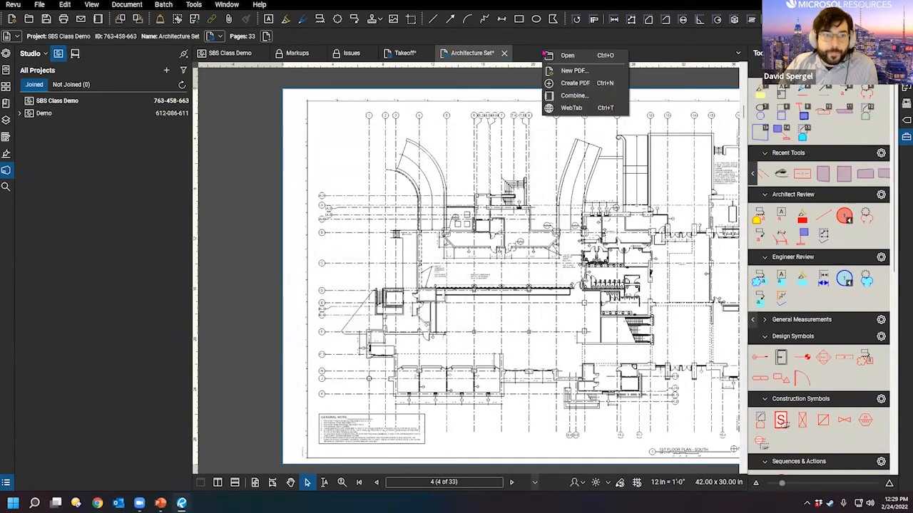
Step: In a new web tab, go to the Training and Consulting page's Tool Sets library section
click(544, 107)
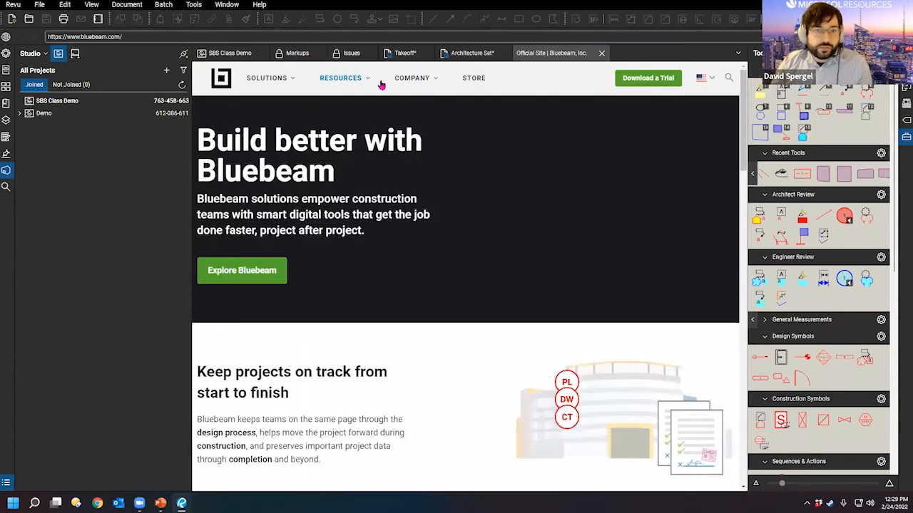
click(370, 84)
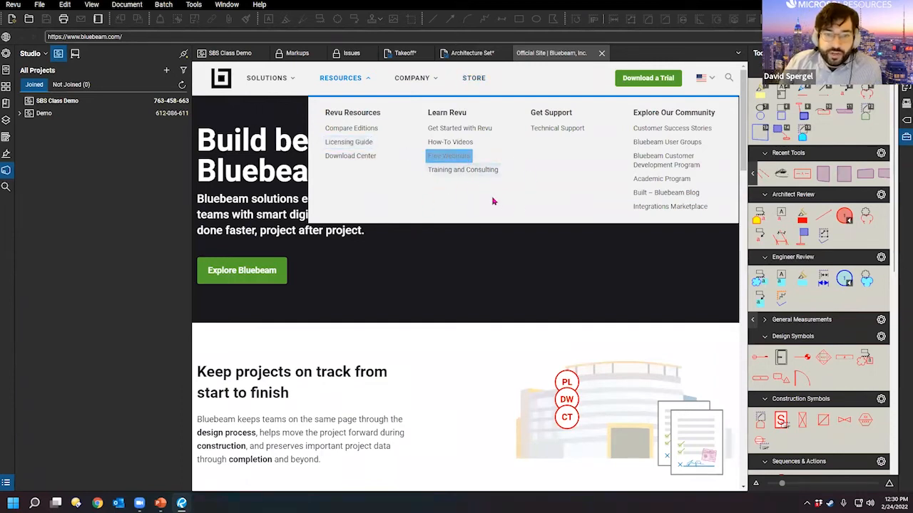
click(463, 175)
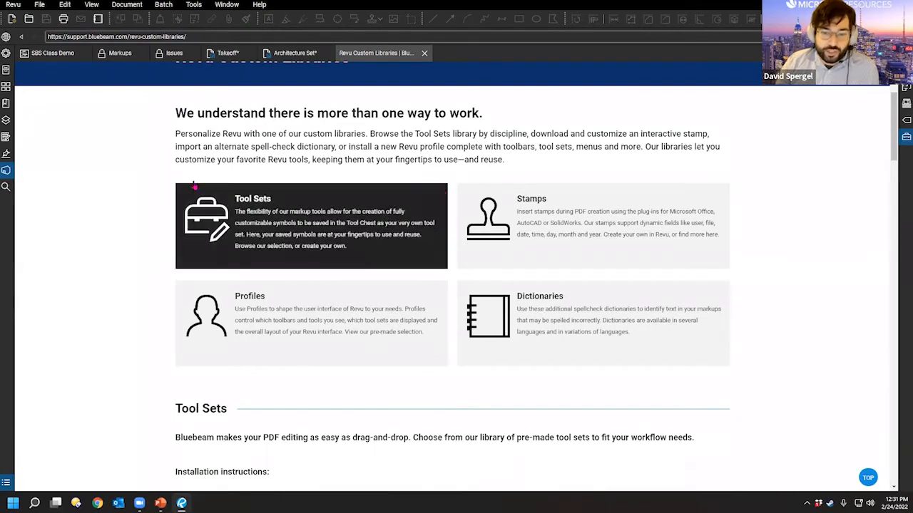
click(358, 241)
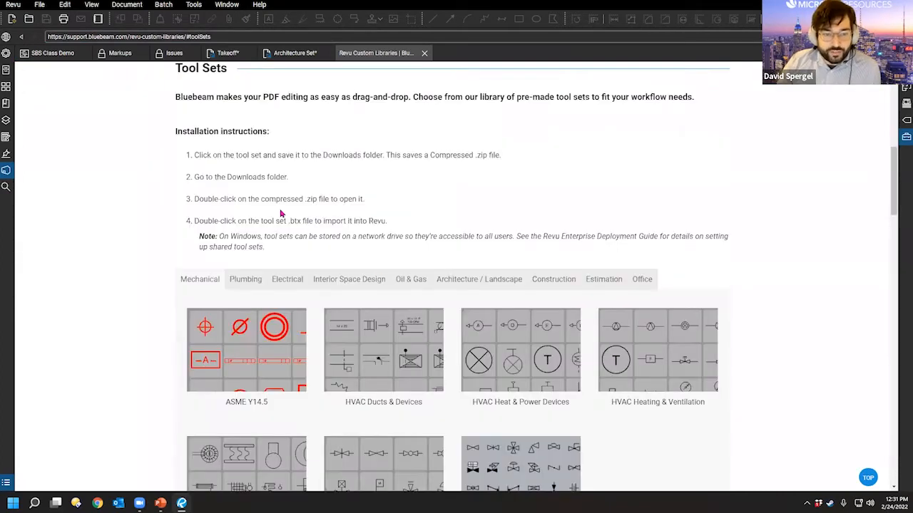
scroll(354, 189, down, 1)
scroll(660, 381, down, 1)
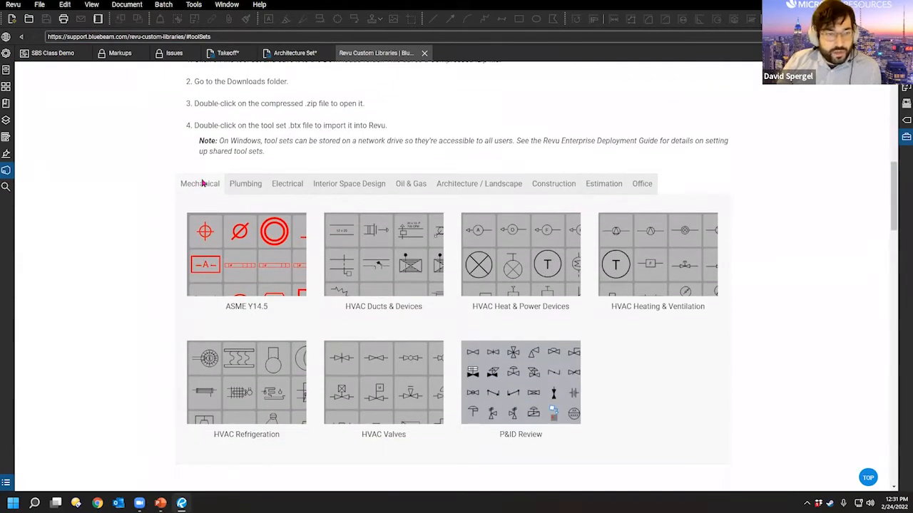
Step: Browse the Plumbing, Electrical, Interior Space Design, Oil & Gas, Architecture, Construction, Estimation, Office and Mechanical tool sets
click(253, 188)
click(289, 184)
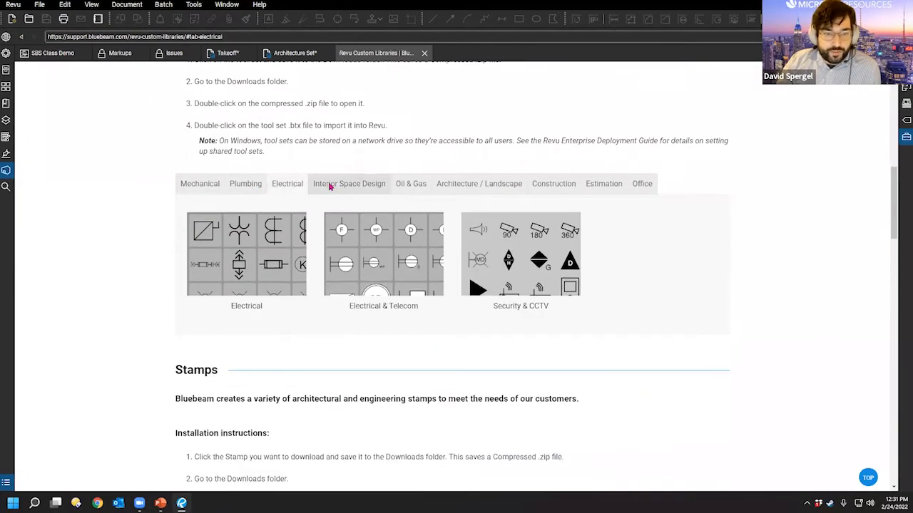
click(332, 185)
click(403, 187)
click(458, 187)
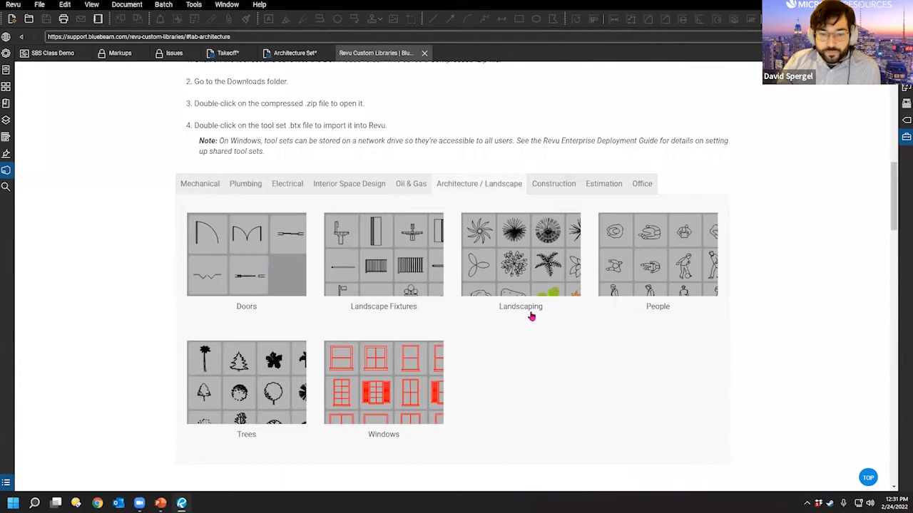
click(538, 187)
scroll(570, 247, down, 2)
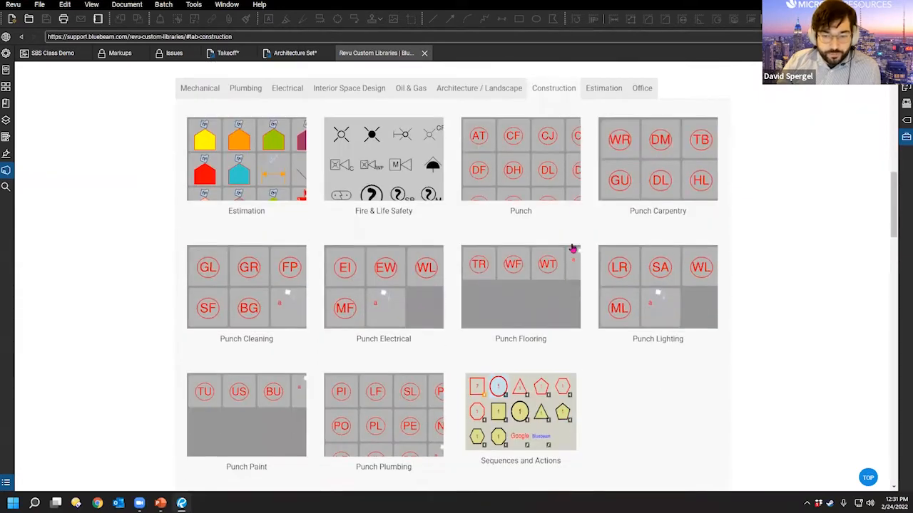
scroll(585, 185, up, 1)
click(604, 137)
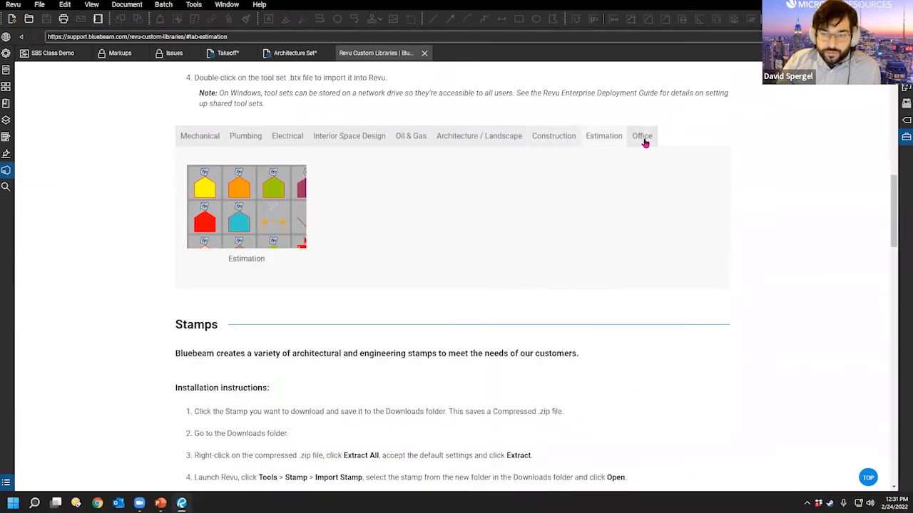
click(642, 139)
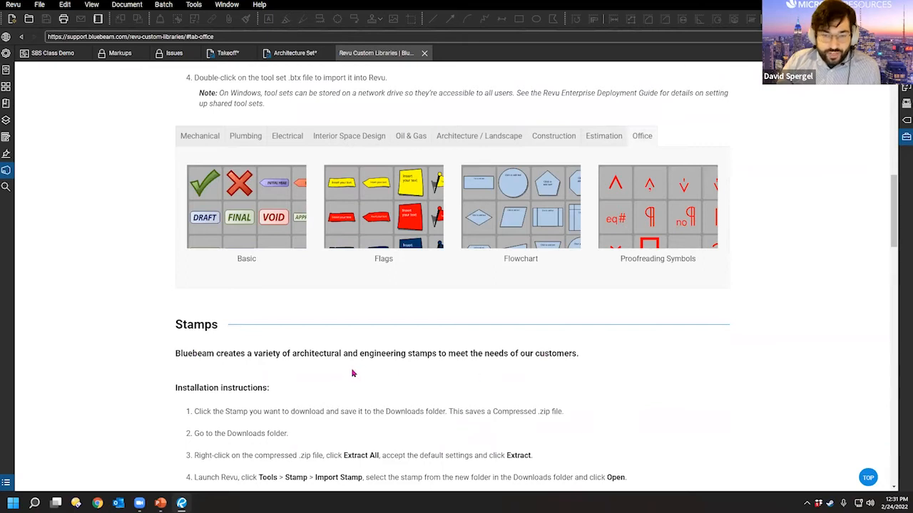
scroll(342, 389, up, 1)
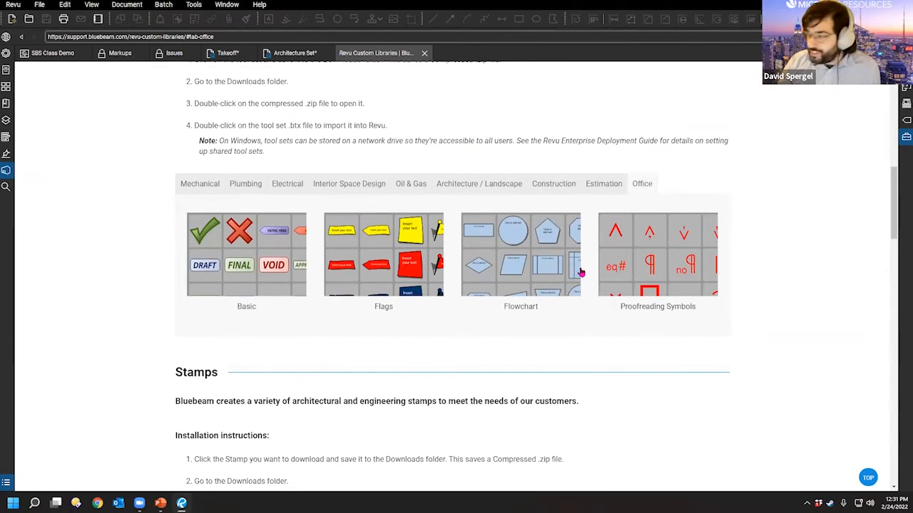
click(563, 185)
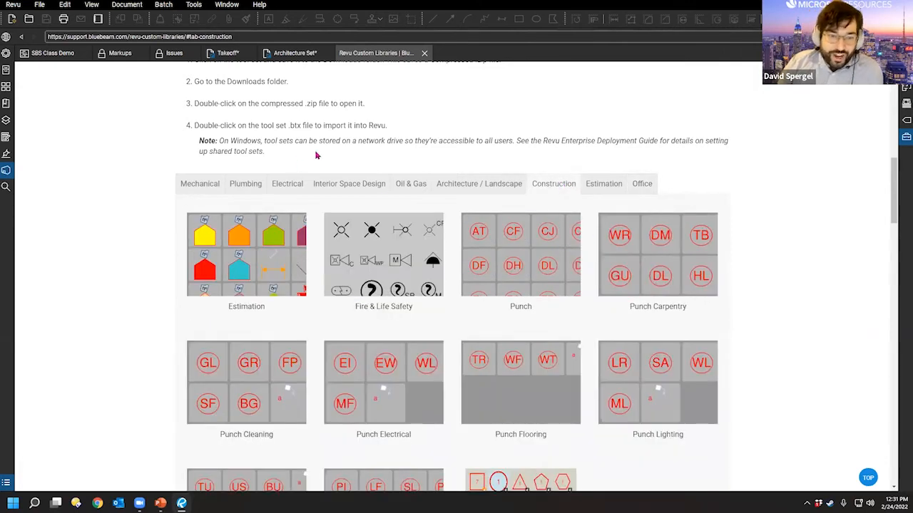
click(342, 184)
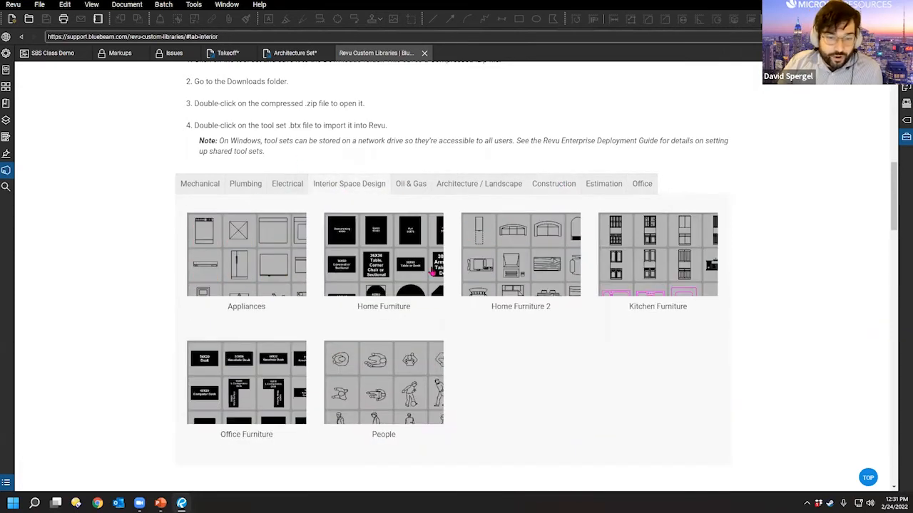
click(246, 186)
click(200, 186)
click(335, 185)
click(456, 185)
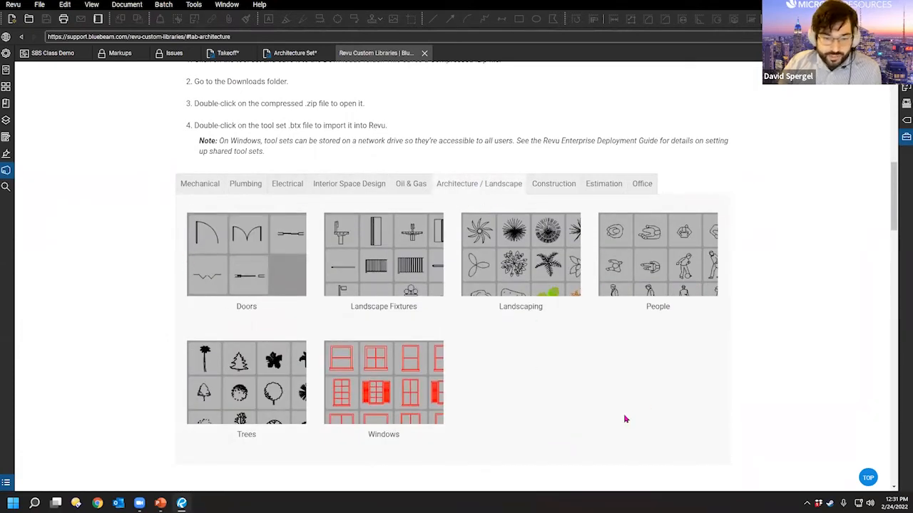
Step: Under Interior Space Design, download the Kitchen Furniture tool set zip into Downloads
click(335, 194)
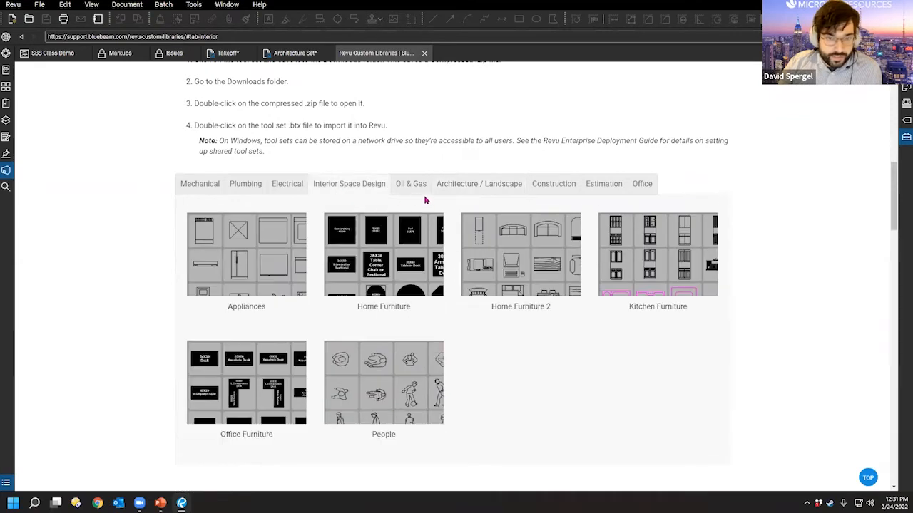
click(625, 264)
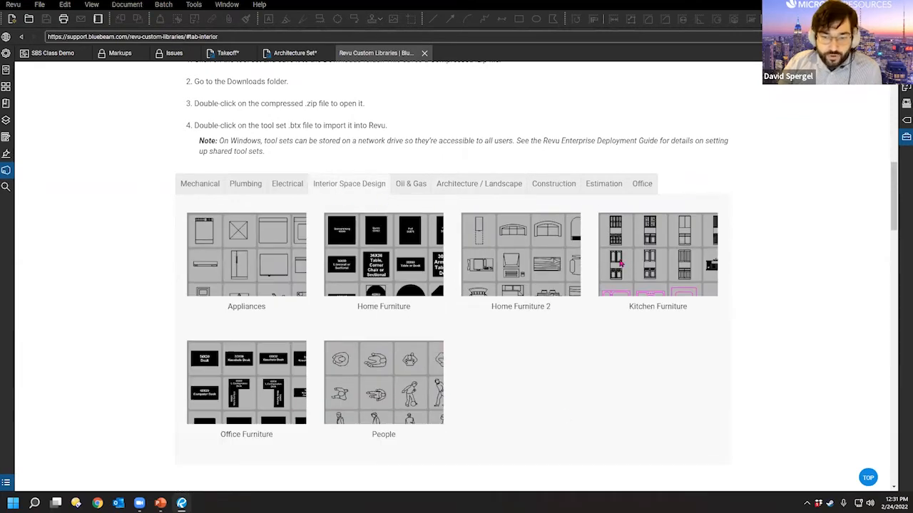
click(567, 372)
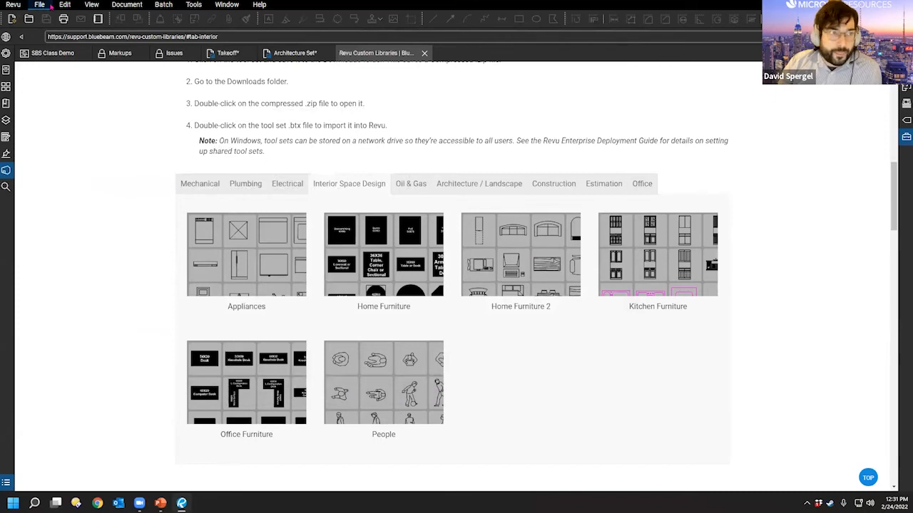
Step: From the Tool Chest, open Manage Tool Sets and start importing a tool set
click(50, 5)
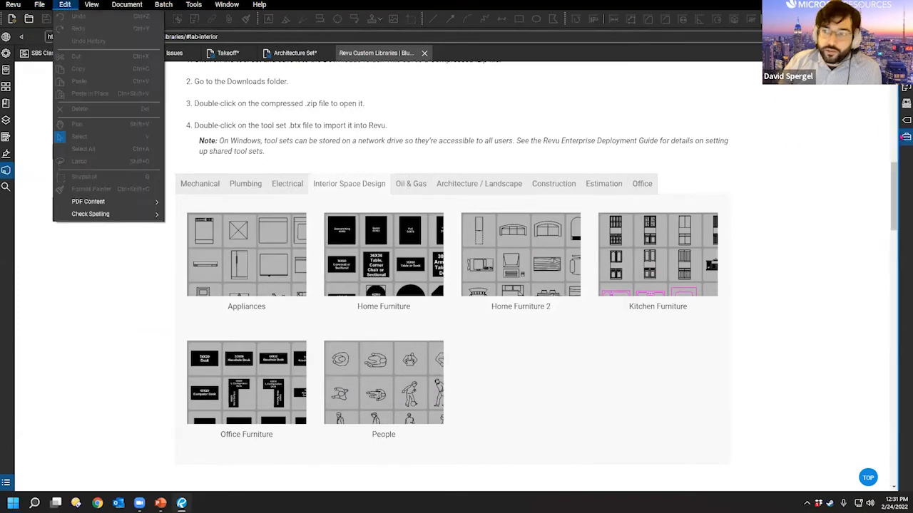
click(900, 120)
click(797, 54)
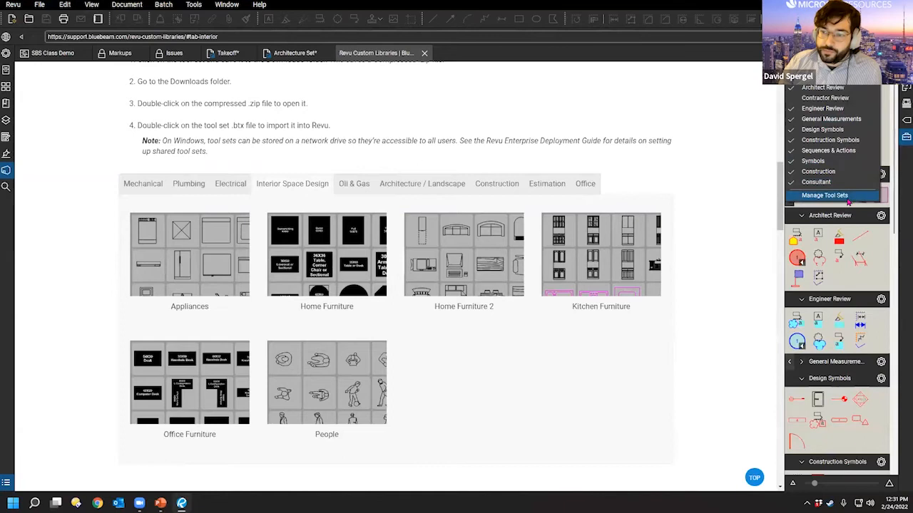
click(846, 199)
click(364, 304)
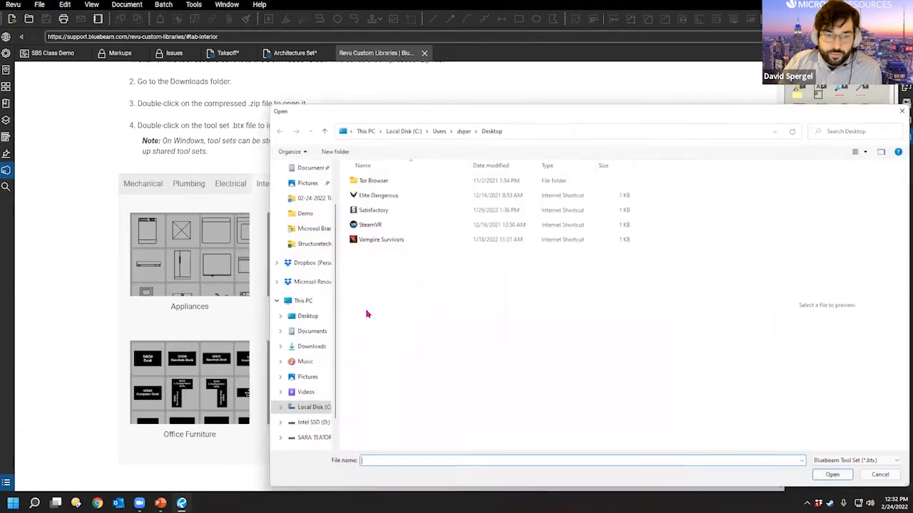
Step: Import electrical.btx from Documents, overwrite the existing copy, and close the manager
click(307, 346)
scroll(423, 249, down, 2)
scroll(421, 257, up, 1)
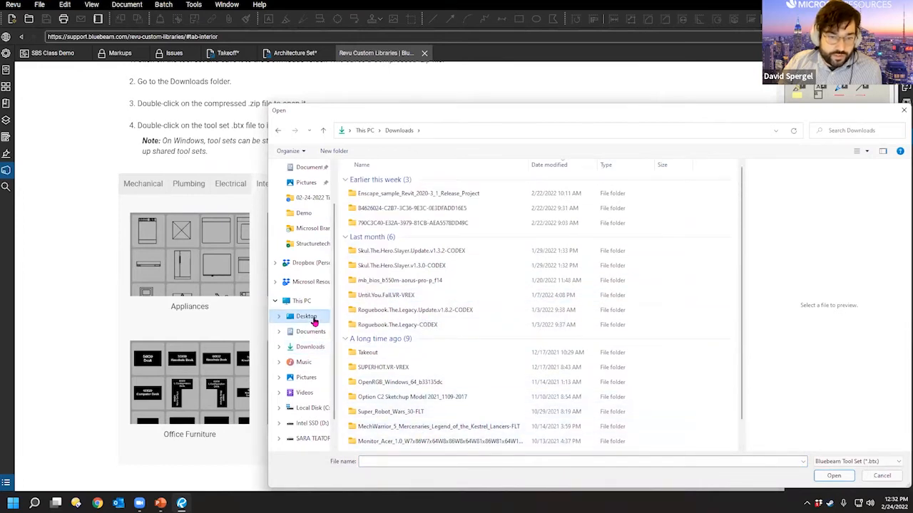
click(316, 331)
scroll(400, 314, down, 10)
click(373, 445)
click(831, 475)
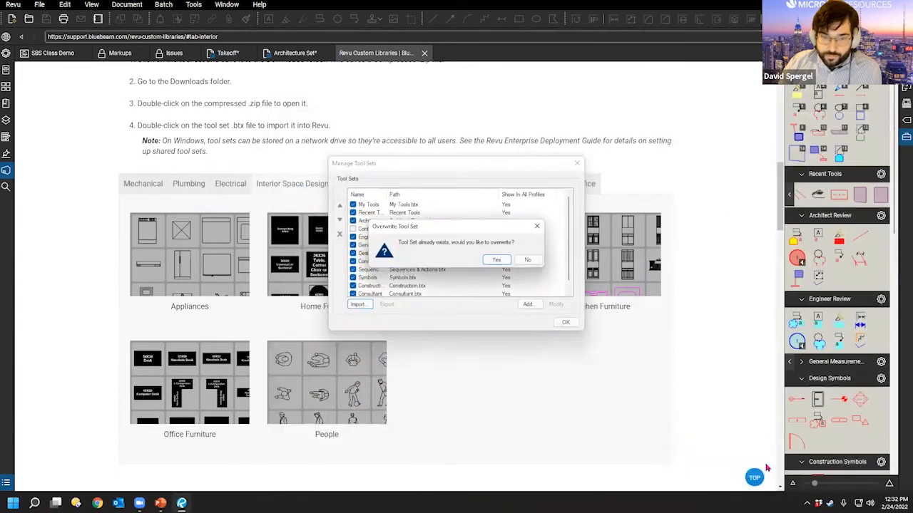
click(495, 259)
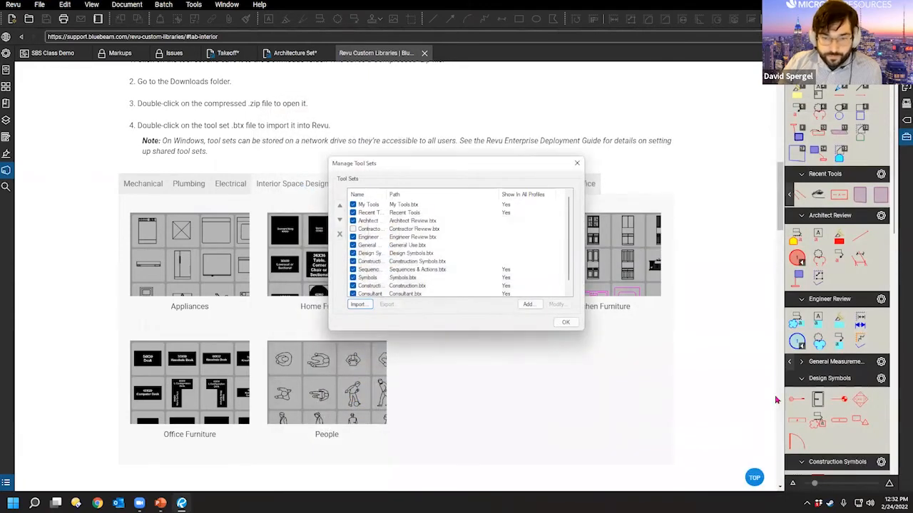
click(565, 322)
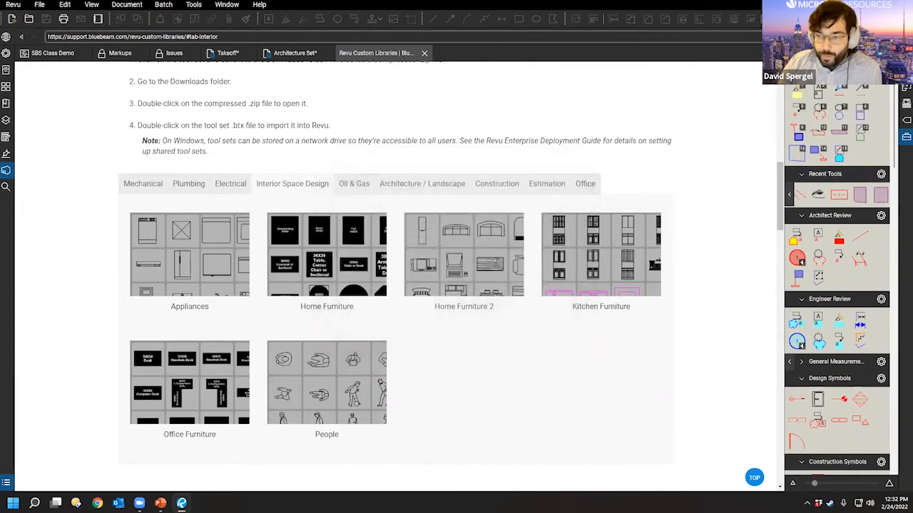
Step: Widen the Tool Chest panel to review the Electrical Tool Set symbols, then narrow it again
drag(784, 251, 699, 257)
scroll(770, 357, down, 10)
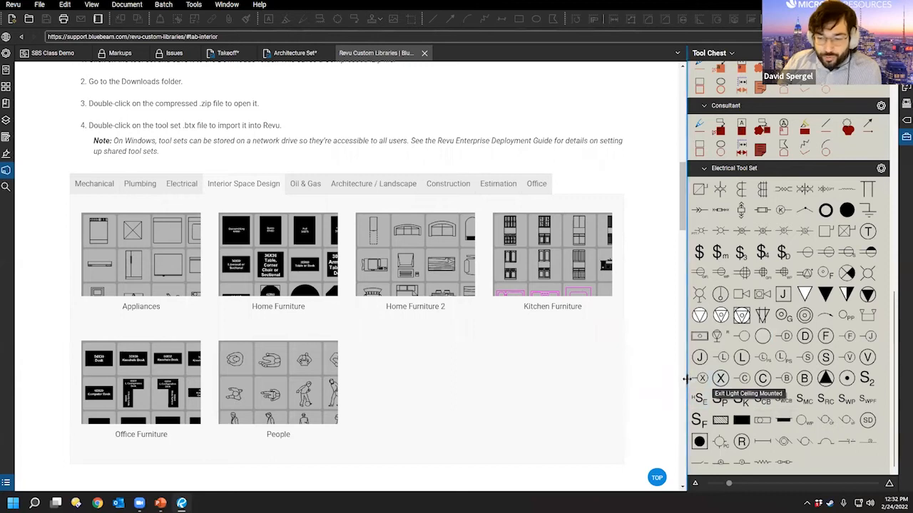
drag(685, 380, 695, 382)
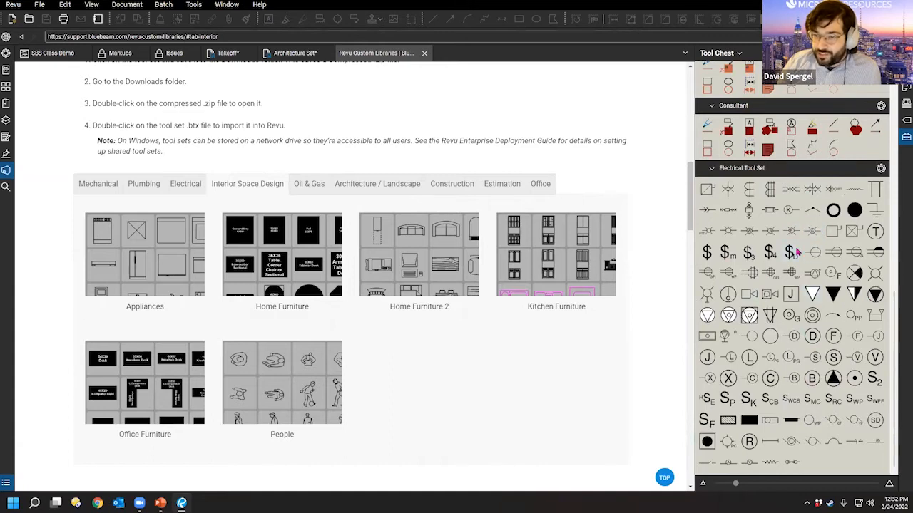
scroll(793, 285, up, 5)
scroll(793, 285, up, 3)
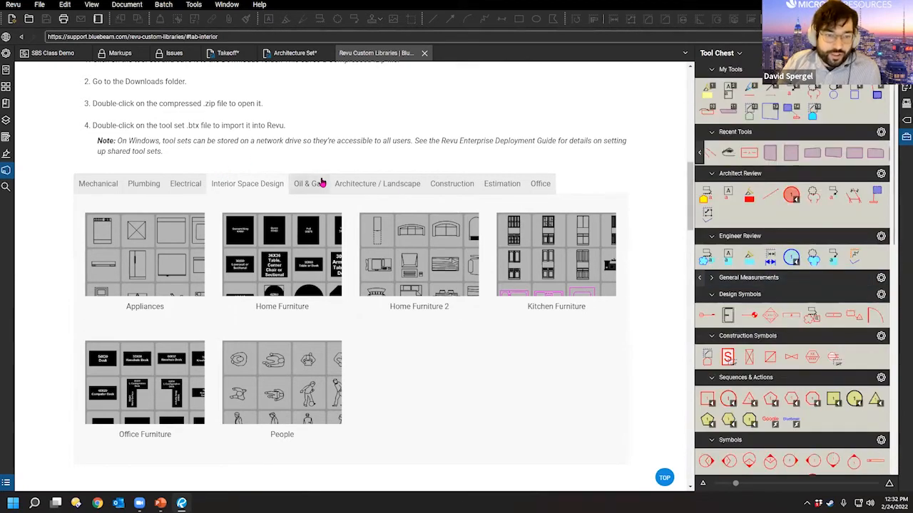
Step: Show the Mechanical tool sets, such as ASME Y14.5 and HVAC Valves, on the libraries page
click(91, 186)
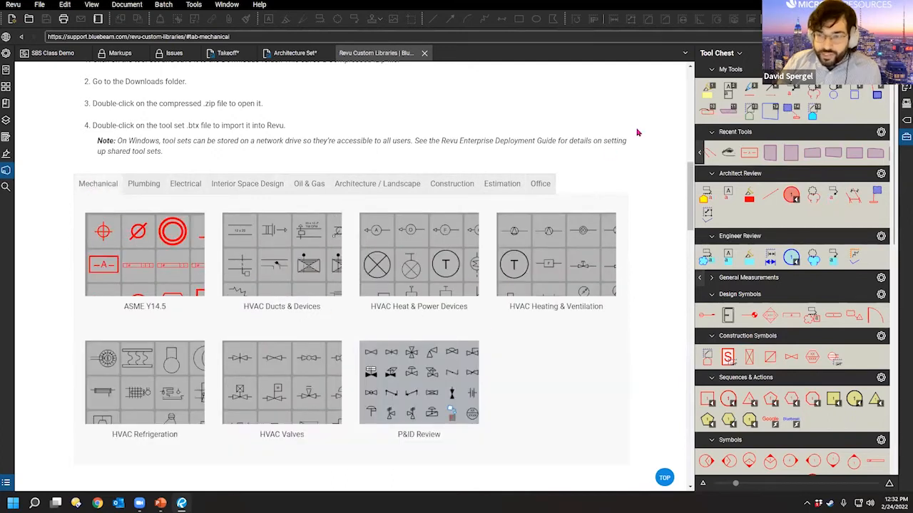
scroll(791, 321, down, 5)
scroll(792, 321, up, 5)
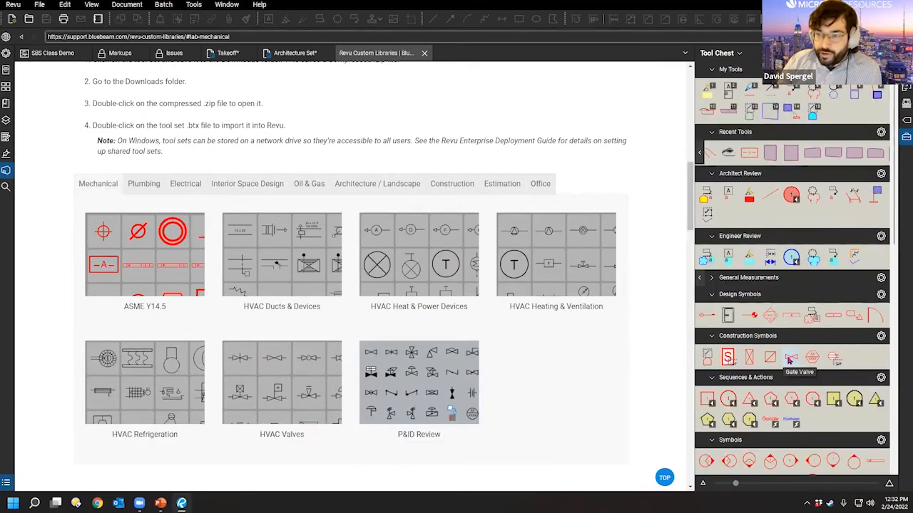
click(719, 53)
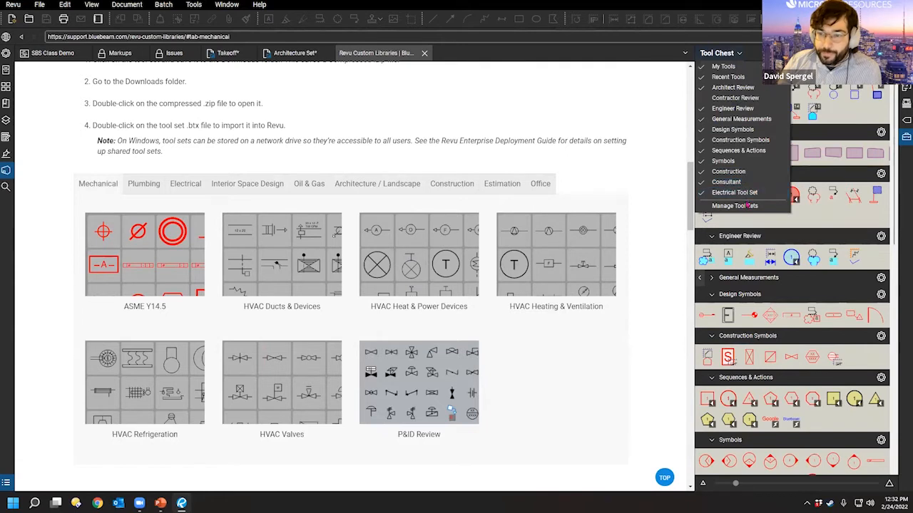
Step: In Manage Tool Sets, uncheck Sequences & Actions, Symbols and Construction
click(742, 205)
scroll(384, 244, down, 1)
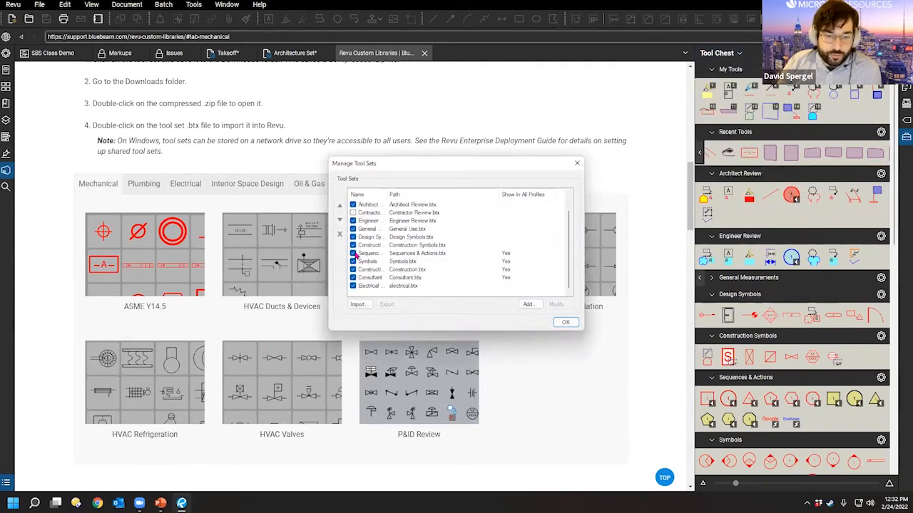
click(352, 253)
click(353, 261)
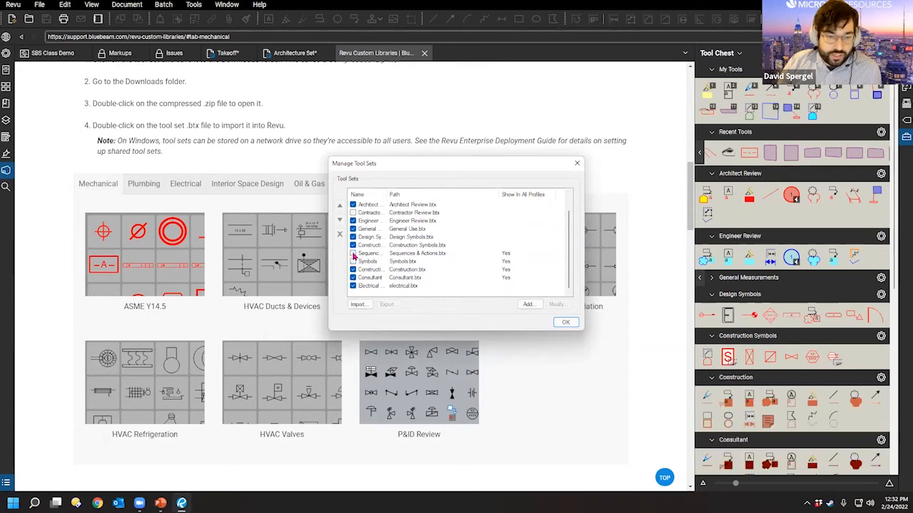
click(352, 270)
scroll(520, 207, up, 1)
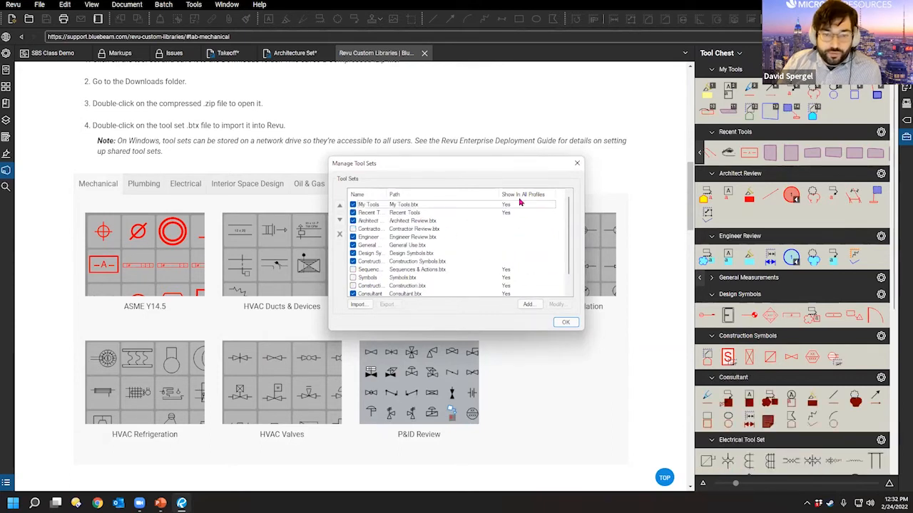
scroll(508, 253, down, 1)
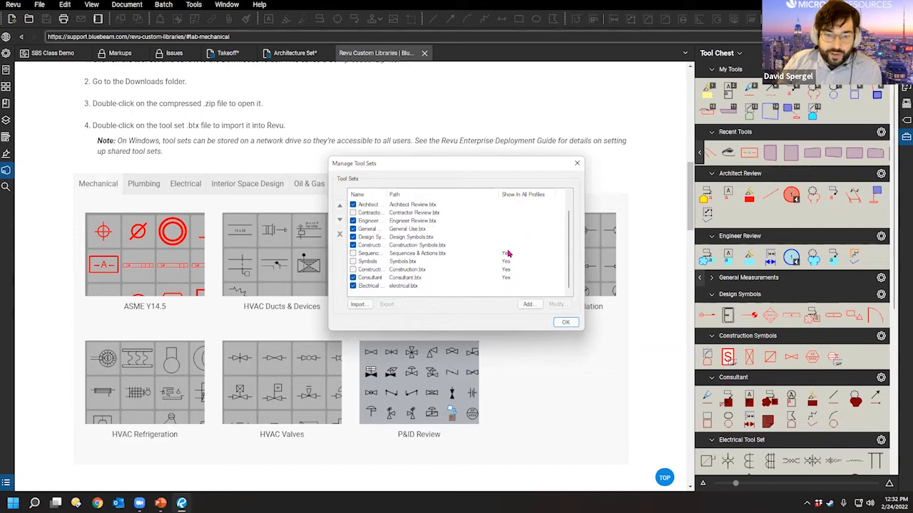
Step: Widen the Name column, check the Electrical Tool Set and Engineer Review entries, and apply with OK
double_click(387, 194)
scroll(406, 271, down, 1)
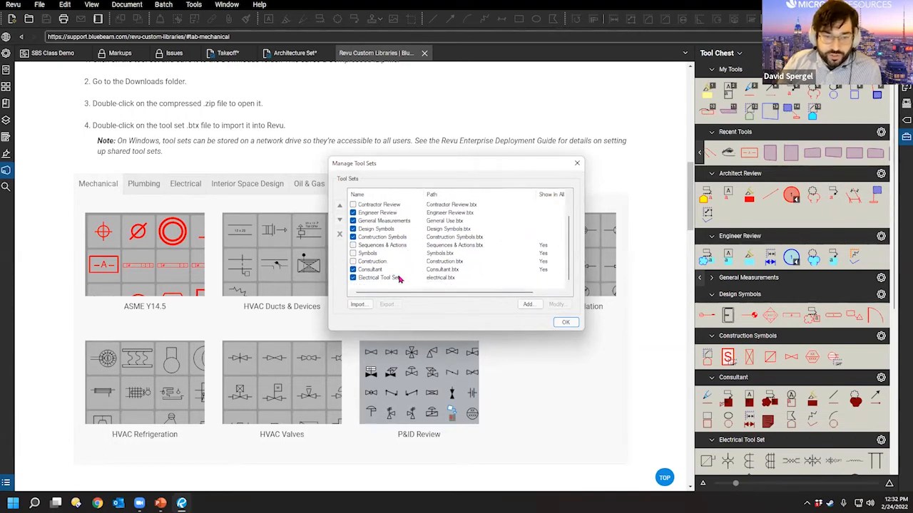
click(390, 279)
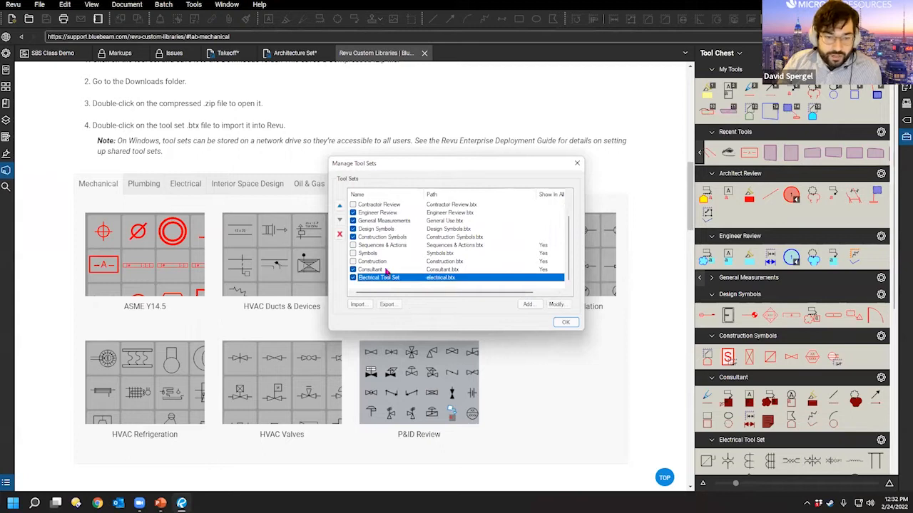
scroll(390, 273, up, 1)
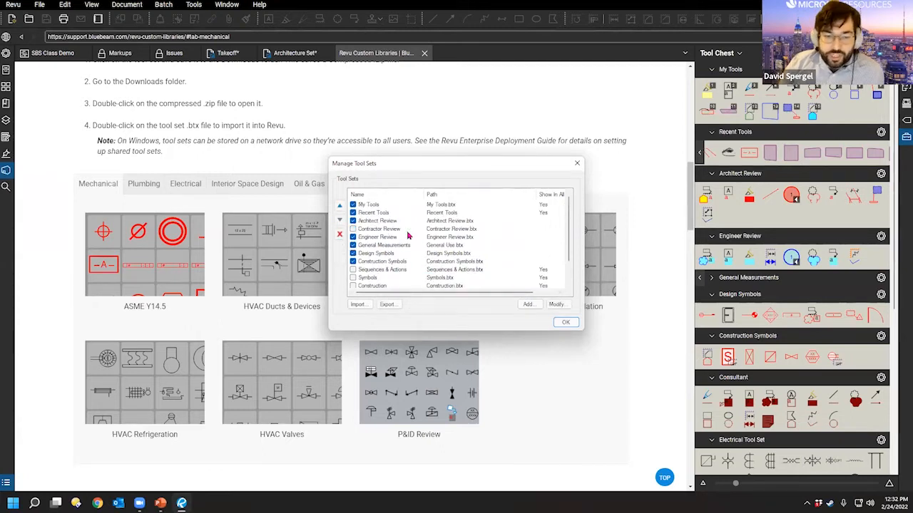
click(383, 239)
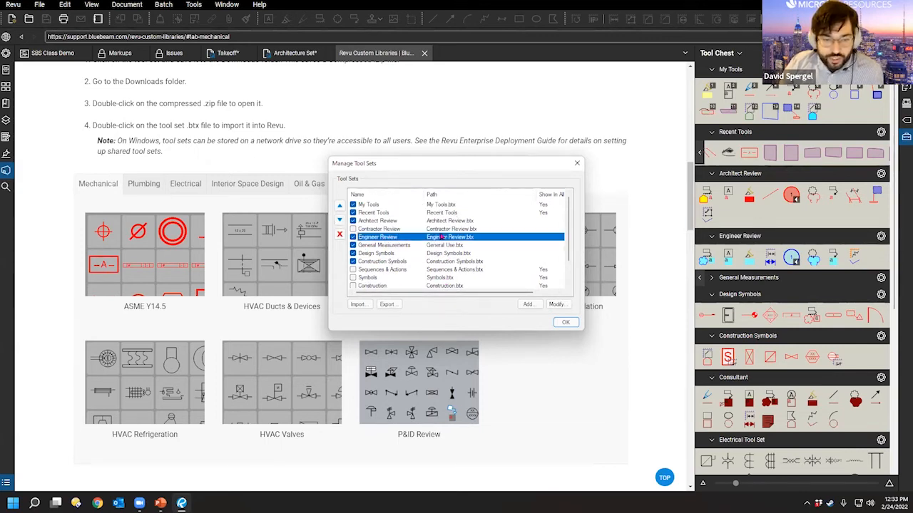
scroll(350, 248, down, 1)
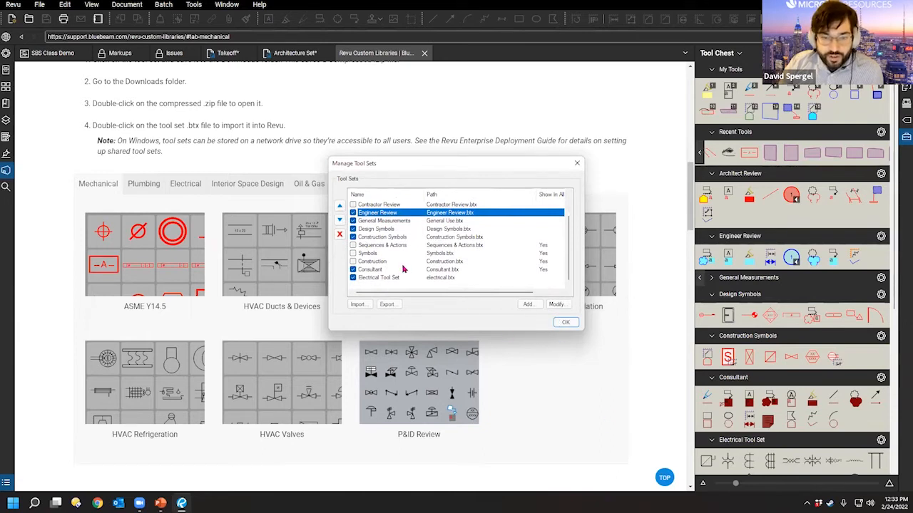
click(565, 322)
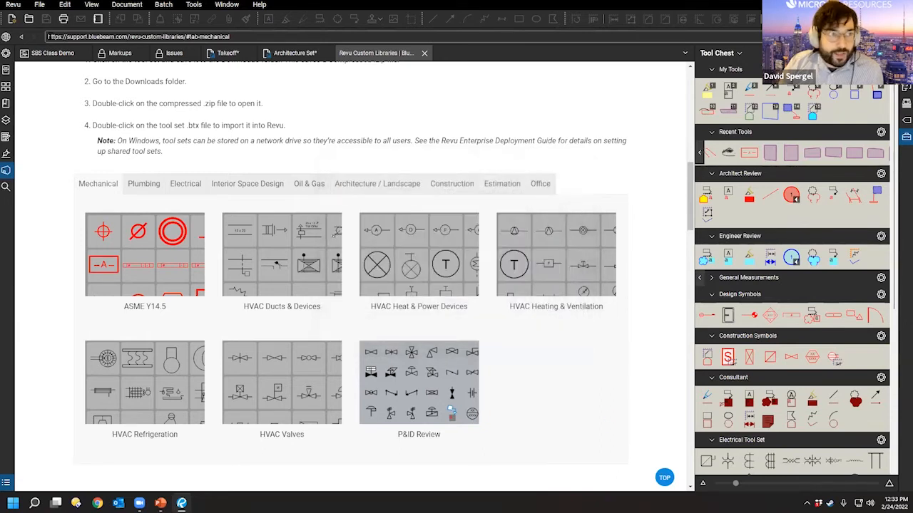
Step: Choose the SCDOT profile from the Revu Profiles menu
click(9, 5)
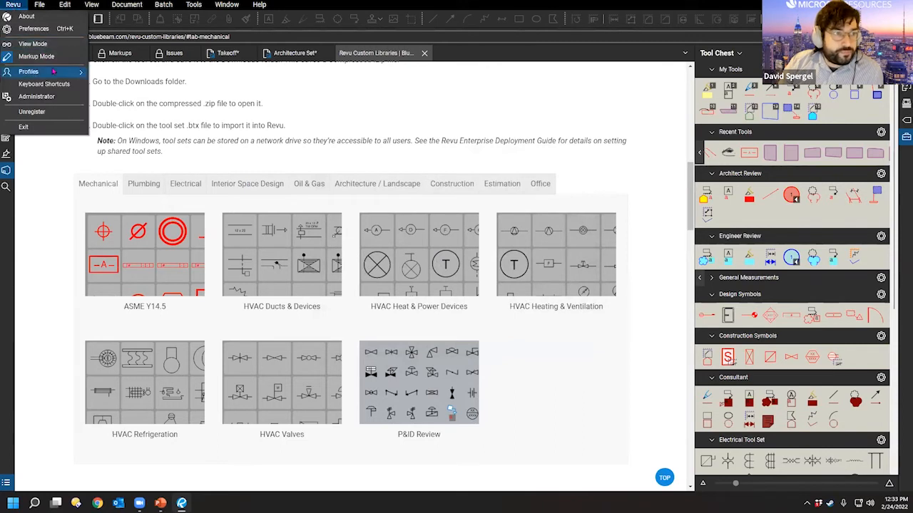
mouse_move(55, 72)
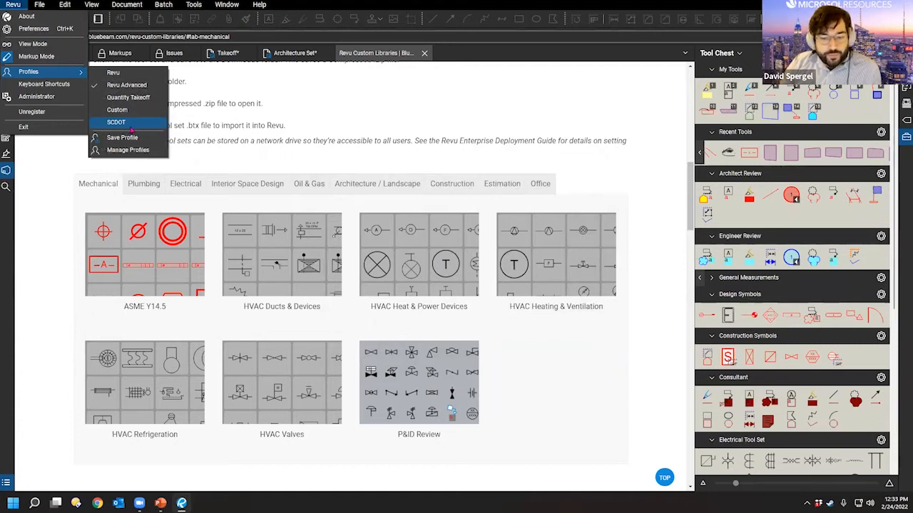
click(126, 126)
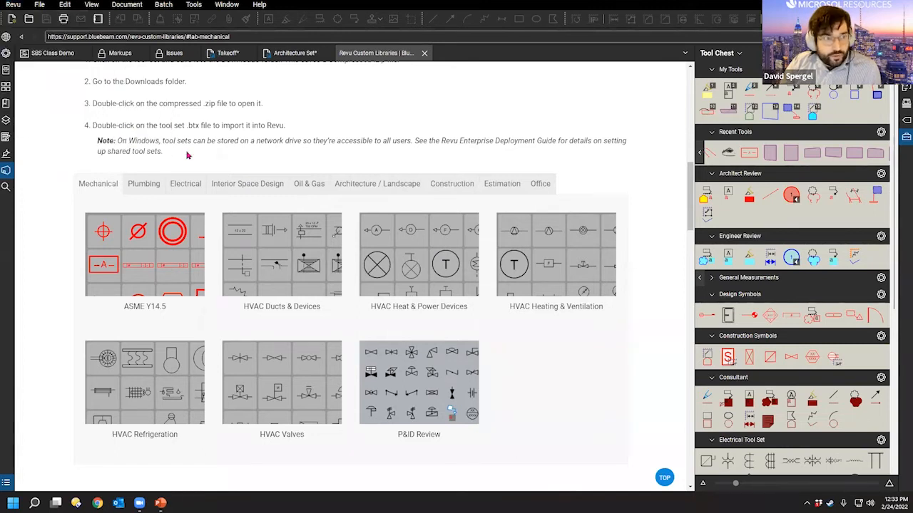
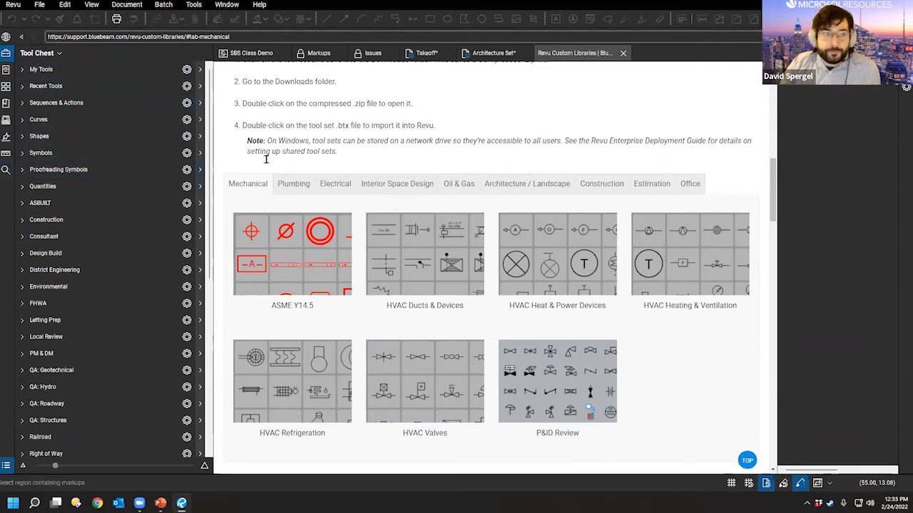
Step: Expand and collapse the Curves and Symbols tool sets, then expand ASBUILT
scroll(71, 143, down, 5)
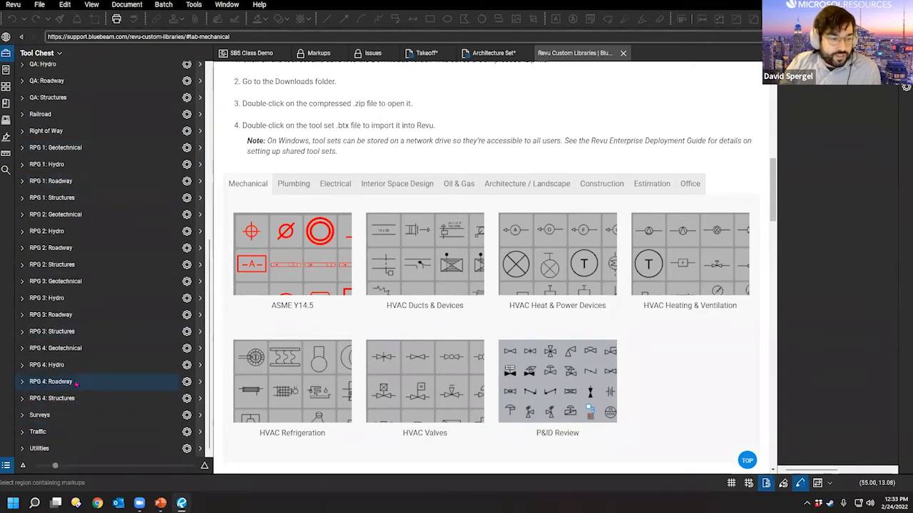
scroll(76, 285, up, 5)
click(57, 121)
click(57, 123)
click(47, 152)
click(46, 152)
click(50, 203)
Step: Expand and collapse the RPG 2: Roadway and RPG 3: Hydro tool sets, then collapse Construction
scroll(57, 228, down, 5)
click(62, 248)
click(62, 248)
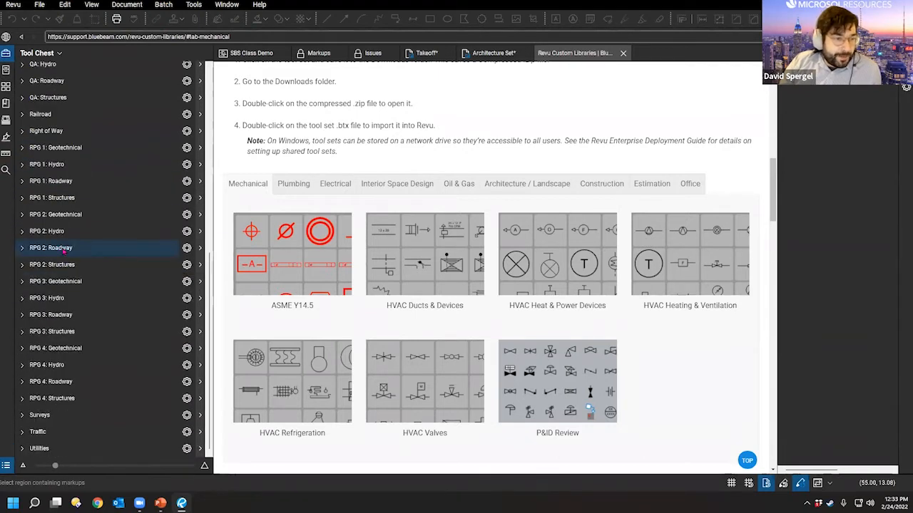
click(63, 298)
click(63, 298)
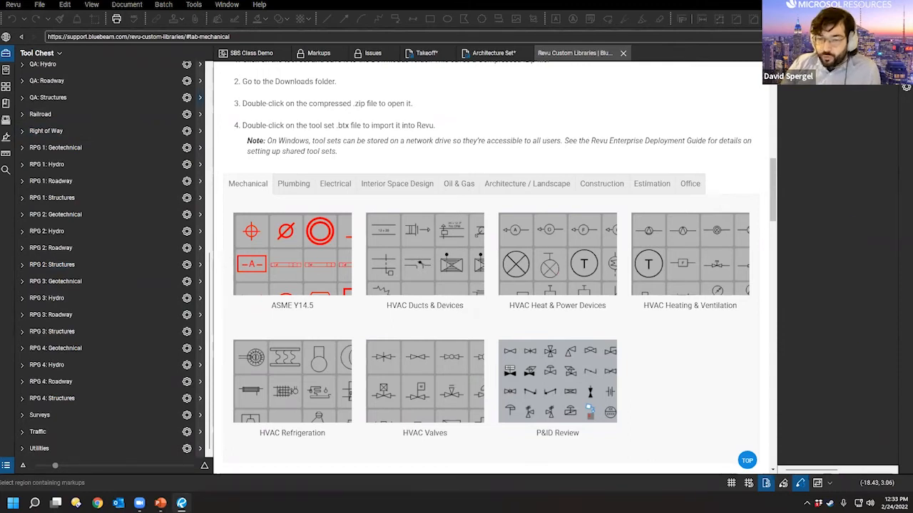
scroll(107, 320, up, 10)
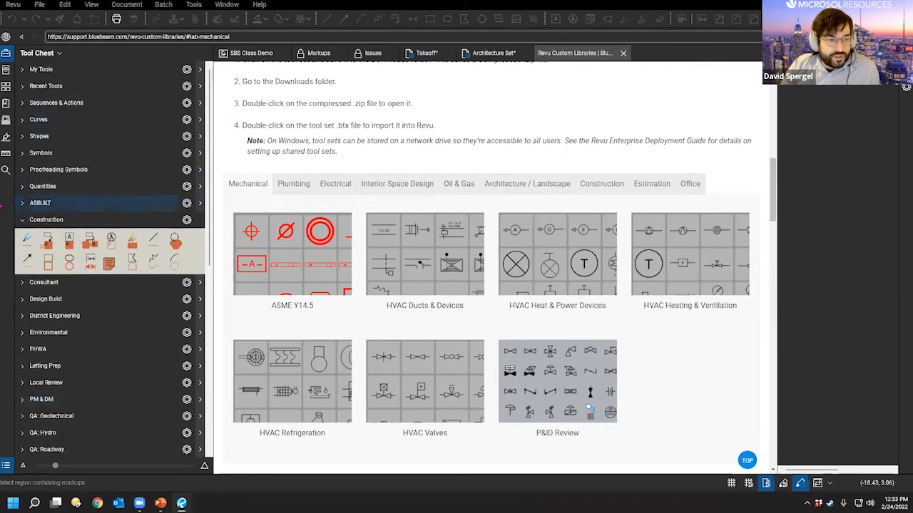
click(110, 219)
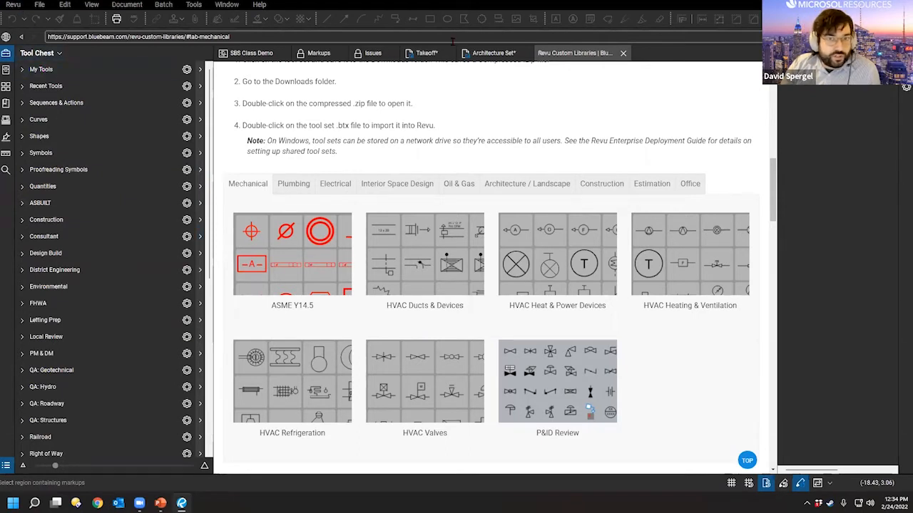
Step: Switch to the Takeoff floor plan document and apply the Revu Advanced profile
click(428, 56)
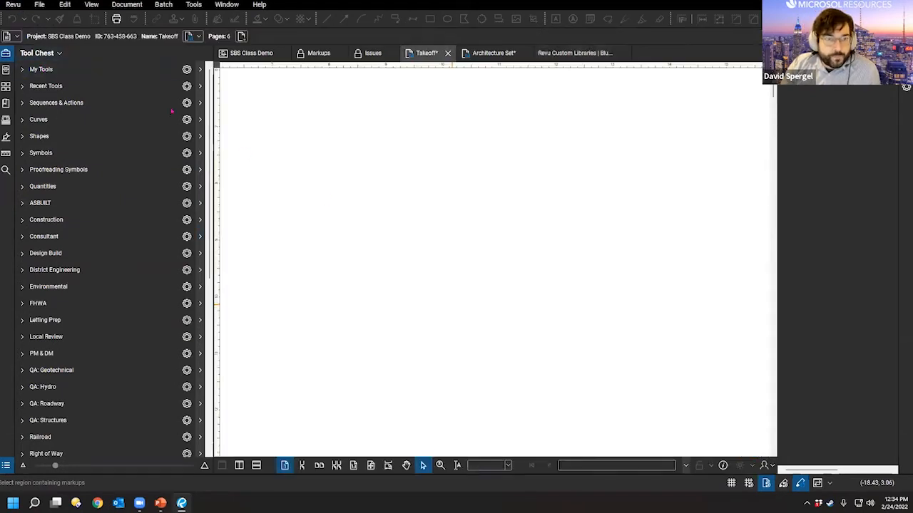
drag(407, 245, 489, 193)
scroll(488, 191, down, 4)
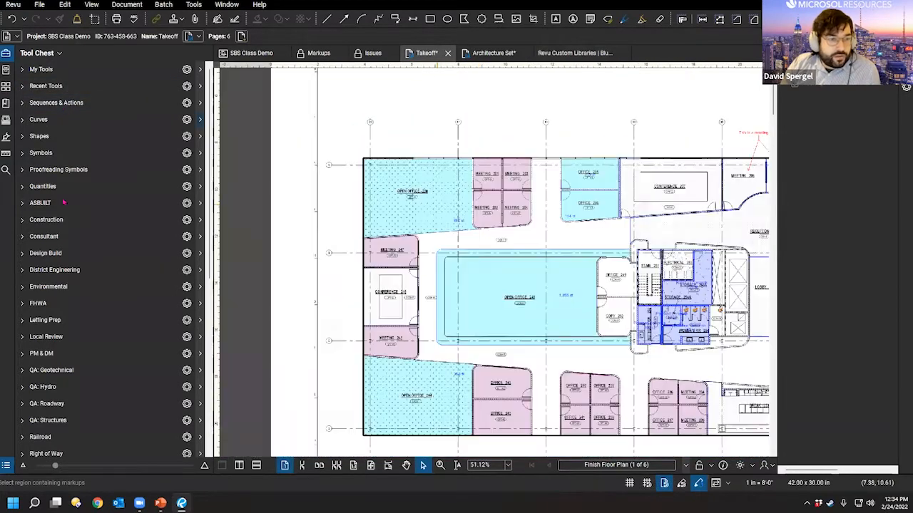
click(14, 5)
mouse_move(43, 72)
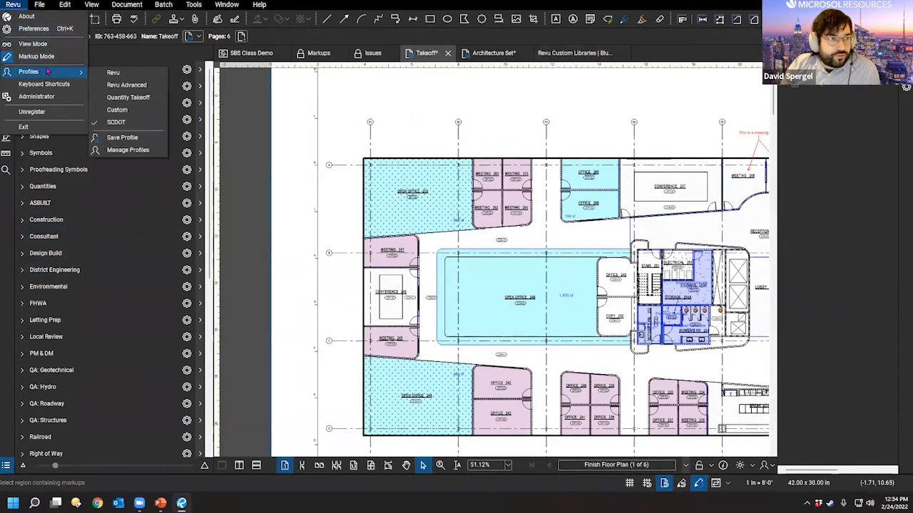
click(136, 87)
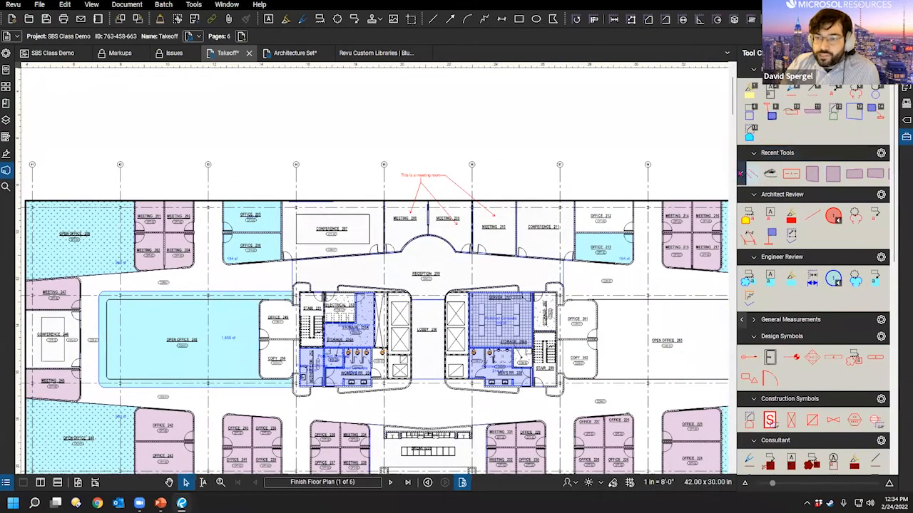
Step: Recentre the floor plan and pick a markup tool from the recently used tools
drag(630, 312, 566, 312)
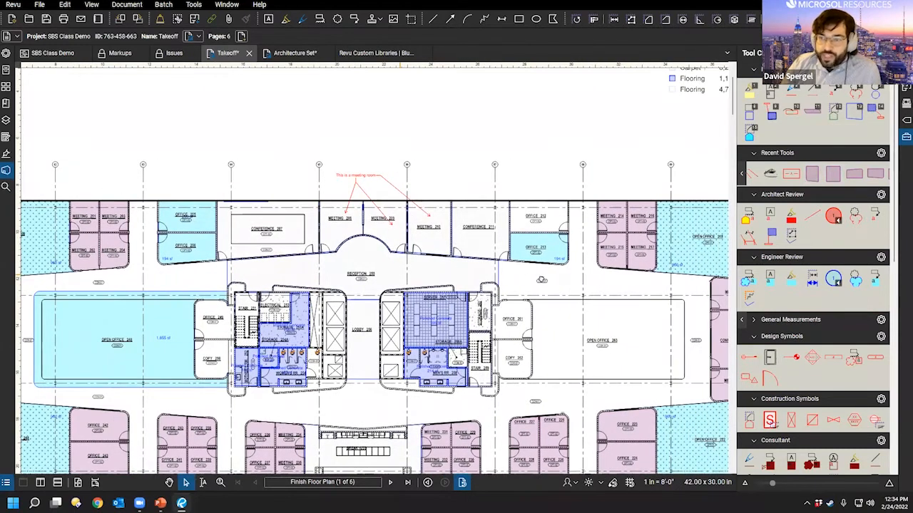
drag(530, 278, 548, 283)
drag(437, 237, 383, 263)
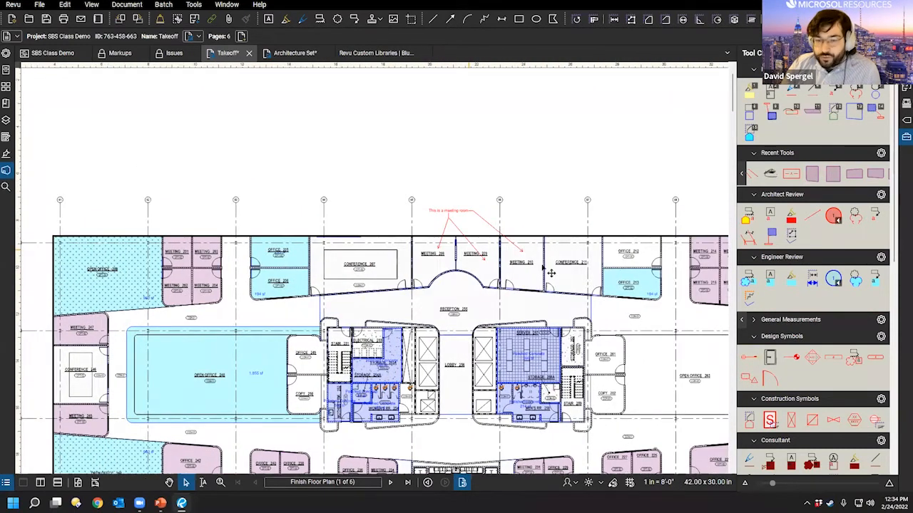
drag(399, 300, 425, 278)
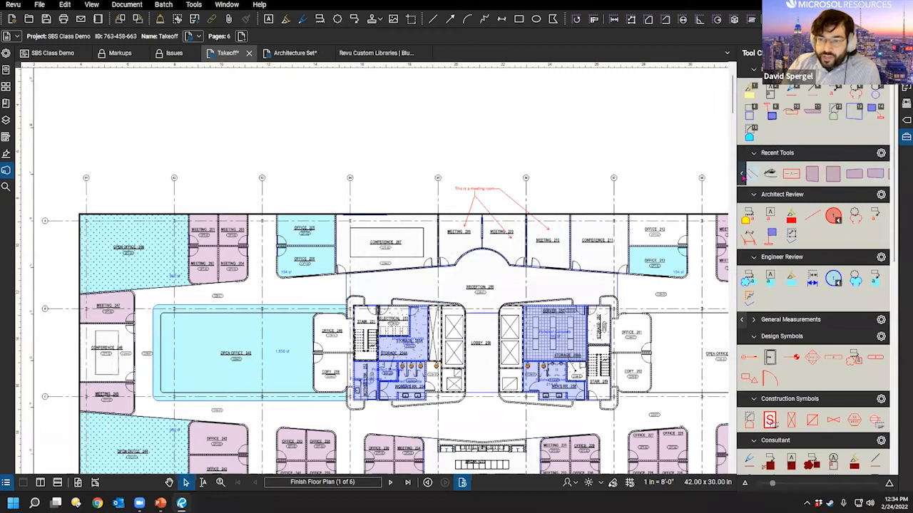
click(743, 175)
click(678, 138)
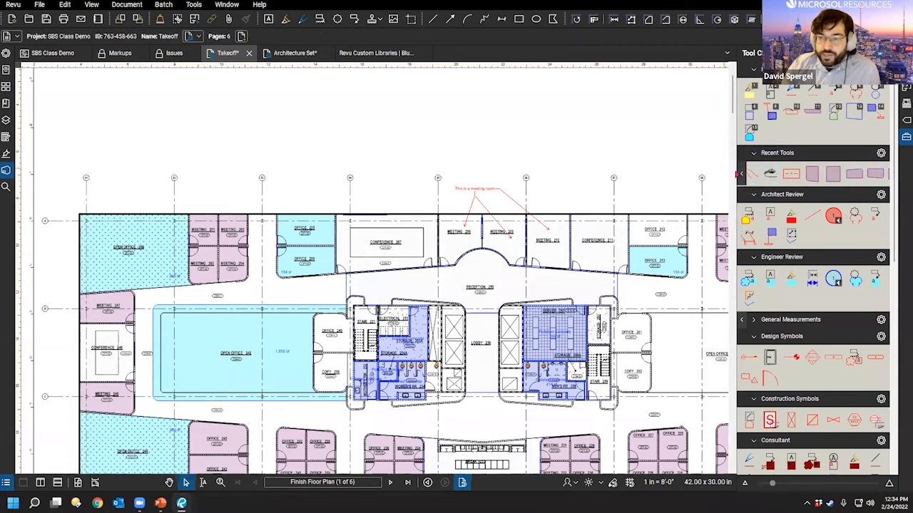
click(792, 176)
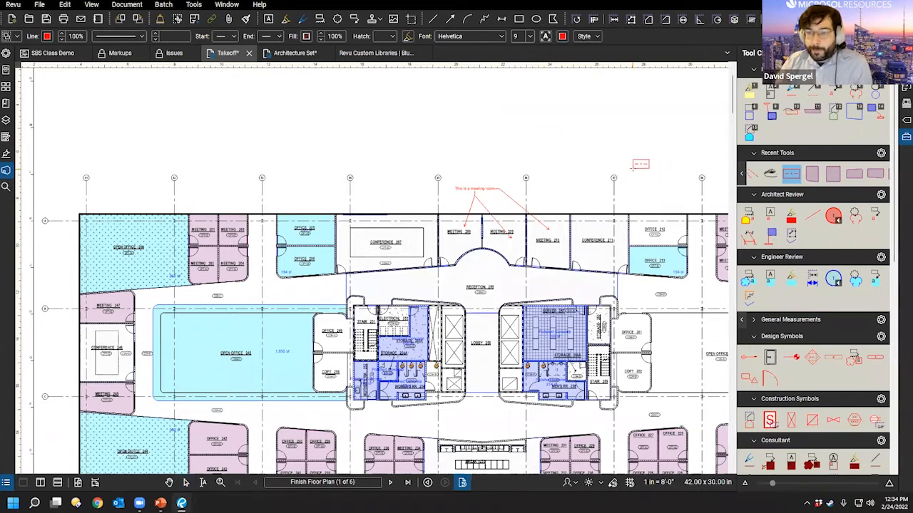
Step: Drag the dashed-rectangle recent tool into the Architect Review tool set
click(794, 174)
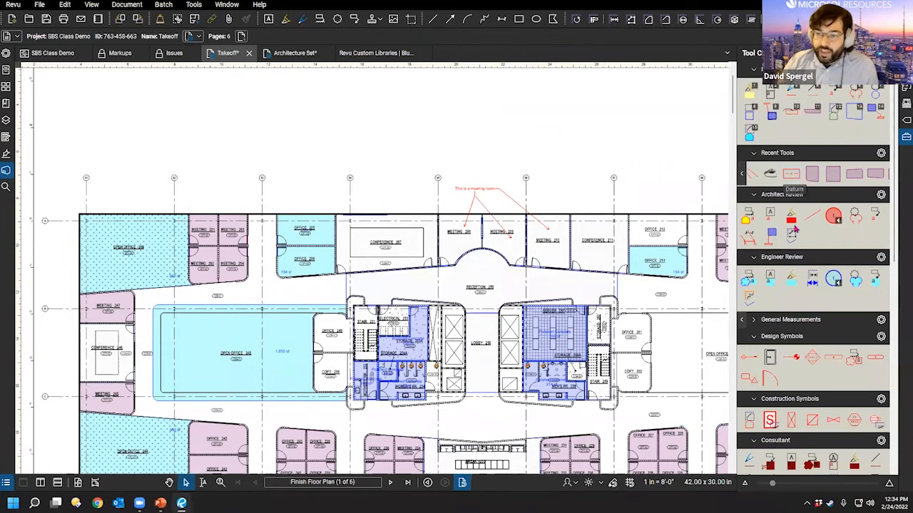
click(792, 176)
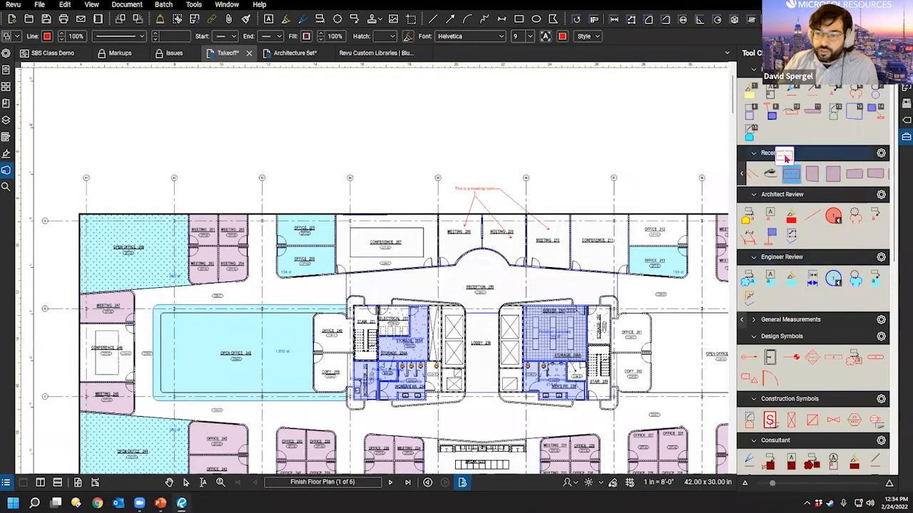
drag(798, 137, 815, 241)
key(Escape)
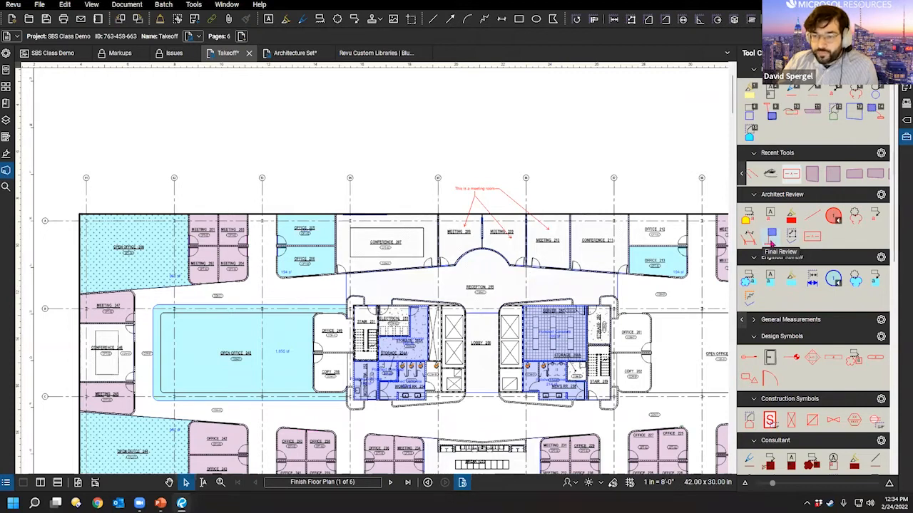
Step: Try the new rectangle tool from Architect Review, then cancel the unplaced markup
click(771, 236)
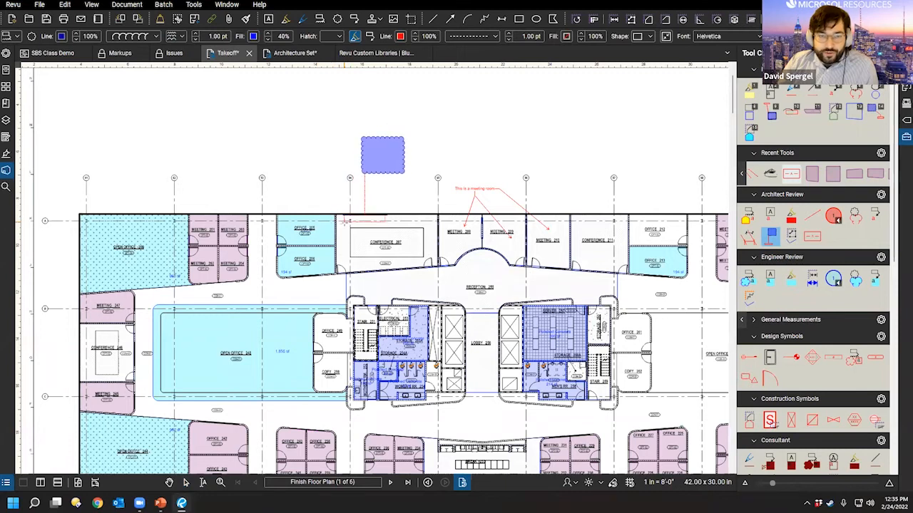
scroll(345, 221, up, 1)
scroll(324, 200, up, 1)
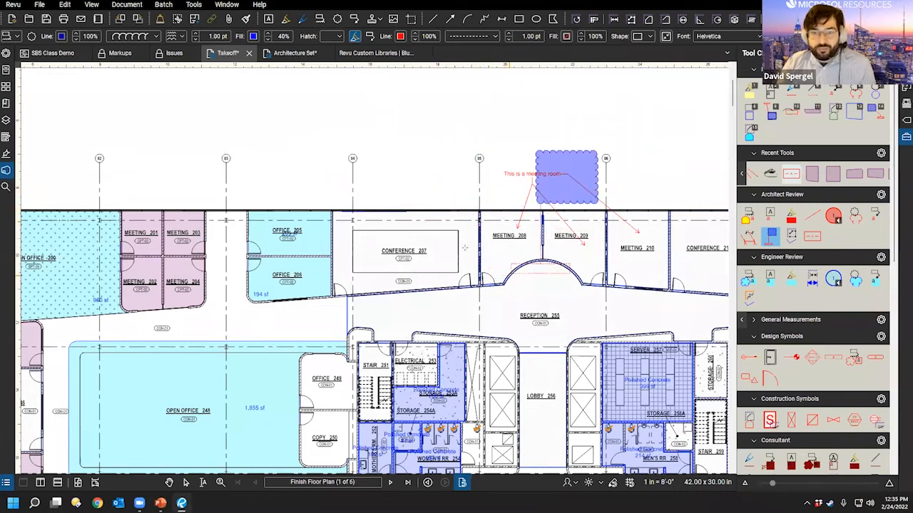
key(Escape)
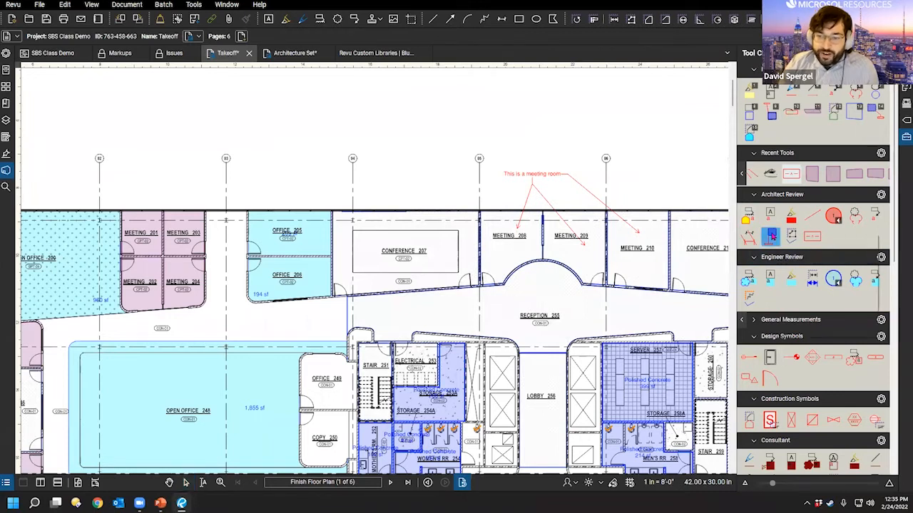
Step: Toggle the blue tool between properties and drawing mode, and enlarge the tool set icons
right_click(771, 236)
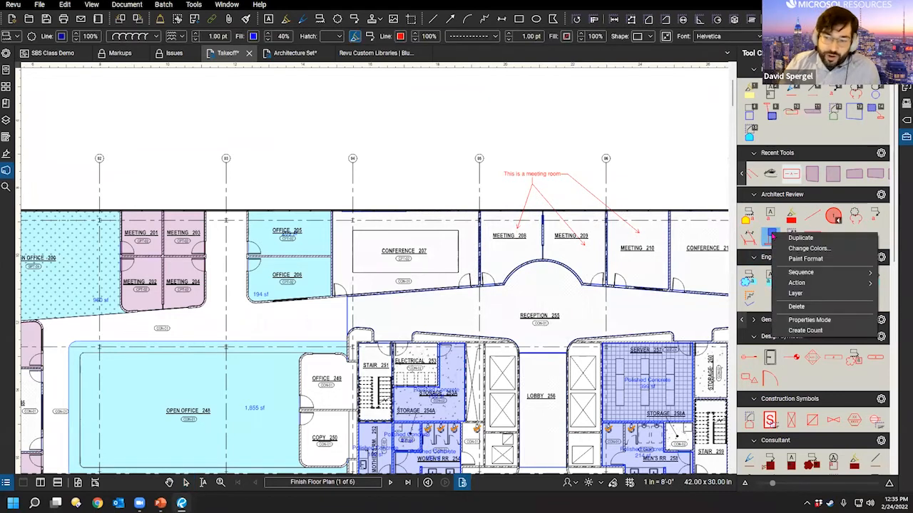
click(810, 321)
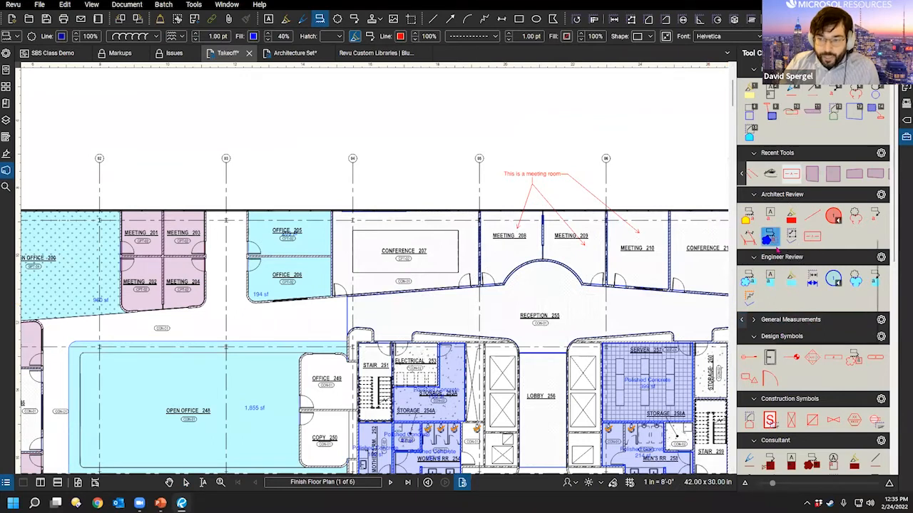
right_click(774, 241)
click(806, 325)
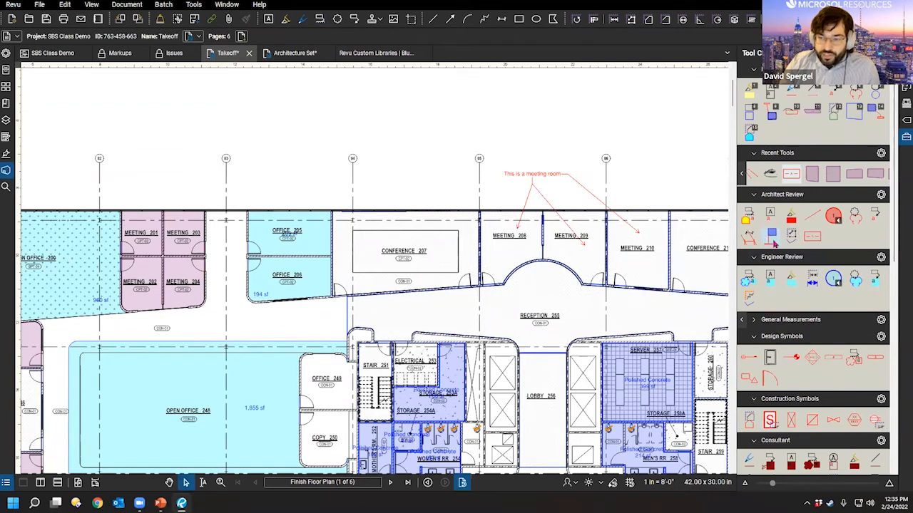
drag(783, 483, 848, 485)
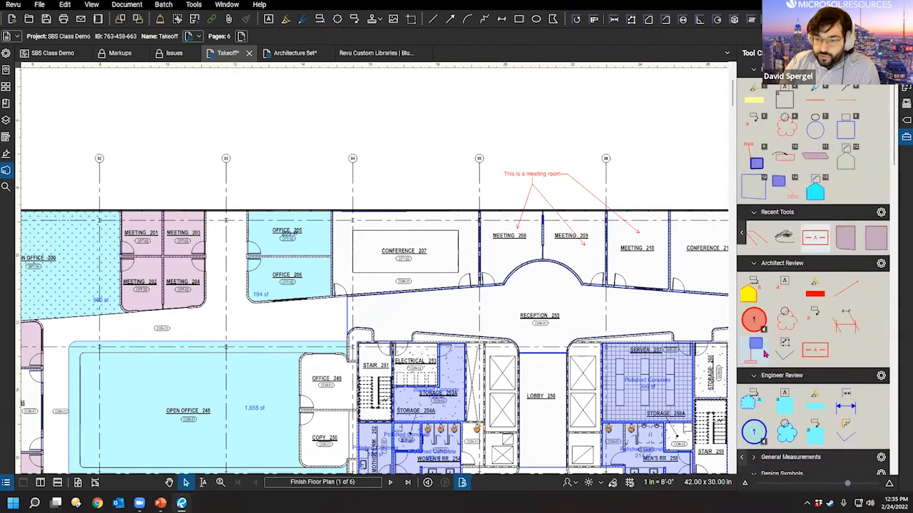
scroll(753, 90, down, 3)
scroll(756, 93, up, 2)
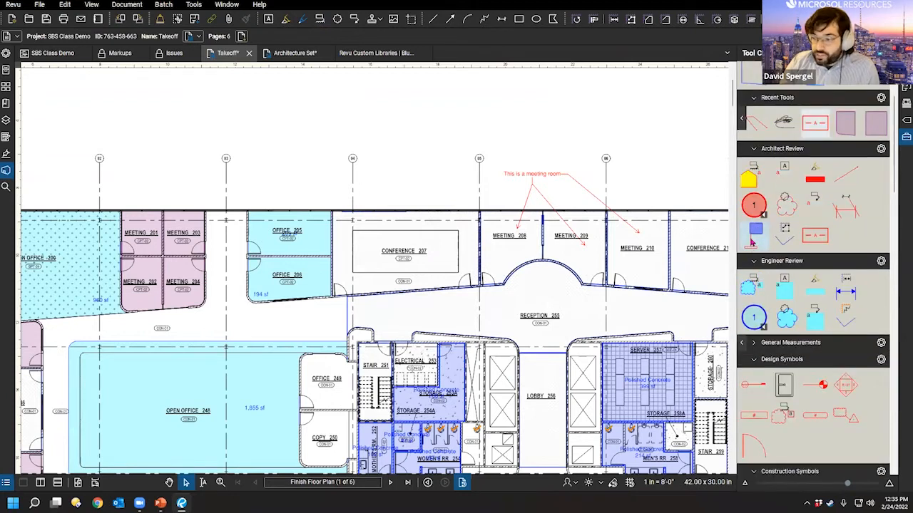
Step: Draw a blue cloud callout around Office 205 with an empty text box above the plan
click(755, 229)
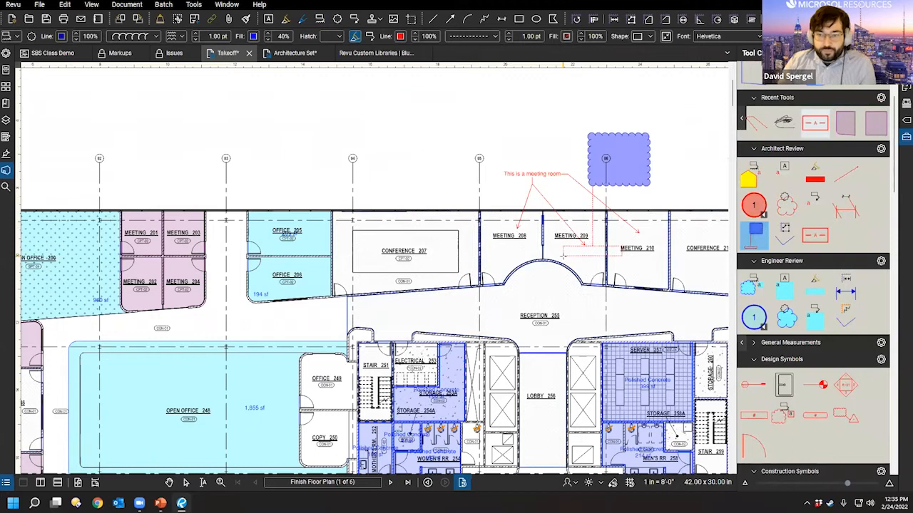
right_click(754, 243)
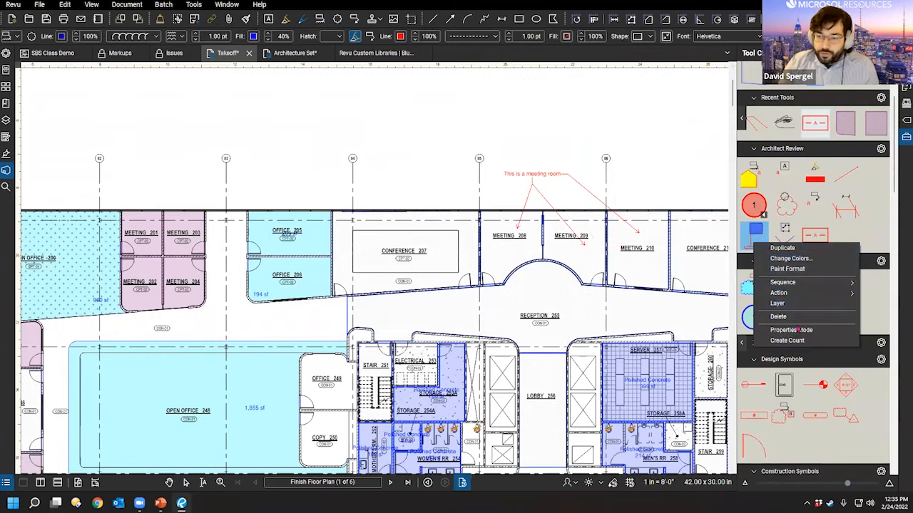
click(798, 329)
right_click(753, 241)
click(790, 328)
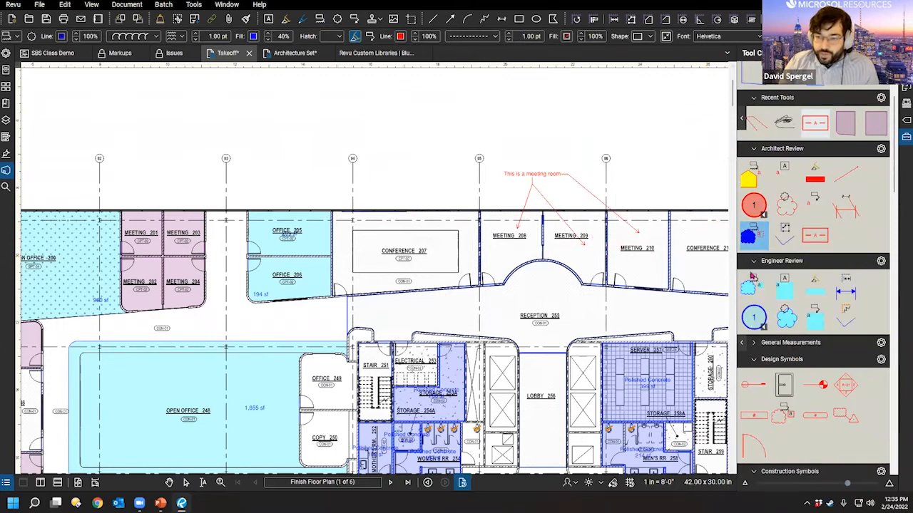
click(753, 236)
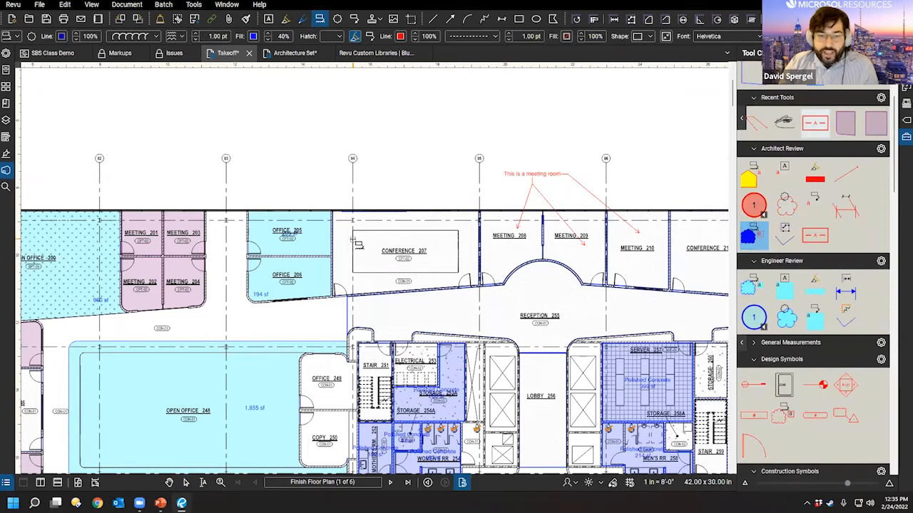
drag(240, 188, 329, 251)
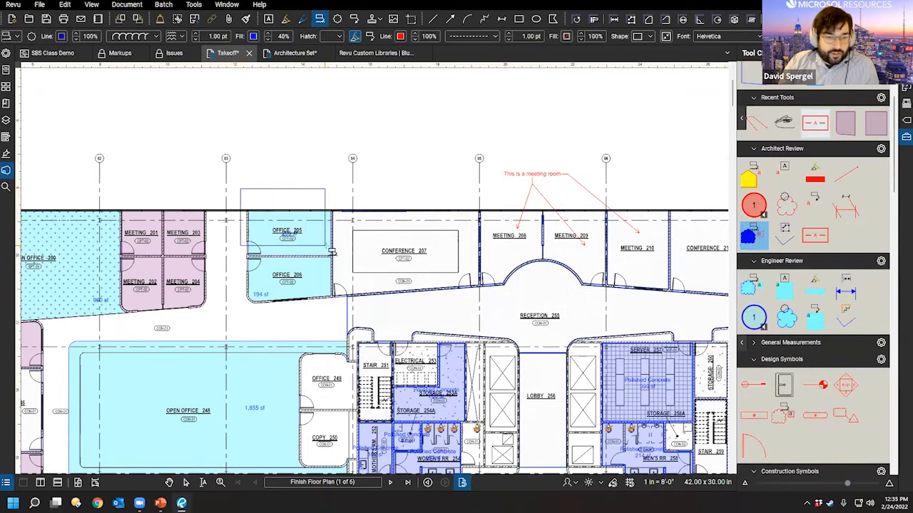
click(412, 129)
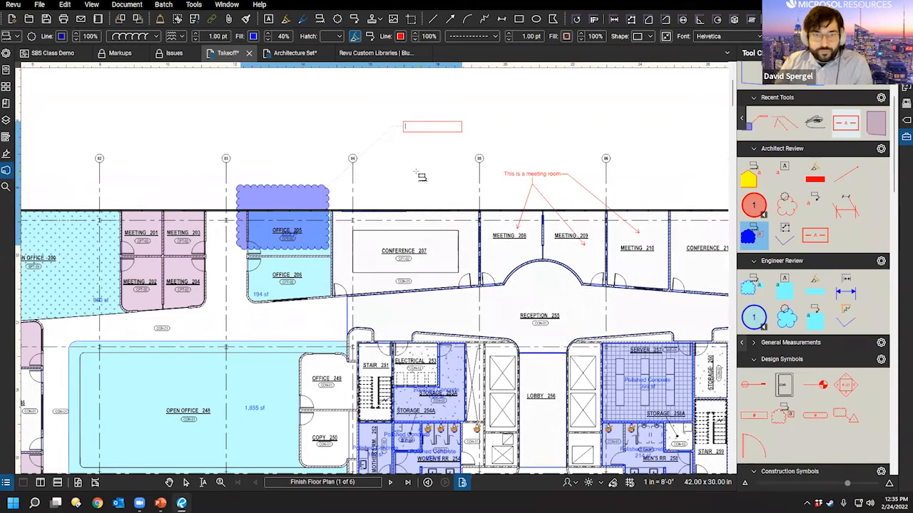
click(521, 146)
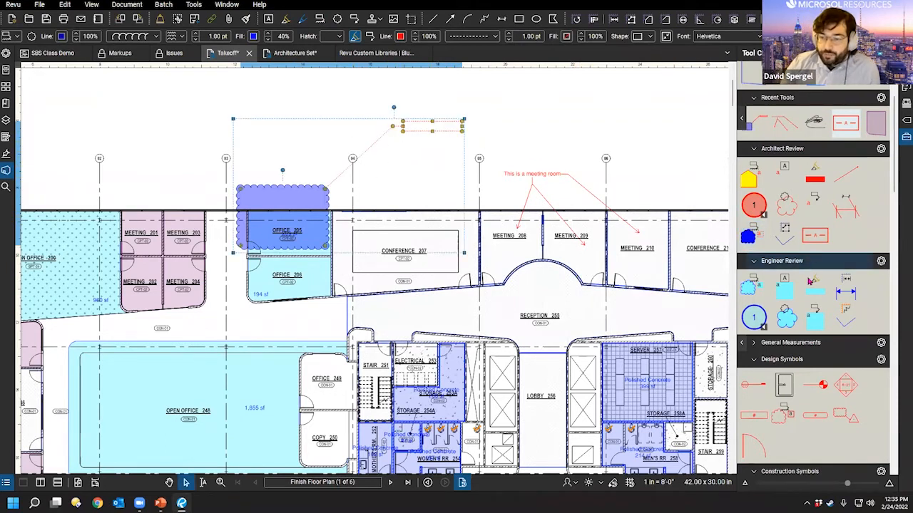
Step: Switch the cloud tool to drawing mode and back to properties mode, then open Architect Review's settings
right_click(759, 236)
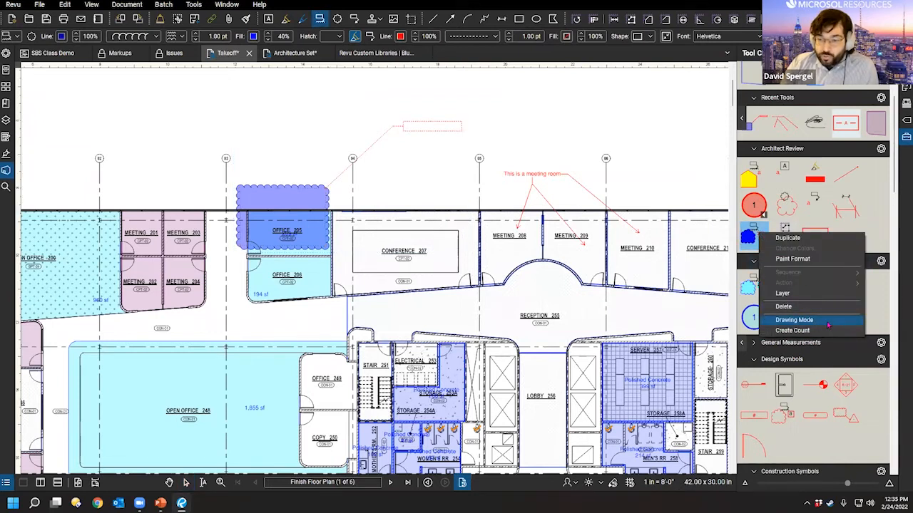
click(801, 320)
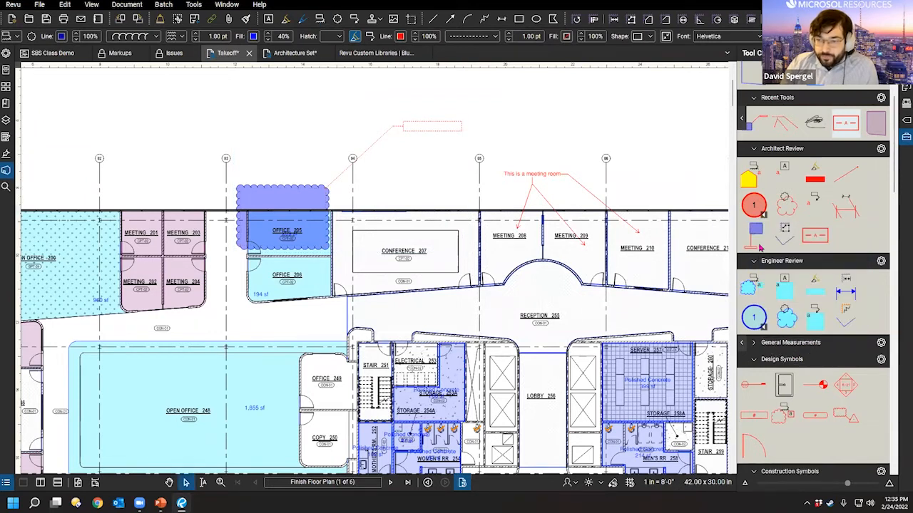
right_click(755, 241)
click(806, 327)
click(760, 242)
key(ctrl)
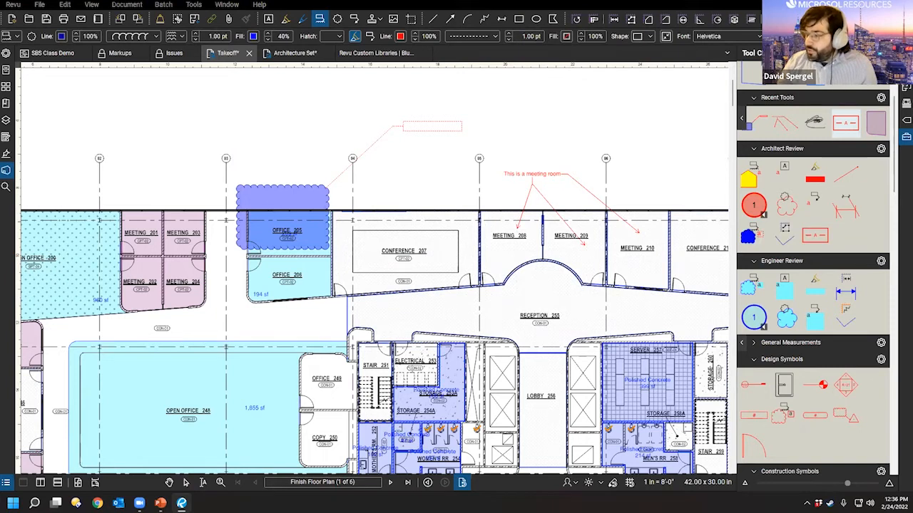
click(880, 148)
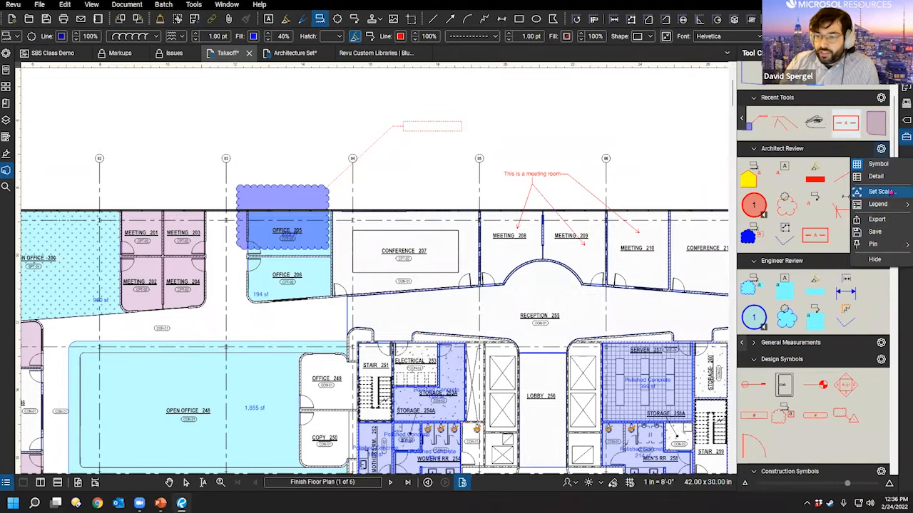
click(882, 192)
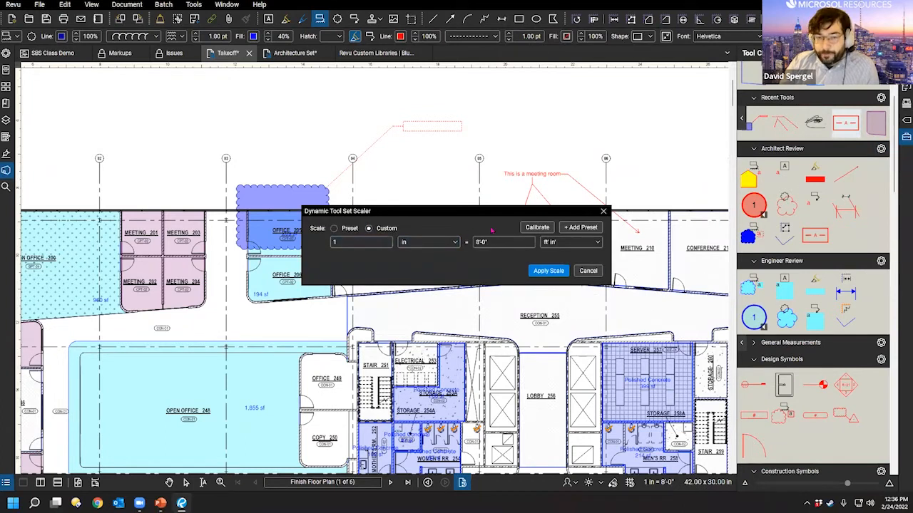
drag(407, 213, 380, 229)
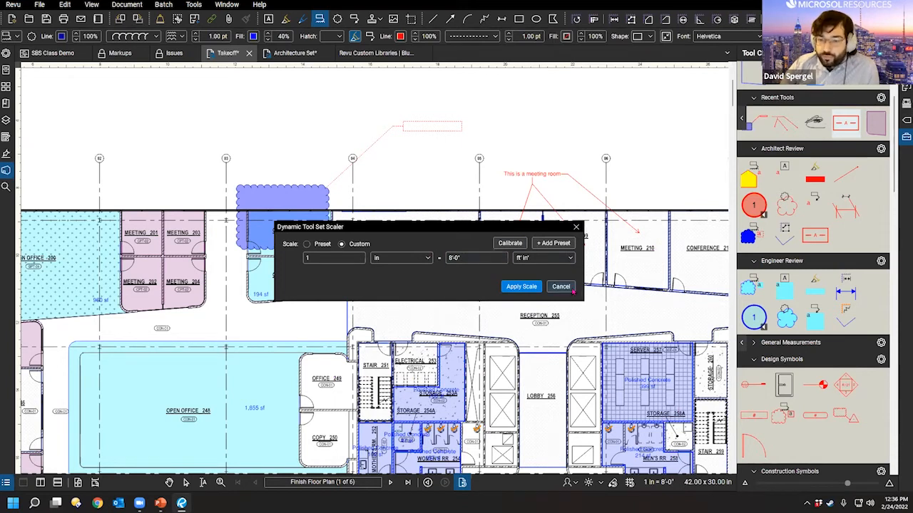
click(570, 289)
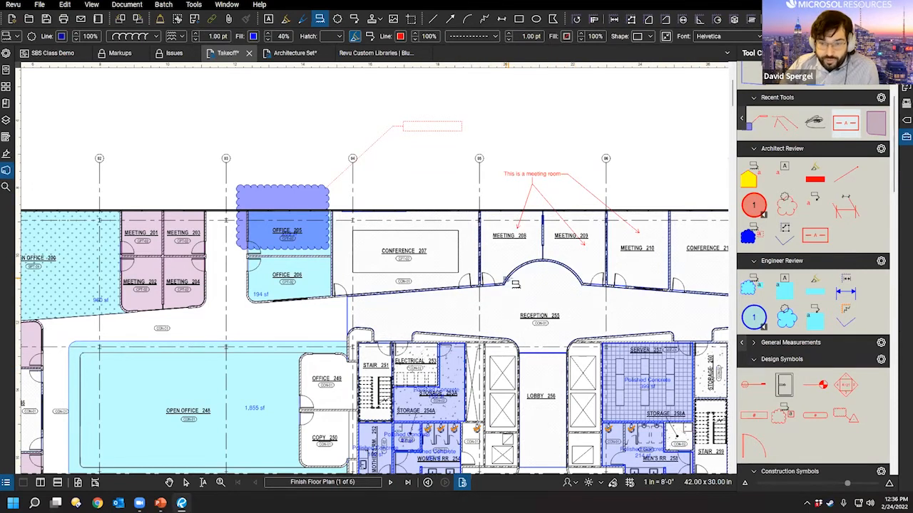
Step: Select the 'This is a meeting room' callout, then enter and exit its text editing
key(Escape)
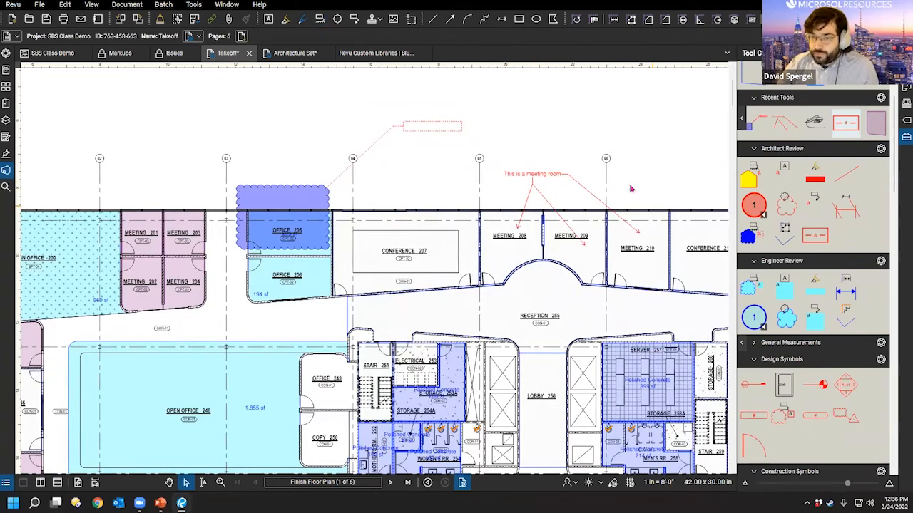
click(531, 174)
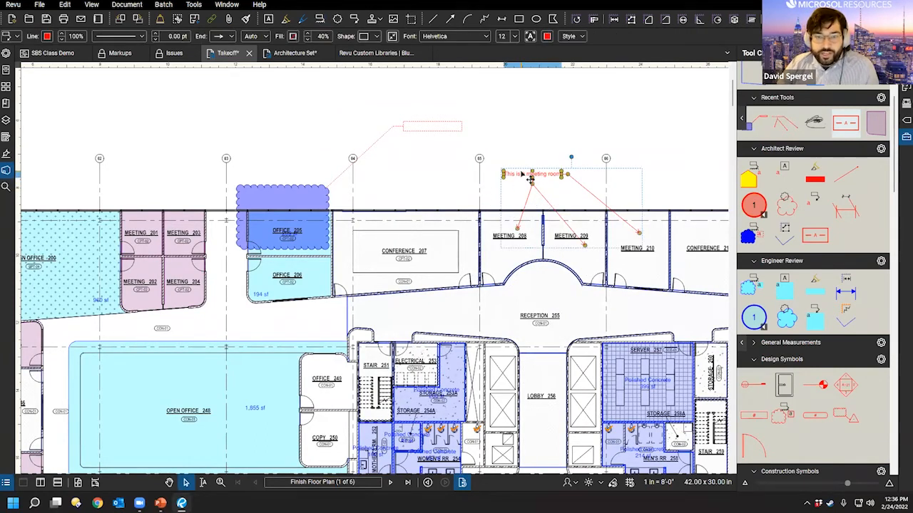
right_click(530, 177)
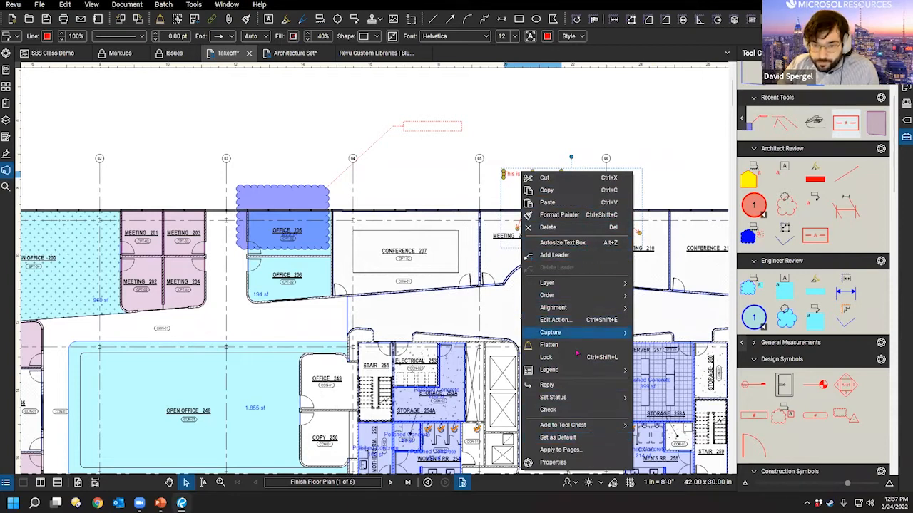
click(478, 158)
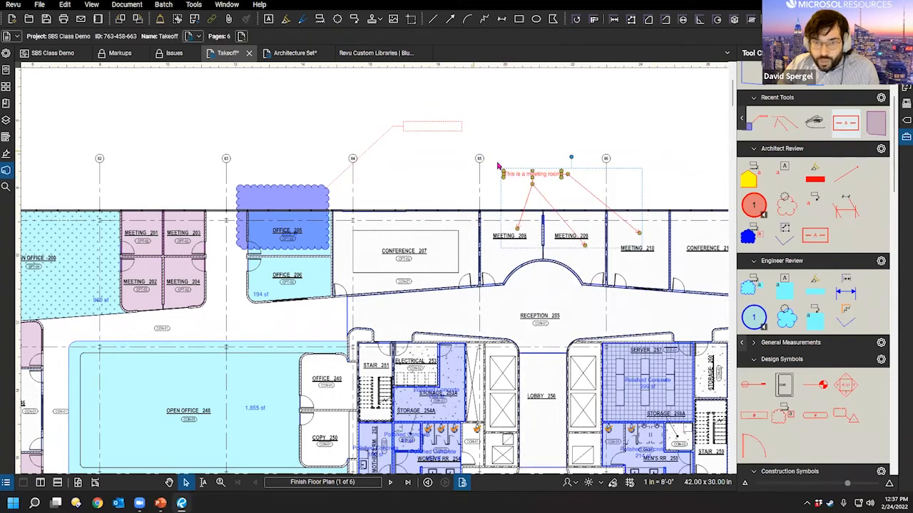
double_click(525, 176)
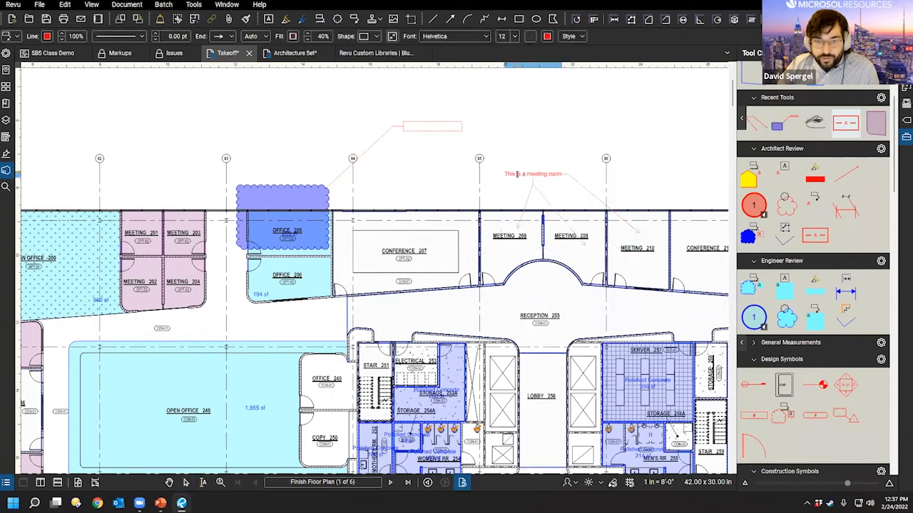
key(Escape)
Step: Re-edit the callout text without changes, then reopen the callout's context menu
double_click(518, 174)
right_click(518, 169)
click(515, 172)
right_click(516, 173)
click(515, 176)
right_click(520, 188)
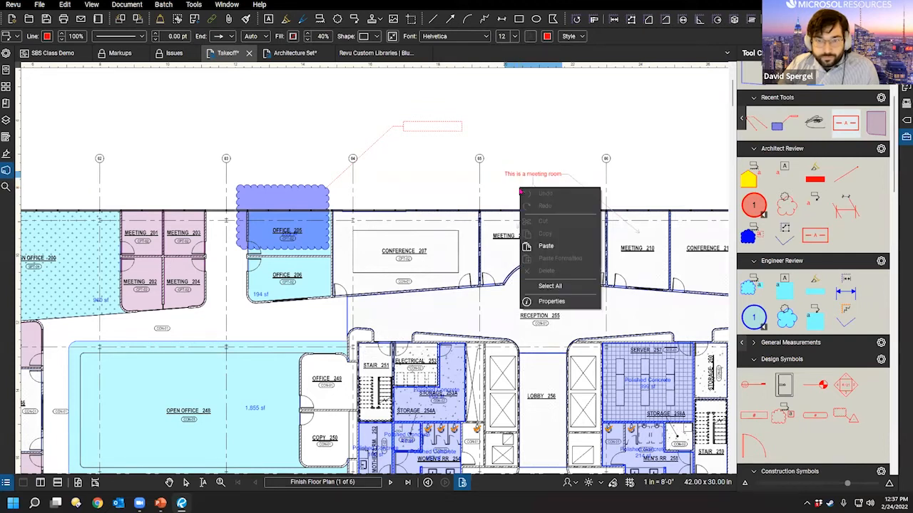
click(508, 186)
click(502, 221)
click(550, 196)
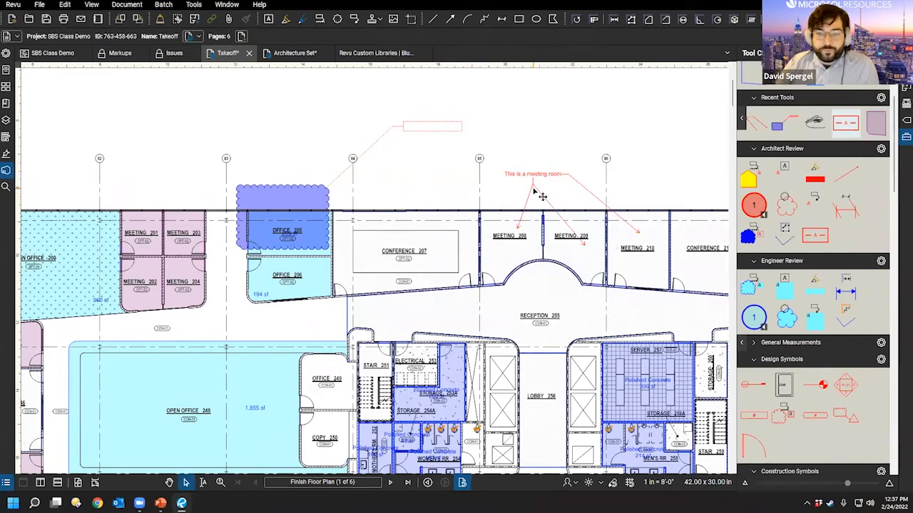
right_click(534, 190)
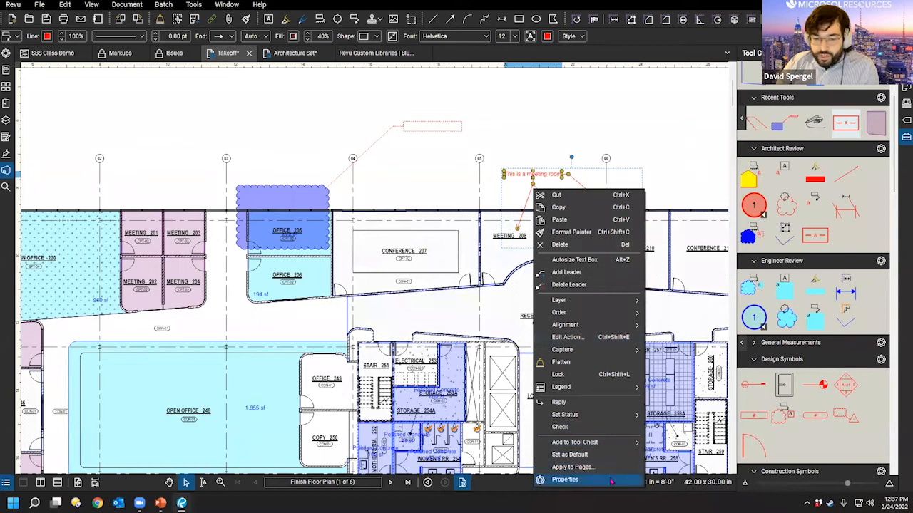
Step: Review the meeting room callout's Properties panel, then deselect it and collapse the panel
click(564, 480)
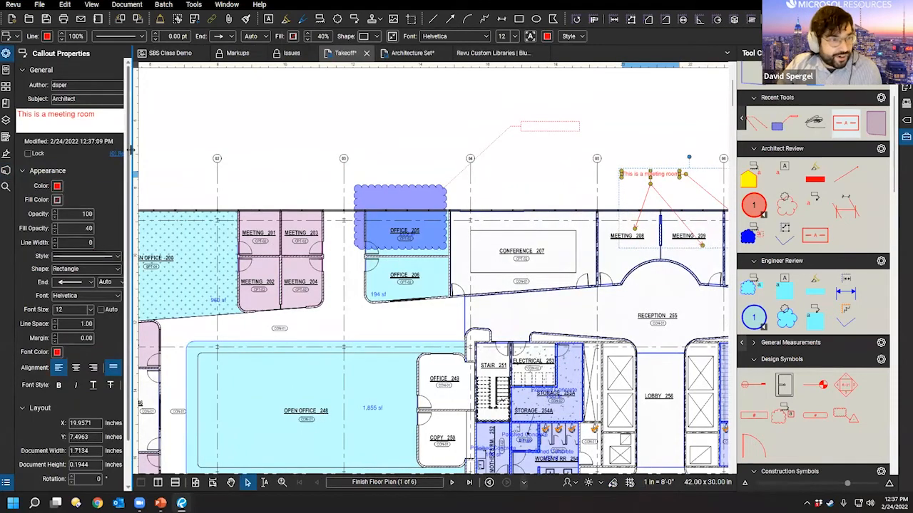
scroll(211, 375, down, 2)
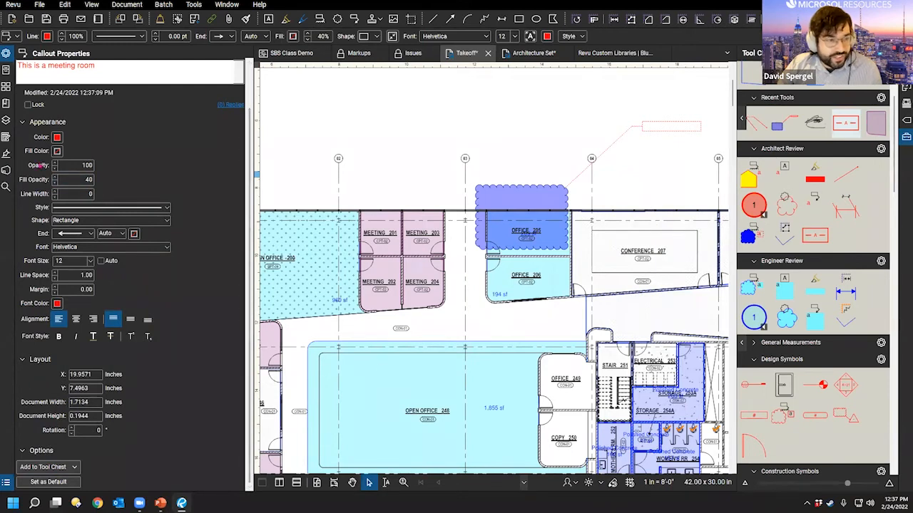
scroll(244, 313, up, 2)
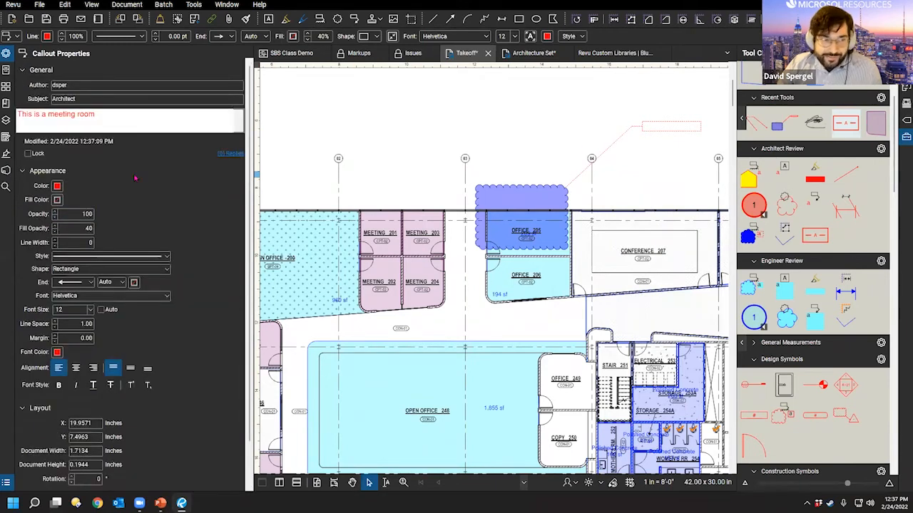
scroll(206, 270, down, 2)
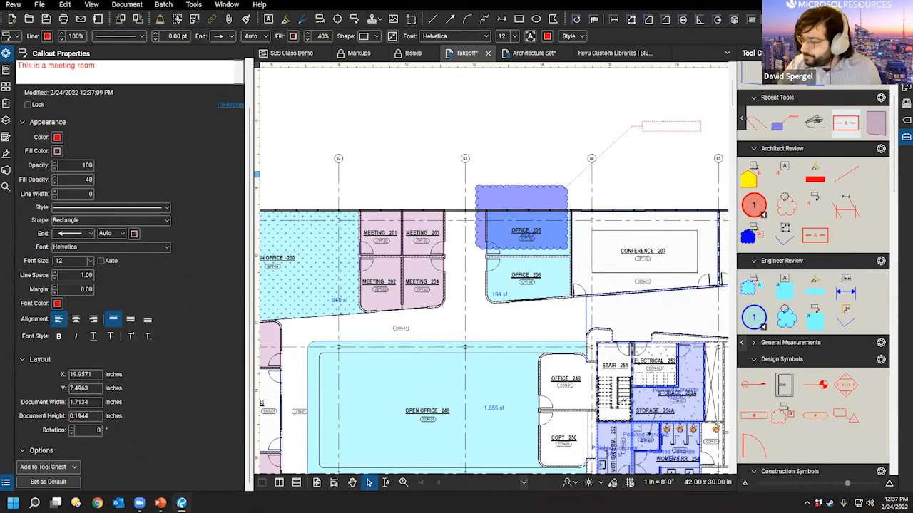
click(464, 140)
double_click(255, 118)
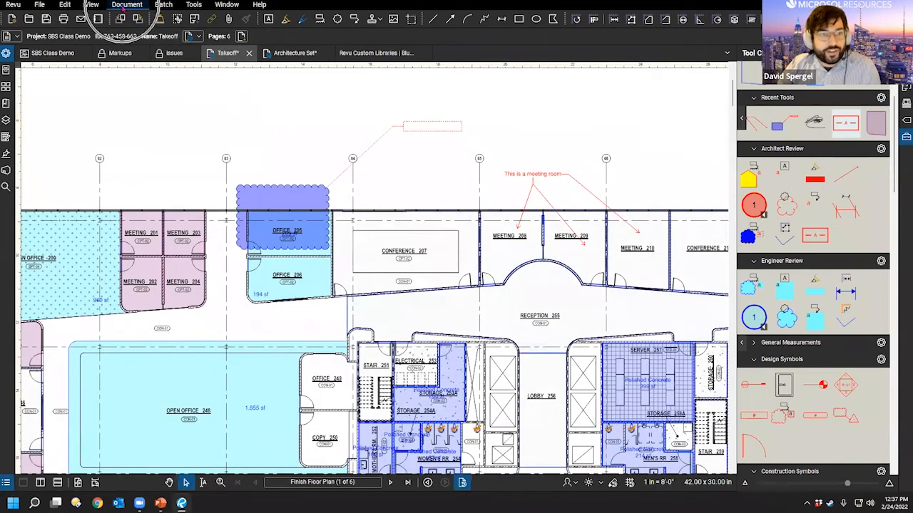
Step: Open the markup translation settings, keep English as source and target, and close without translating
click(124, 5)
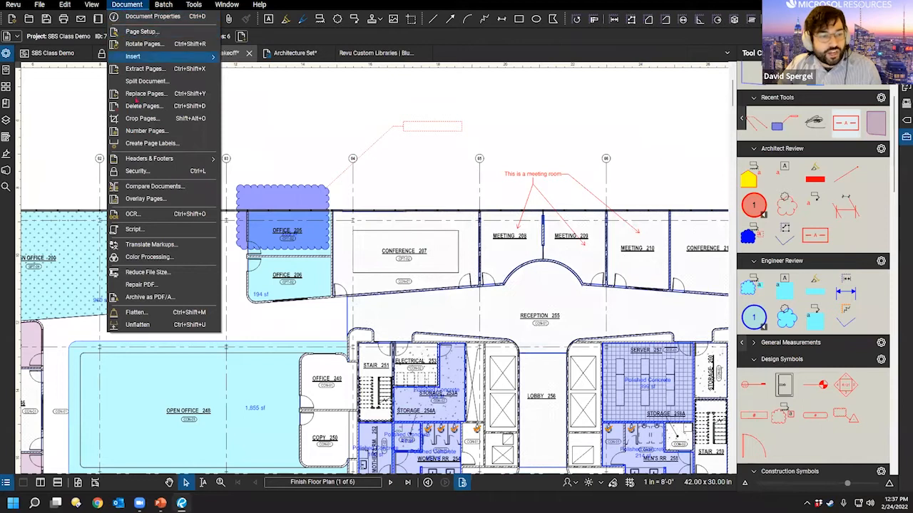
click(152, 245)
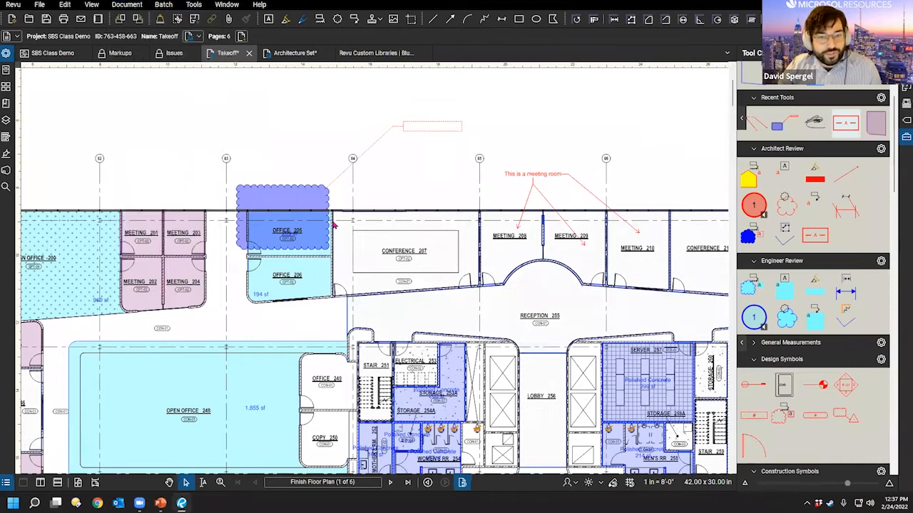
click(464, 227)
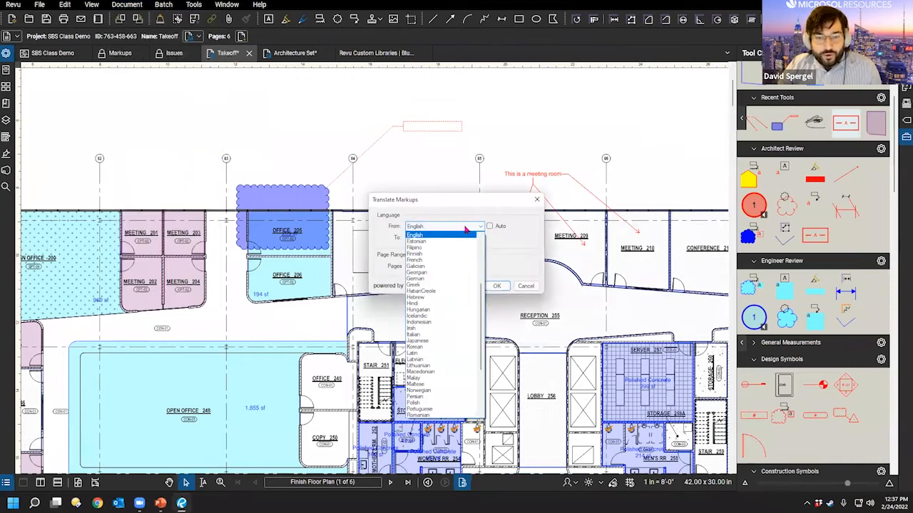
scroll(467, 288, down, 4)
scroll(460, 287, up, 8)
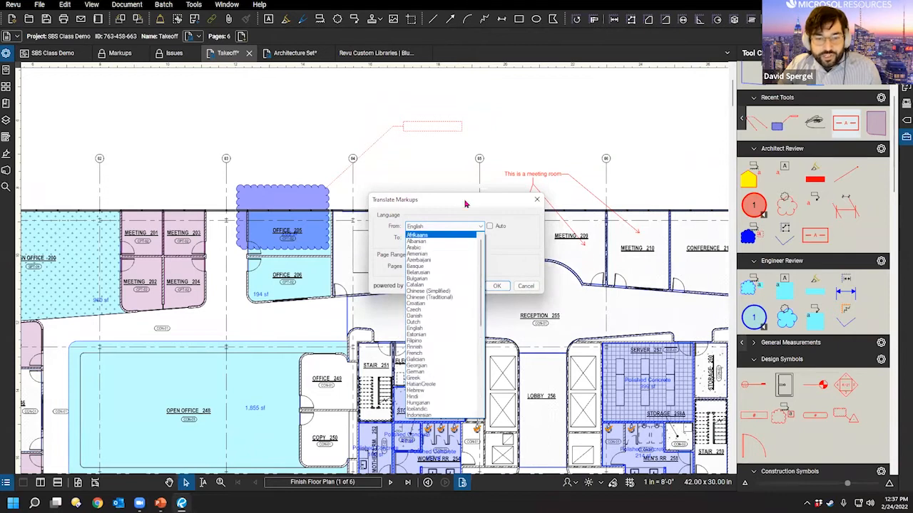
click(465, 204)
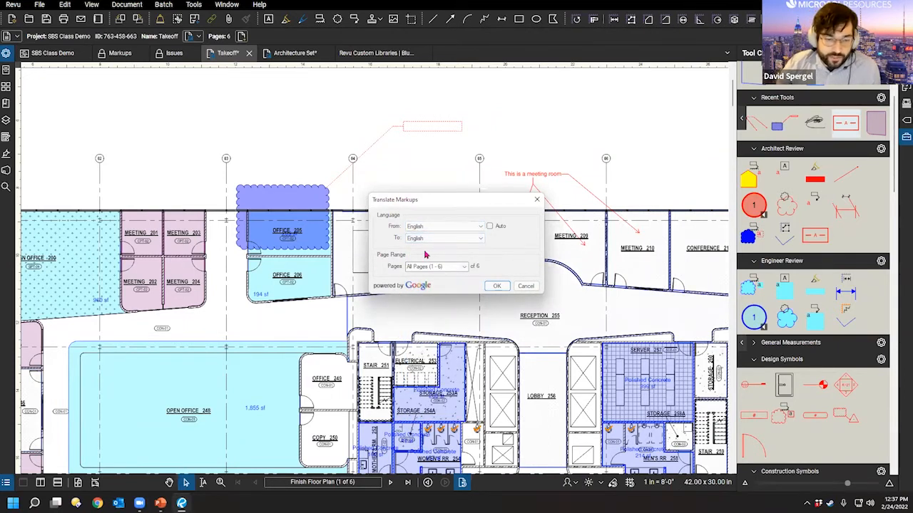
click(480, 237)
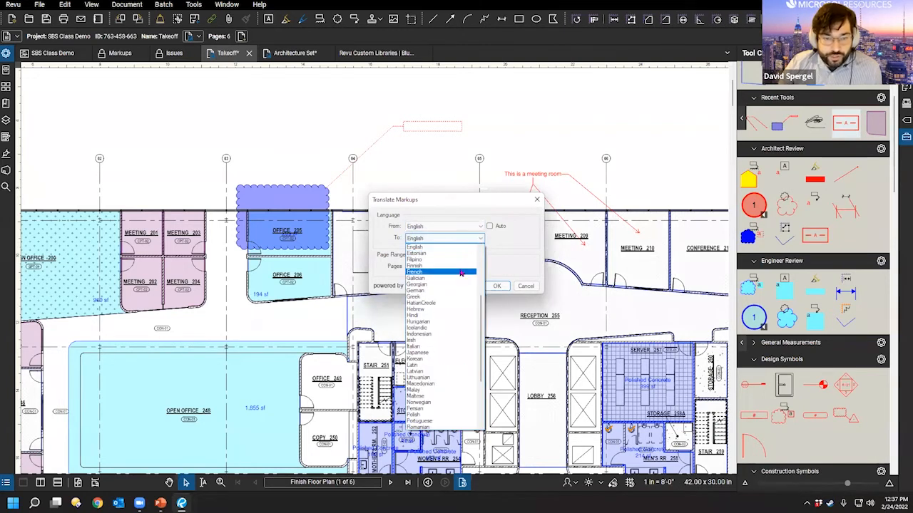
click(528, 245)
click(499, 288)
click(527, 286)
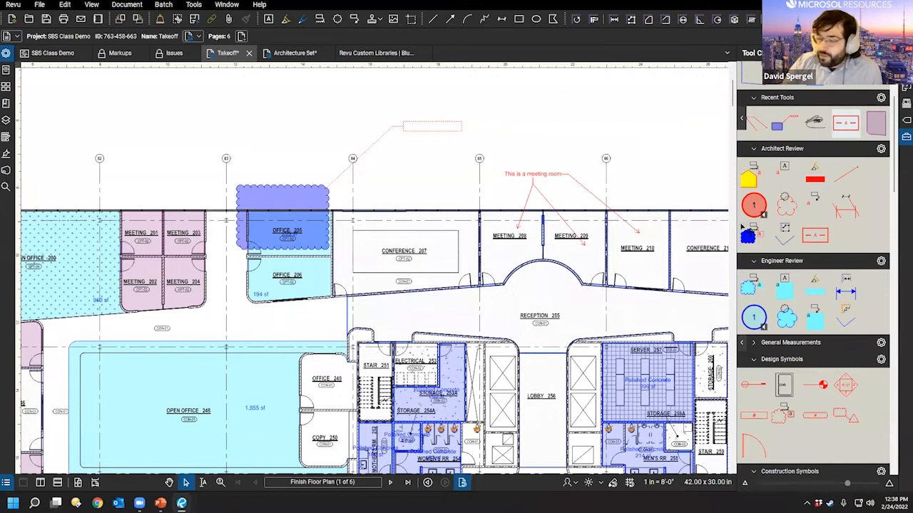
scroll(408, 164, down, 3)
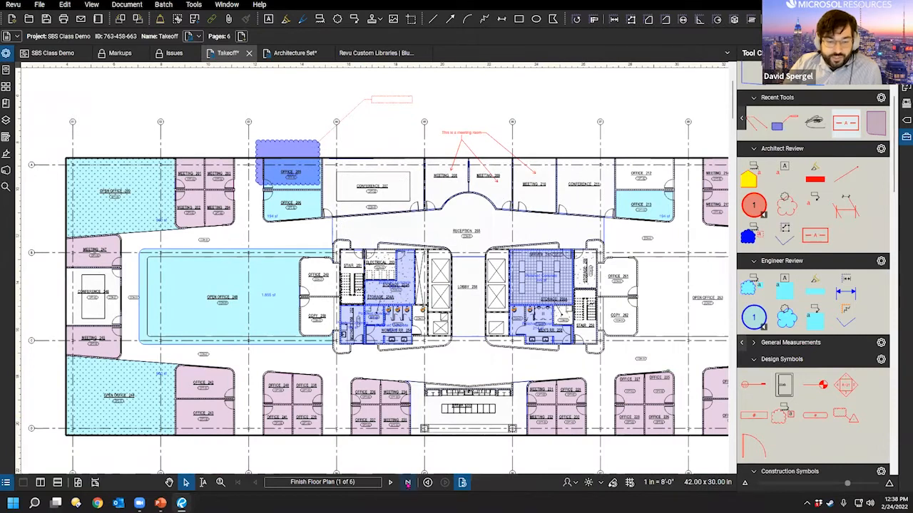
Step: Switch to the Architecture Set and go back to the A0.00 symbols sheet
click(298, 53)
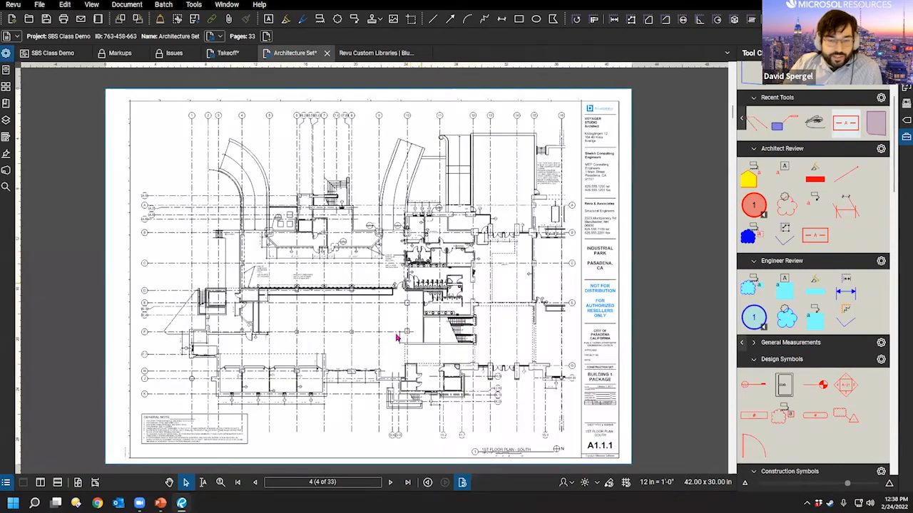
click(254, 482)
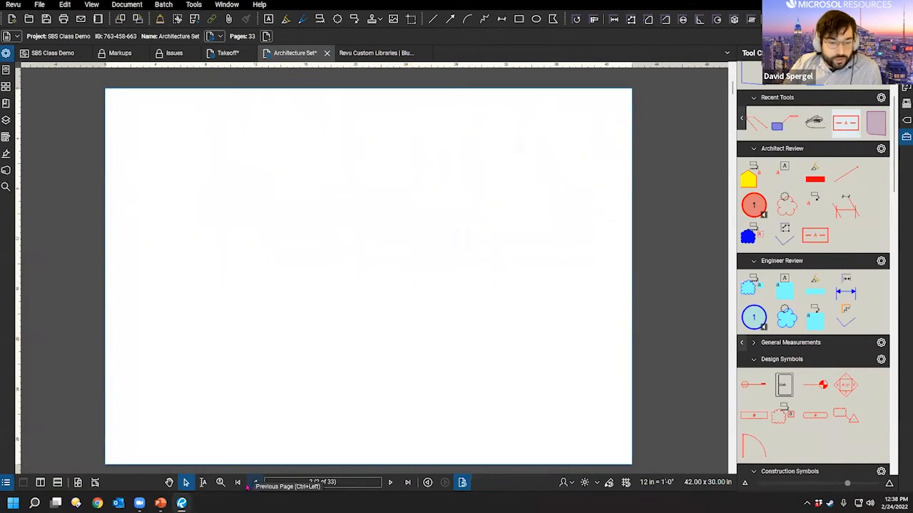
right_click(241, 488)
click(159, 287)
scroll(598, 335, up, 4)
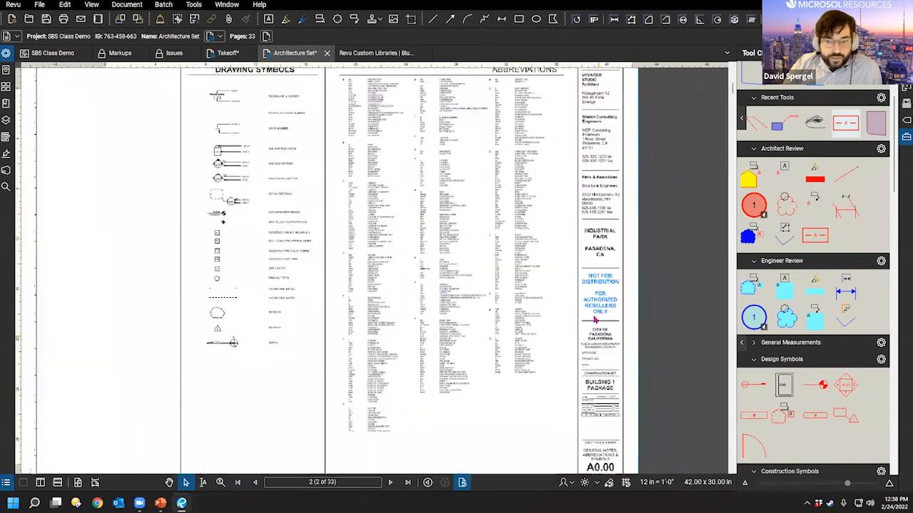
Step: Open Color Processing, try Colorize, then switch to Modify Colors
click(128, 5)
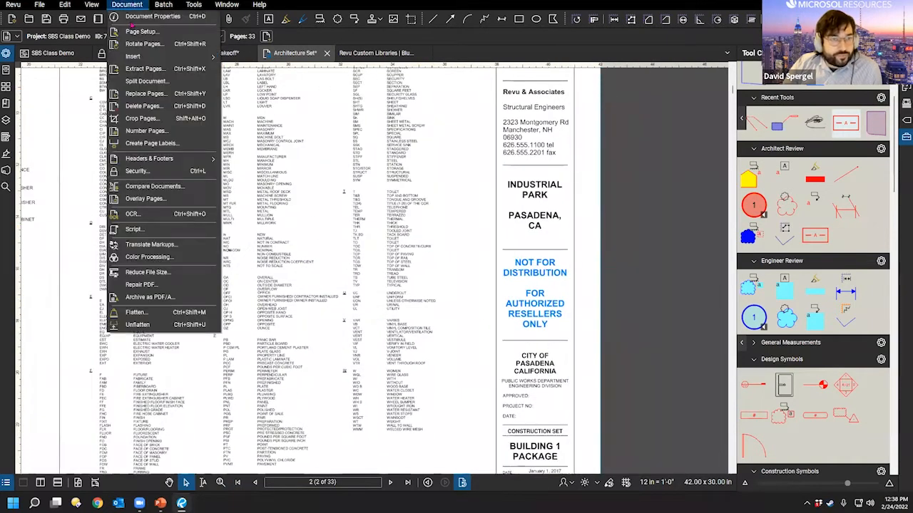
click(161, 257)
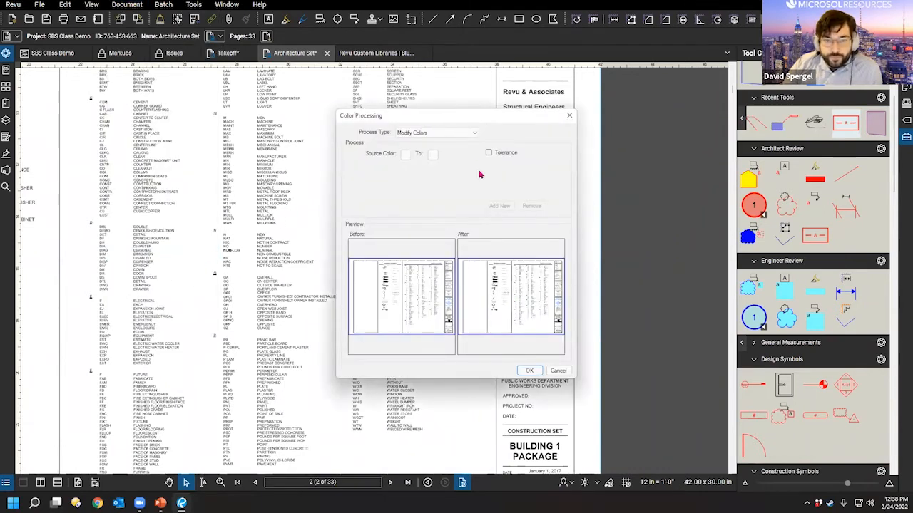
drag(466, 116, 318, 82)
click(297, 99)
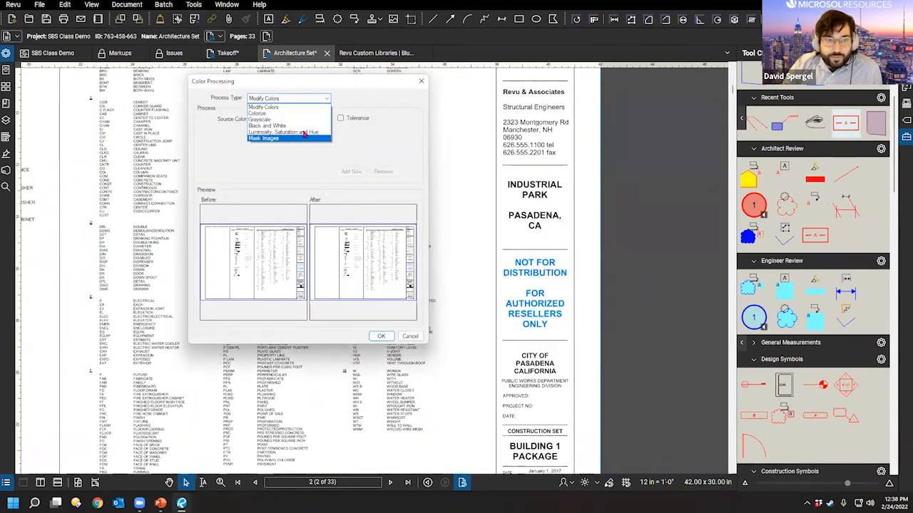
click(300, 114)
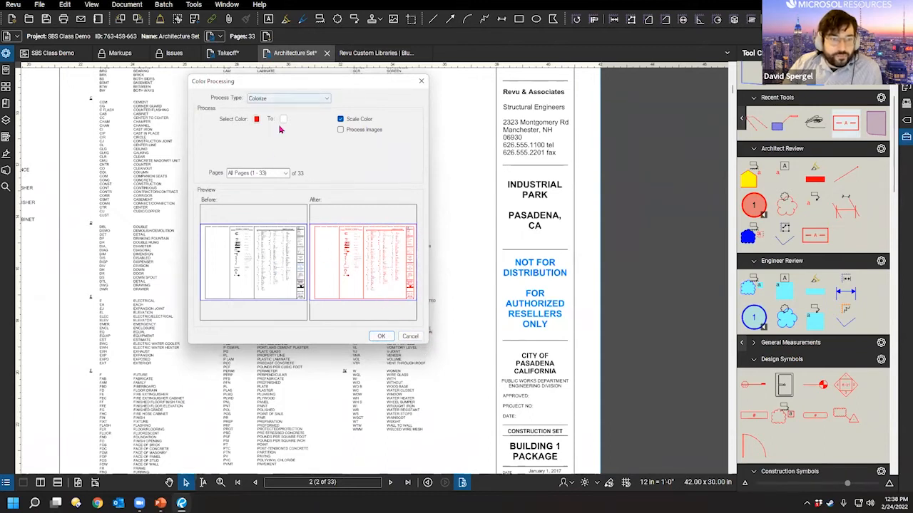
click(296, 99)
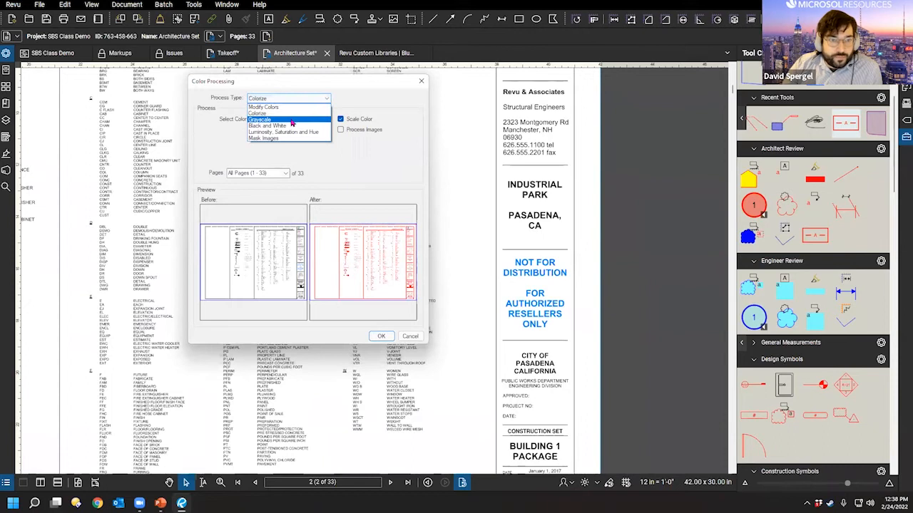
click(289, 107)
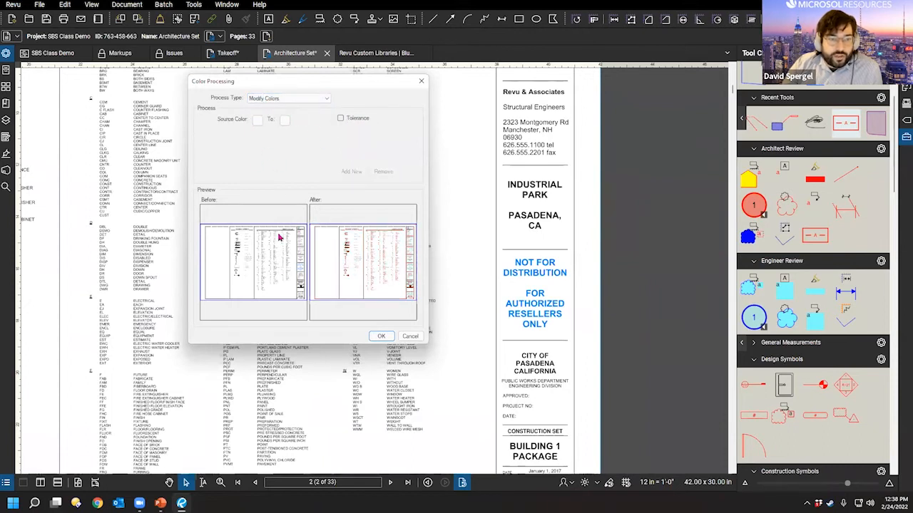
Step: Set the first colour rule to replace blue with red
click(256, 122)
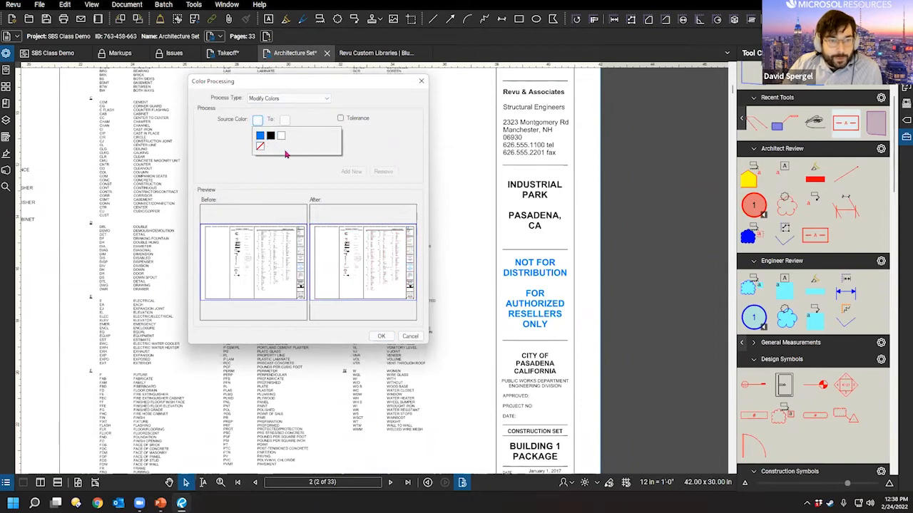
click(223, 171)
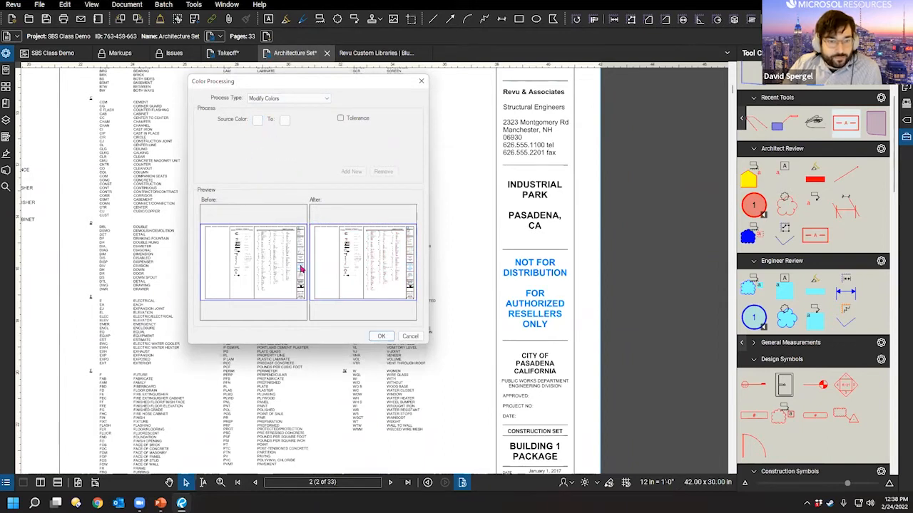
click(284, 120)
click(252, 154)
click(257, 119)
click(263, 140)
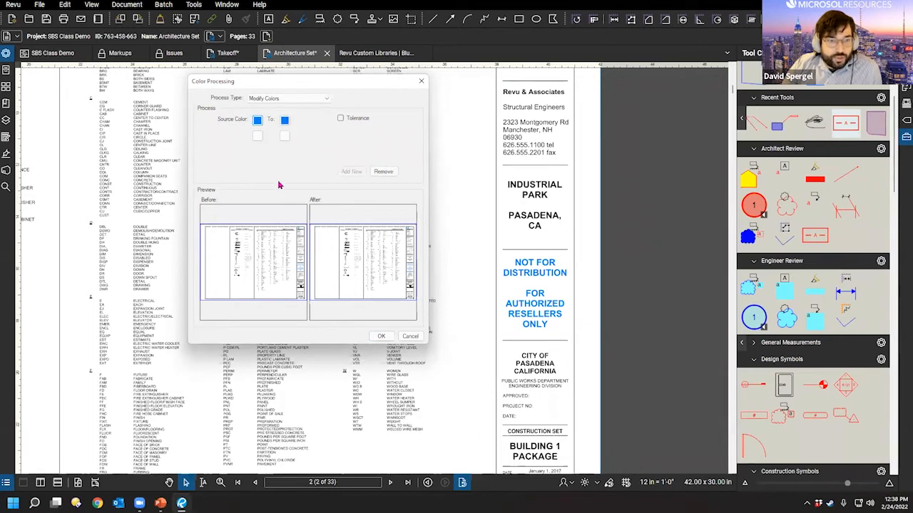
click(284, 120)
click(292, 155)
key(ctrl)
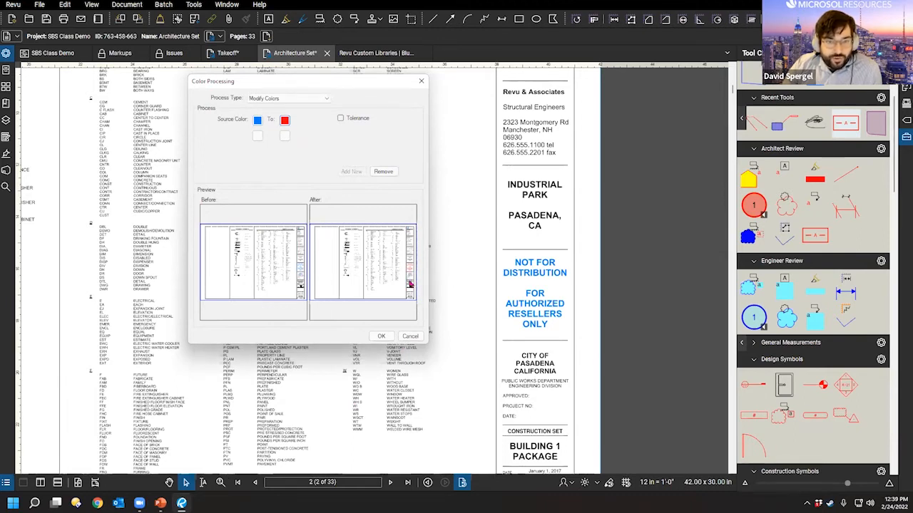
Step: Add a rule turning black into green, then cancel without applying
click(257, 136)
click(259, 151)
click(284, 136)
click(335, 162)
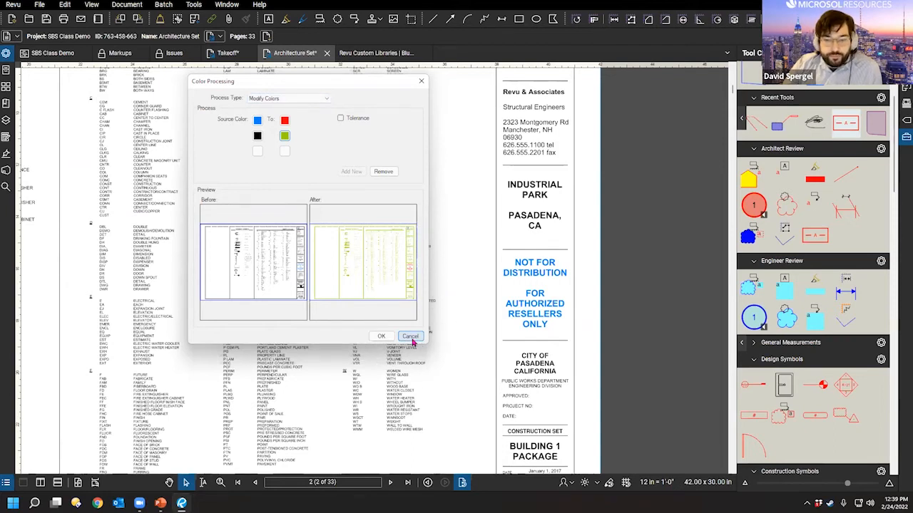
click(418, 345)
drag(374, 263, 392, 278)
scroll(393, 278, down, 3)
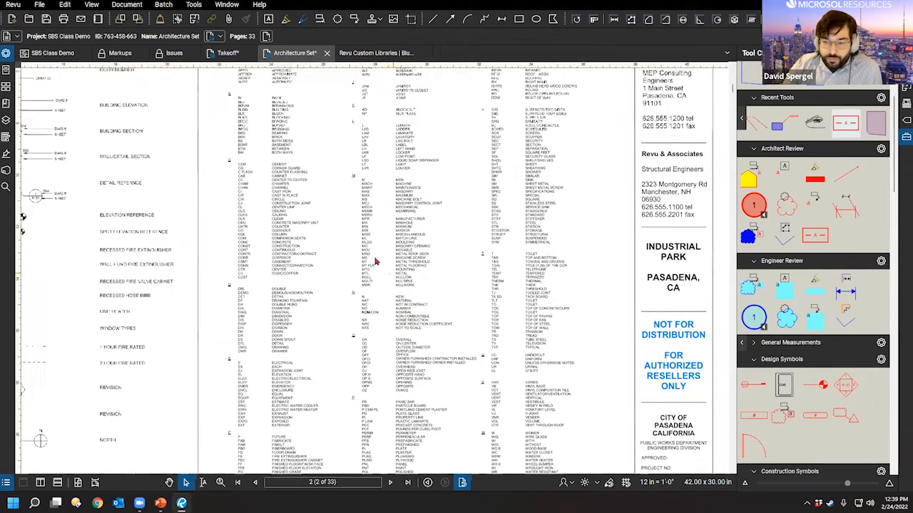
click(127, 5)
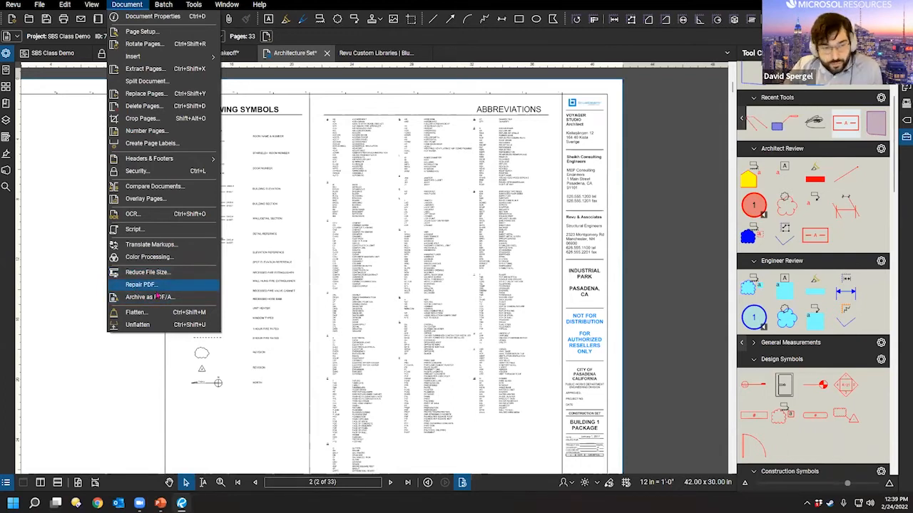
click(152, 286)
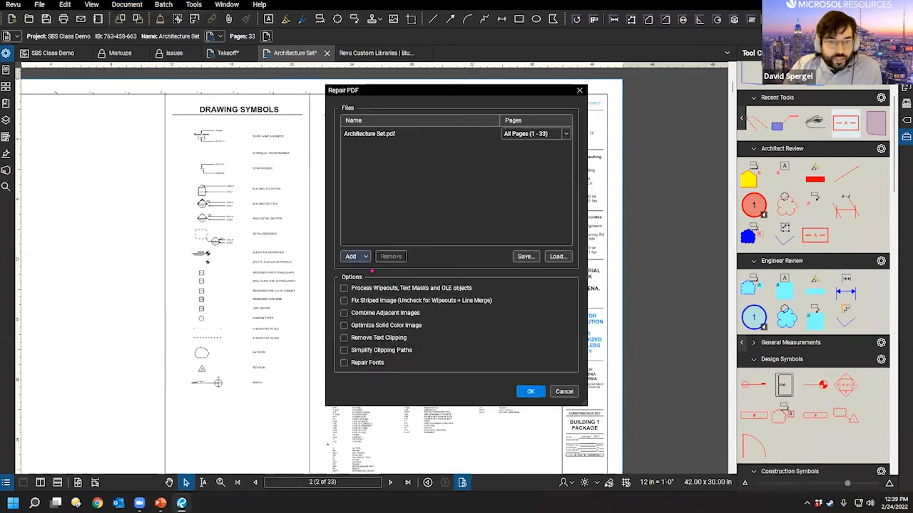
click(391, 313)
click(388, 338)
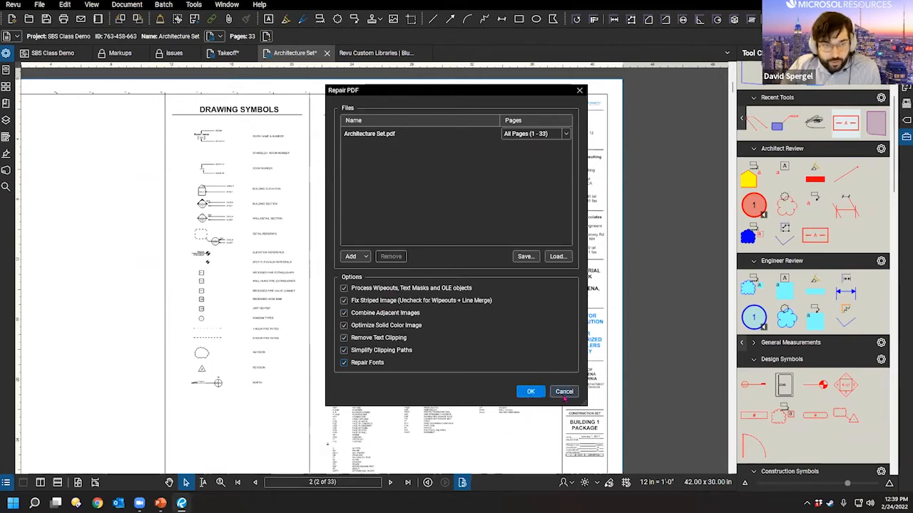
click(561, 393)
Step: Open Reduce File Size with a Custom Preset and review its Images, Fonts and Miscellaneous settings
click(127, 4)
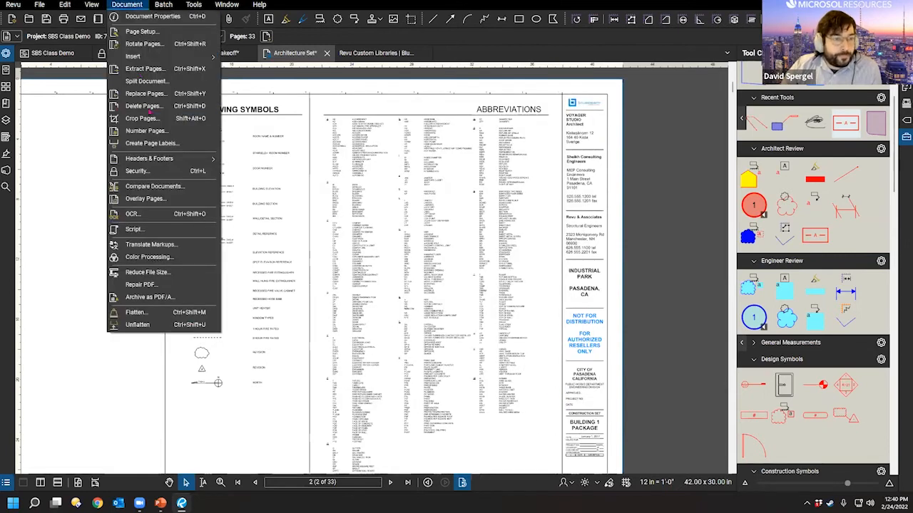
click(159, 271)
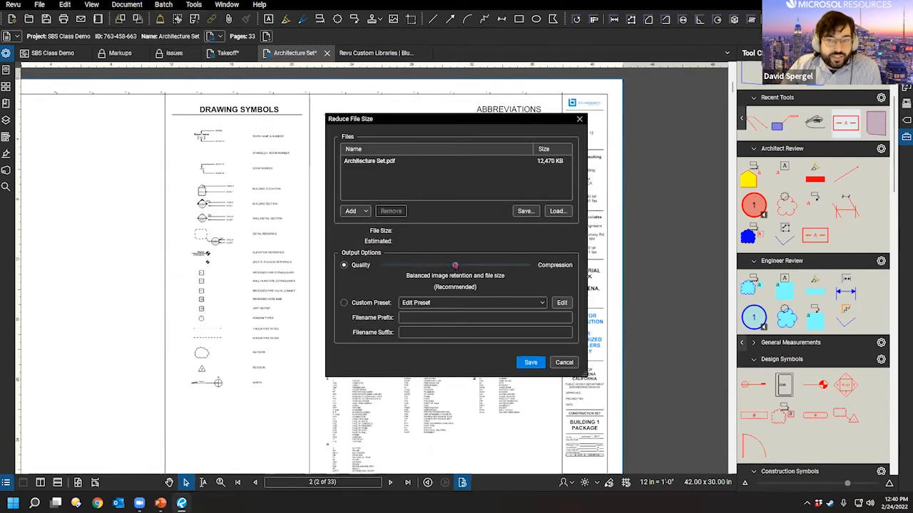
click(561, 303)
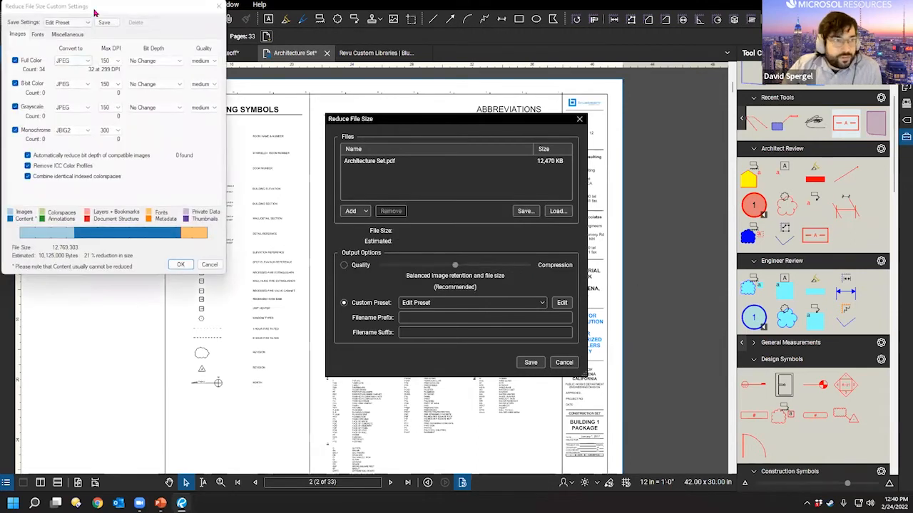
drag(97, 13, 312, 112)
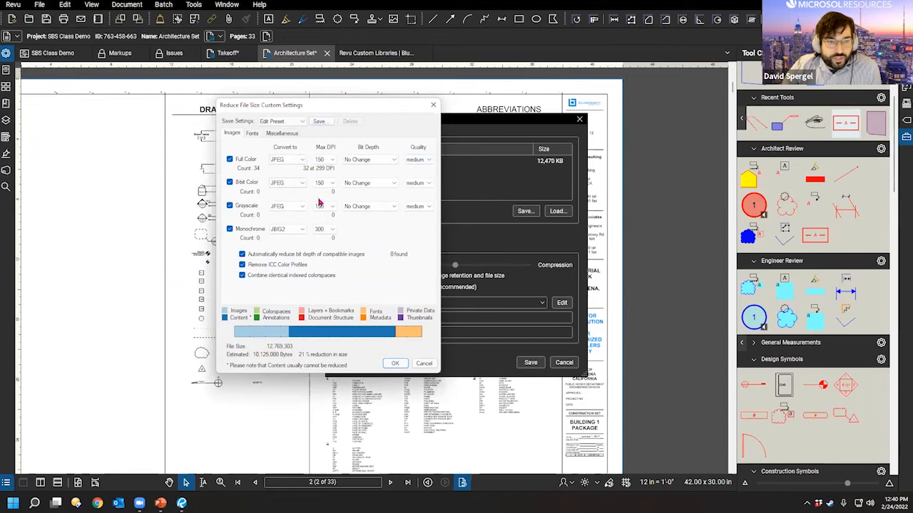
click(252, 134)
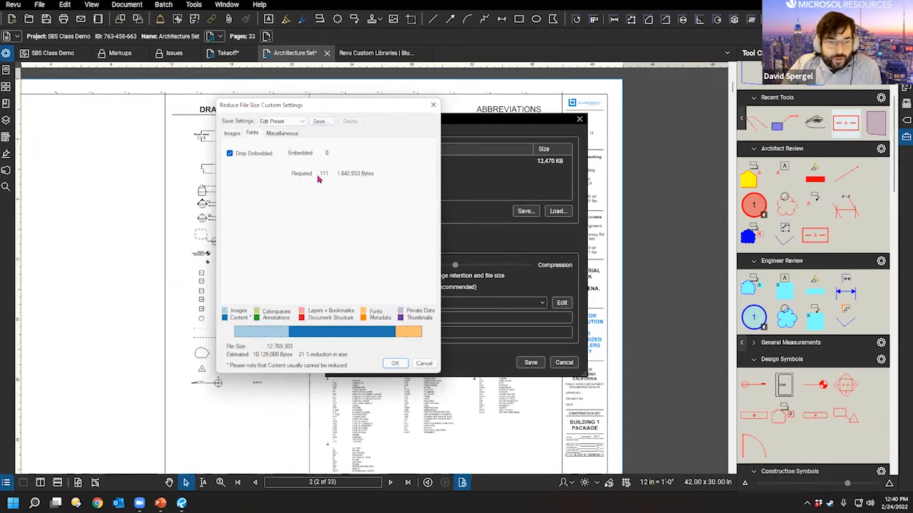
click(282, 133)
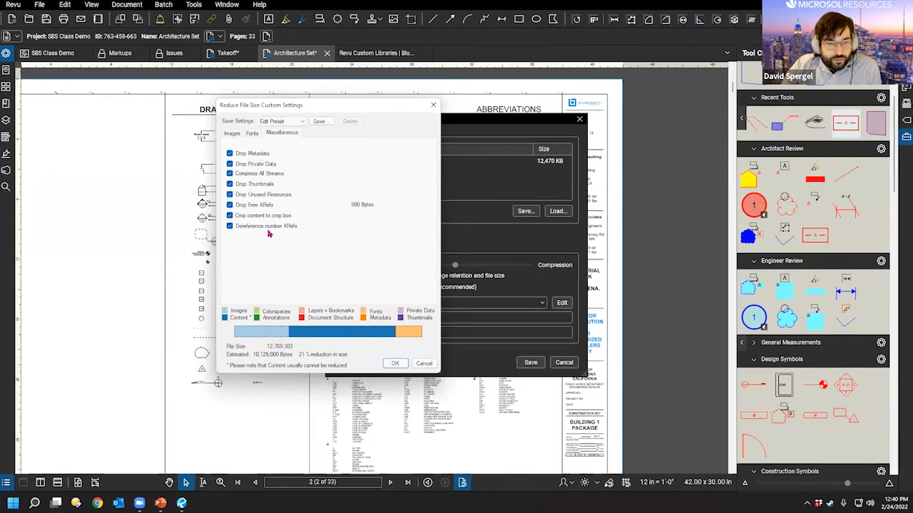
click(240, 136)
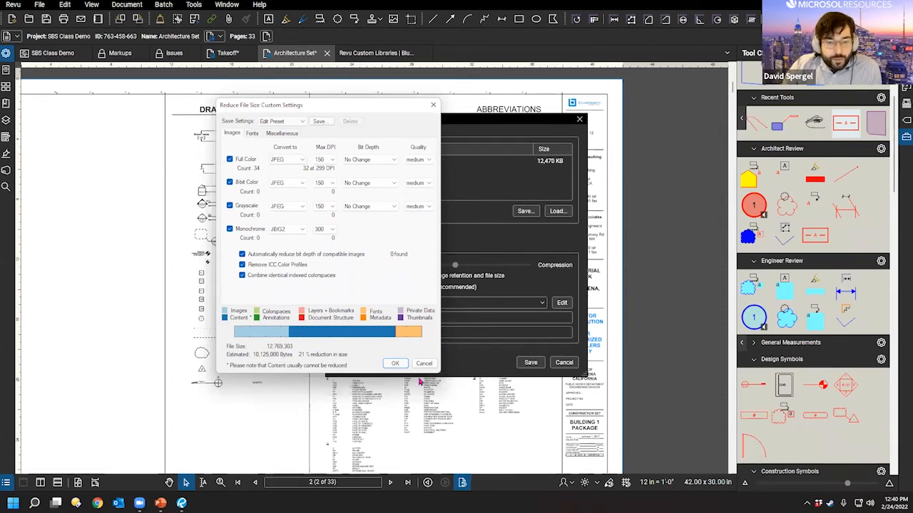
click(424, 363)
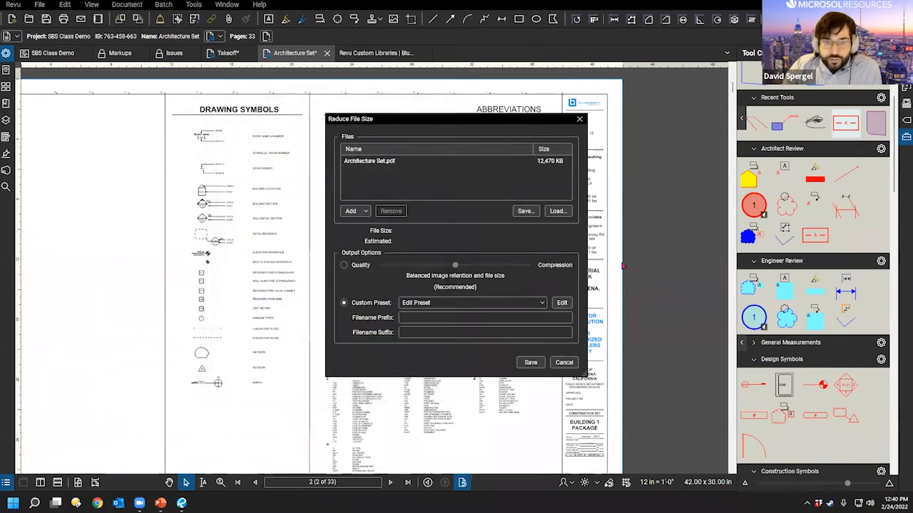
Step: Cancel Reduce File Size, go to the A1.1.1 floor plan on sheet 4, and open Measurements
click(573, 363)
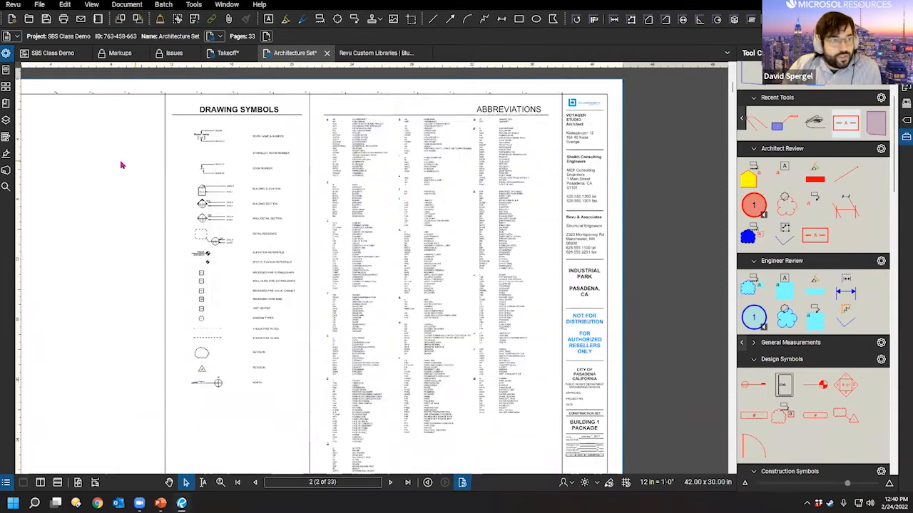
scroll(361, 214, down, 3)
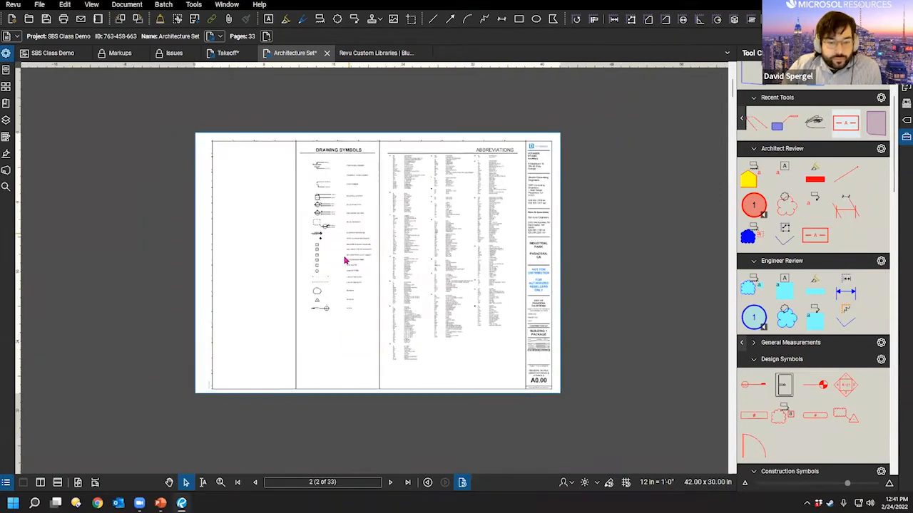
click(390, 483)
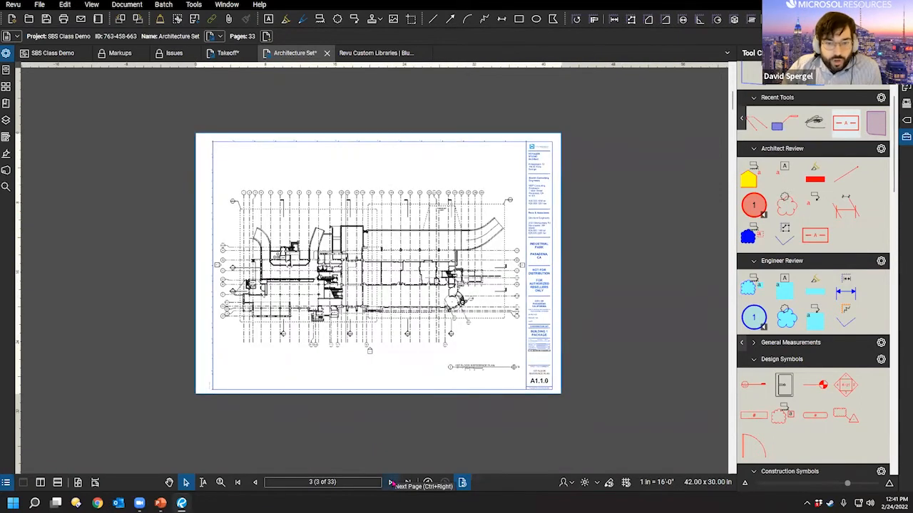
click(391, 482)
scroll(402, 301, up, 5)
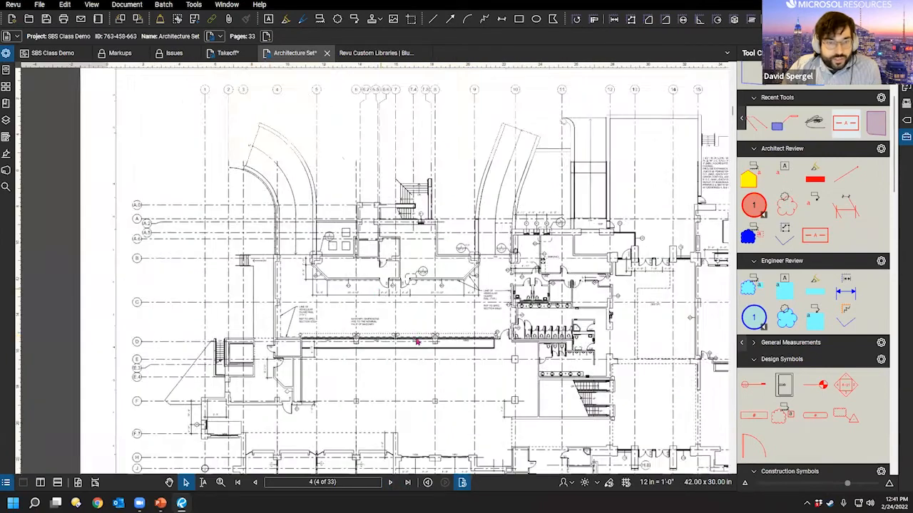
drag(297, 284, 310, 310)
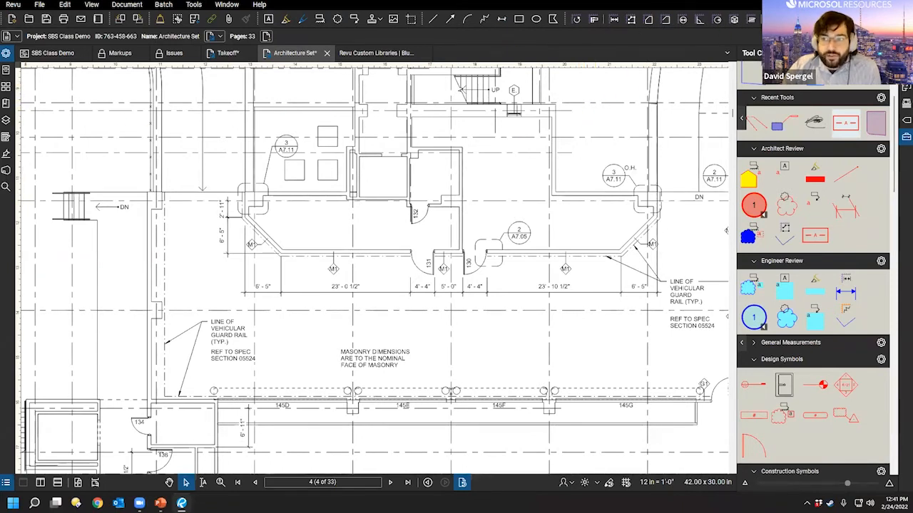
click(906, 70)
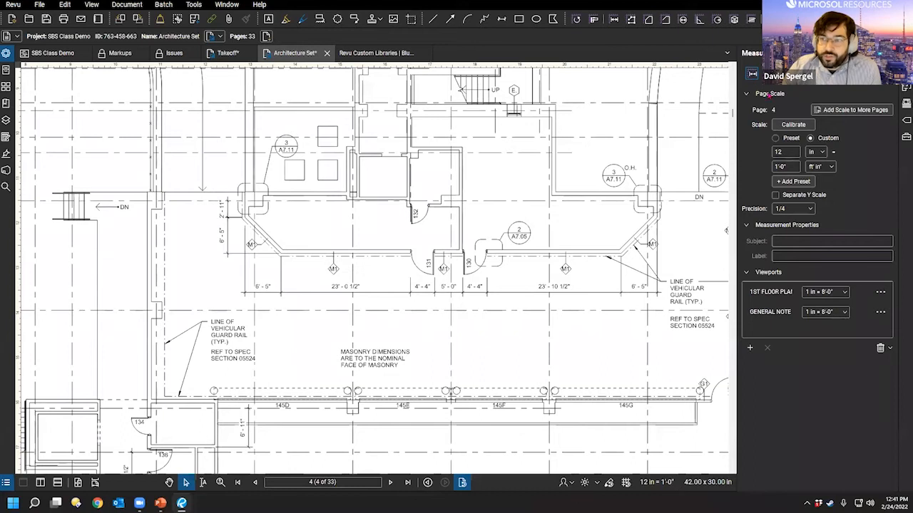
Step: Resize the Measurements panel and start the Dynamic Fill tool from its extra tools
drag(736, 94, 629, 118)
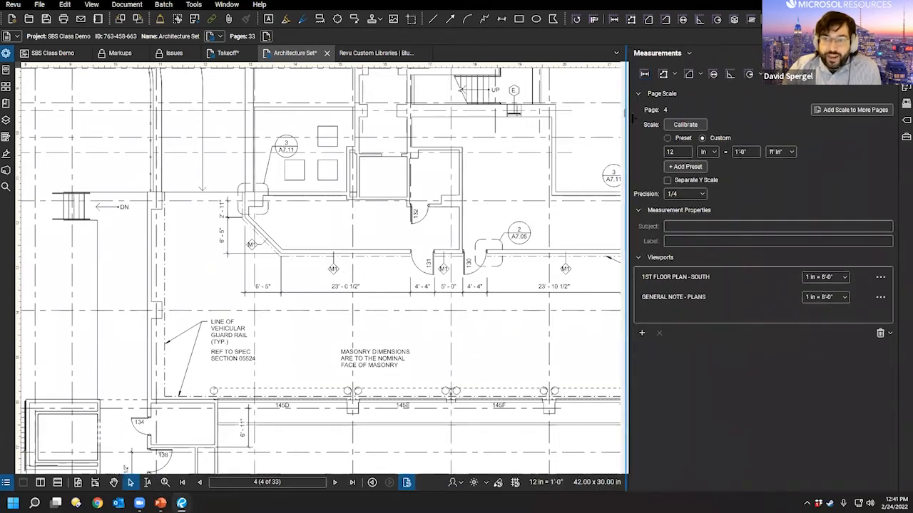
mouse_move(631, 117)
mouse_down()
mouse_move(785, 142)
mouse_move(793, 164)
mouse_up()
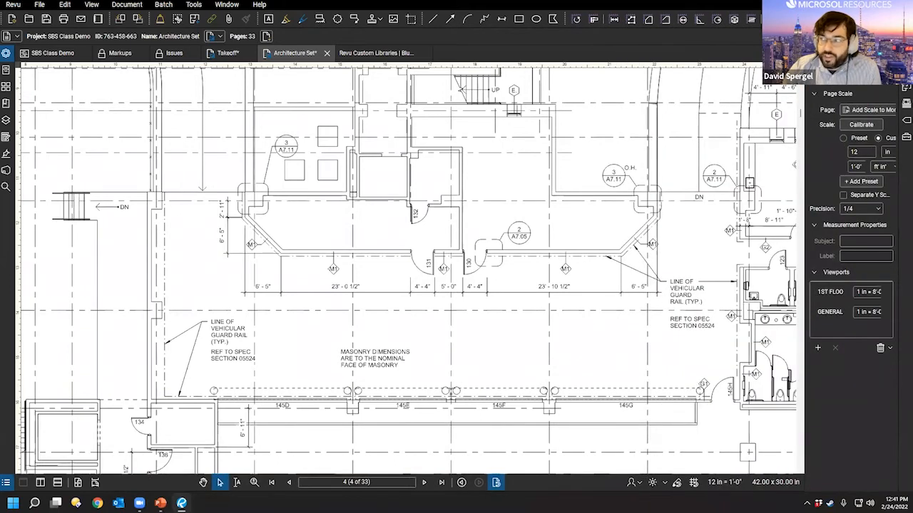
click(890, 80)
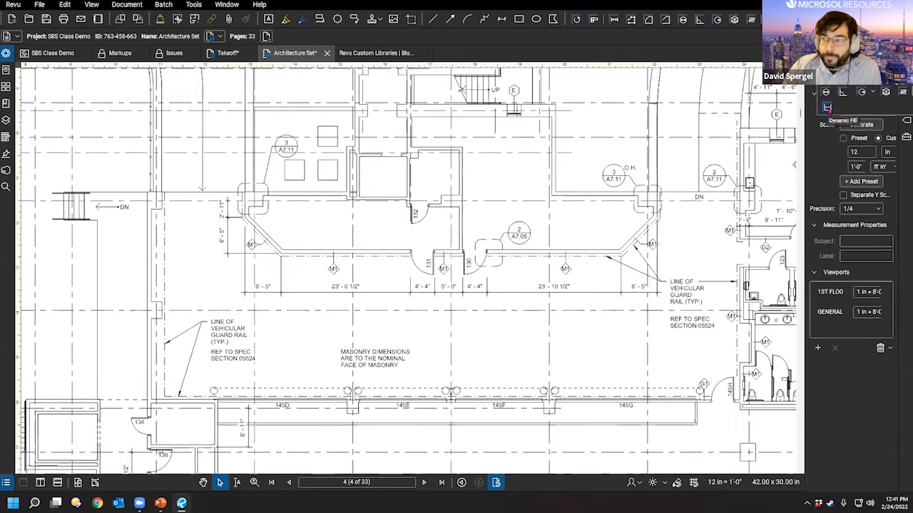
click(827, 108)
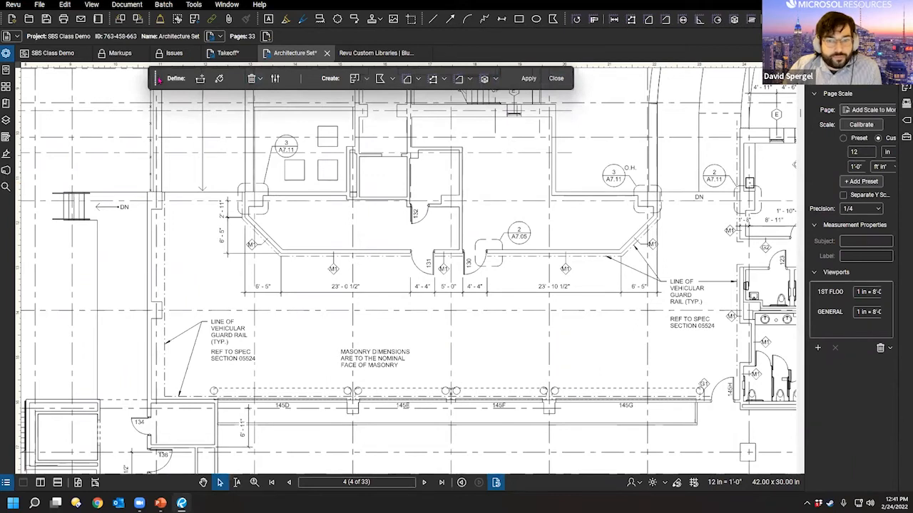
Step: Dynamic-fill the angled corridor and adjoining spaces by doors 131 and 132 in green
drag(159, 80, 74, 122)
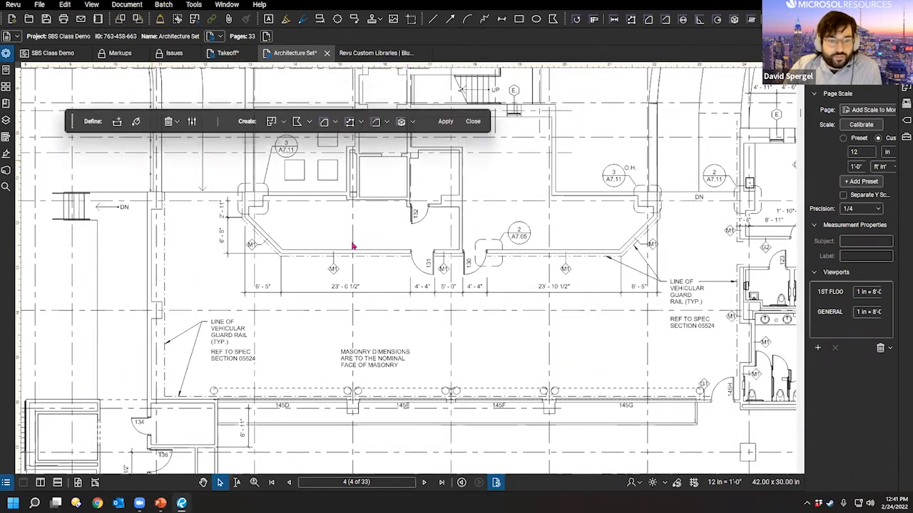
scroll(352, 271, up, 4)
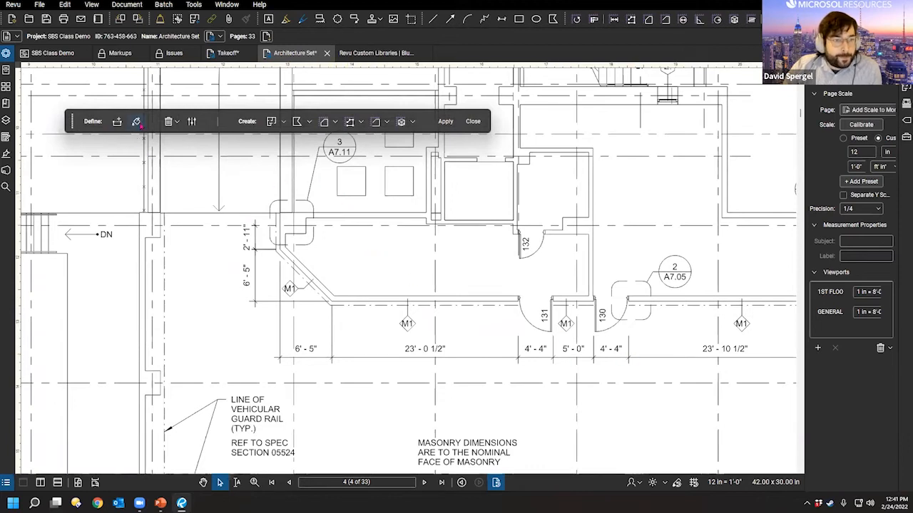
click(136, 122)
click(370, 265)
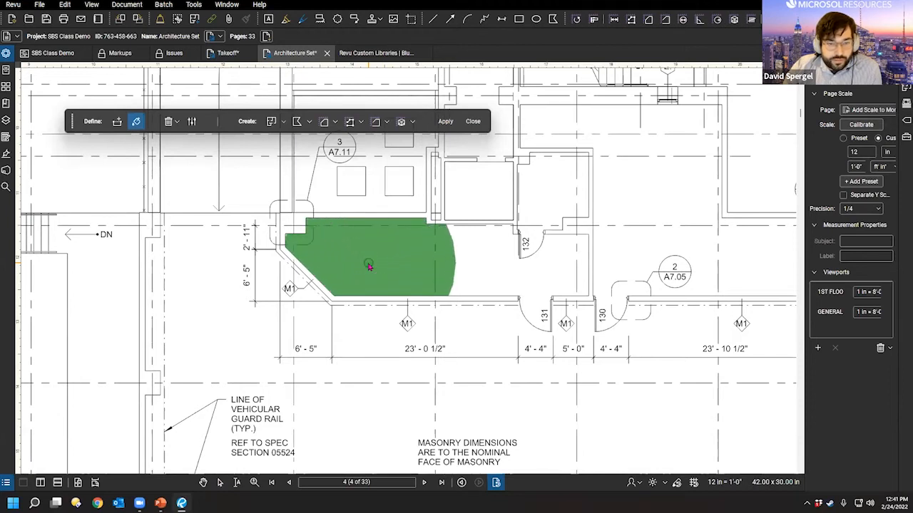
click(485, 268)
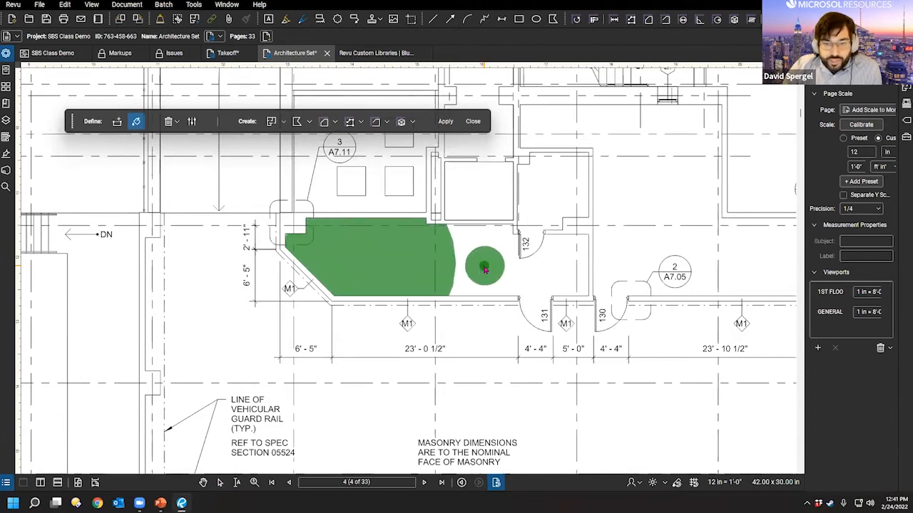
click(569, 274)
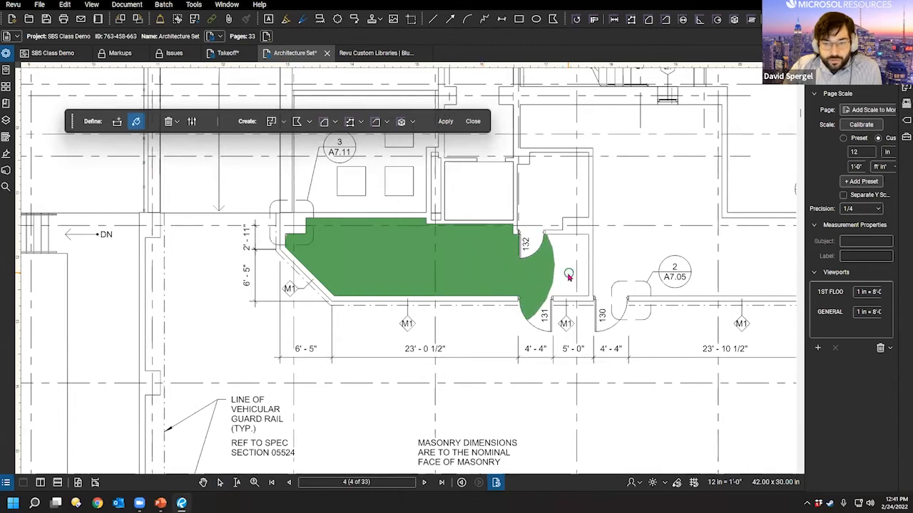
click(534, 308)
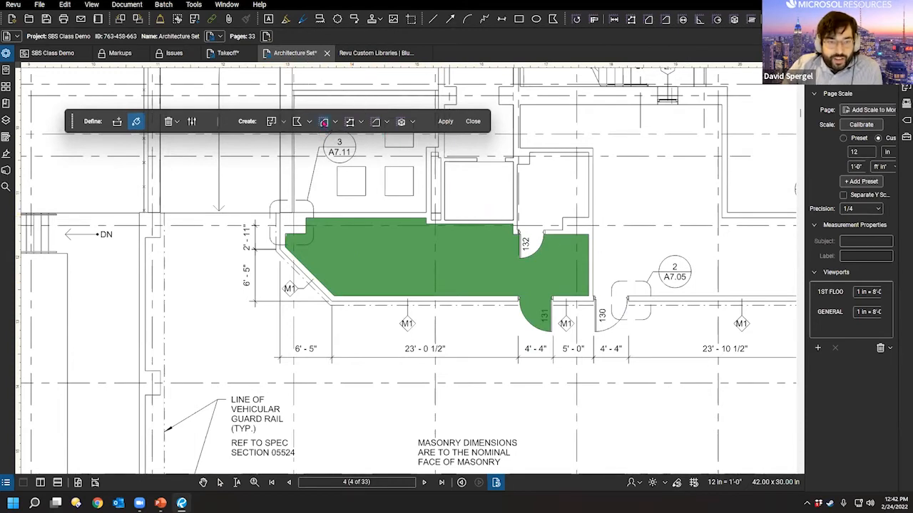
Step: Set the fill to create an Area Measurement, with perimeter output left off
click(324, 123)
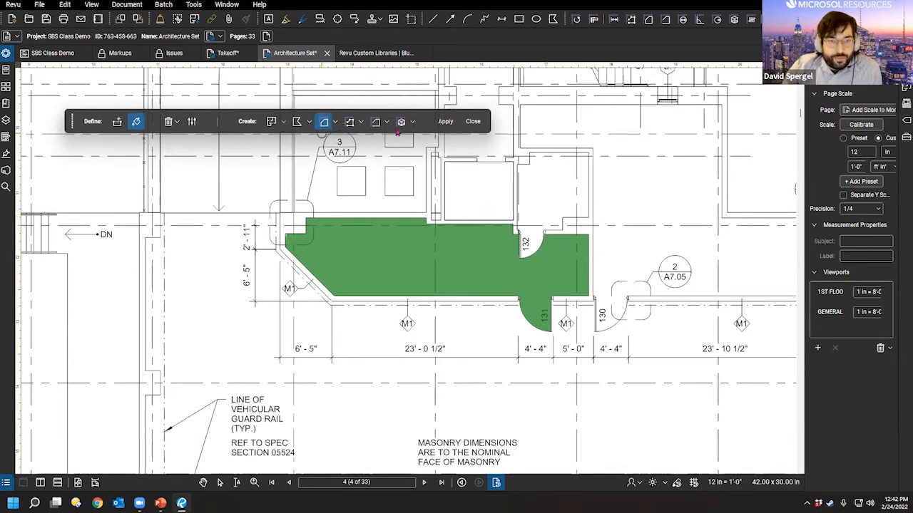
click(375, 123)
click(375, 122)
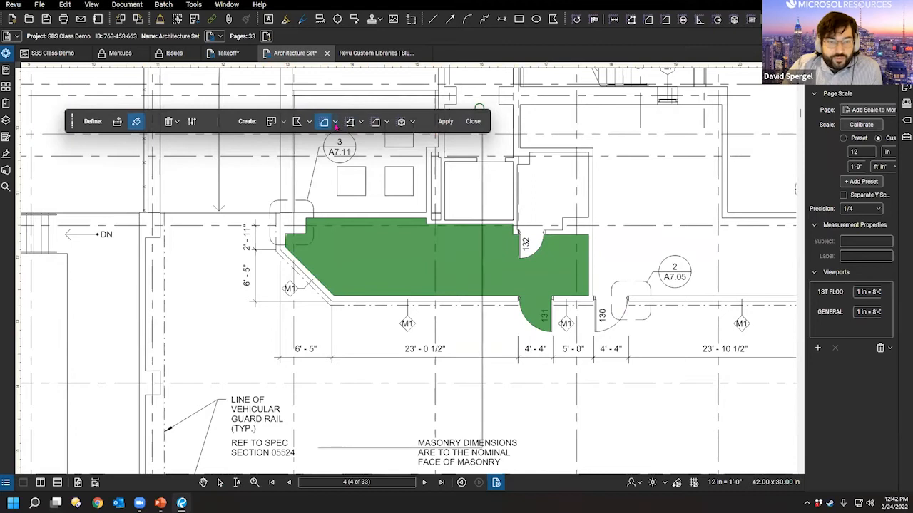
Step: Apply the My Tools Area Measurement style to the fill, giving A = 327.11 sf at 3/12 pitch
click(335, 123)
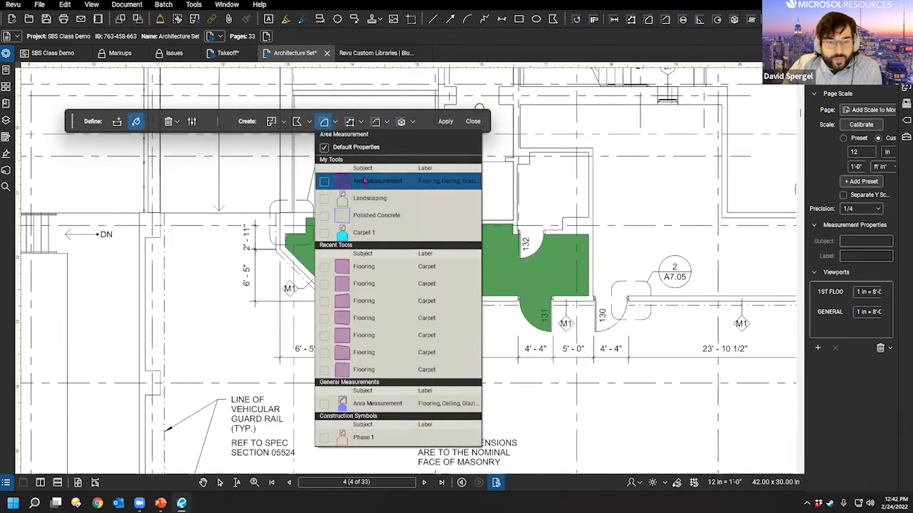
key(ctrl)
click(391, 189)
click(335, 124)
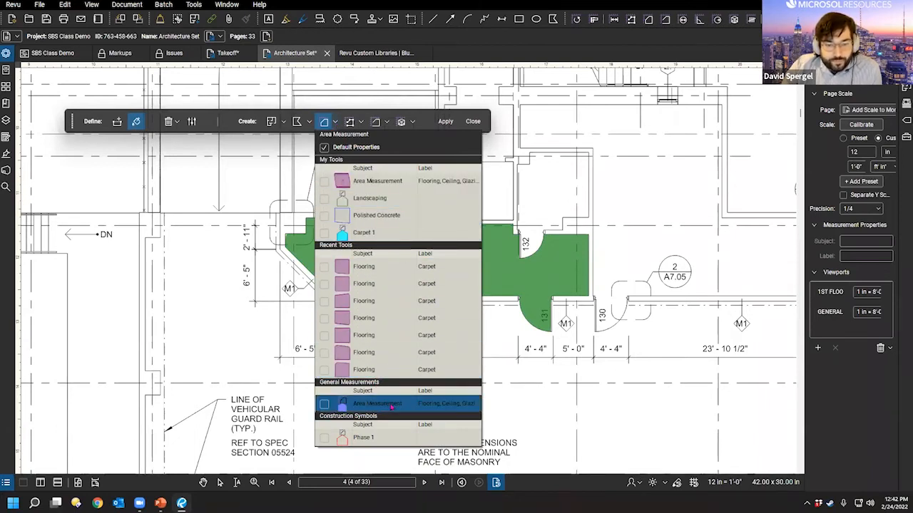
click(383, 181)
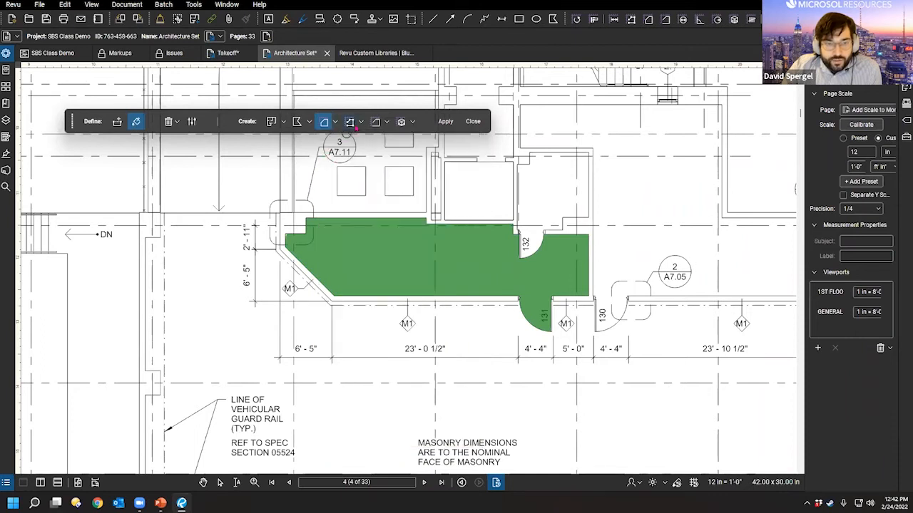
click(445, 121)
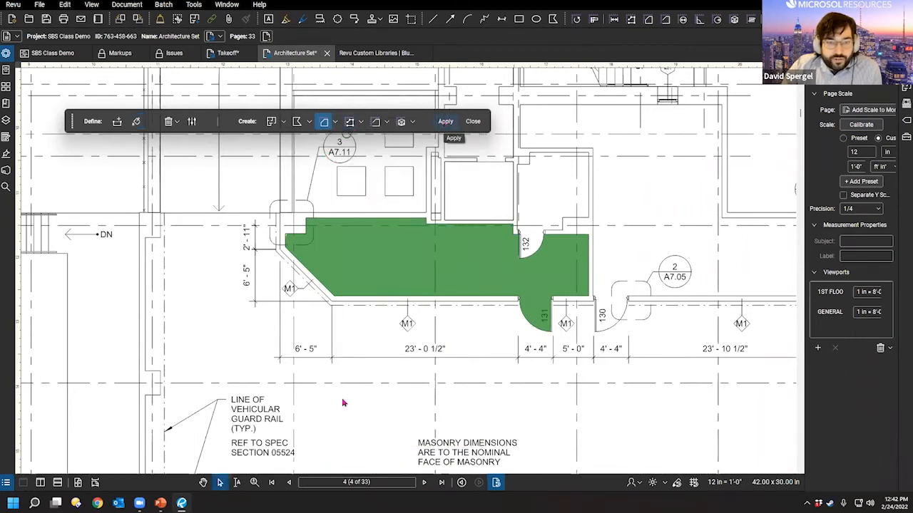
click(513, 370)
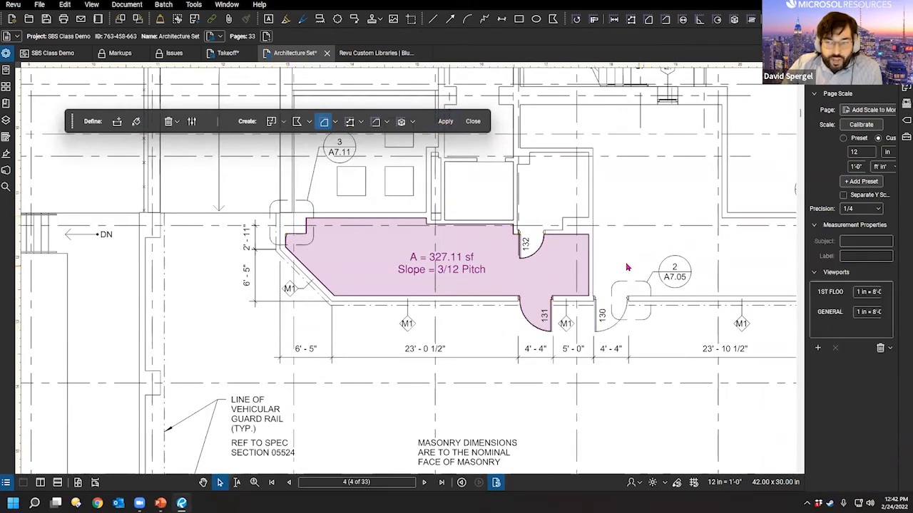
Step: Look over the new 327.11 sf measurement on the floor plan, then go to the Takeoff document
scroll(542, 271, down, 5)
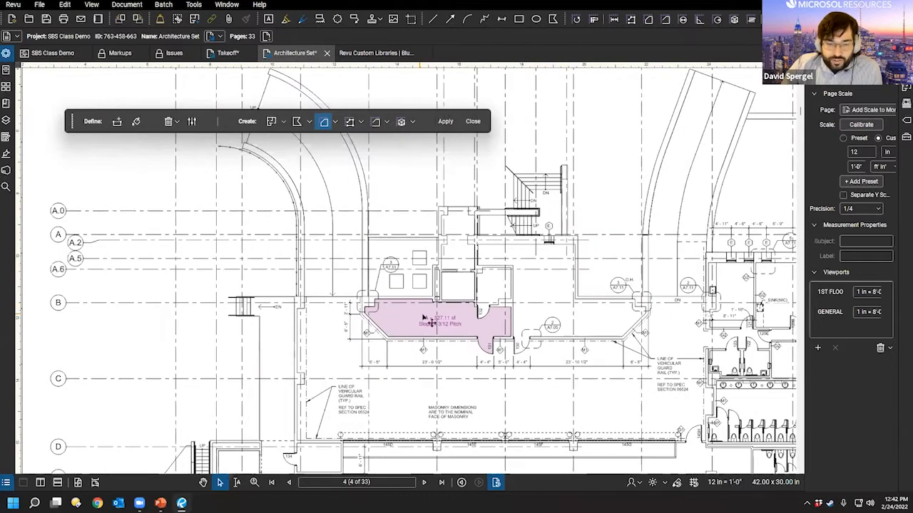
scroll(431, 323, up, 5)
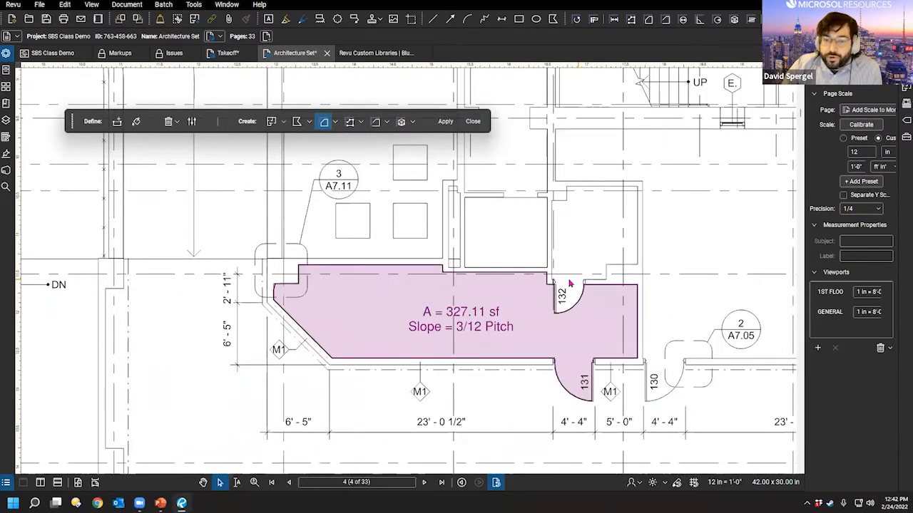
drag(686, 168, 440, 220)
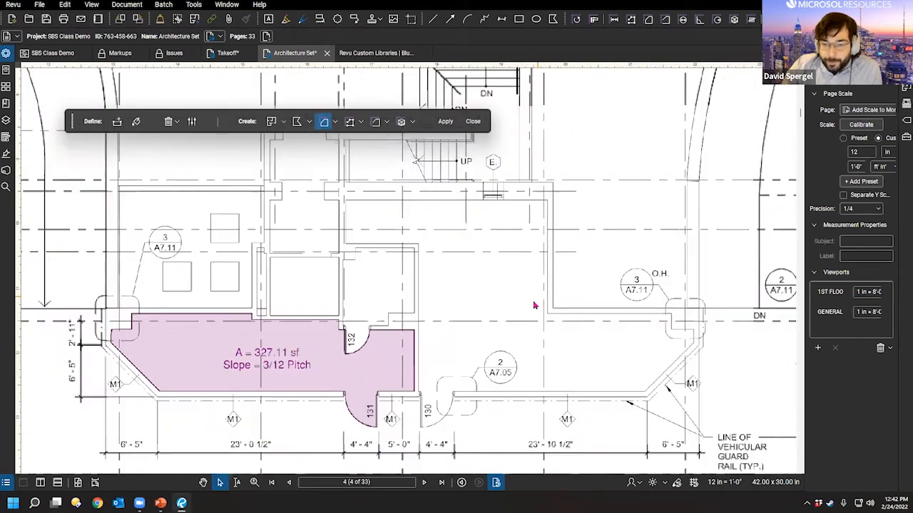
scroll(535, 305, down, 4)
drag(524, 341, 471, 330)
scroll(255, 210, up, 3)
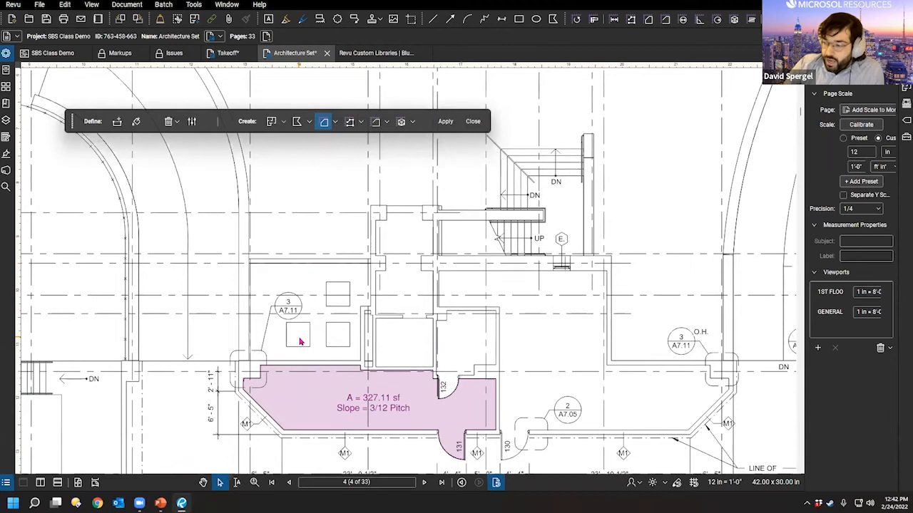
mouse_move(338, 312)
mouse_down()
mouse_move(346, 329)
mouse_move(397, 344)
mouse_up()
drag(479, 316, 432, 268)
scroll(521, 323, up, 2)
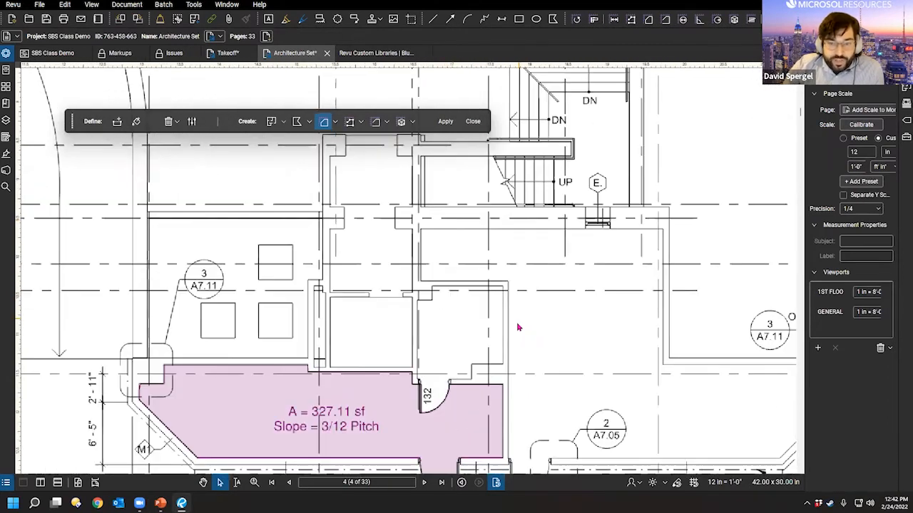
drag(512, 351, 477, 371)
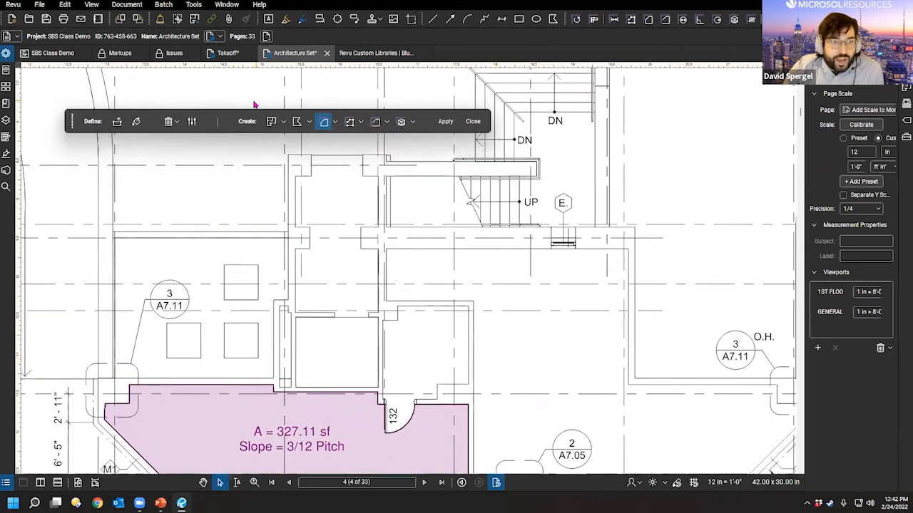
click(228, 52)
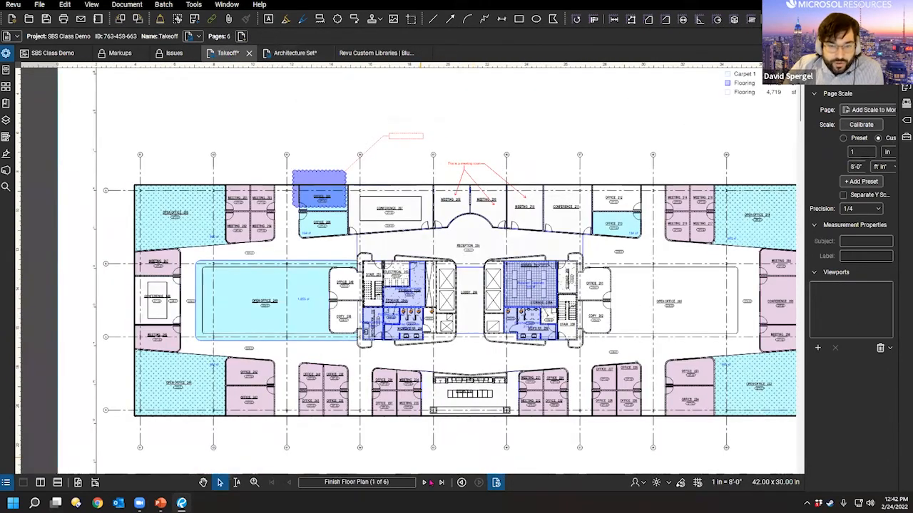
Step: Go to the Site Plan page and dynamic-fill the paved area beside the round planter
click(430, 483)
click(430, 483)
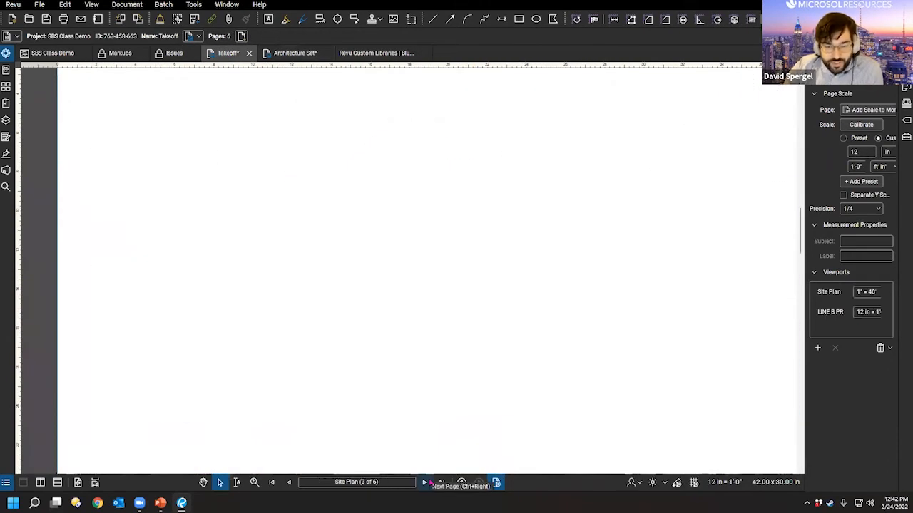
drag(423, 336, 270, 340)
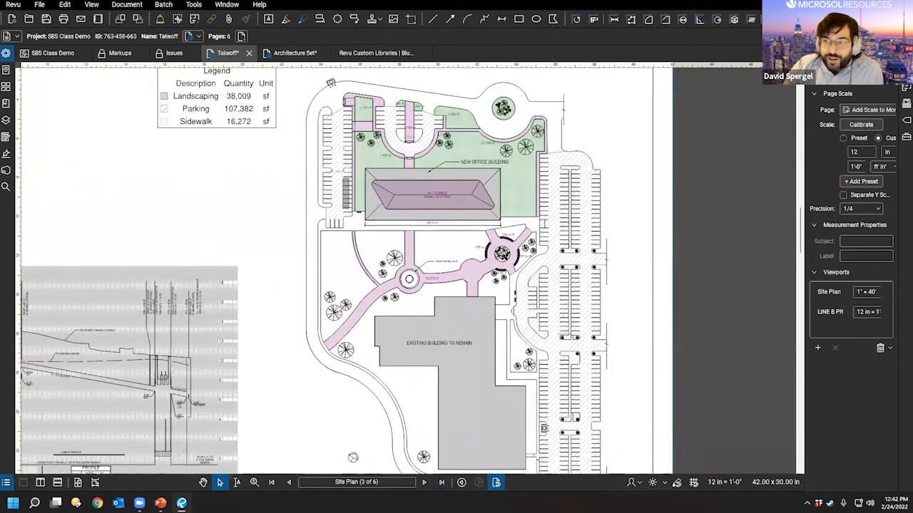
click(889, 76)
click(827, 107)
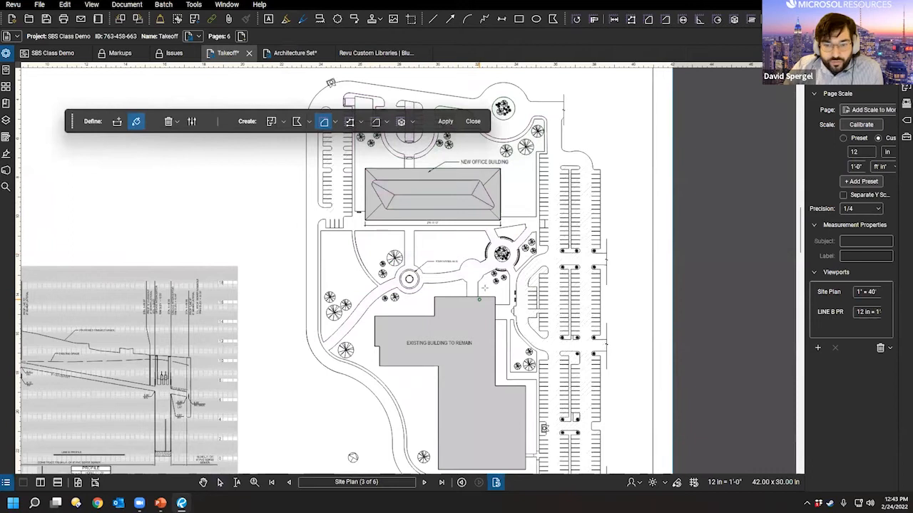
scroll(485, 288, up, 3)
click(574, 178)
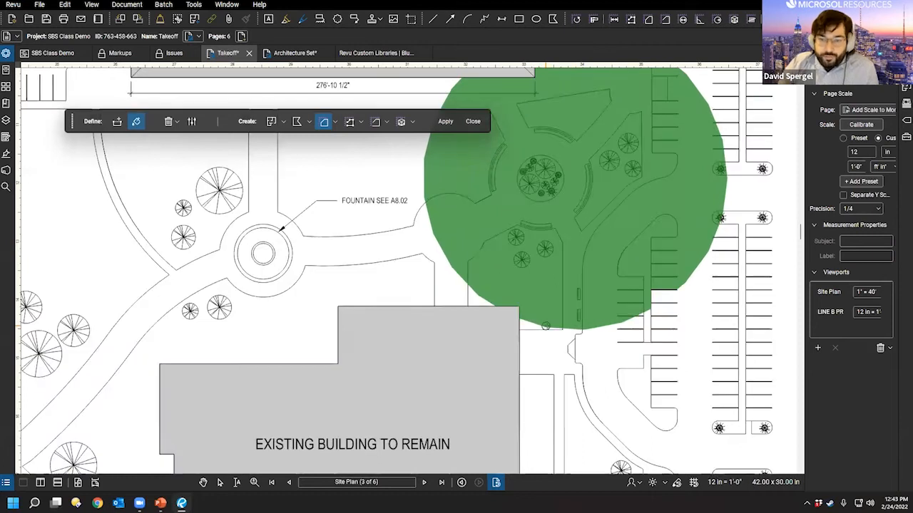
Step: Clear the green fill from the planter area and close the Dynamic Fill toolbar
click(176, 121)
click(192, 138)
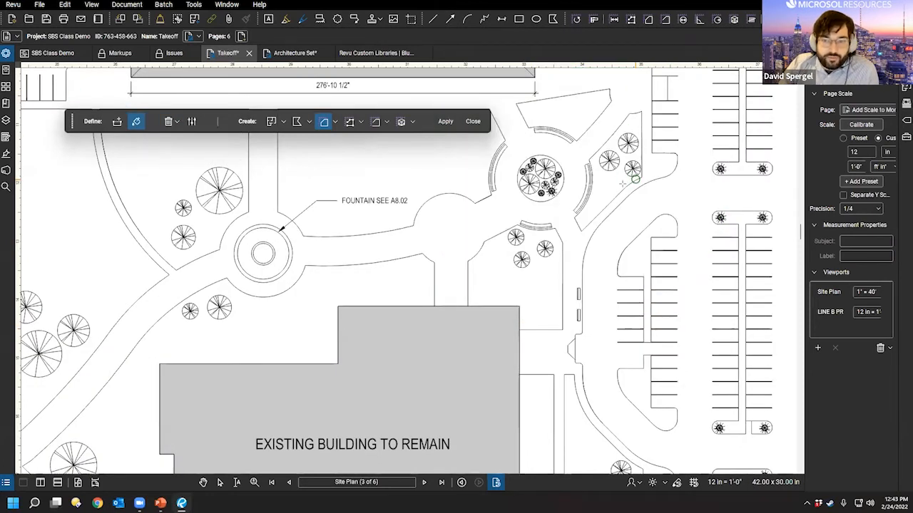
scroll(489, 239, up, 5)
scroll(477, 271, up, 5)
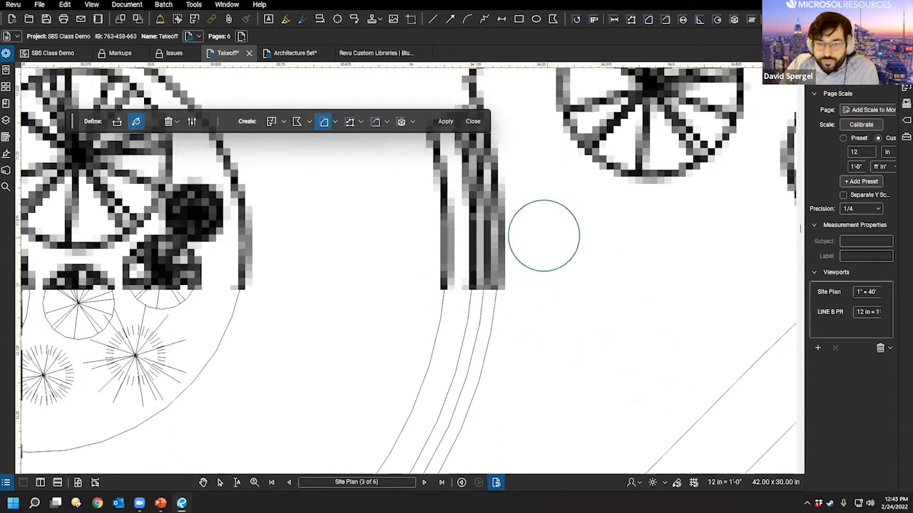
click(473, 121)
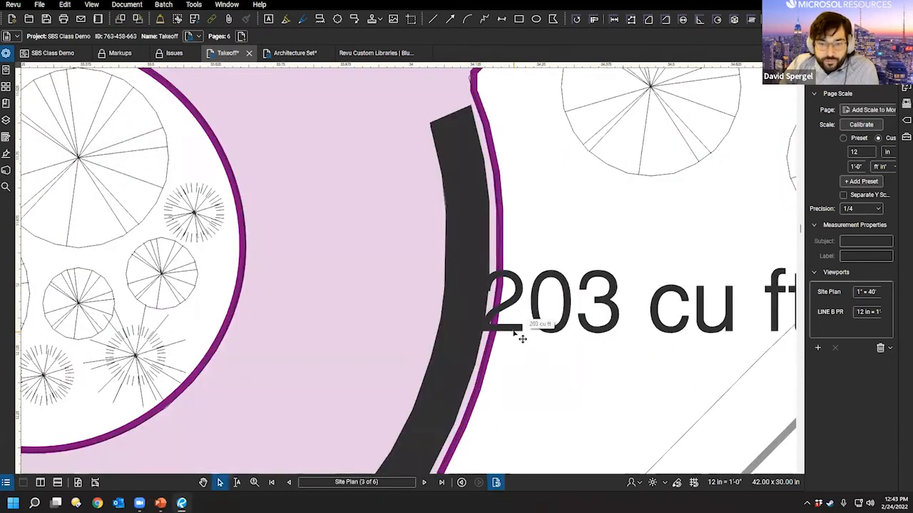
Step: Delete the 203 cu ft measurement markups from the Markups List
drag(524, 419, 558, 324)
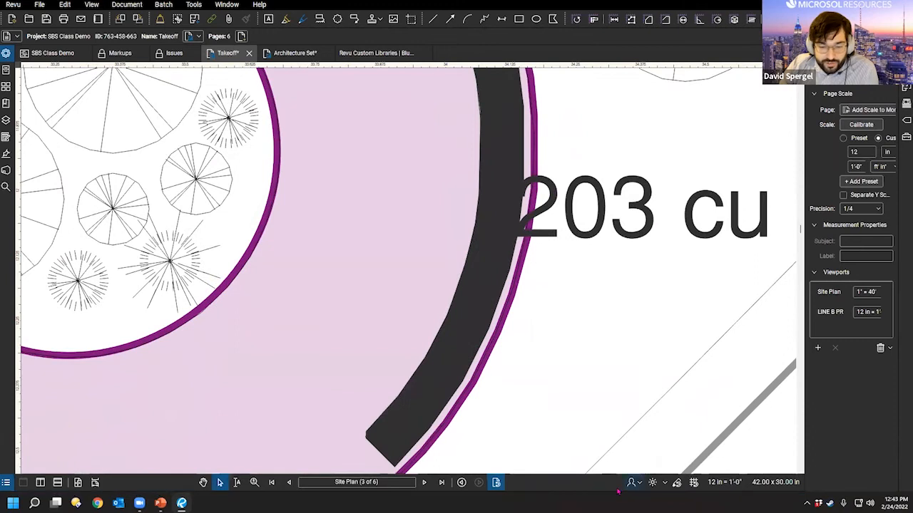
double_click(274, 492)
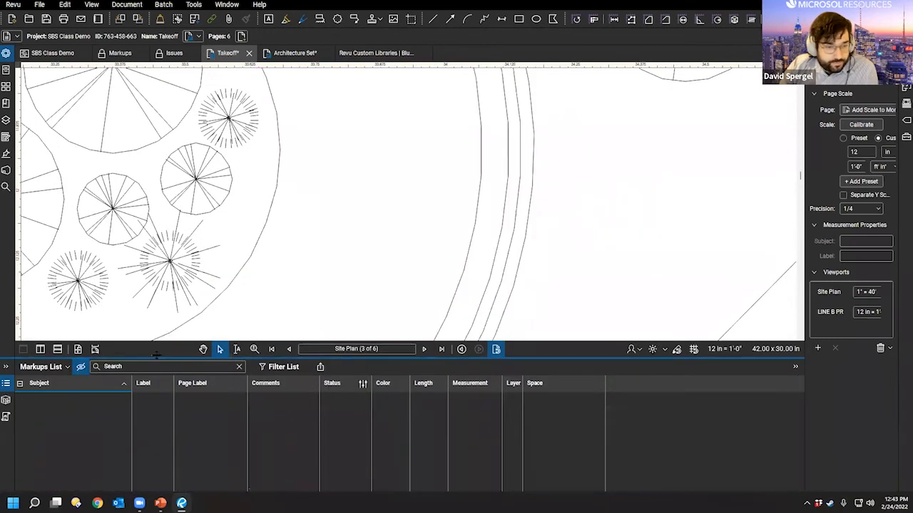
double_click(156, 357)
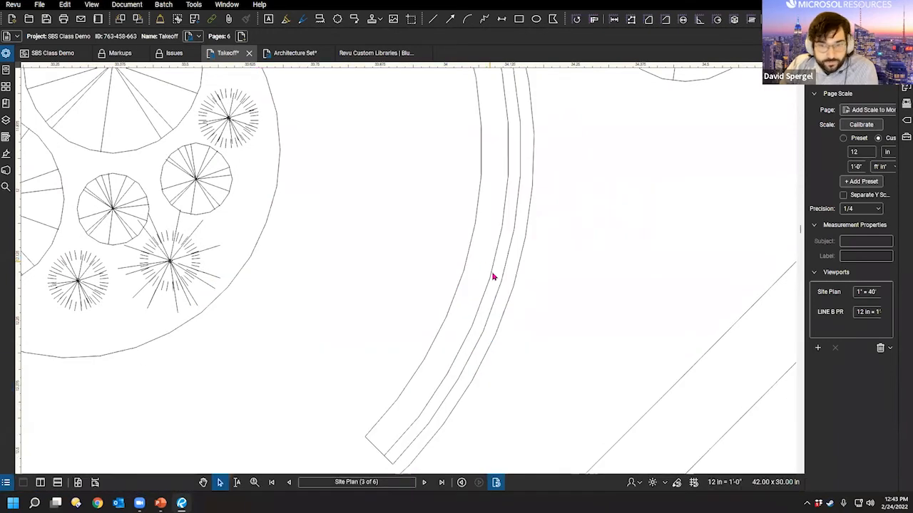
Step: Inspect the curved planter bench and follow the road lines to their curved end
scroll(457, 342, up, 6)
drag(570, 104, 459, 315)
scroll(440, 265, down, 7)
drag(370, 343, 331, 500)
scroll(439, 264, up, 5)
scroll(262, 208, down, 8)
scroll(375, 254, down, 2)
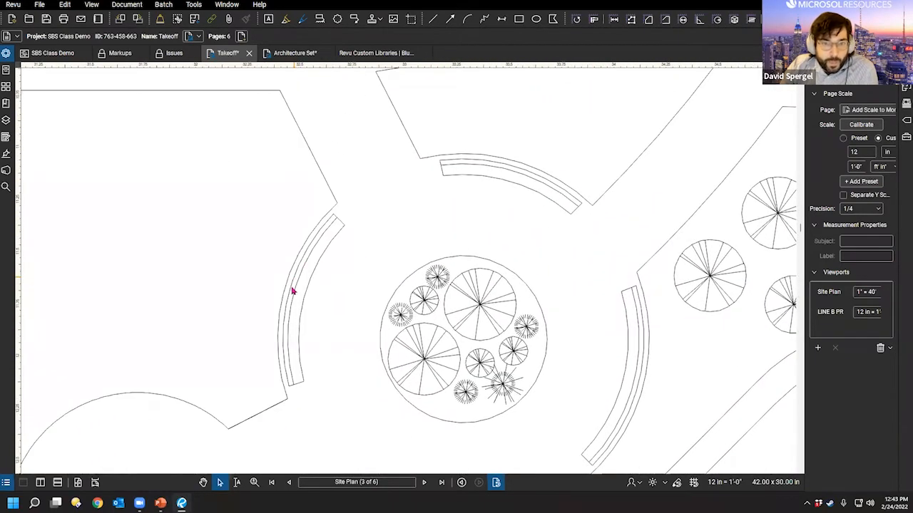
scroll(296, 289, up, 5)
scroll(380, 363, up, 5)
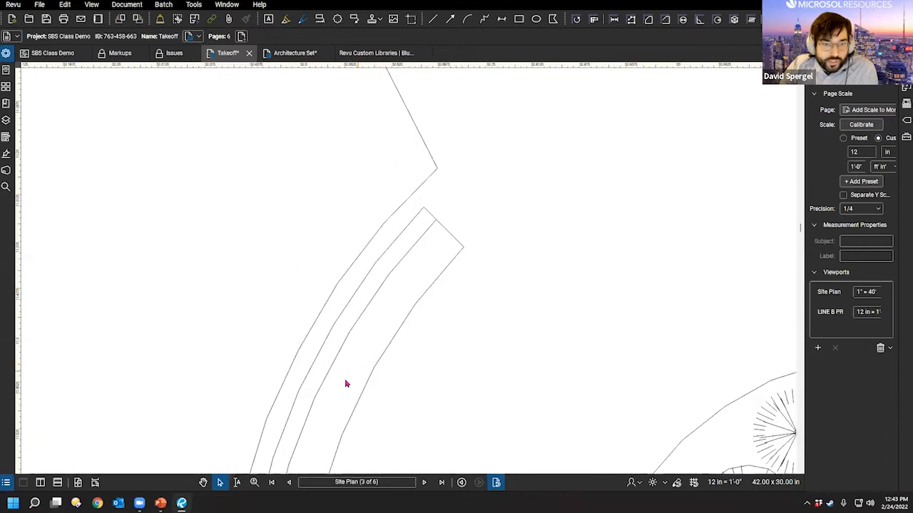
scroll(492, 321, up, 4)
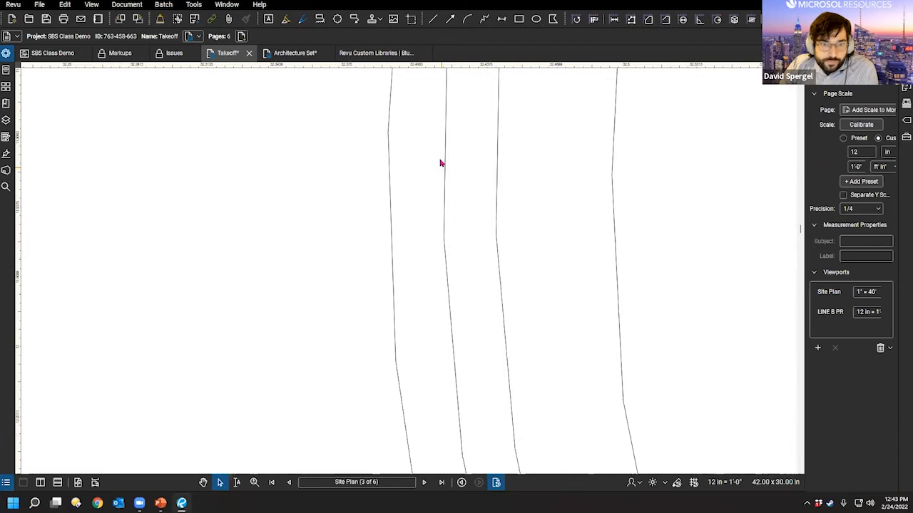
scroll(405, 153, up, 1)
drag(420, 133, 458, 358)
drag(504, 127, 501, 362)
drag(422, 272, 457, 323)
drag(475, 195, 445, 351)
drag(504, 177, 470, 307)
drag(479, 236, 515, 273)
drag(587, 206, 438, 349)
scroll(380, 256, down, 2)
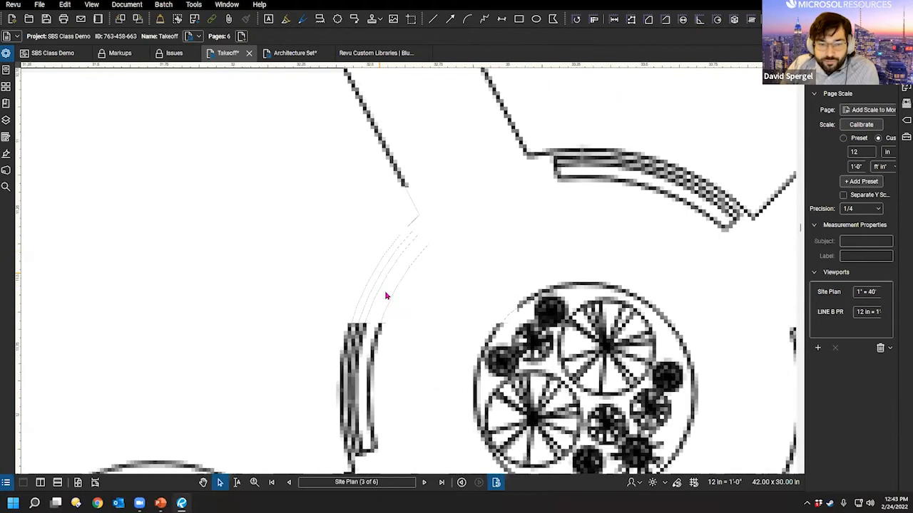
scroll(384, 234, down, 3)
Step: Center the plaza and the polygon beside the planter, widening the measurements panel
drag(366, 249, 494, 330)
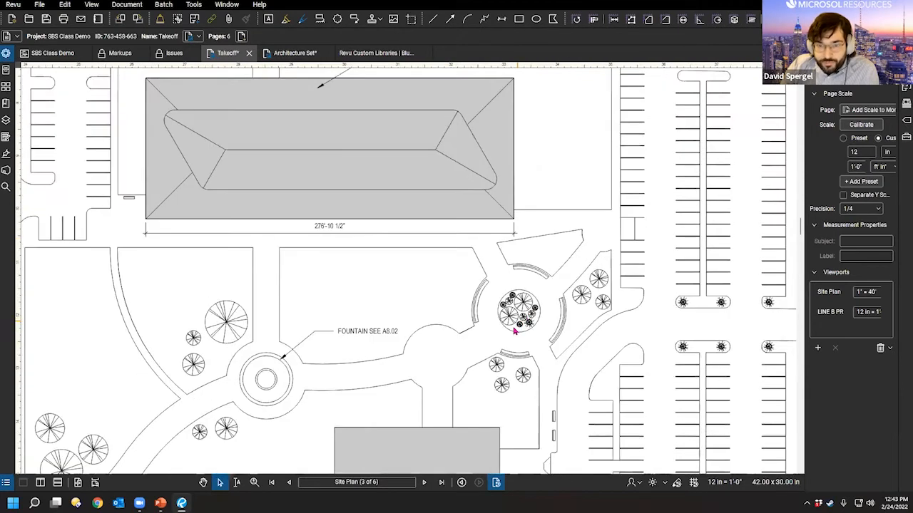
scroll(515, 324, up, 4)
drag(452, 247, 392, 347)
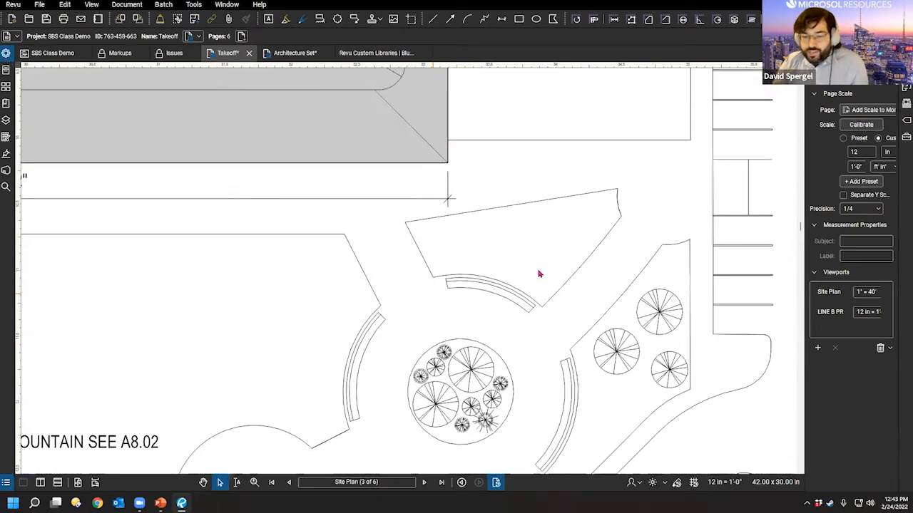
drag(808, 202, 709, 192)
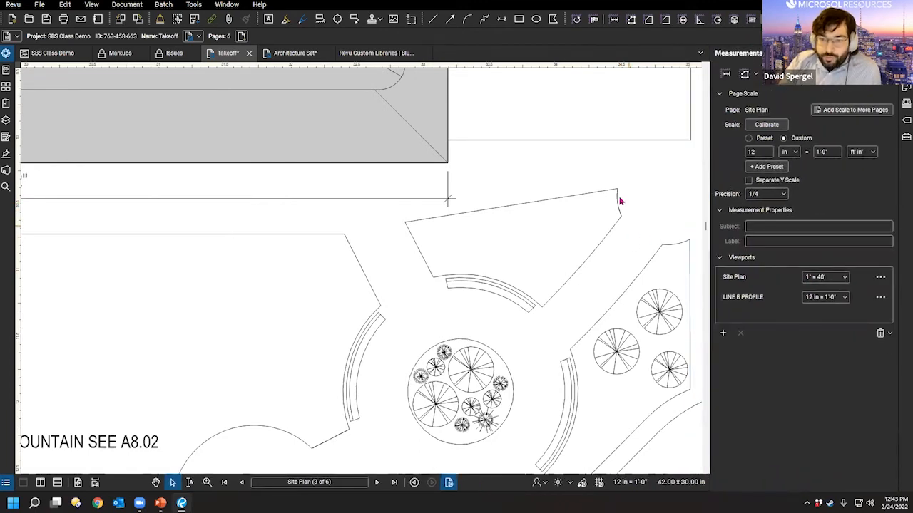
scroll(606, 201, up, 3)
scroll(622, 214, up, 3)
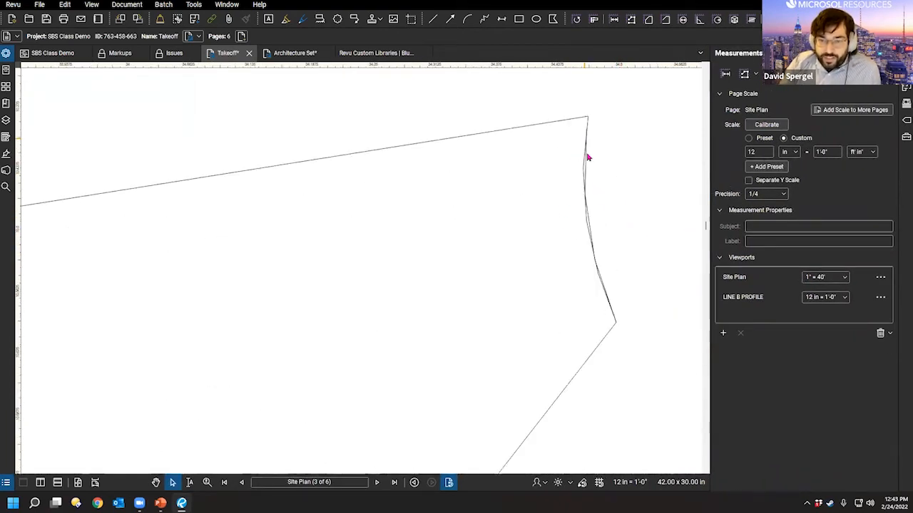
scroll(592, 189, up, 2)
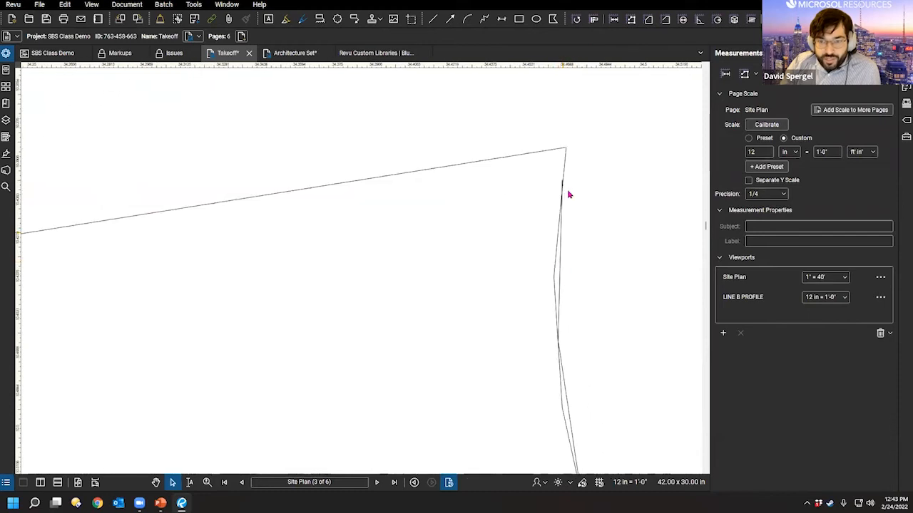
scroll(549, 311, up, 3)
scroll(549, 311, down, 5)
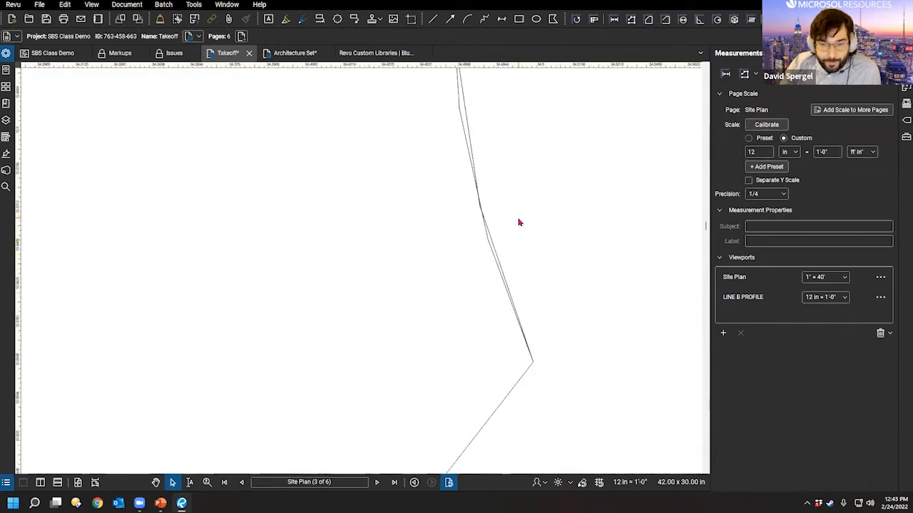
scroll(391, 258, down, 5)
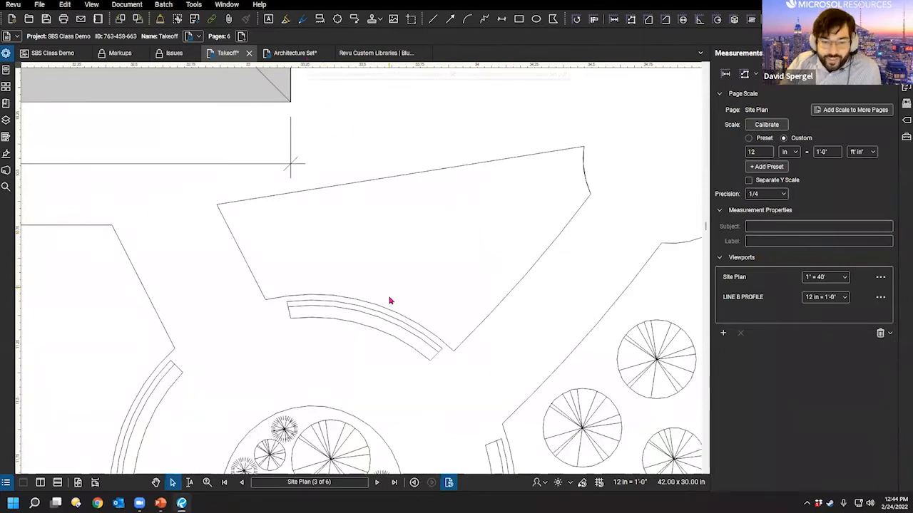
drag(389, 299, 442, 326)
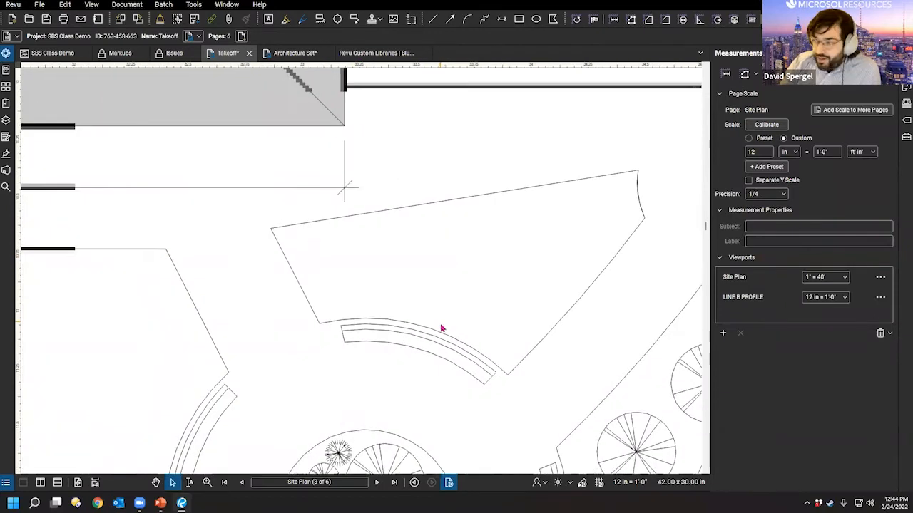
Step: Switch to the Architecture Set and pan its first floor plan to grid bubbles 9–13
click(298, 56)
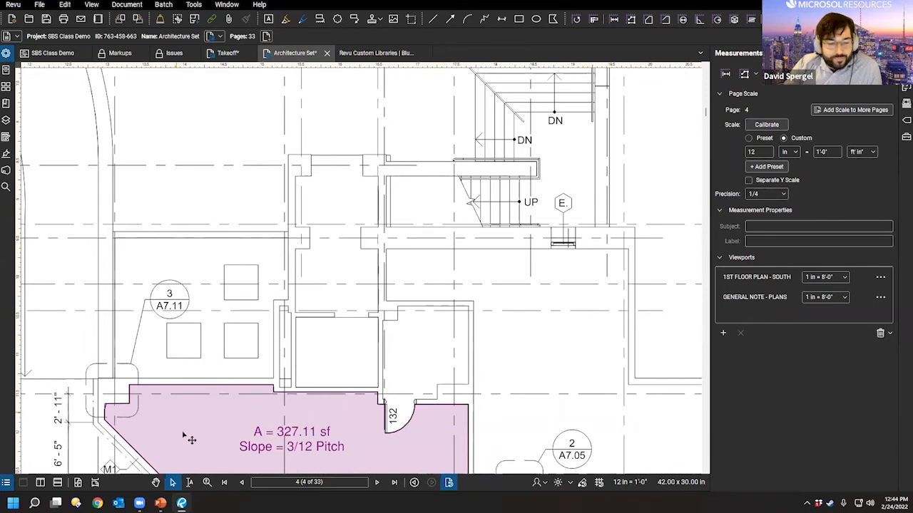
drag(441, 192, 395, 225)
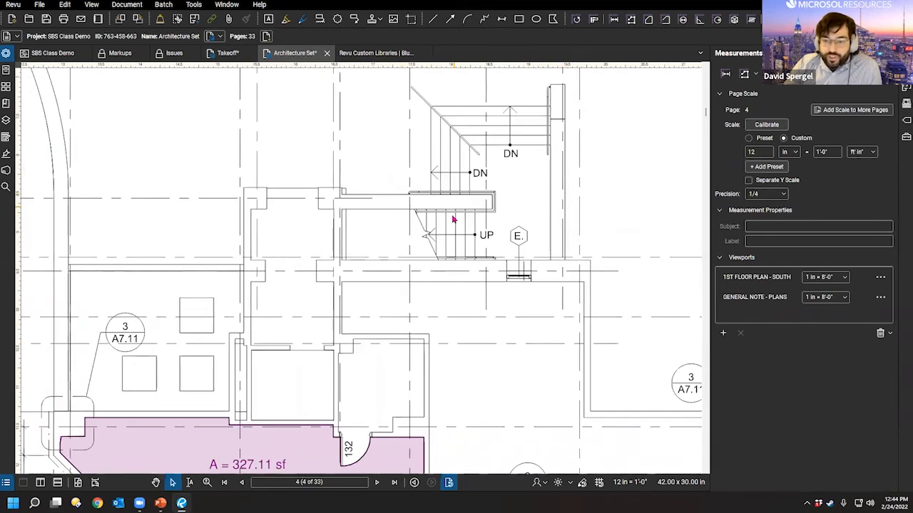
scroll(453, 218, down, 3)
drag(548, 260, 433, 365)
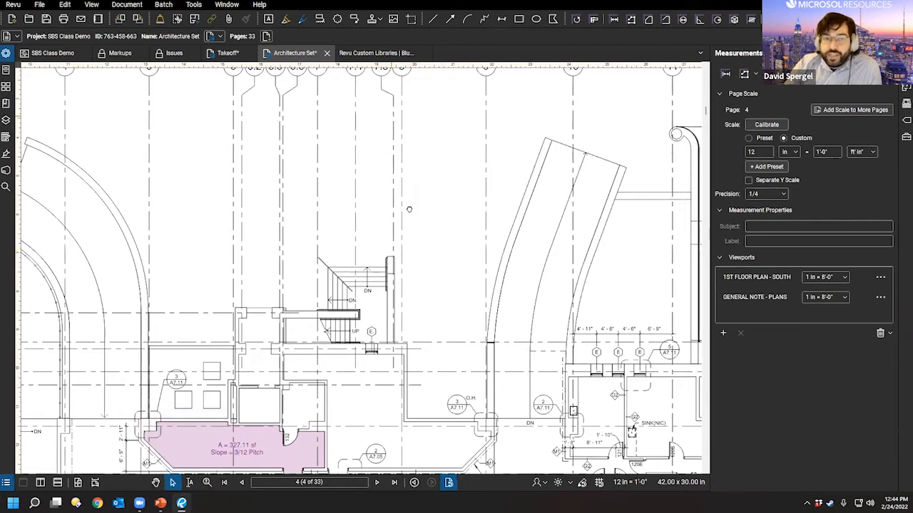
scroll(499, 228, up, 3)
drag(596, 336, 348, 319)
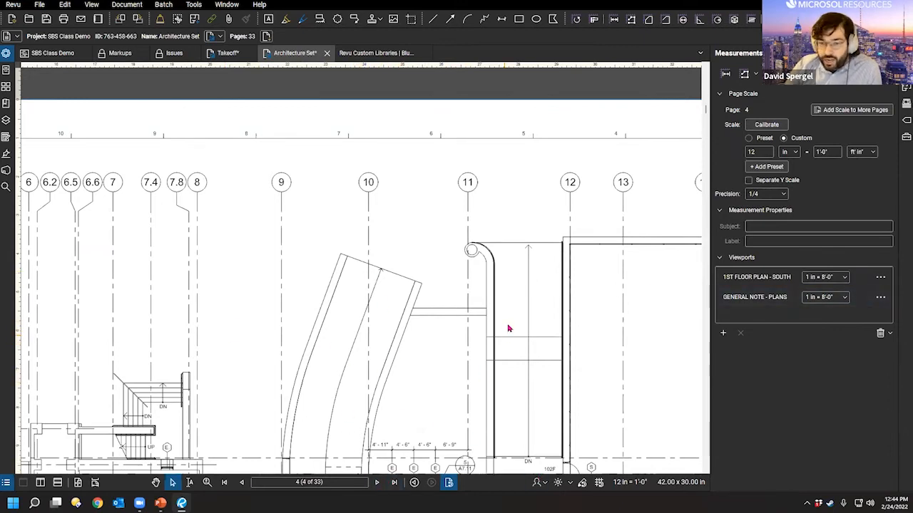
Step: Move right past the slab note to the title block and grid lines A–B
drag(533, 350, 397, 311)
scroll(495, 389, down, 2)
drag(546, 385, 491, 340)
drag(578, 335, 534, 322)
drag(589, 330, 535, 283)
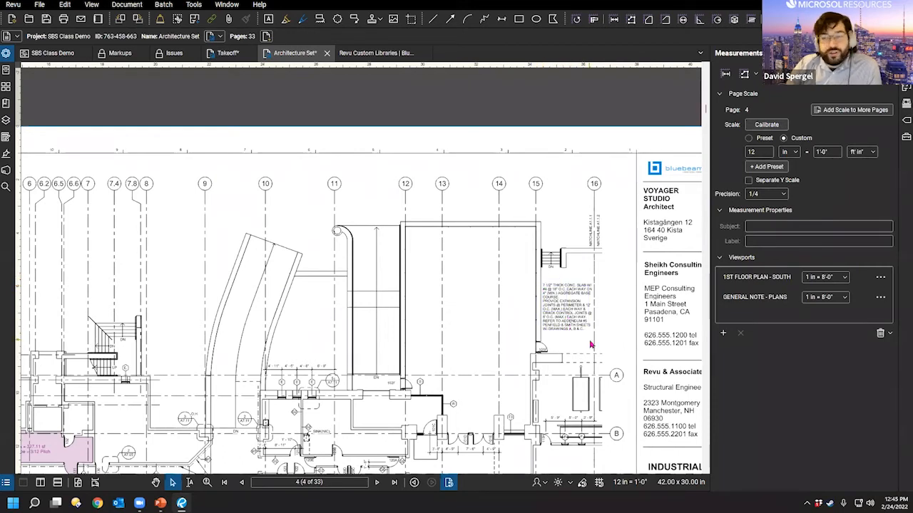
drag(513, 351, 458, 297)
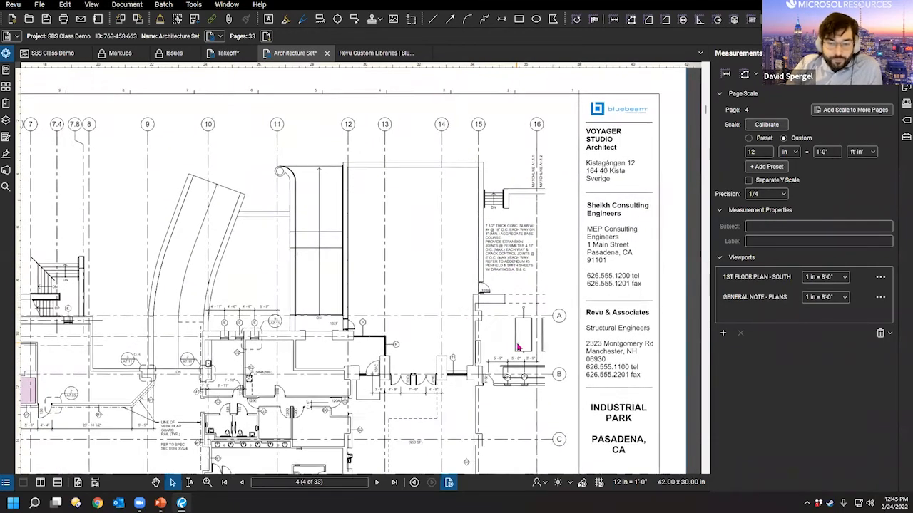
scroll(515, 348, up, 2)
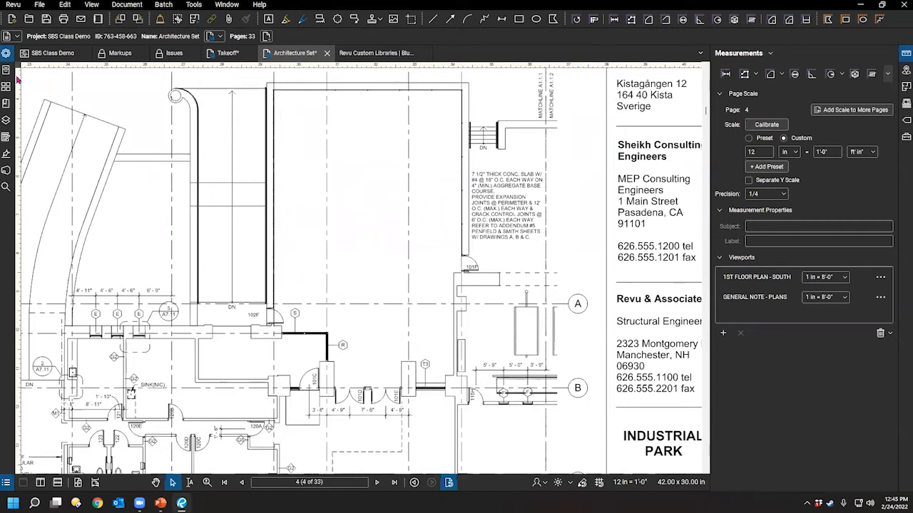
Step: Show the page thumbnails and start Extract Pages from the Document menu
click(12, 89)
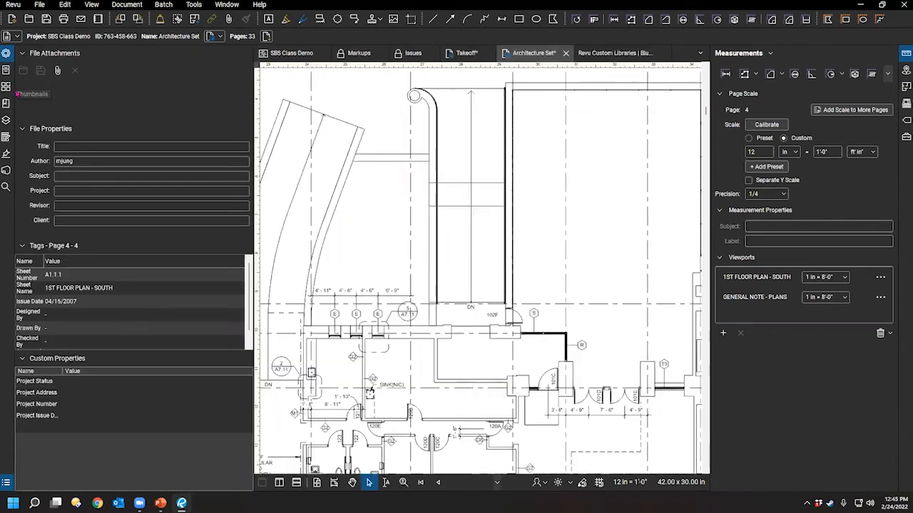
click(9, 88)
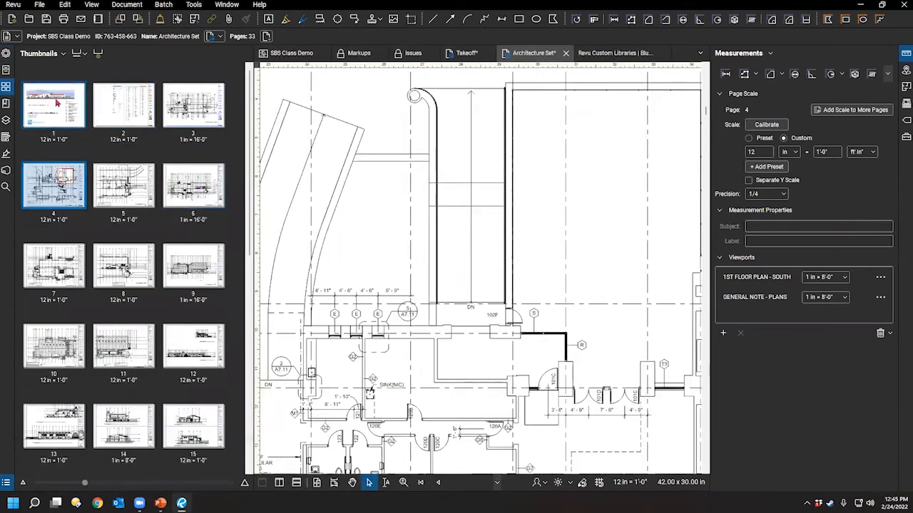
right_click(57, 103)
click(120, 6)
click(123, 6)
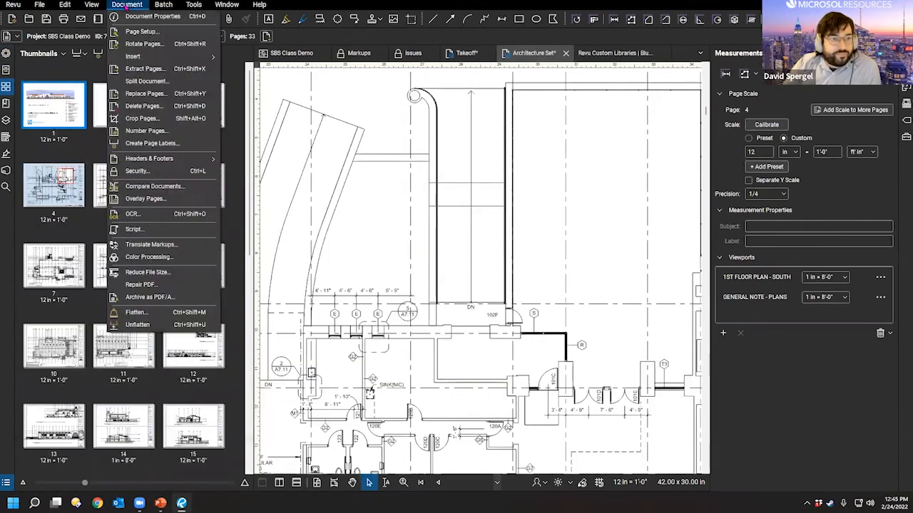
click(144, 69)
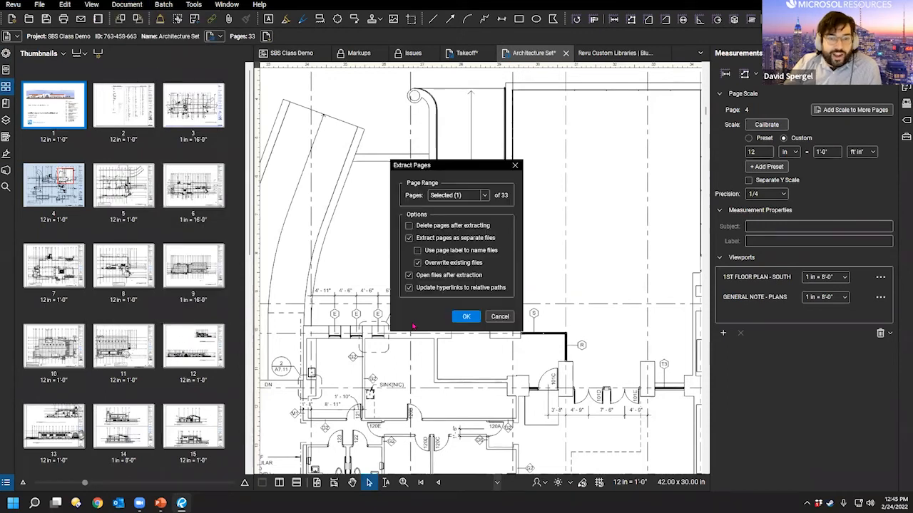
Step: Set Extract Pages to All Pages (1-33), toggle page-label file naming on and off, then cancel
click(484, 196)
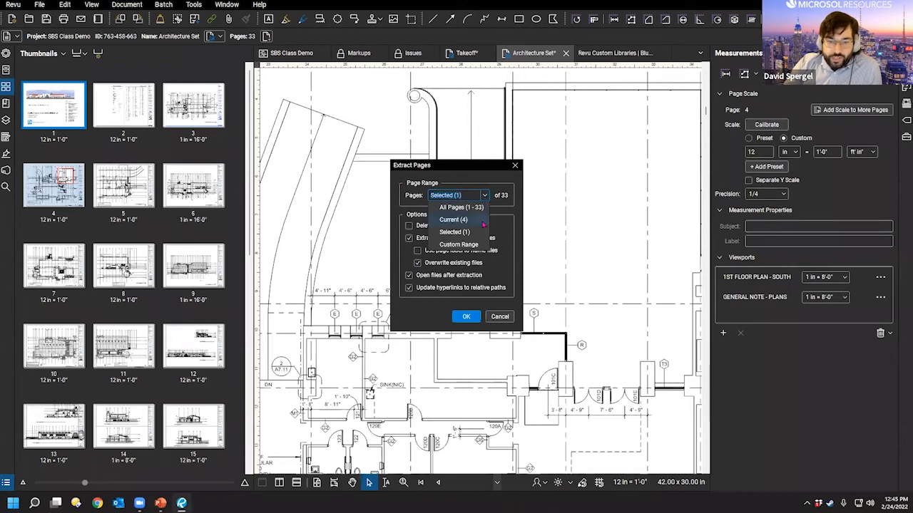
click(461, 207)
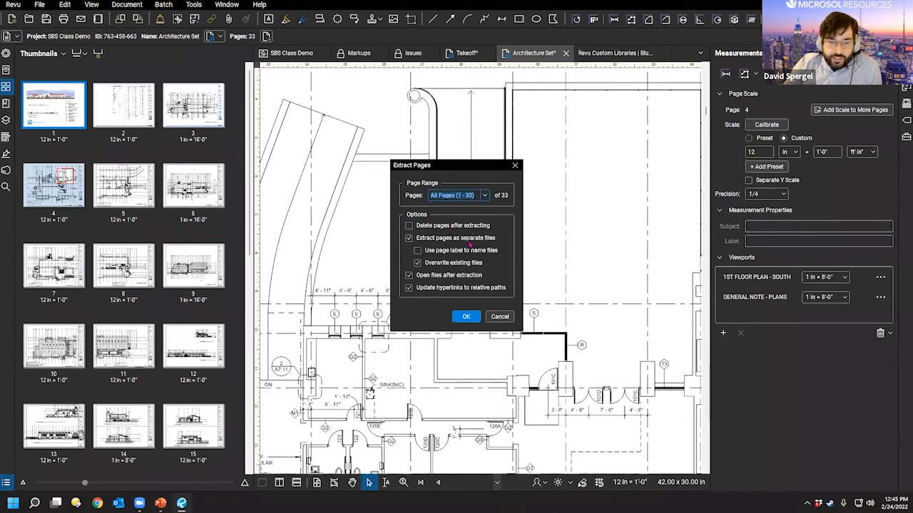
key(ctrl)
key(ctrl)
key(ctrl)
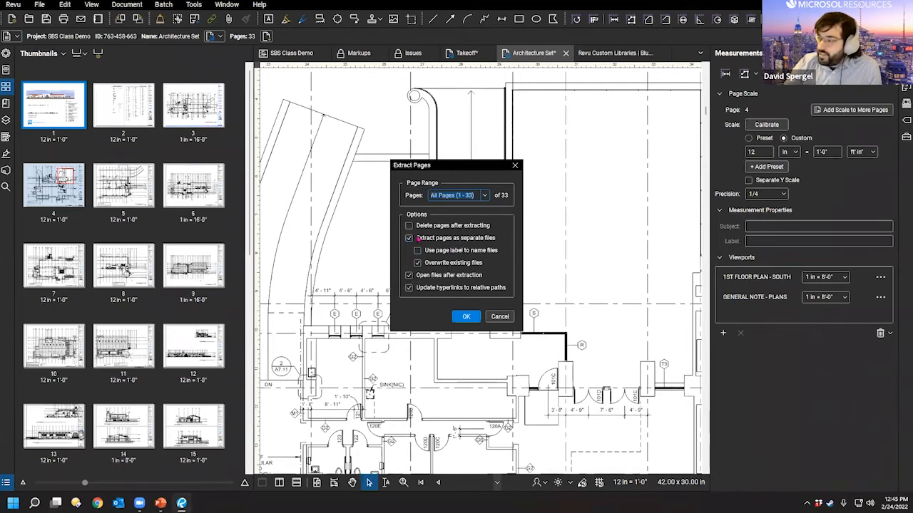
key(ctrl)
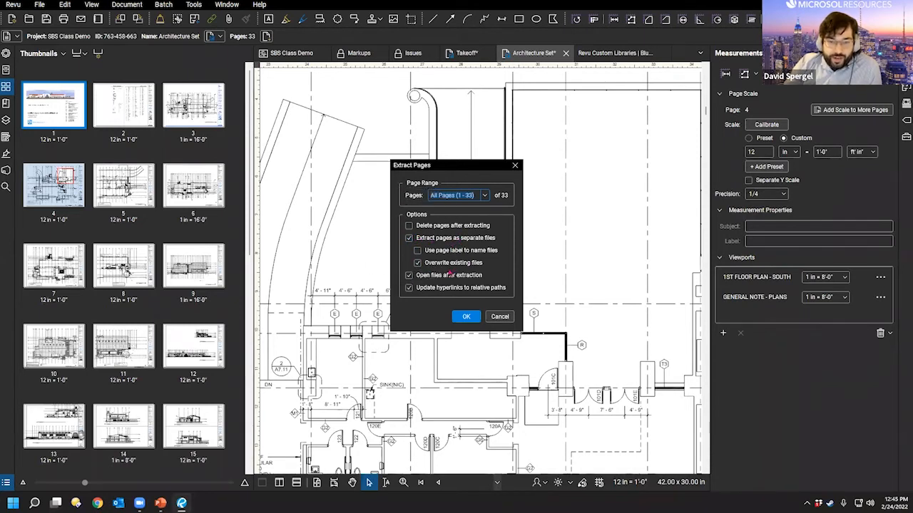
click(443, 252)
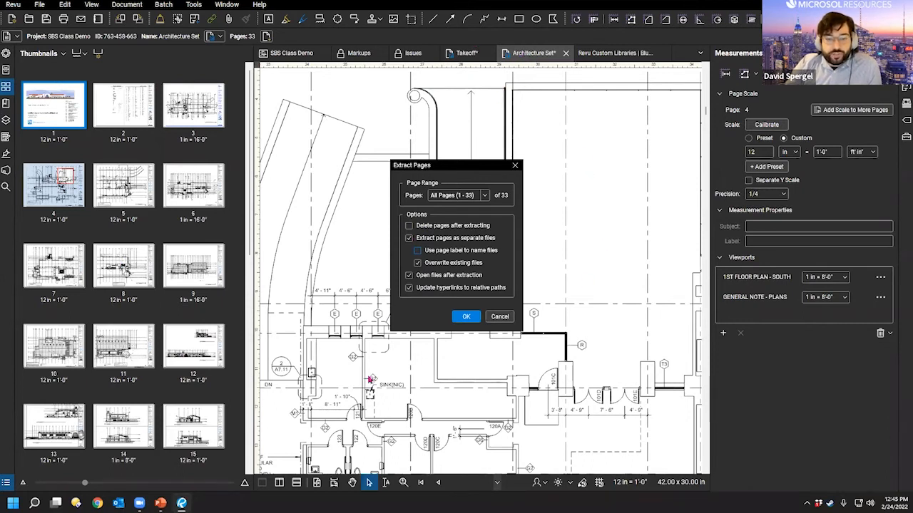
click(419, 251)
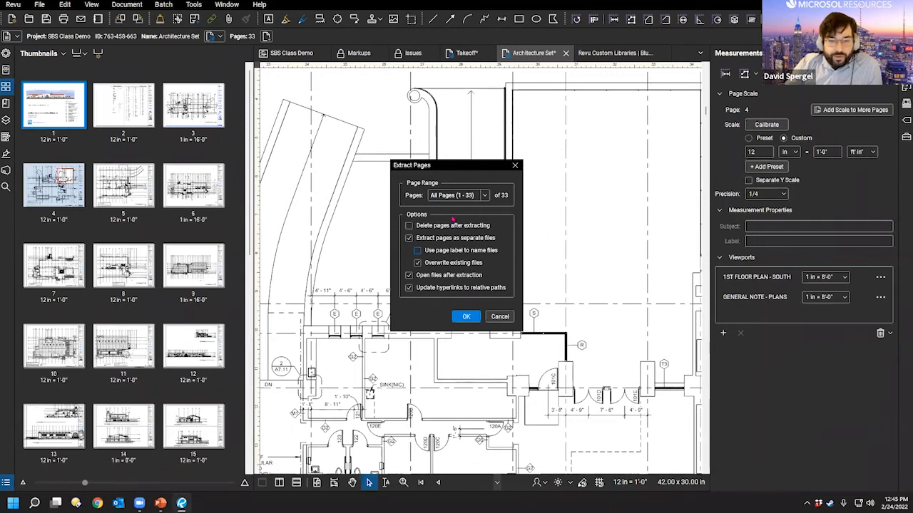
click(499, 317)
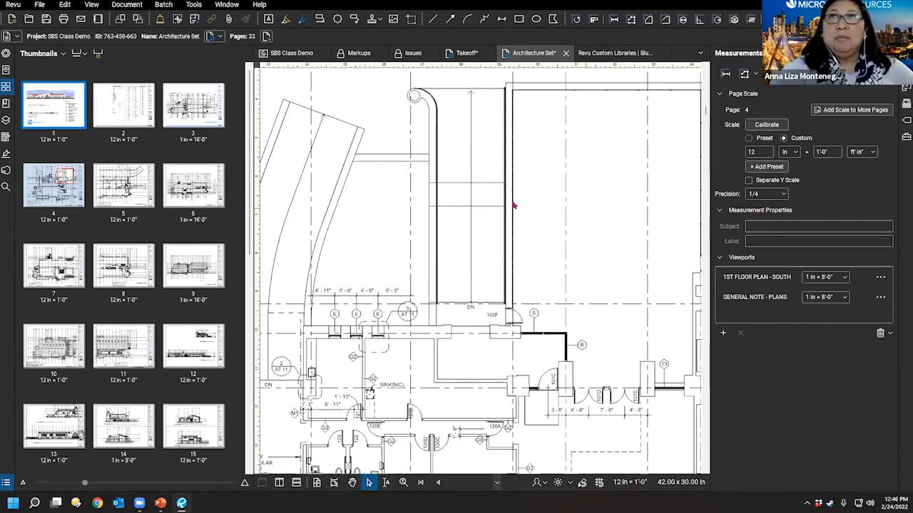
Step: Collapse the Measurements panel and narrow the Thumbnails panel to two columns
double_click(706, 131)
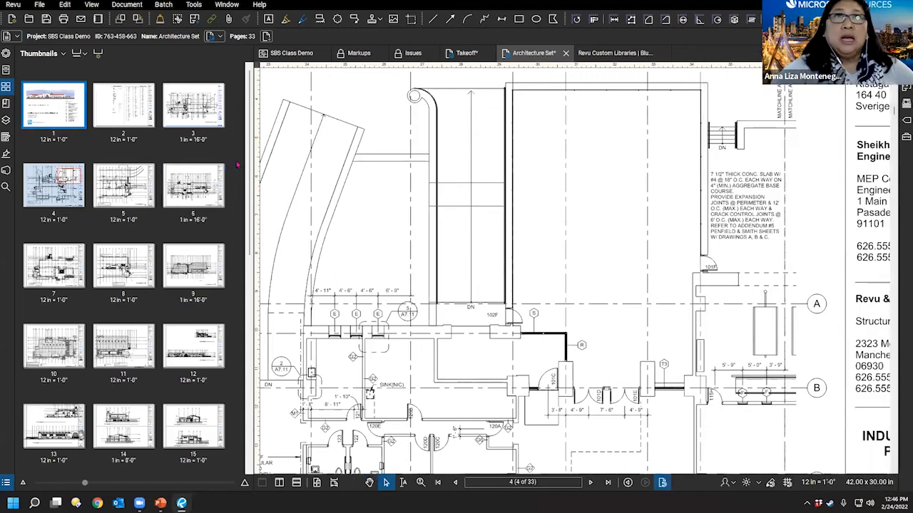
drag(248, 158, 178, 159)
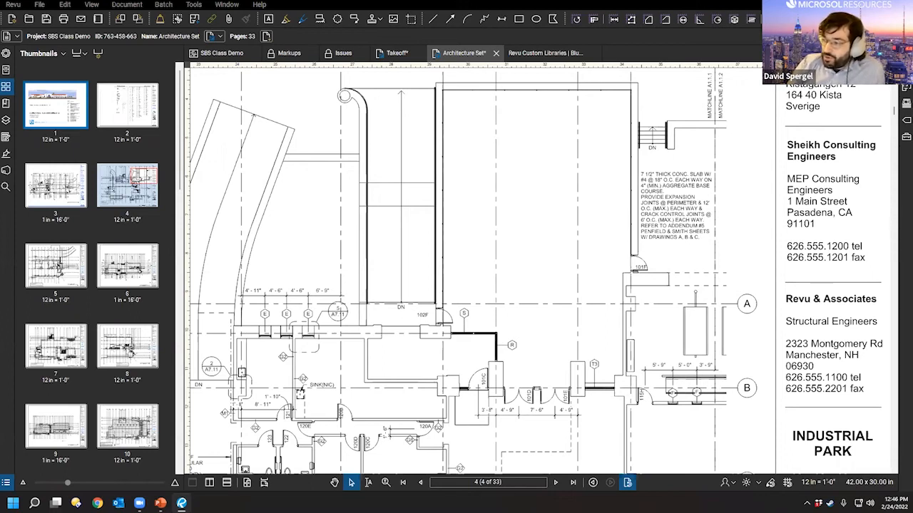
drag(458, 208, 467, 217)
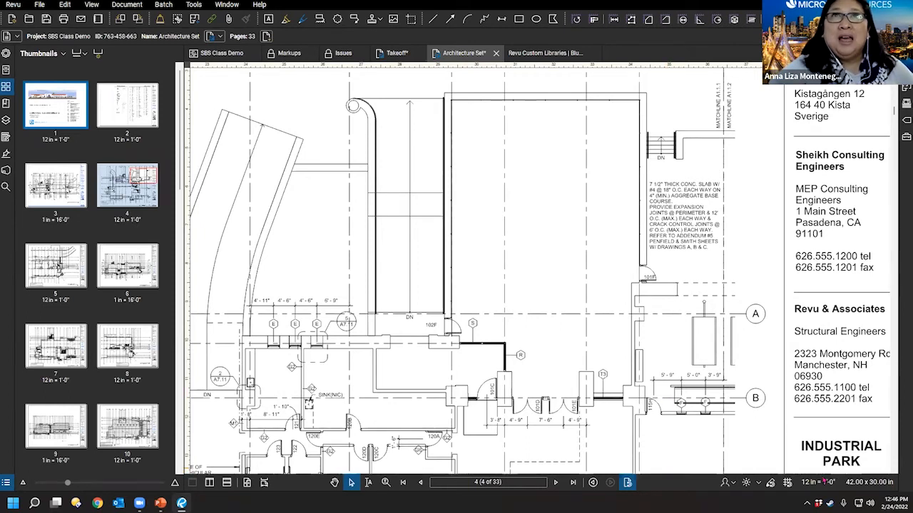
Step: Pan and zoom sheet A1.1.1 to show its top and title block with the 327.11 sf measurement
right_click(850, 484)
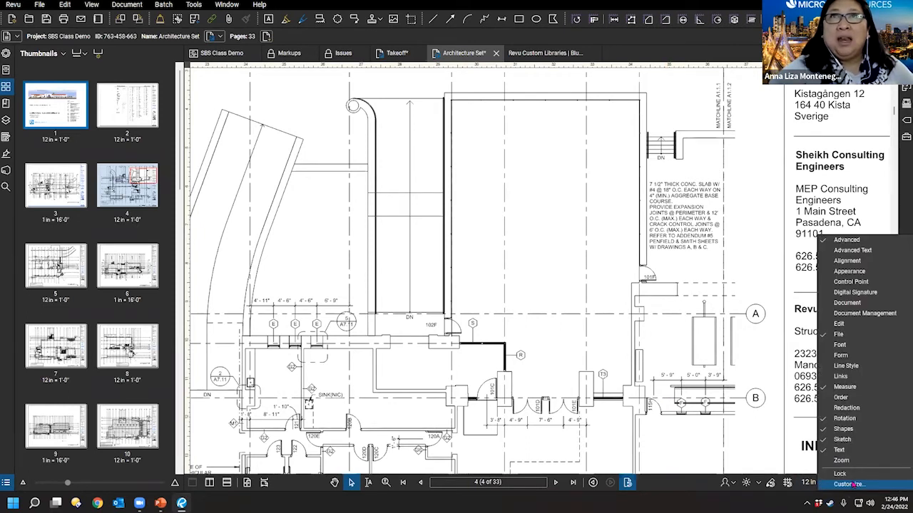
click(635, 337)
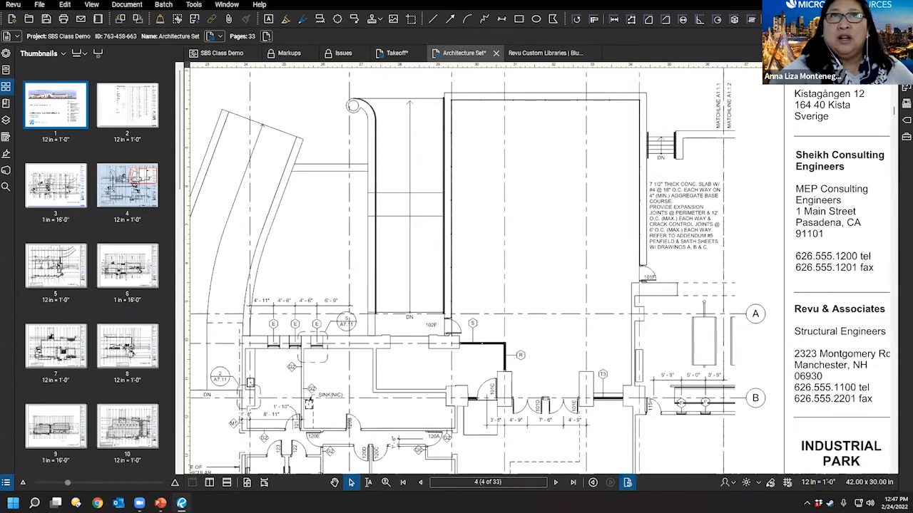
scroll(542, 260, down, 3)
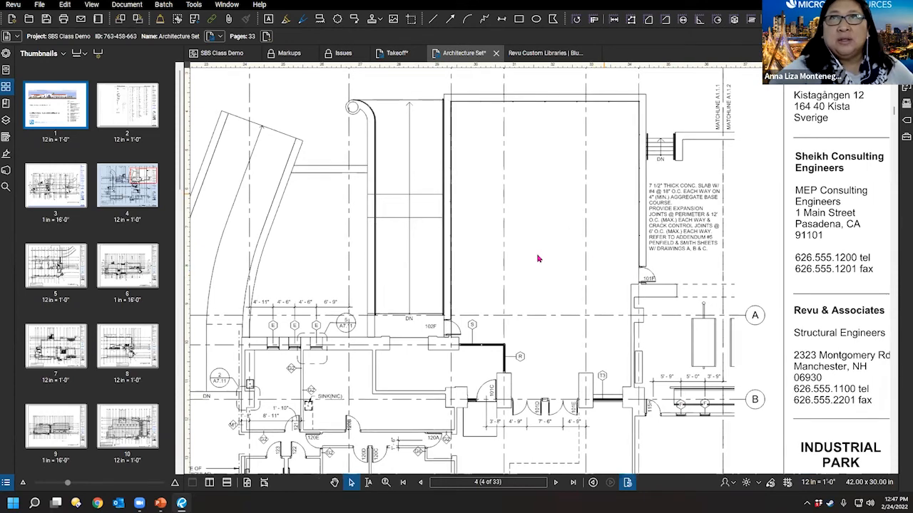
drag(510, 285, 563, 270)
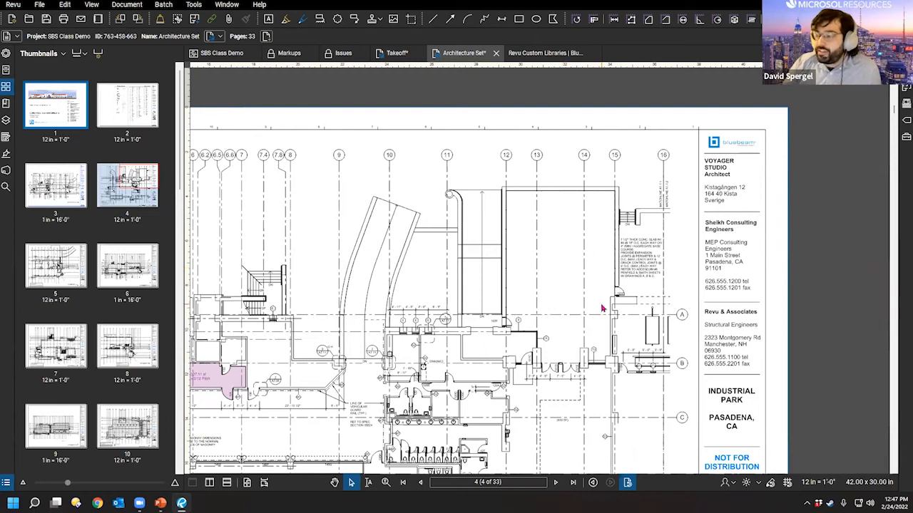
drag(491, 289, 555, 255)
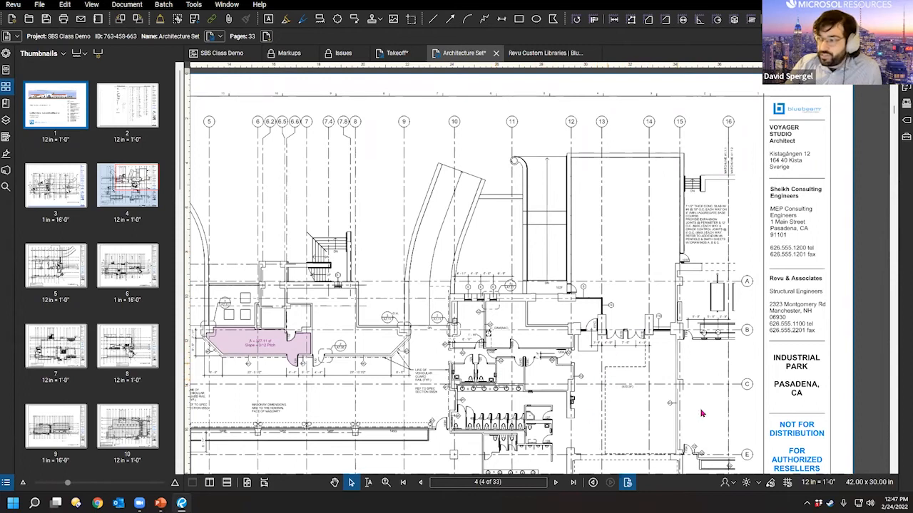
mouse_move(594, 326)
mouse_down()
mouse_move(631, 340)
mouse_move(650, 300)
mouse_up()
drag(487, 385, 483, 363)
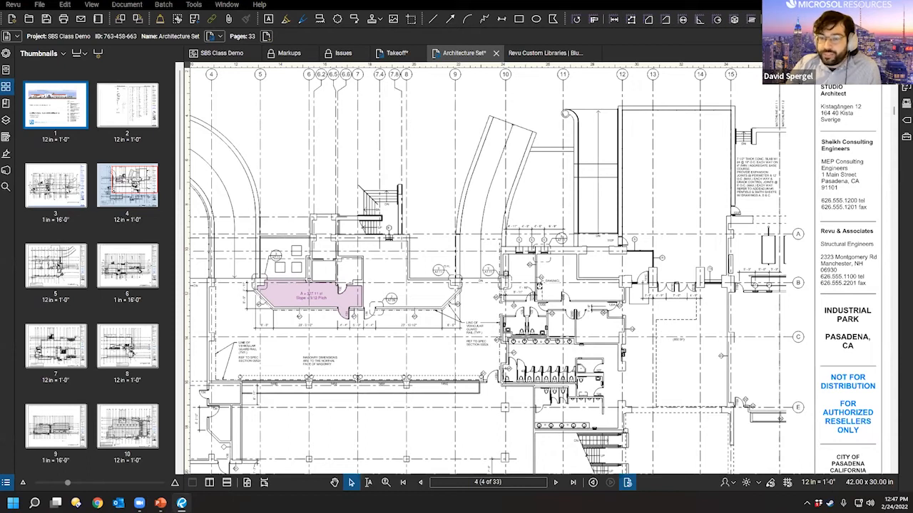
mouse_move(450, 165)
mouse_down()
mouse_move(480, 294)
mouse_move(477, 265)
mouse_move(502, 291)
mouse_move(548, 302)
mouse_move(543, 289)
mouse_up()
scroll(480, 296, down, 5)
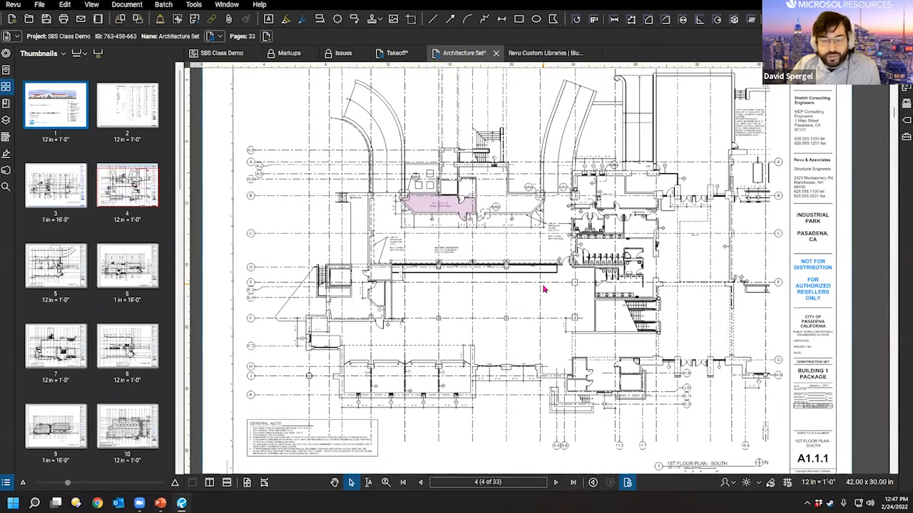
scroll(578, 230, up, 2)
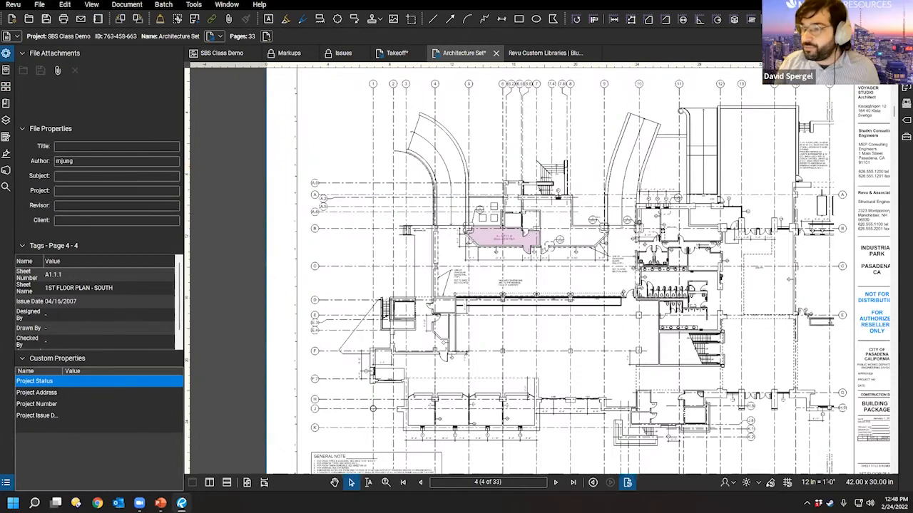
Step: Collapse the left properties panel and recentre the floor plan in the wider view
drag(674, 340, 611, 305)
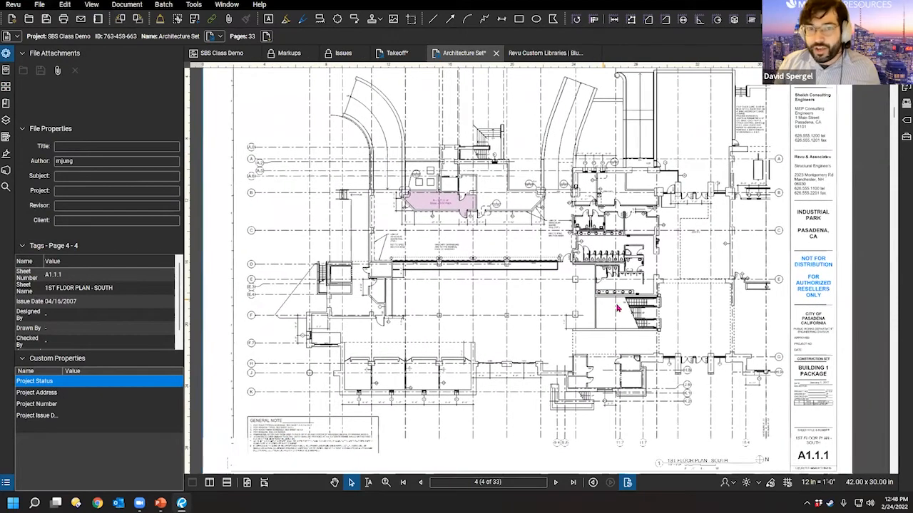
double_click(186, 134)
drag(254, 219, 300, 222)
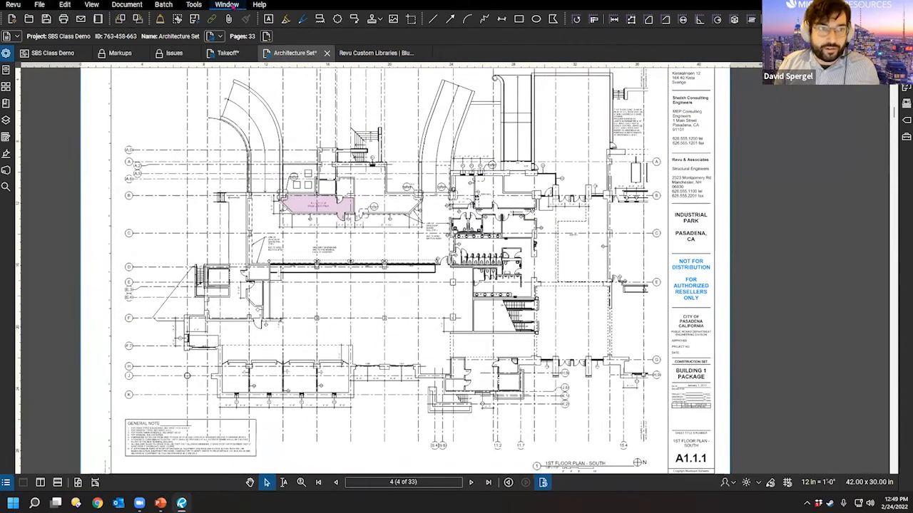
Step: Show the Markups List with the area measurement via Window > Panels, then close it
click(227, 5)
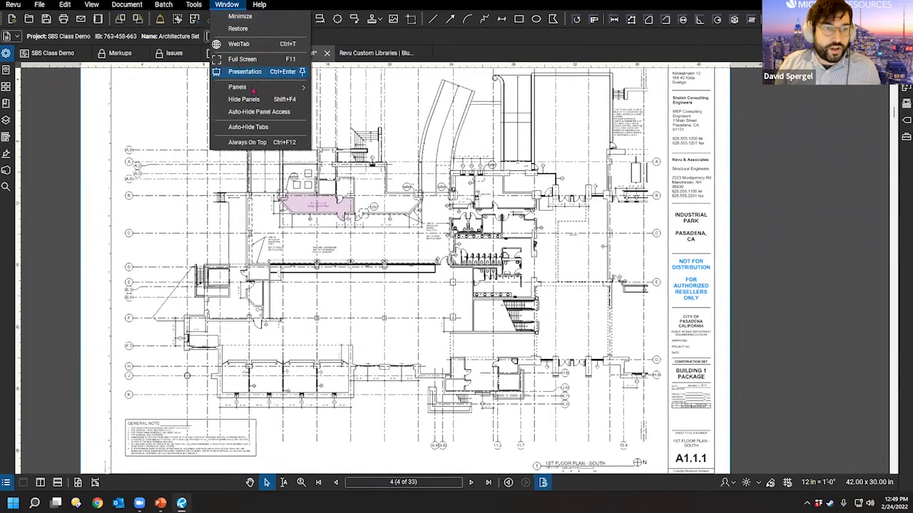
mouse_move(253, 89)
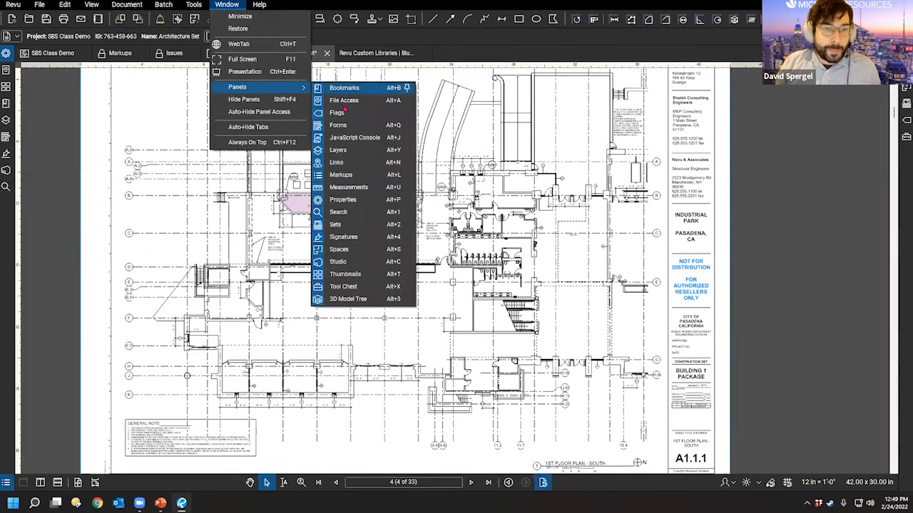
click(349, 187)
click(227, 4)
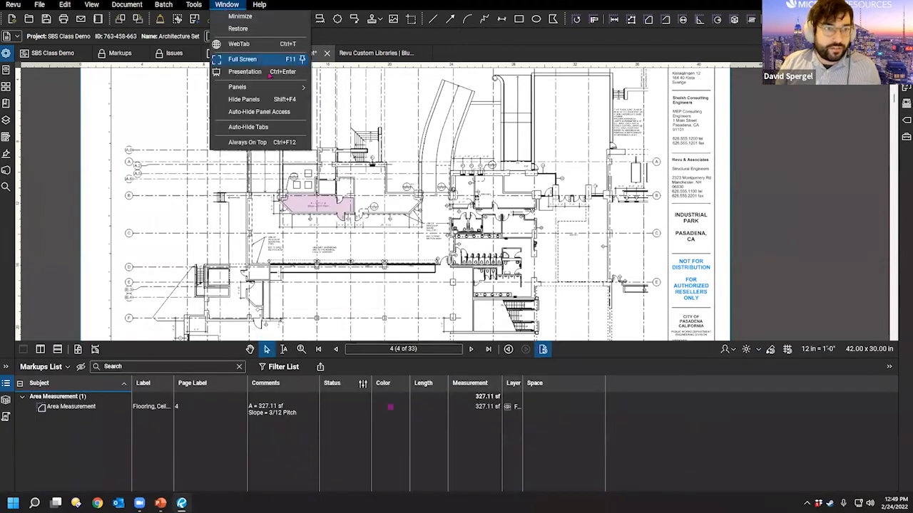
mouse_move(253, 87)
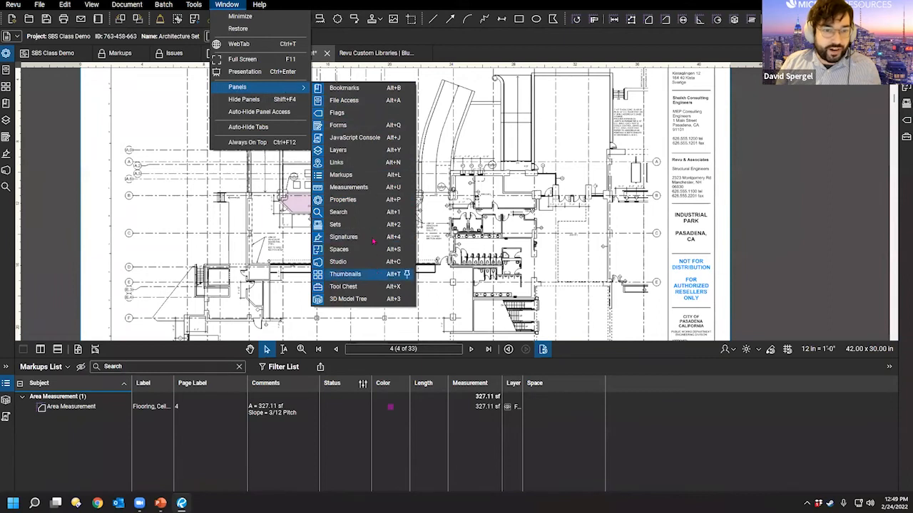
double_click(430, 360)
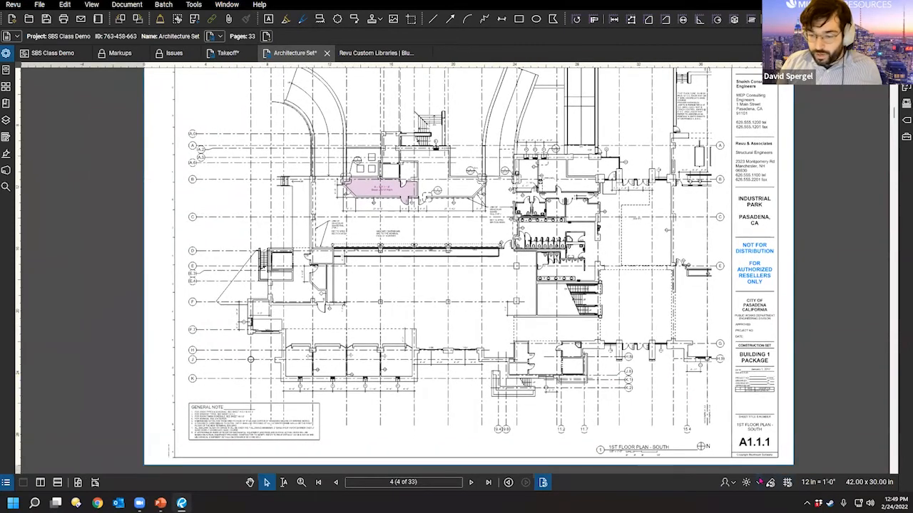
Step: Turn on the dot grid over the floor plan sheet from the View menu
click(760, 482)
click(448, 261)
click(174, 4)
mouse_move(99, 8)
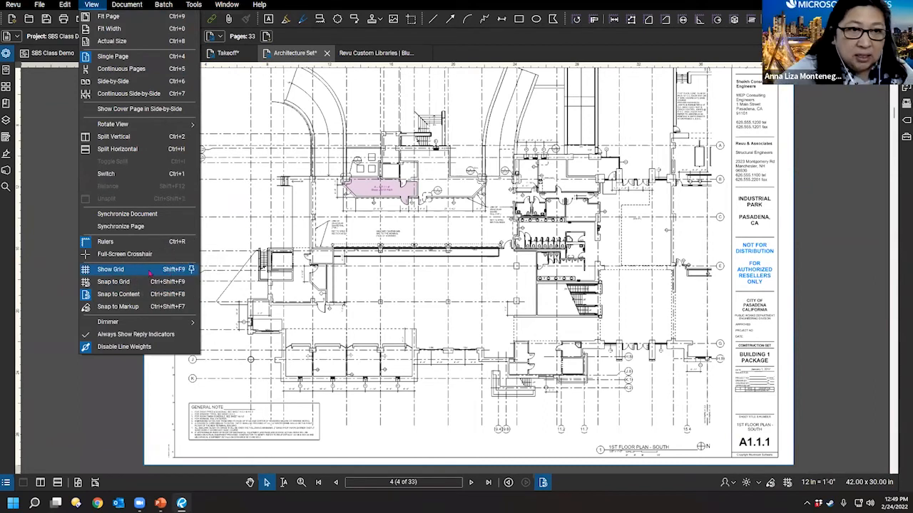
click(153, 274)
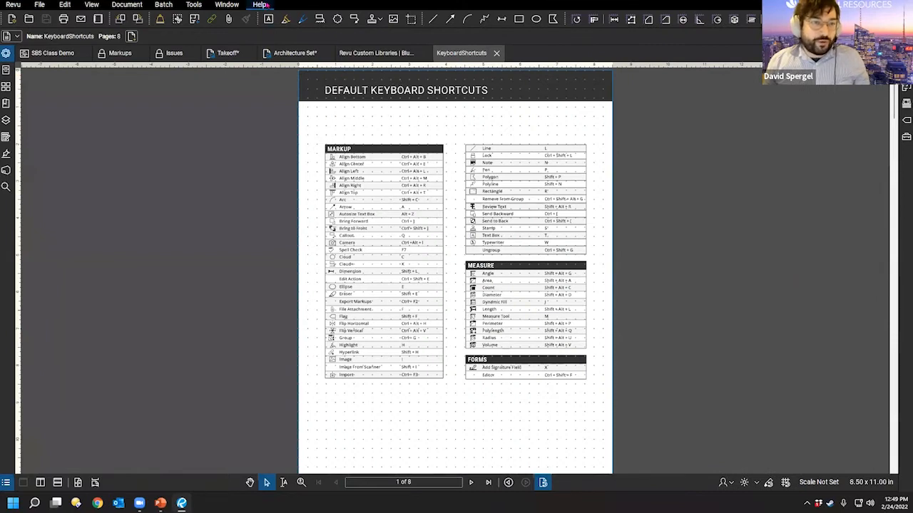
Step: Open the keyboard shortcuts guide from Help, scroll through it, then close it
click(257, 5)
click(300, 174)
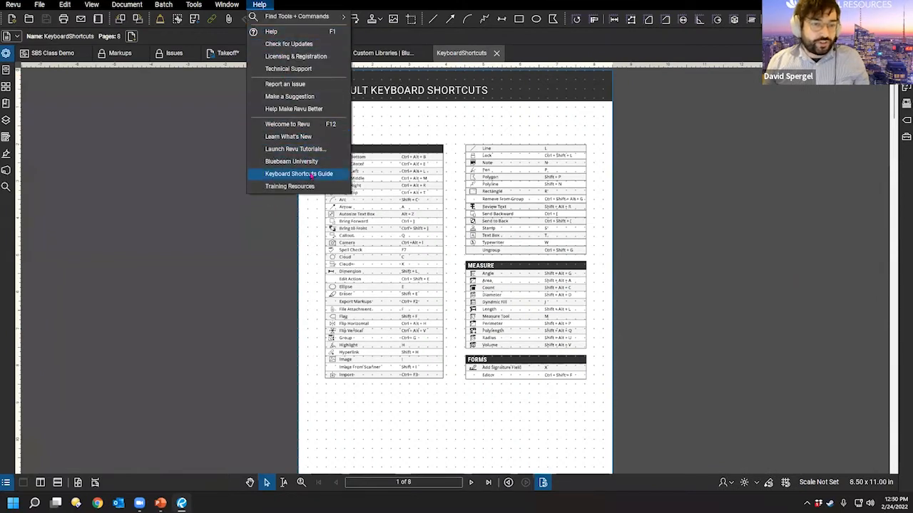
scroll(428, 240, down, 5)
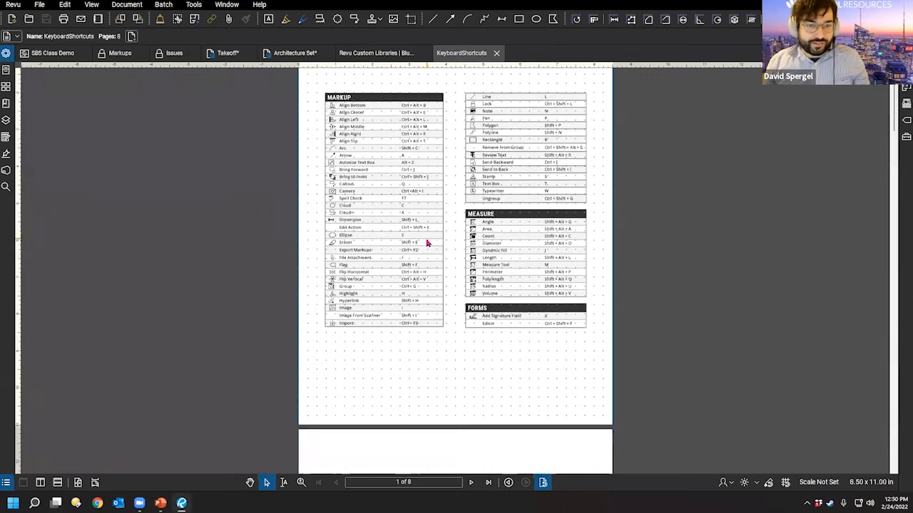
scroll(405, 257, down, 10)
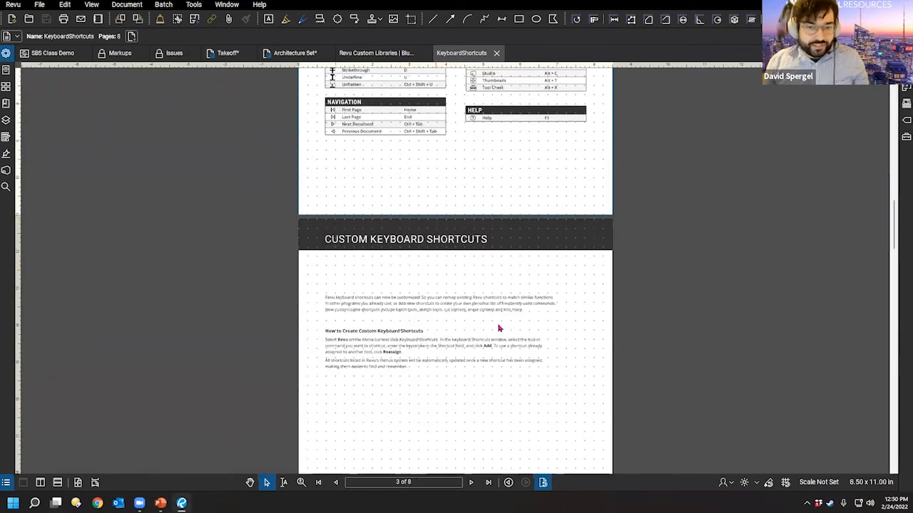
scroll(529, 350, down, 5)
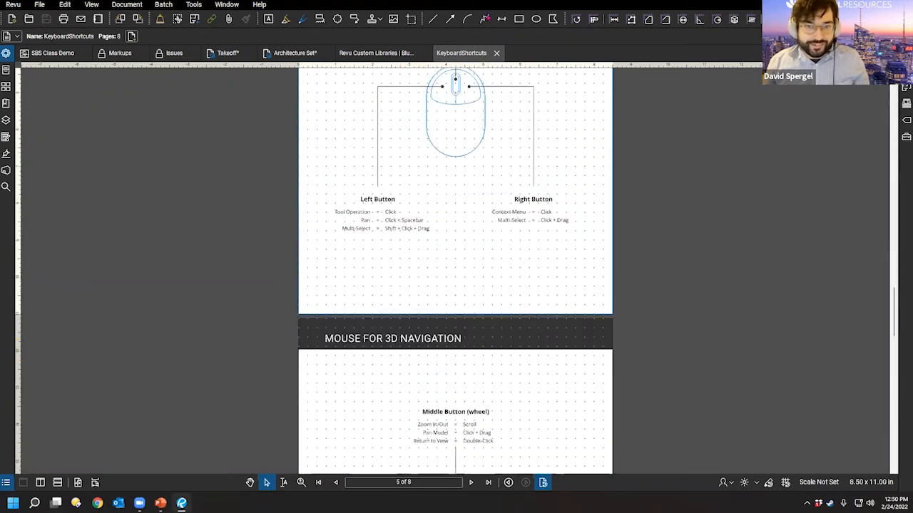
click(497, 53)
click(91, 4)
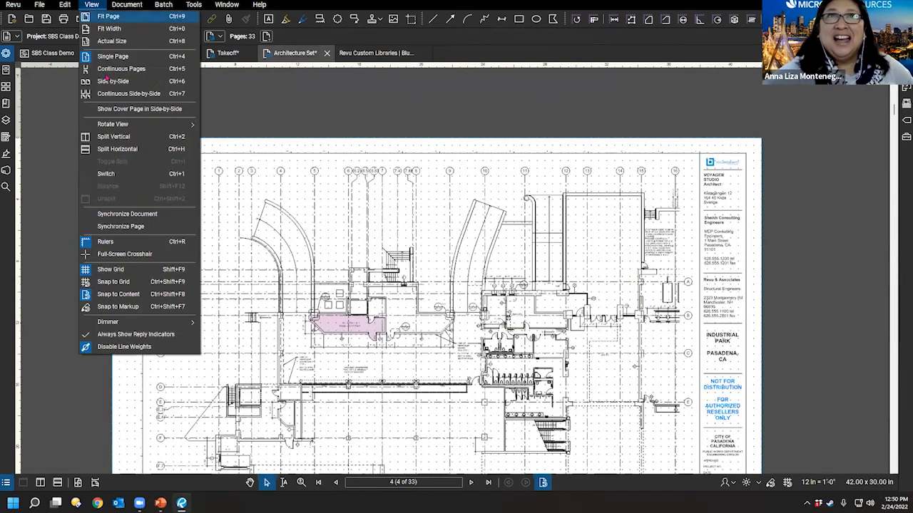
Step: Turn off the floor plan's dot grid, centre the corridor and restrooms, and open the Tool Chest
click(145, 271)
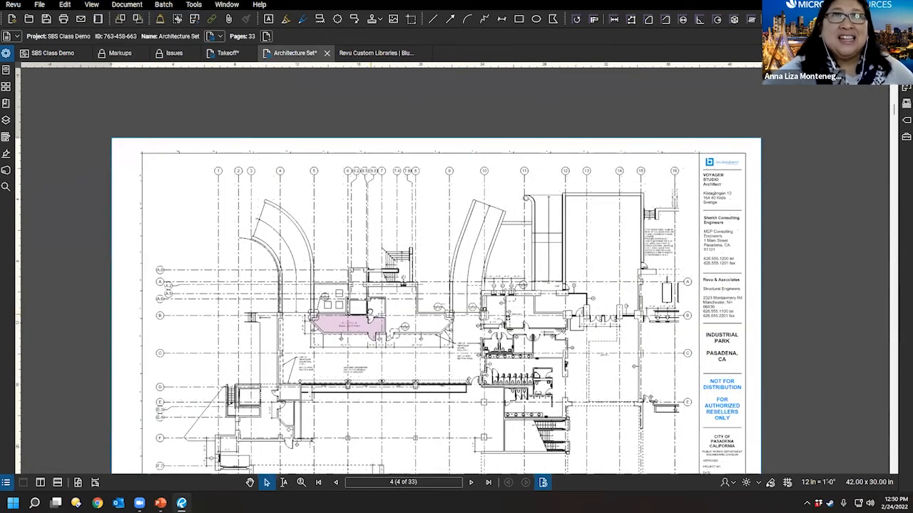
scroll(381, 272, down, 2)
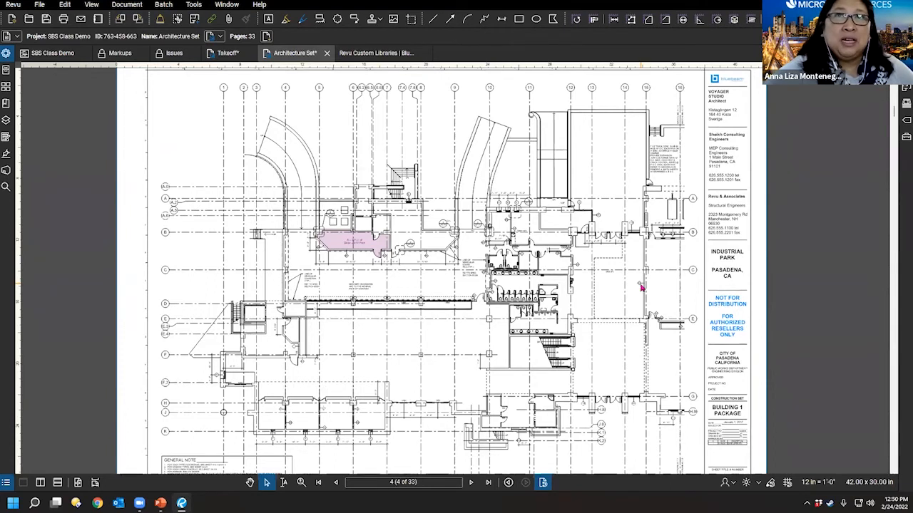
scroll(599, 300, up, 5)
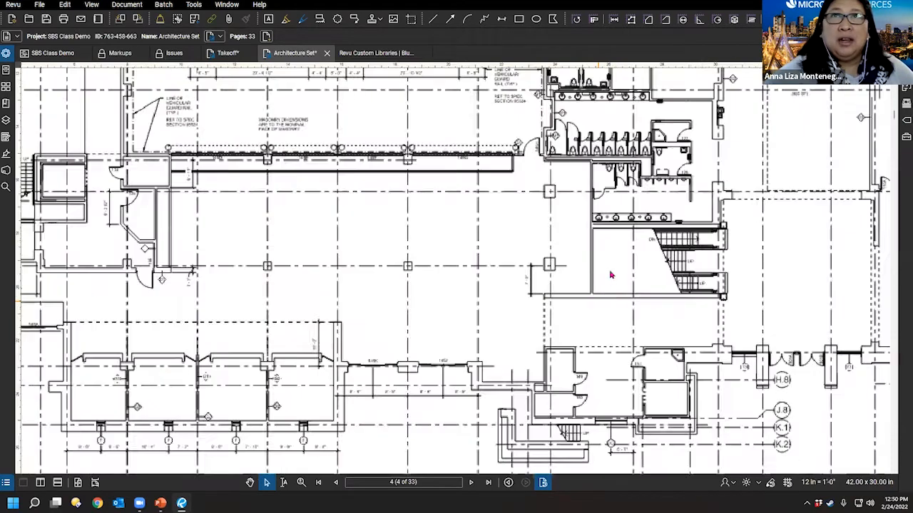
drag(589, 260, 514, 297)
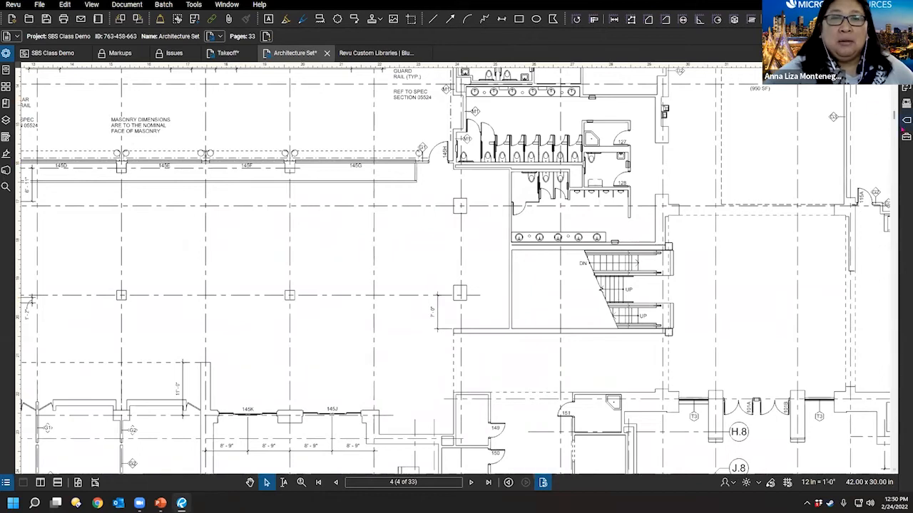
click(906, 136)
Step: Shrink the Tool Chest icons with the size slider so more sections fit
scroll(777, 186, down, 10)
scroll(785, 254, up, 10)
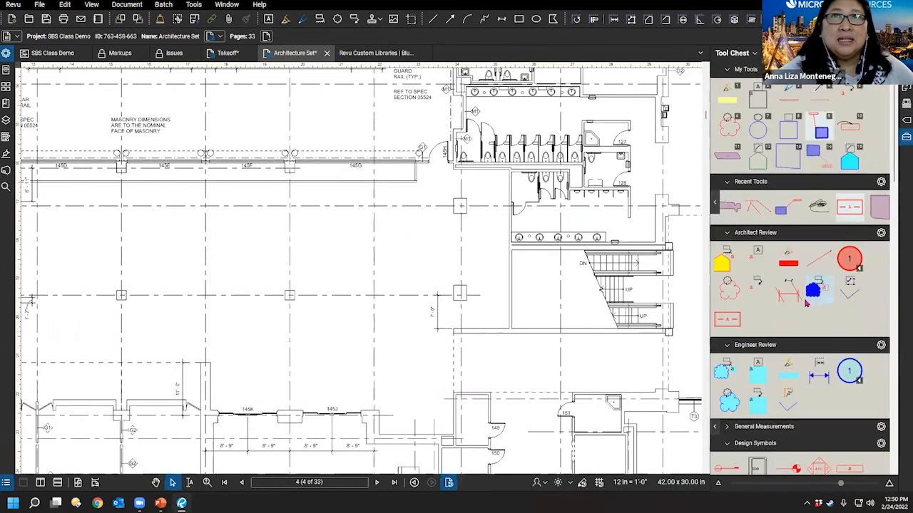
drag(840, 483, 763, 485)
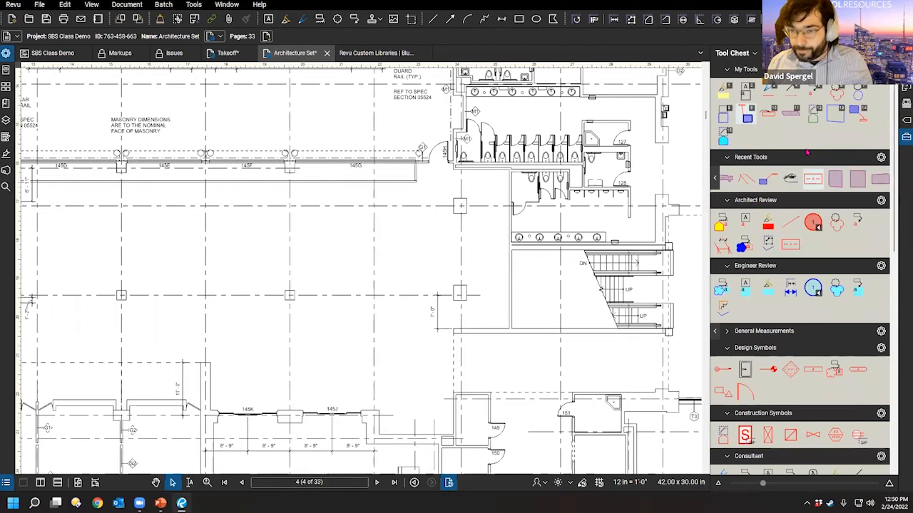
scroll(835, 271, down, 3)
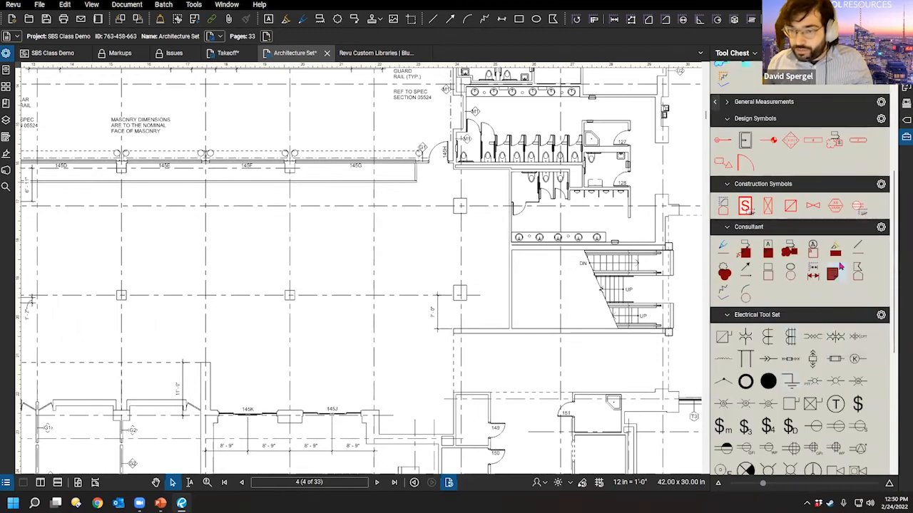
scroll(818, 286, up, 3)
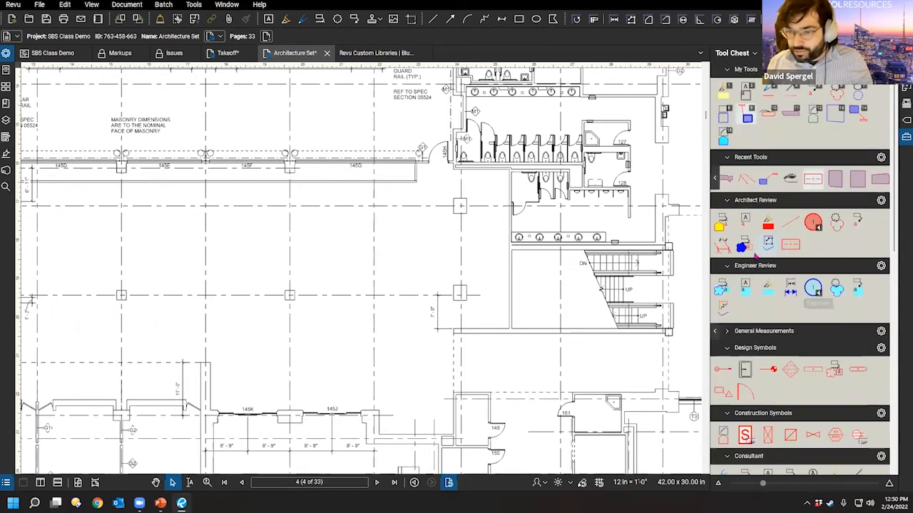
Step: Expand the General Measurements set and start the Count Measurement tool
click(796, 329)
scroll(790, 325, down, 3)
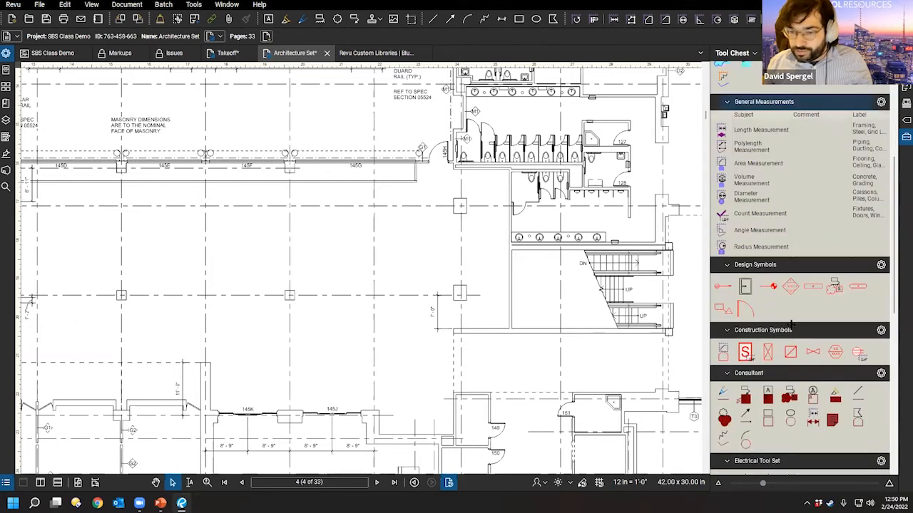
click(743, 217)
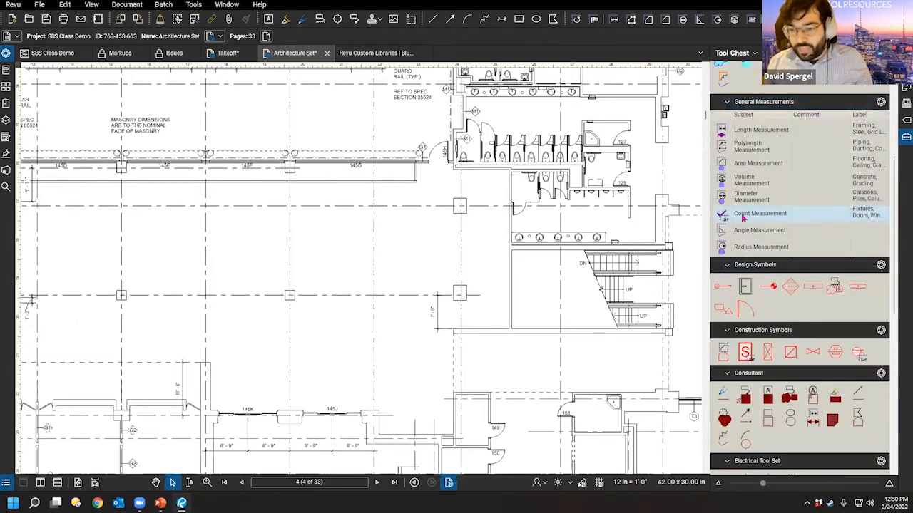
click(743, 218)
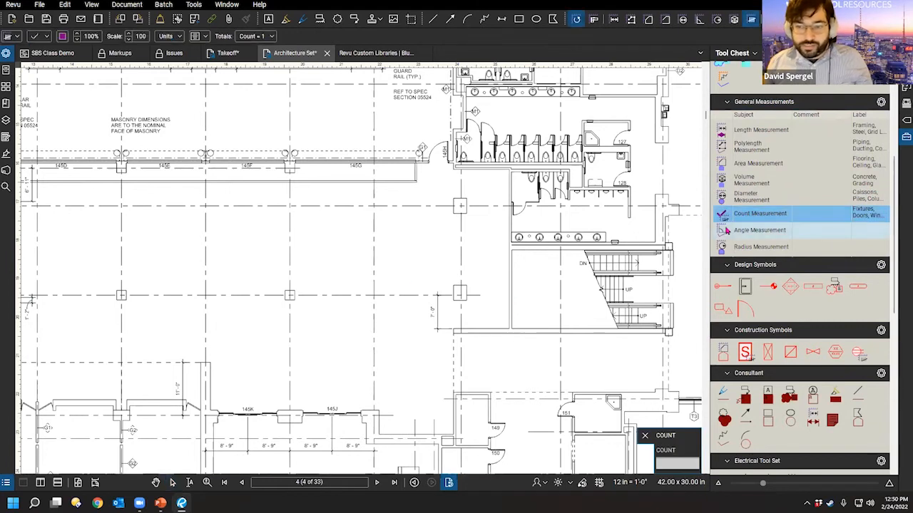
Step: Make the Count Measurement marker a green triangle instead of a purple check, then exit the tool
scroll(306, 235, down, 2)
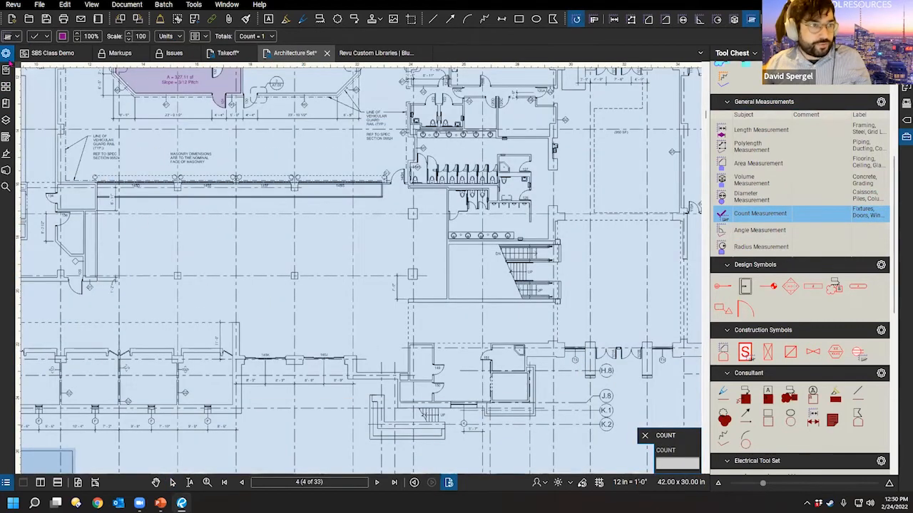
click(6, 54)
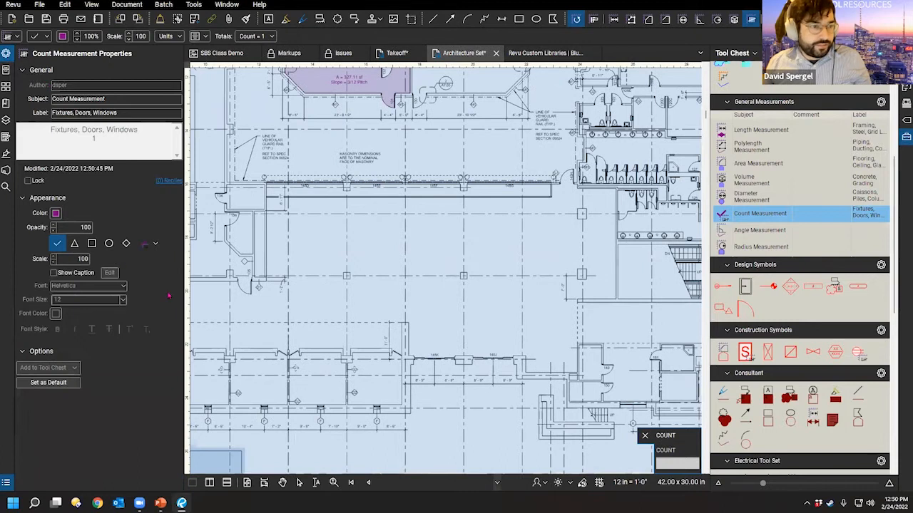
click(143, 243)
click(162, 318)
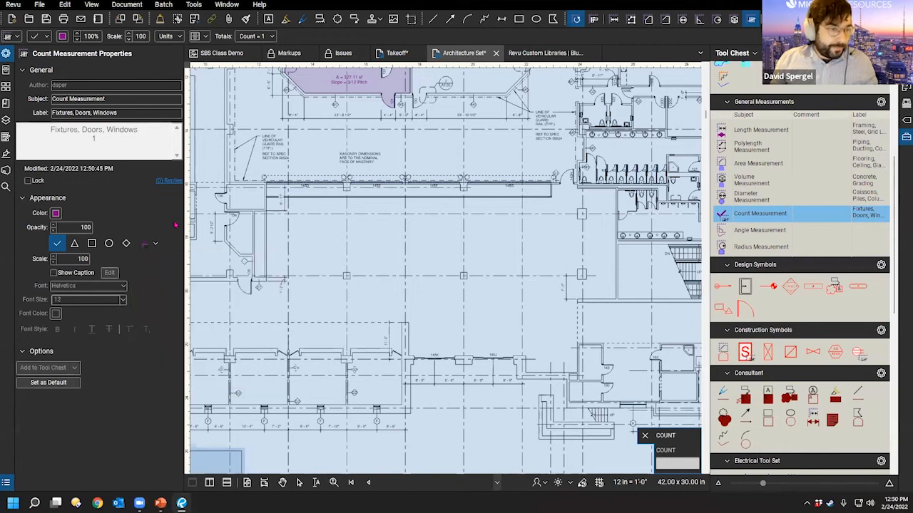
click(75, 244)
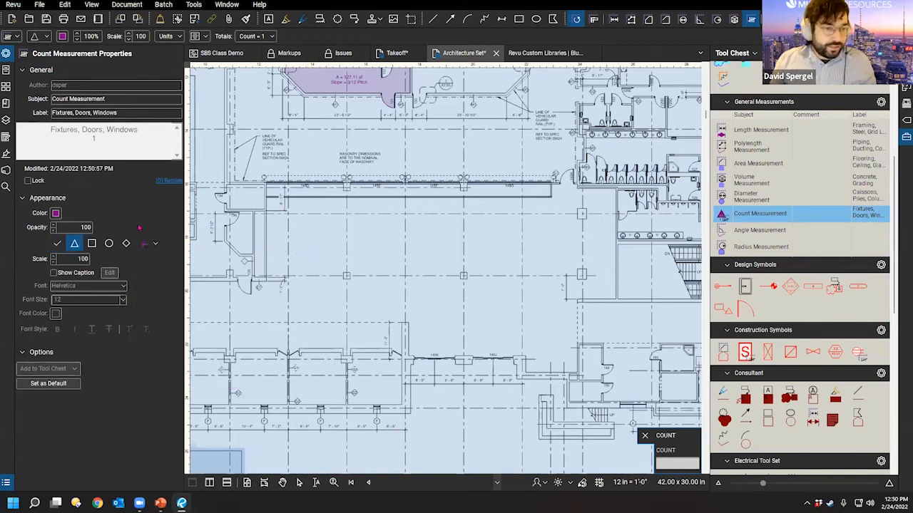
click(57, 213)
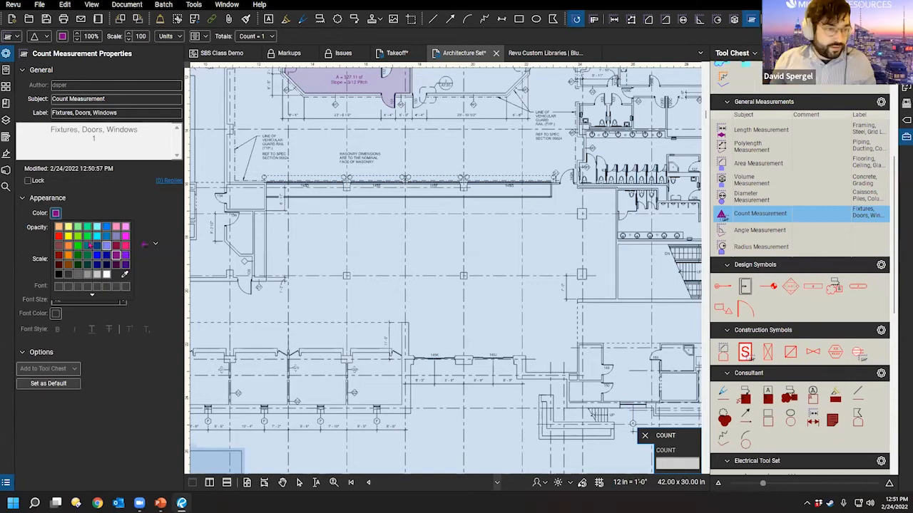
click(89, 245)
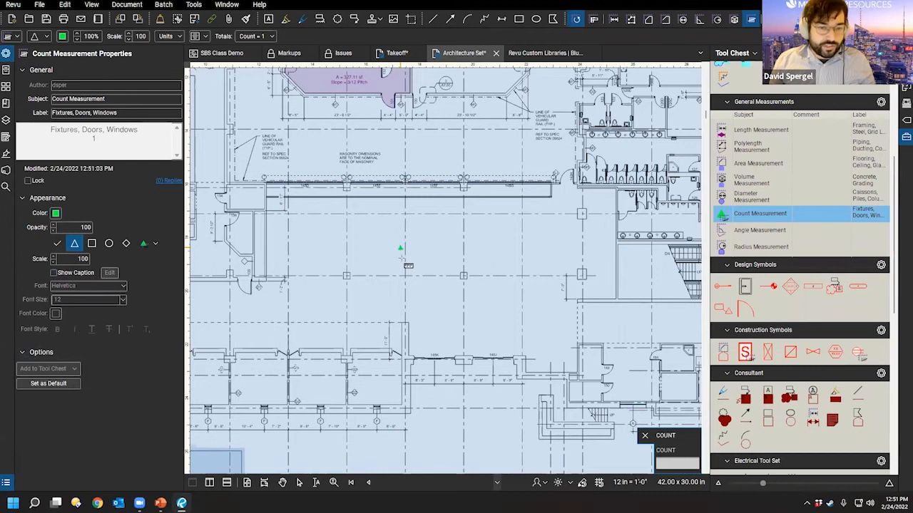
key(Escape)
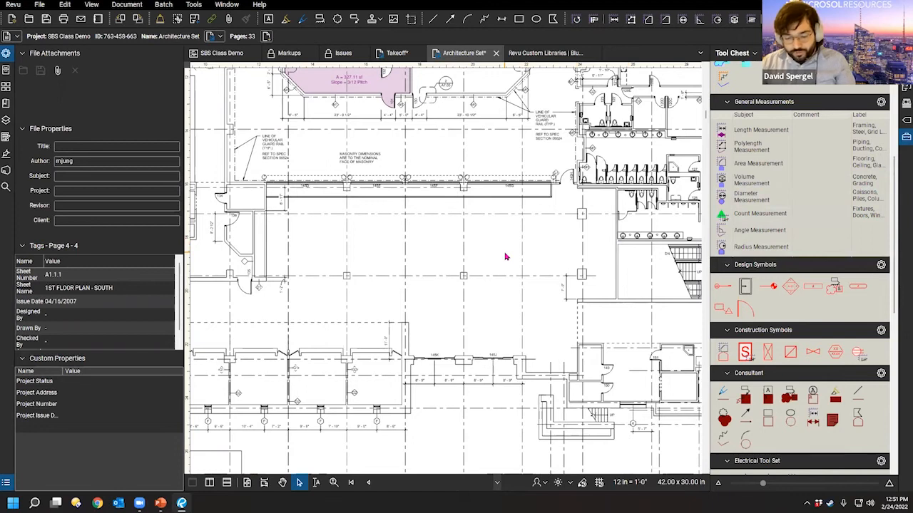
key(F11)
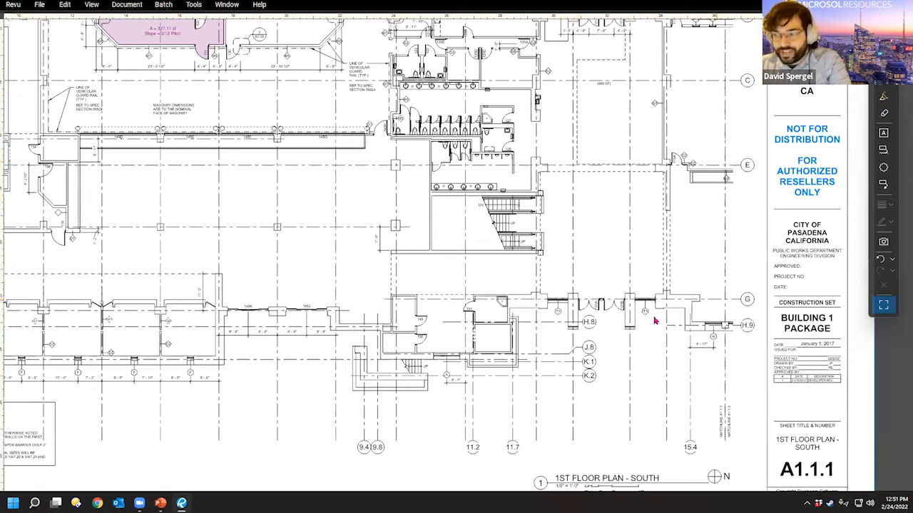
click(886, 306)
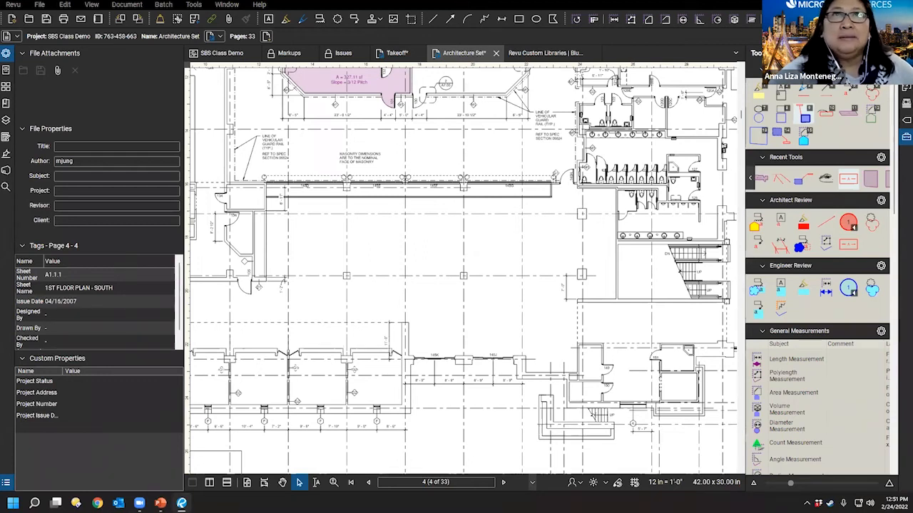
Step: Collapse the file properties panel, pan the floor plan, and show the Layers list
scroll(635, 237, down, 3)
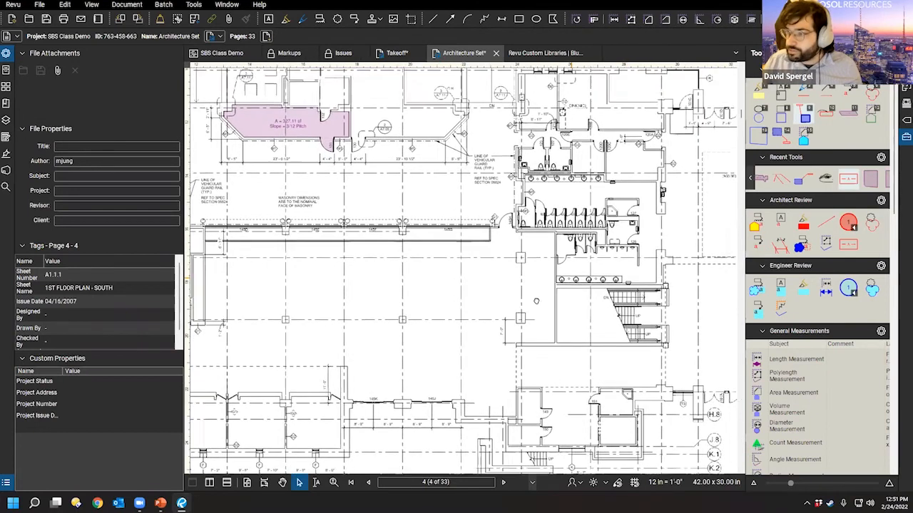
scroll(532, 324, up, 3)
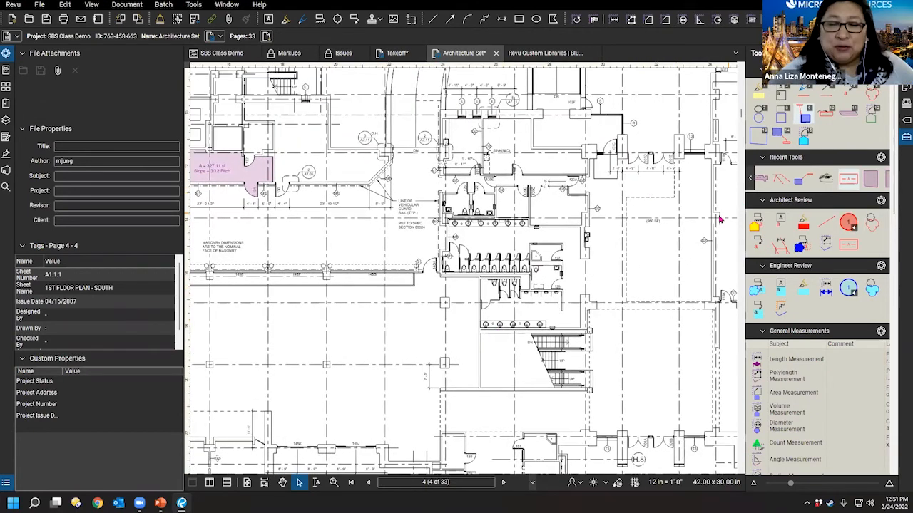
scroll(721, 220, down, 2)
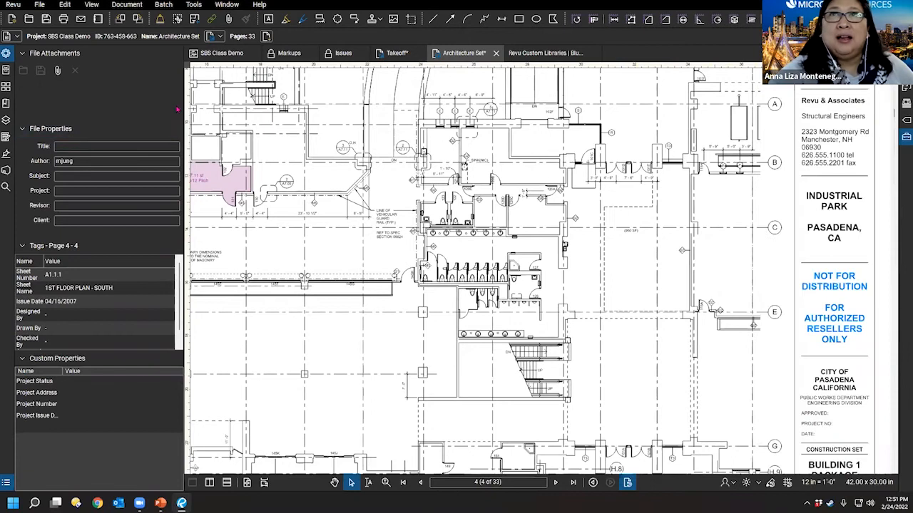
double_click(186, 111)
drag(348, 254, 447, 304)
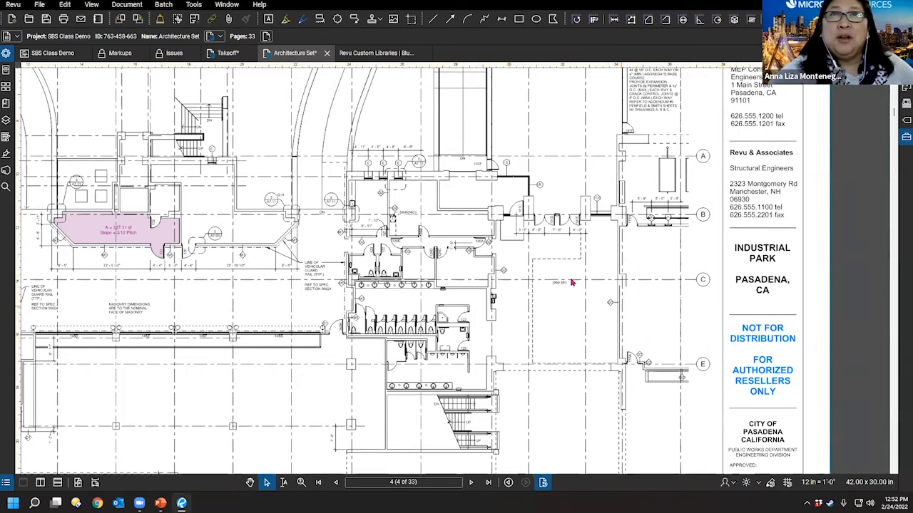
drag(458, 259, 472, 271)
scroll(496, 317, down, 5)
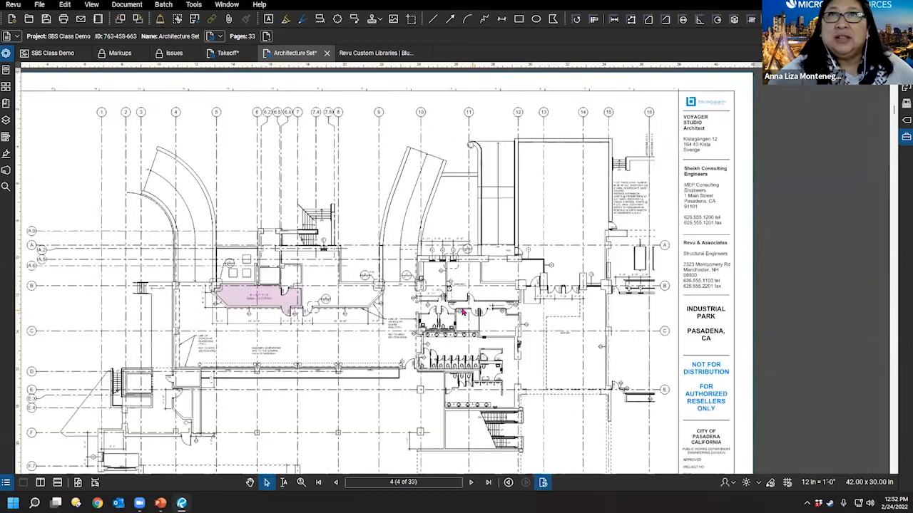
scroll(472, 289, up, 3)
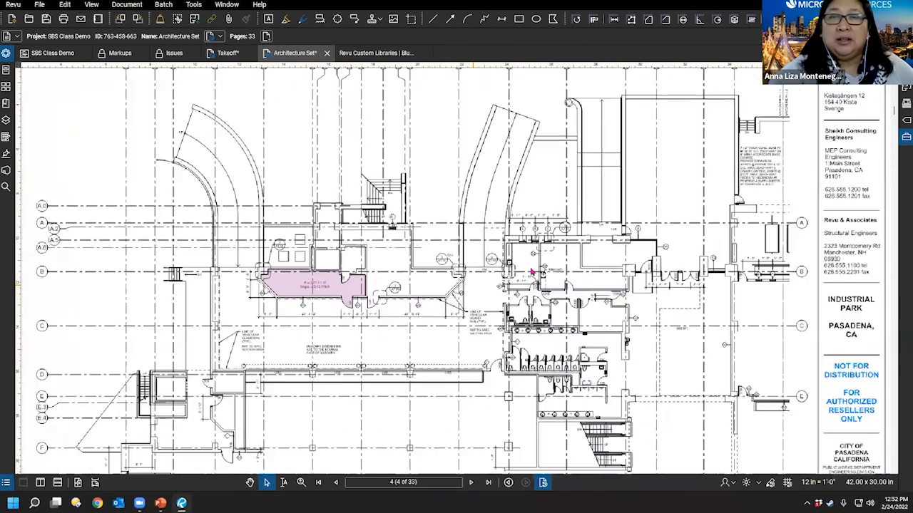
scroll(483, 269, down, 1)
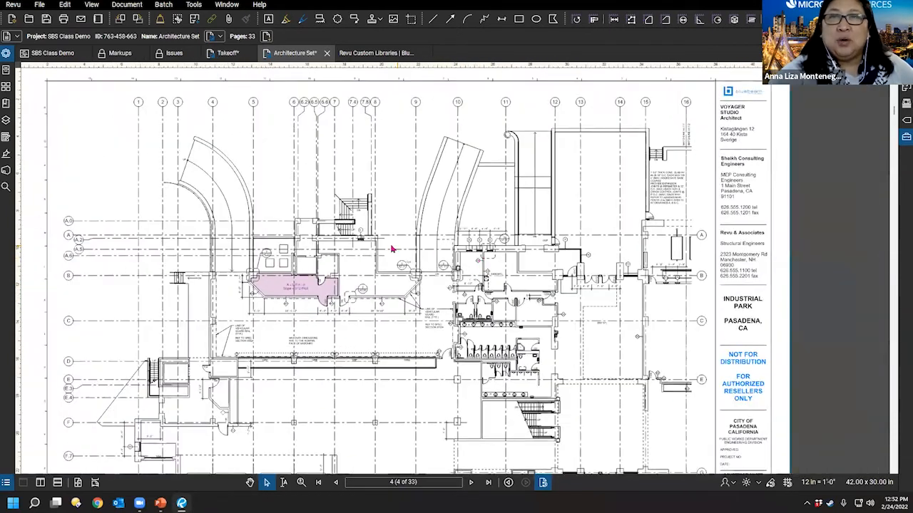
mouse_move(399, 243)
mouse_down()
mouse_move(432, 264)
mouse_move(439, 246)
mouse_up()
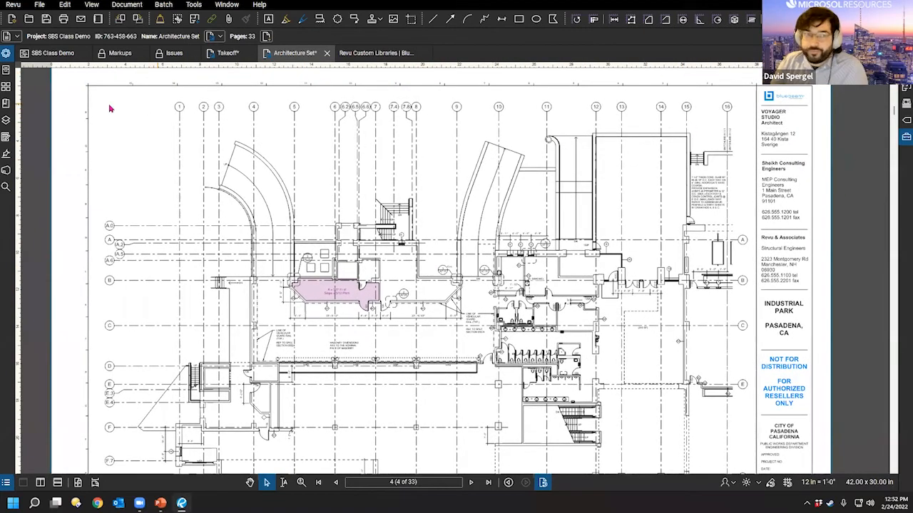
click(5, 119)
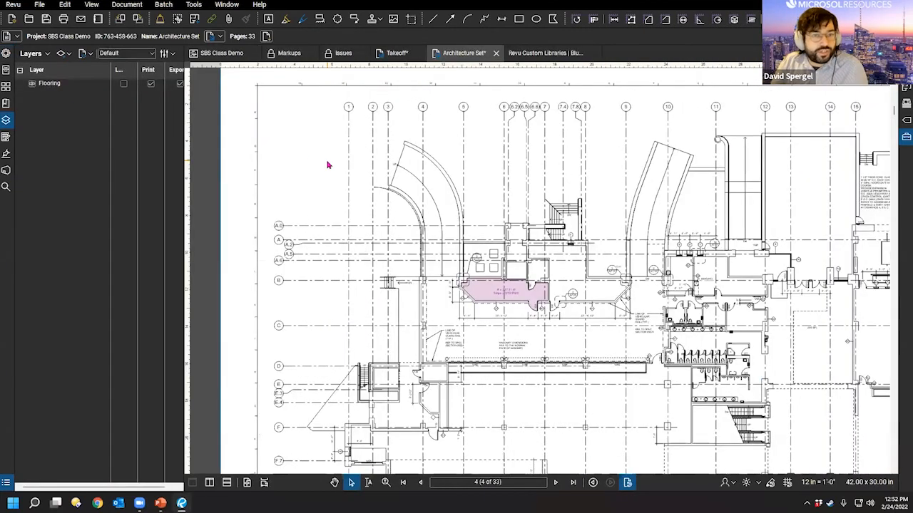
mouse_move(460, 285)
mouse_down()
mouse_move(400, 206)
mouse_move(398, 259)
mouse_up()
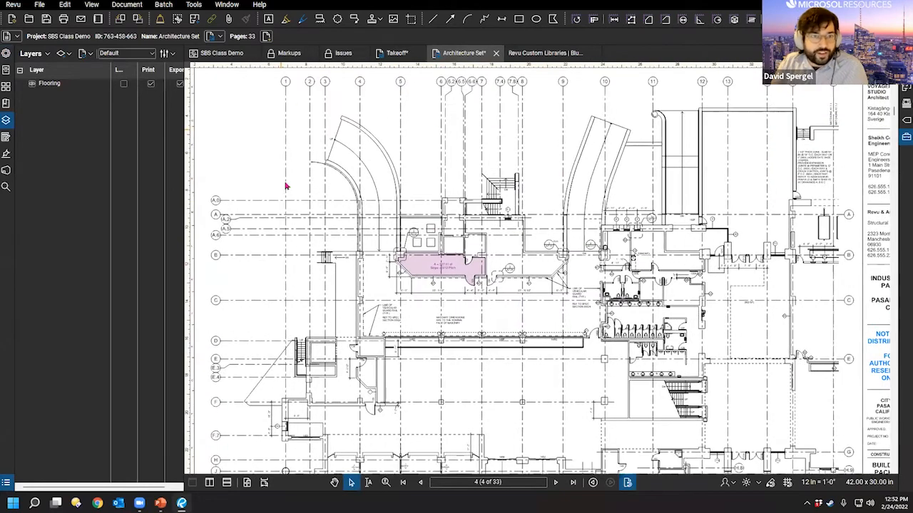
Step: Check the Takeoff site plan, return to the Architecture Set, and page forward two sheets
click(397, 55)
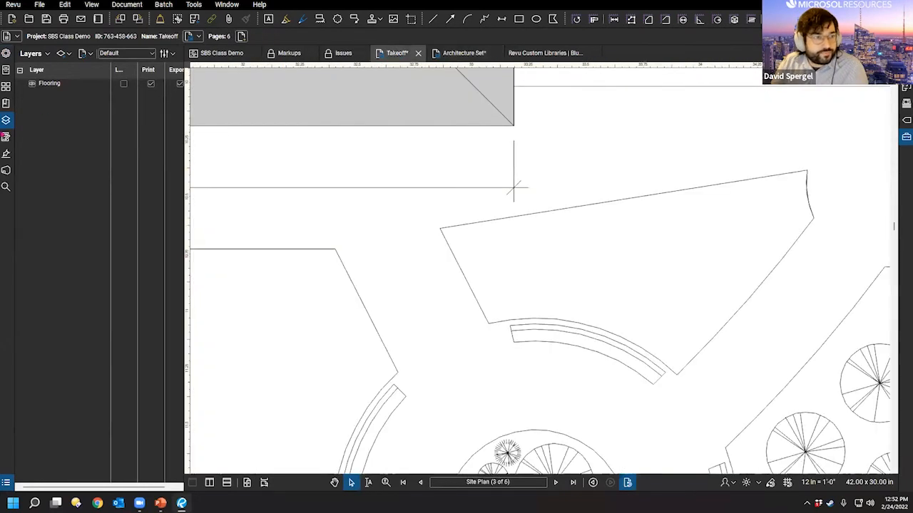
click(460, 58)
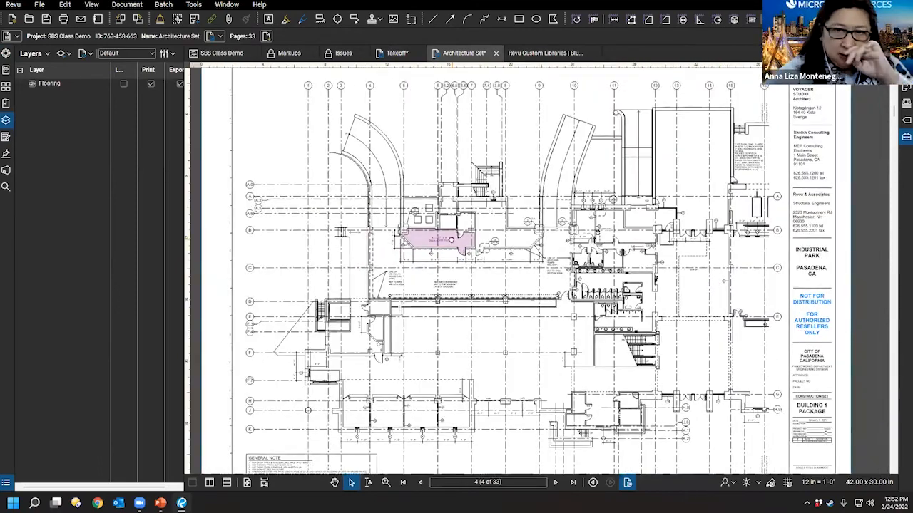
scroll(512, 279, up, 4)
scroll(509, 292, up, 2)
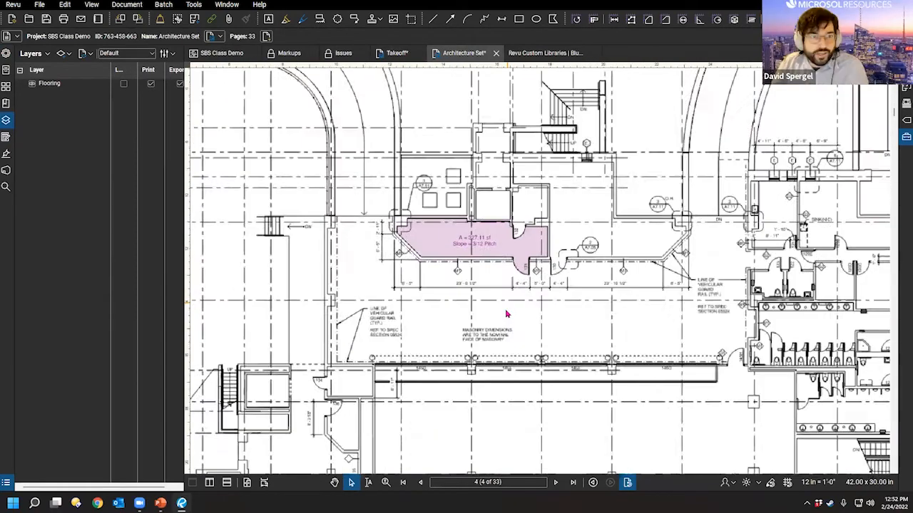
click(556, 483)
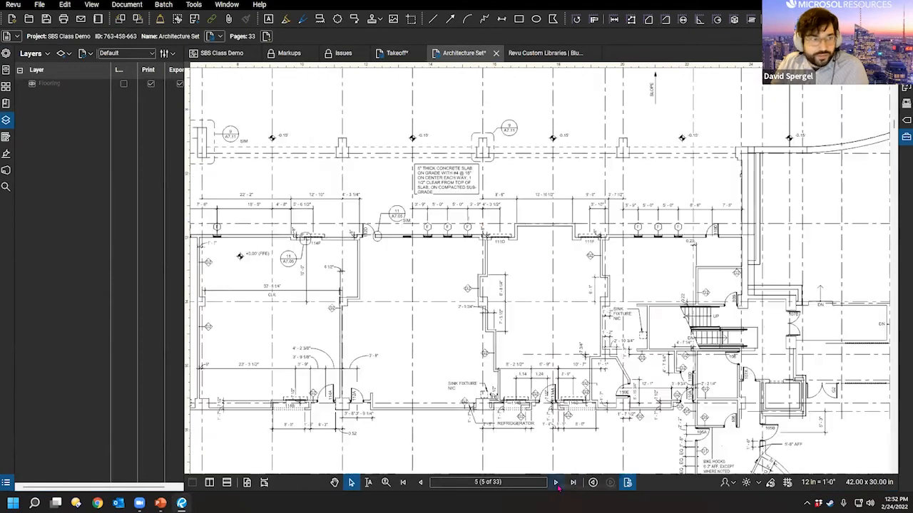
click(556, 482)
Step: Widen the Layers panel, go back to sheet 4, and select the pink 327.11 sf area
key(ctrl)
drag(184, 102, 214, 102)
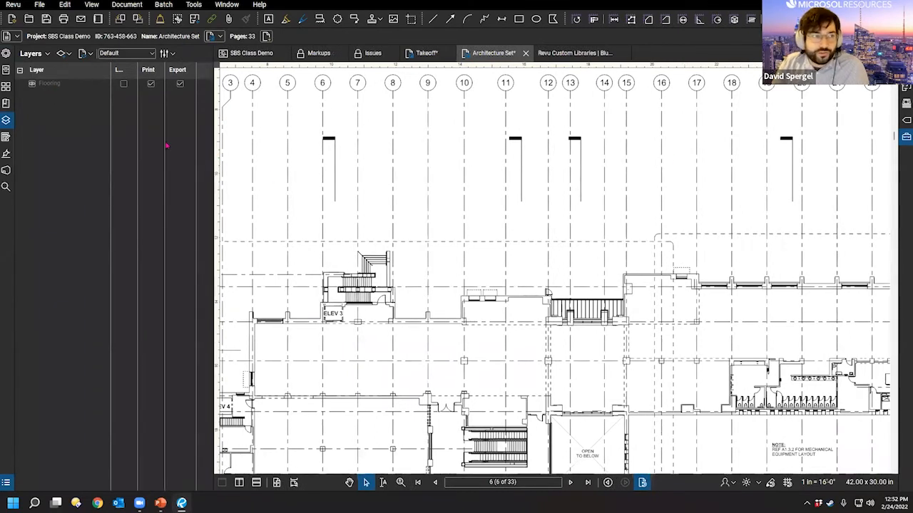
scroll(387, 262, down, 5)
click(434, 484)
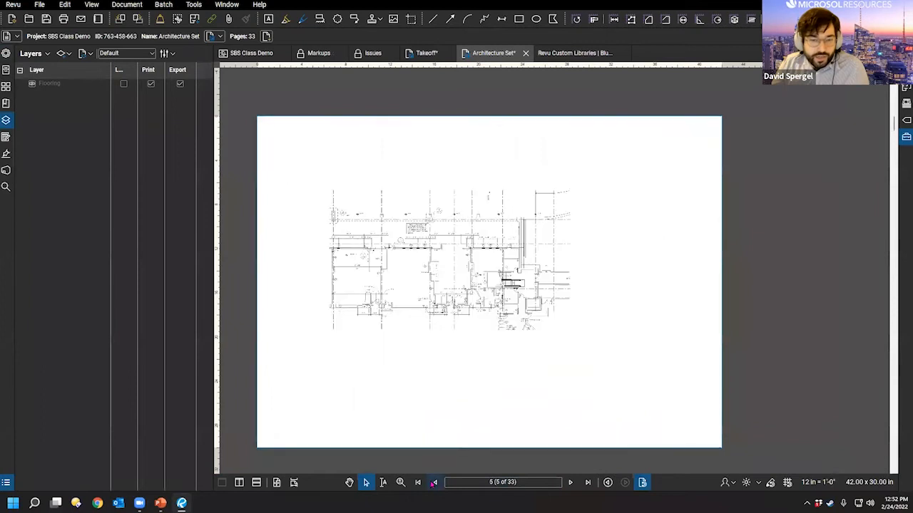
click(434, 485)
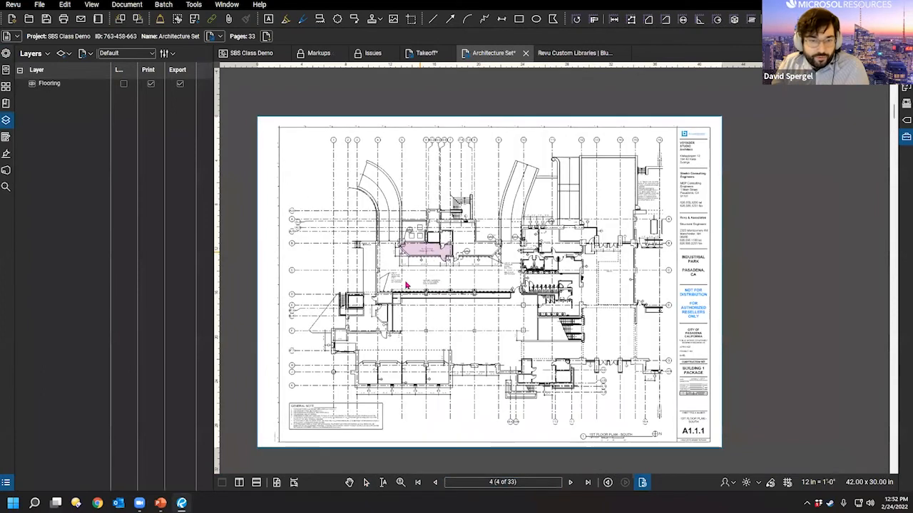
click(429, 258)
scroll(391, 292, up, 1)
scroll(391, 301, up, 3)
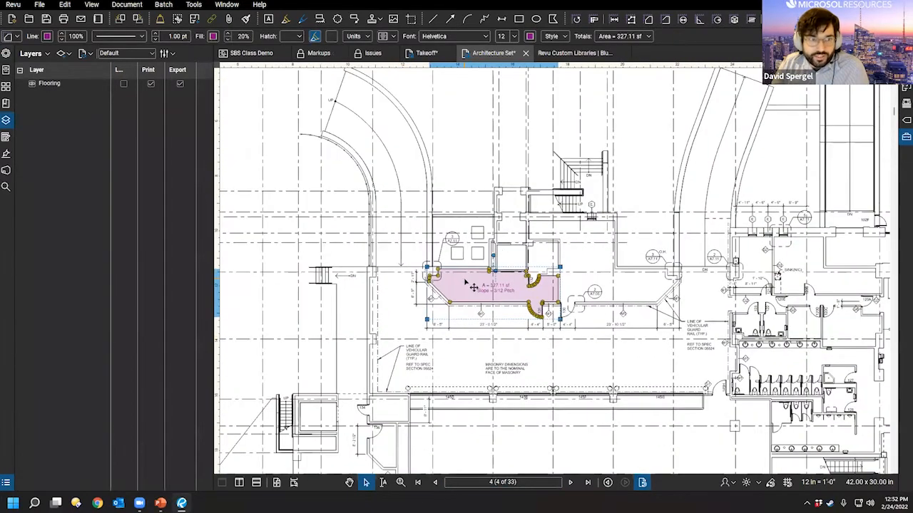
Step: Move the pink area measurement onto a newly created layer named 'Test'
right_click(460, 289)
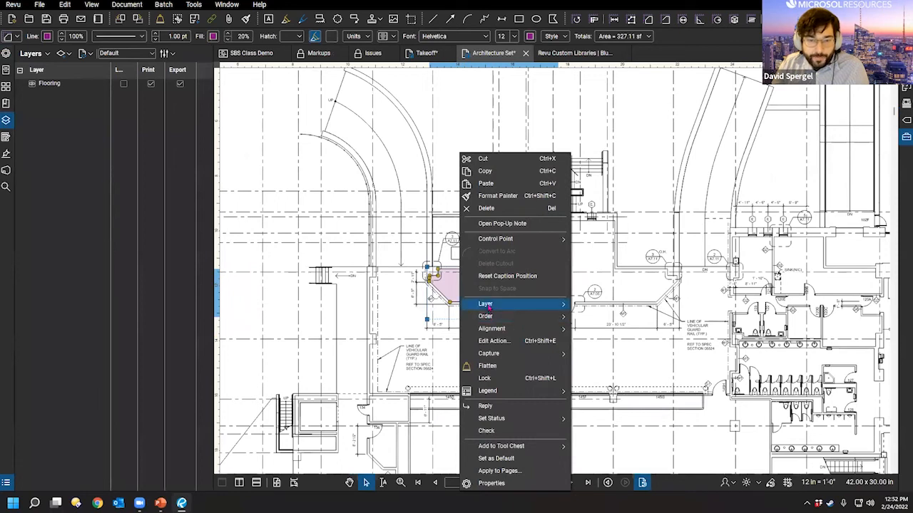
mouse_move(489, 305)
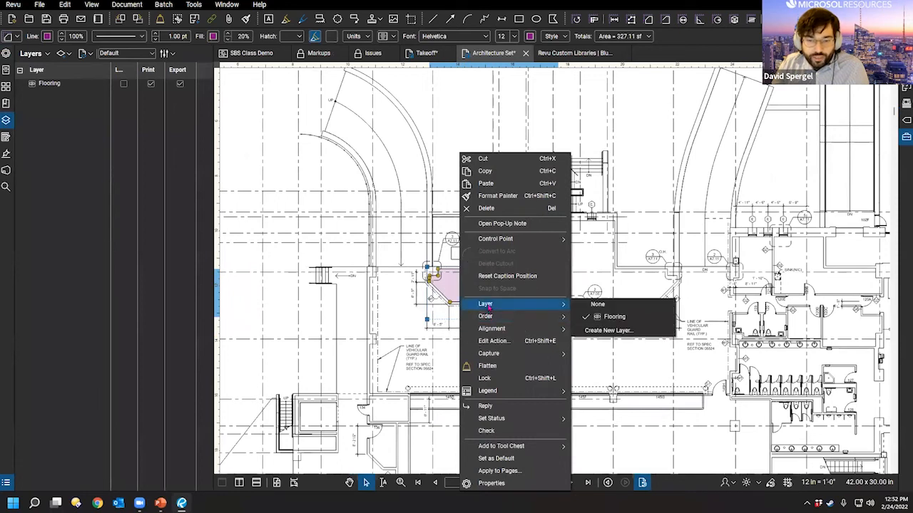
click(624, 331)
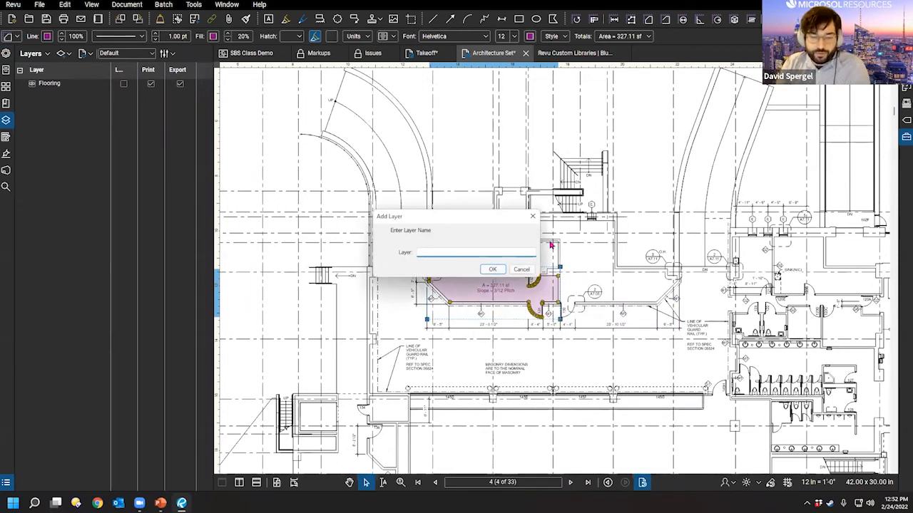
text(Tes)
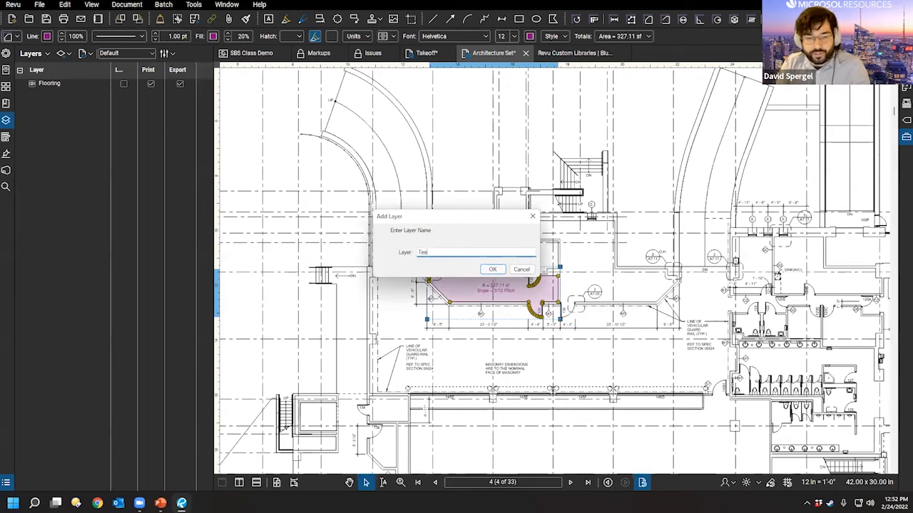
text(t)
click(495, 269)
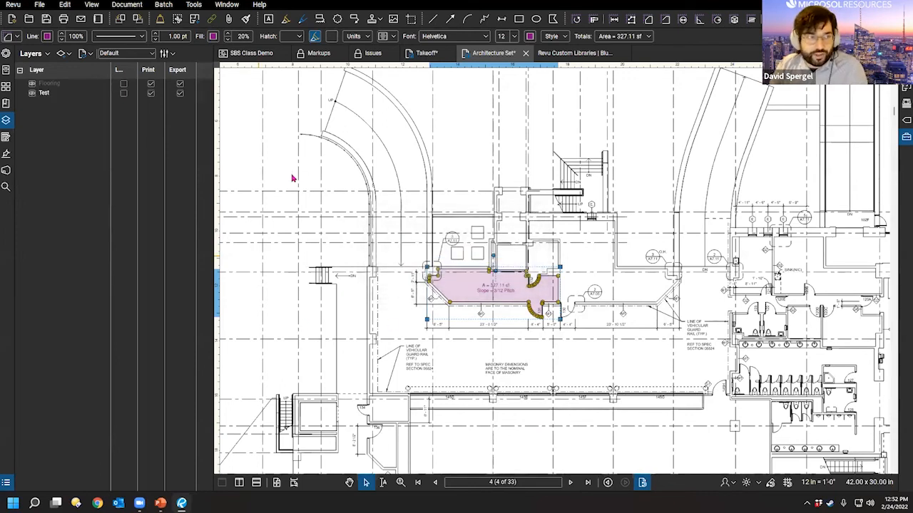
Step: Hide the Flooring layer and toggle Test's visibility off and back on, then deselect
click(30, 87)
click(34, 106)
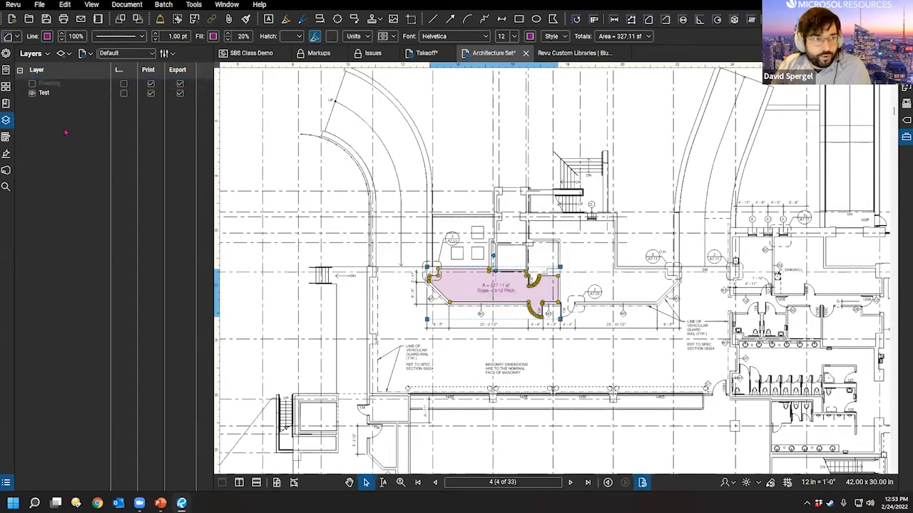
click(31, 94)
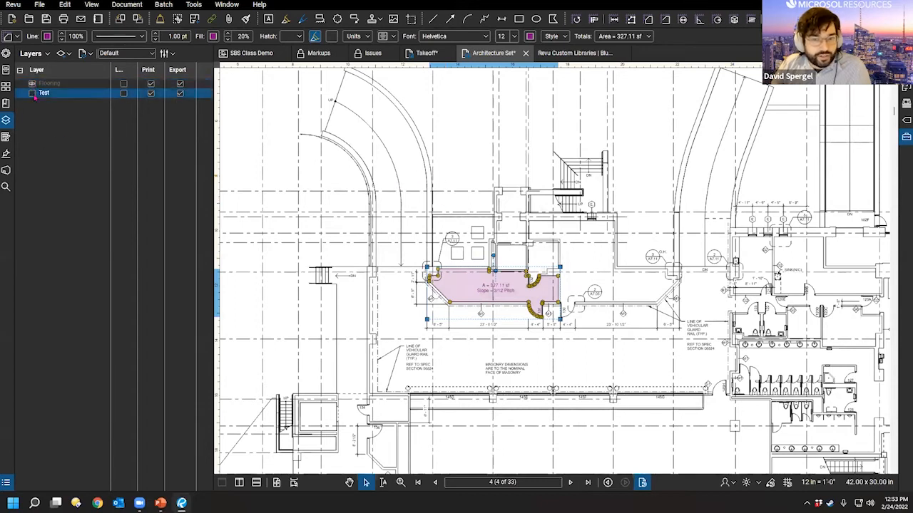
click(31, 93)
click(31, 94)
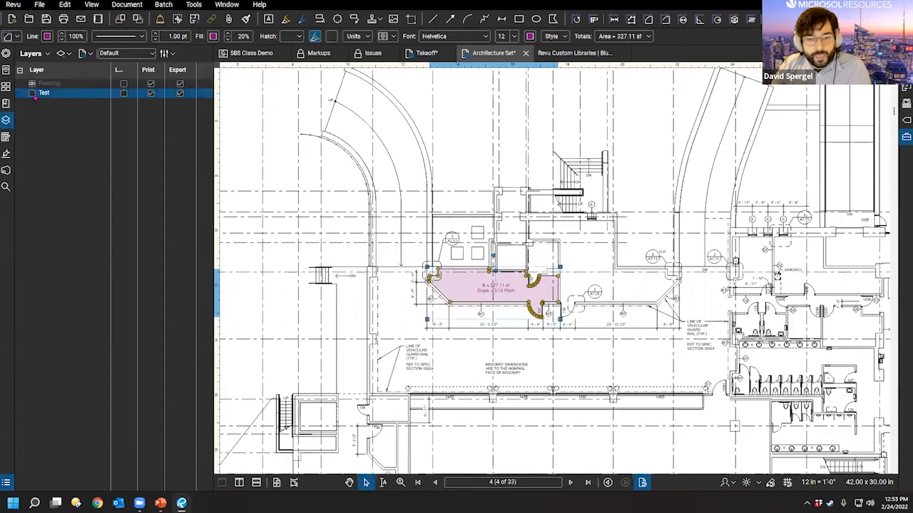
click(31, 94)
click(32, 94)
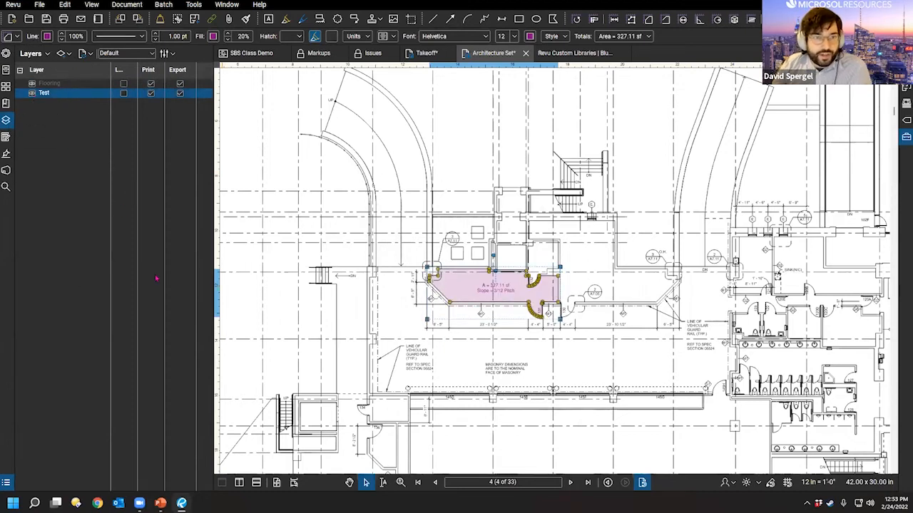
scroll(595, 332, down, 1)
click(619, 246)
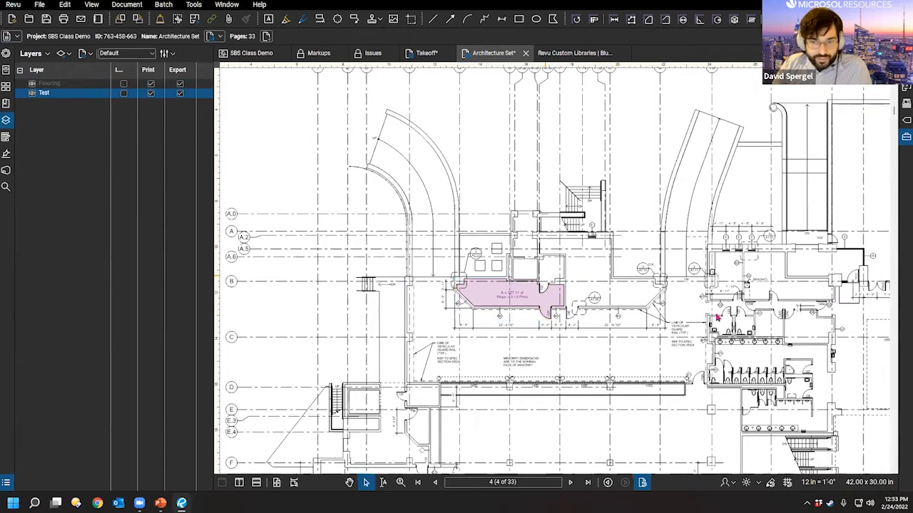
drag(614, 273, 516, 311)
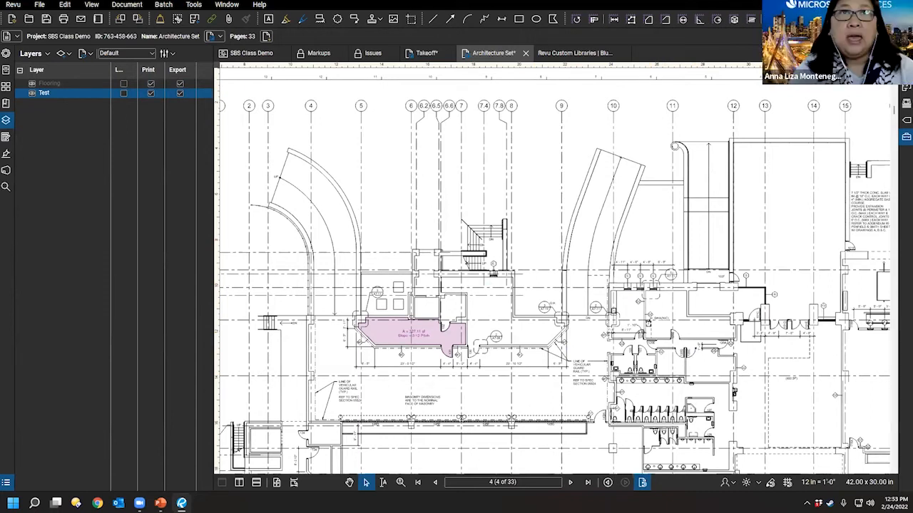
key(q)
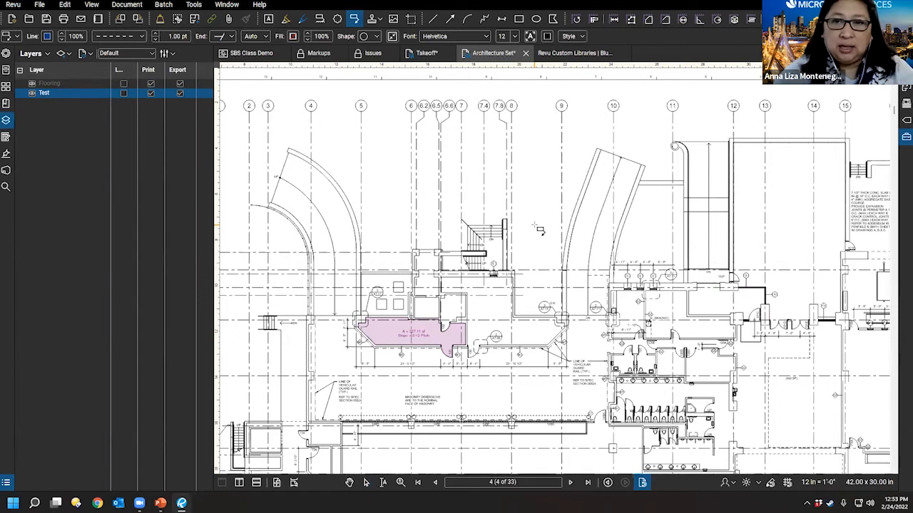
key(Escape)
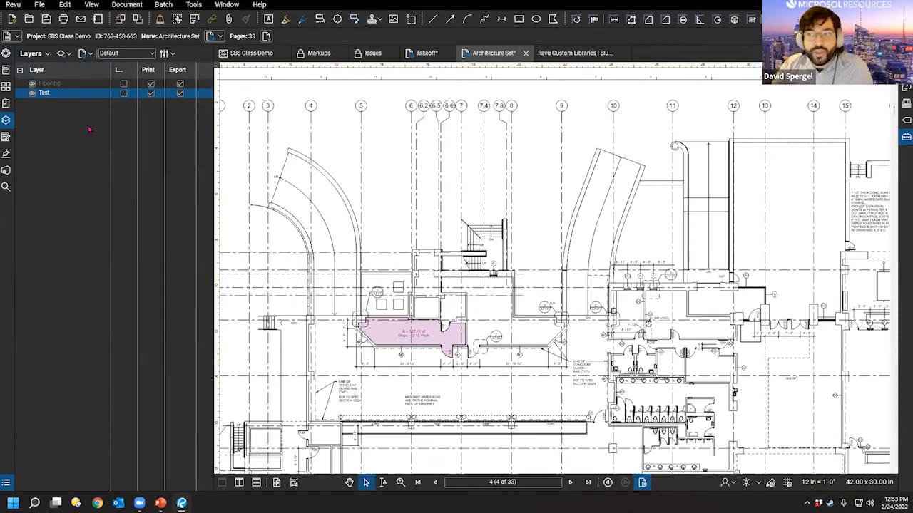
drag(213, 214, 191, 214)
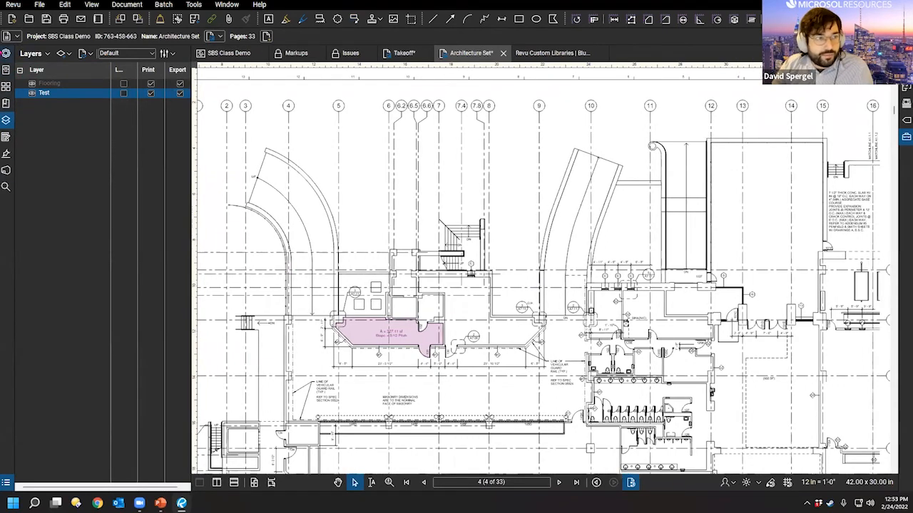
drag(701, 314, 651, 324)
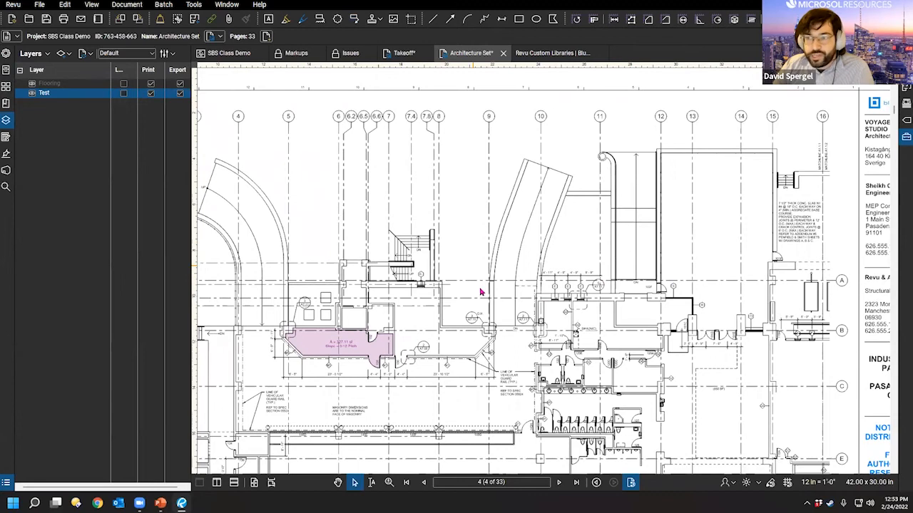
drag(411, 309, 405, 329)
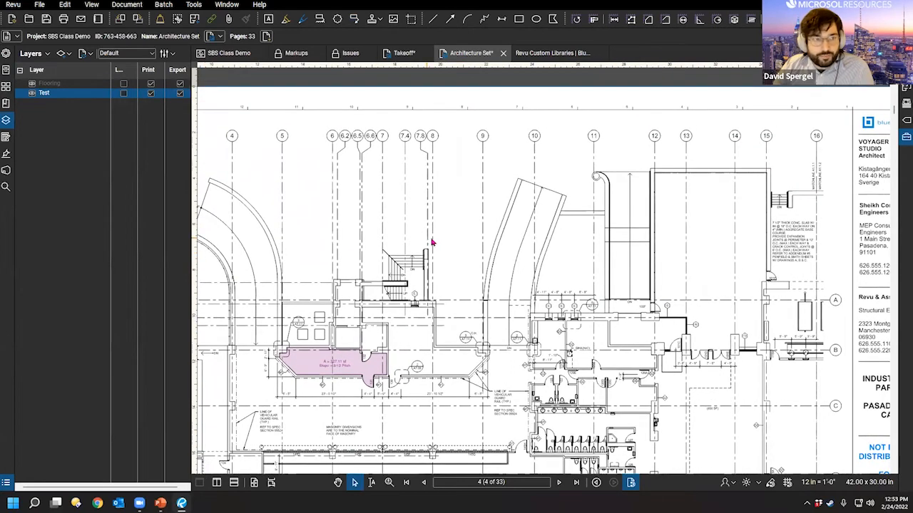
drag(428, 250, 445, 282)
drag(403, 371, 419, 318)
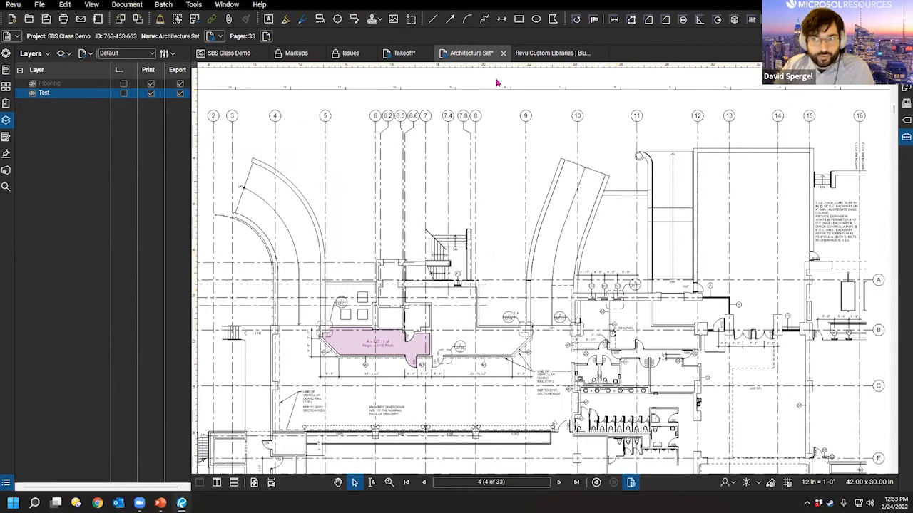
drag(340, 268, 348, 218)
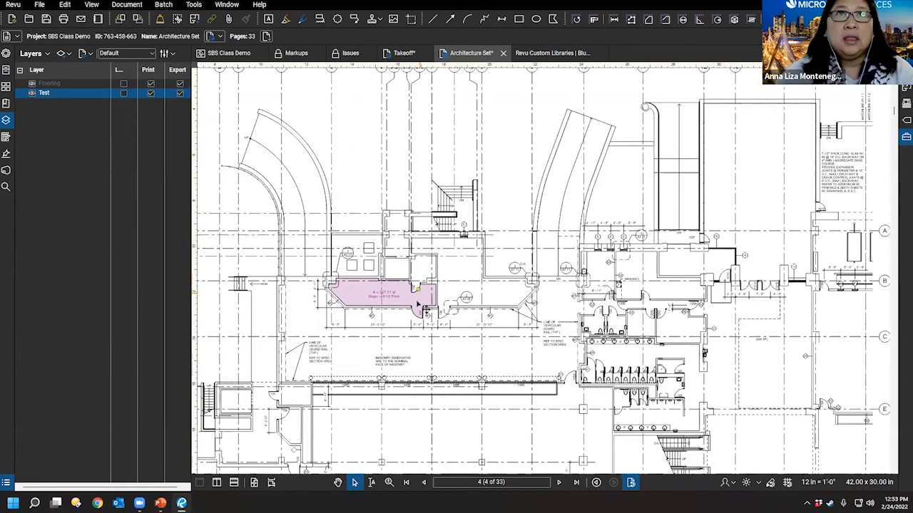
click(418, 305)
Step: Open the area's Hatch list and review the Standard set in the hatch pattern manager
click(5, 53)
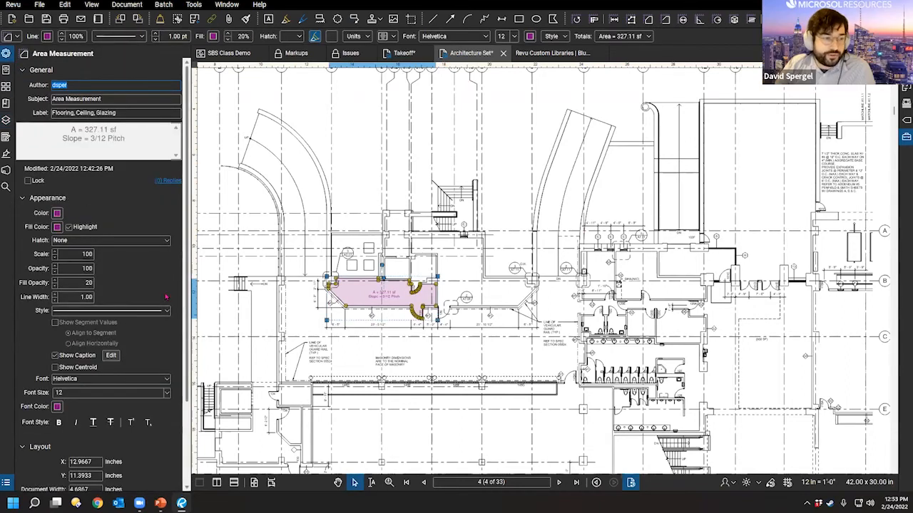
click(142, 241)
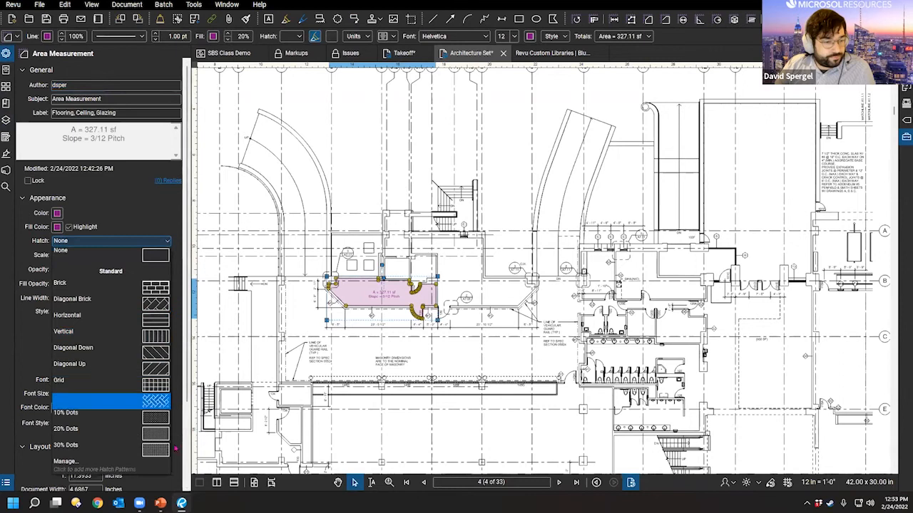
key(ctrl)
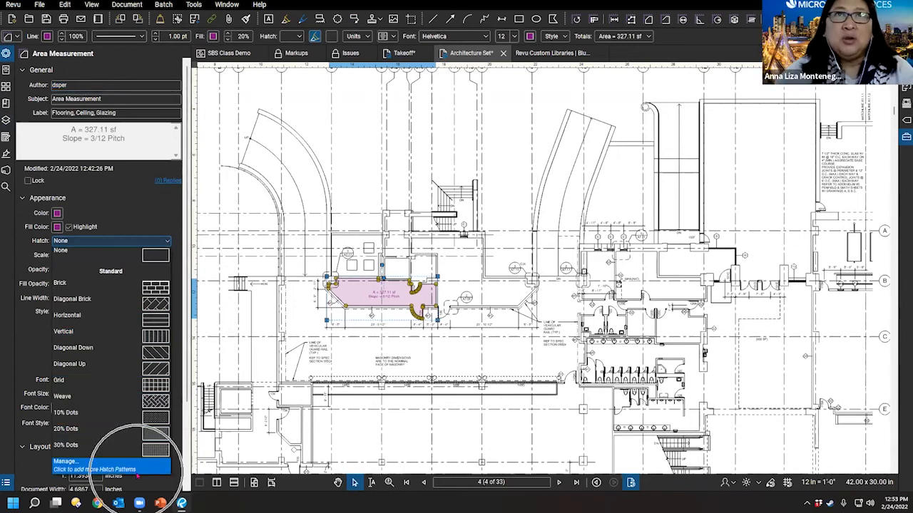
key(ctrl)
key(ctrl)
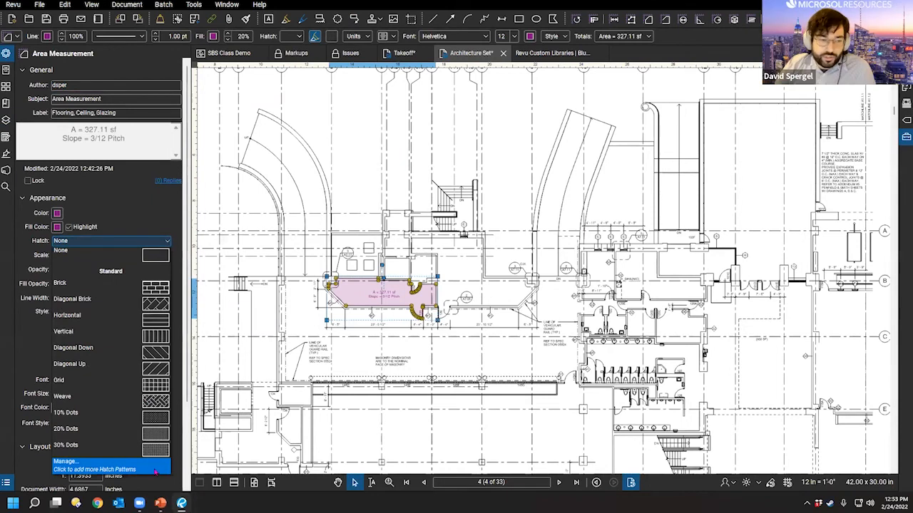
click(118, 469)
click(380, 206)
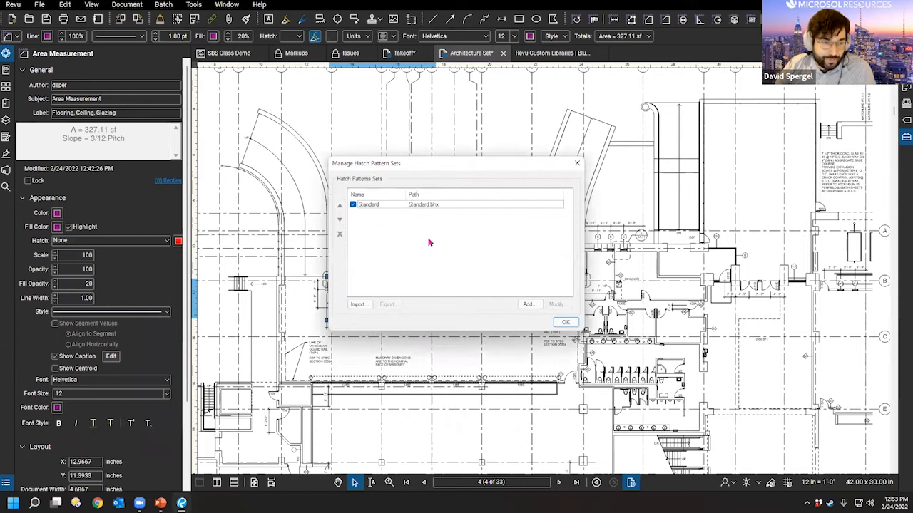
click(418, 231)
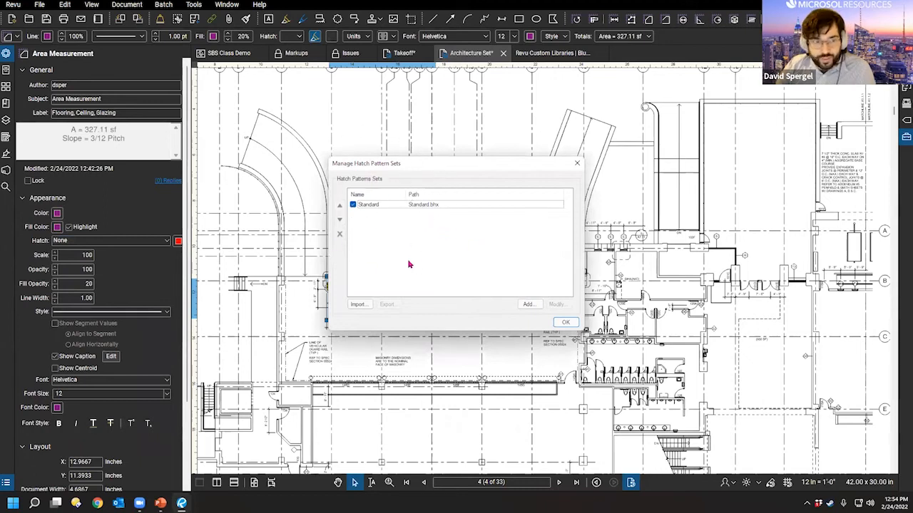
click(577, 164)
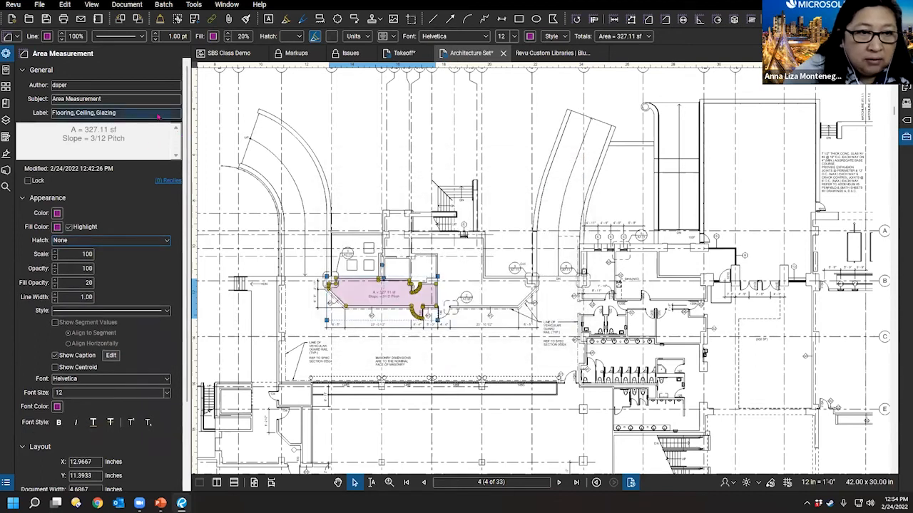
Step: Reopen the hatch pattern set manager for another look, then close it
click(359, 293)
click(361, 328)
click(359, 294)
key(ctrl)
scroll(368, 298, up, 4)
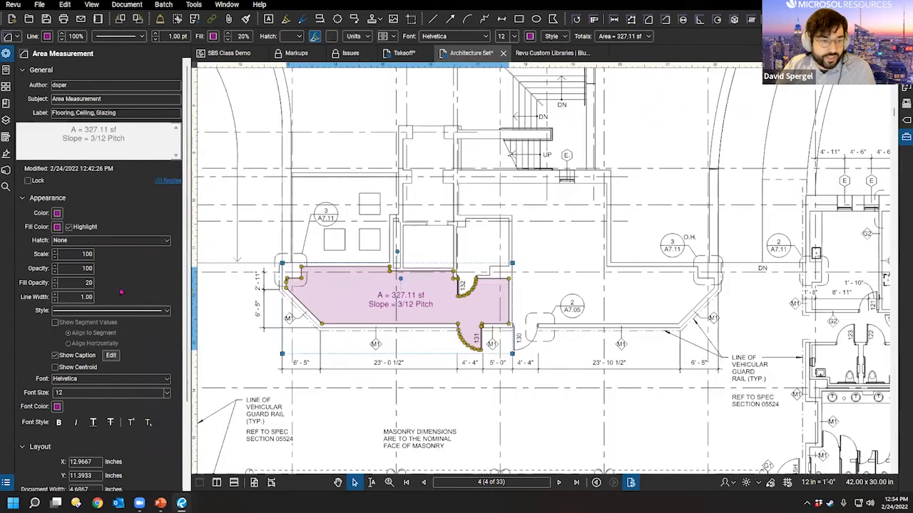
click(76, 243)
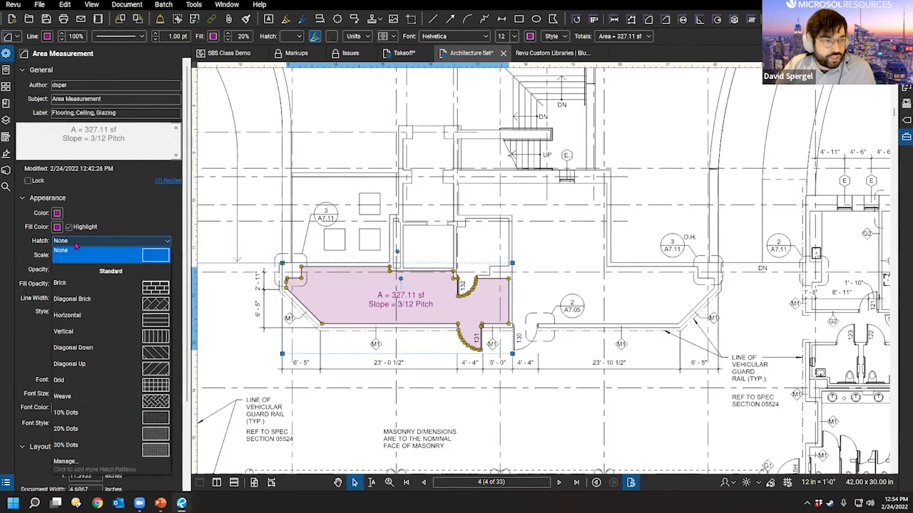
click(85, 468)
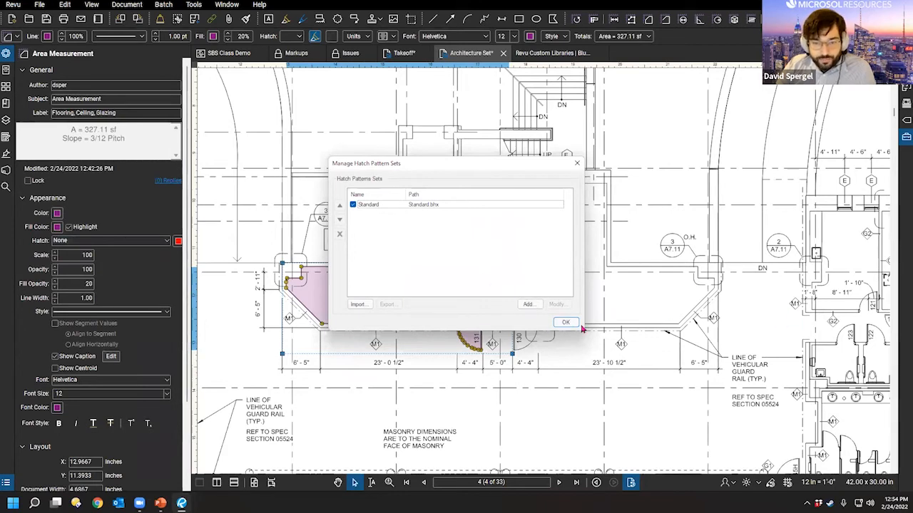
click(565, 323)
Step: Pan the floor plan left and switch to the Revu Custom Libraries page
mouse_move(621, 417)
mouse_down()
mouse_move(616, 396)
mouse_move(597, 419)
mouse_up()
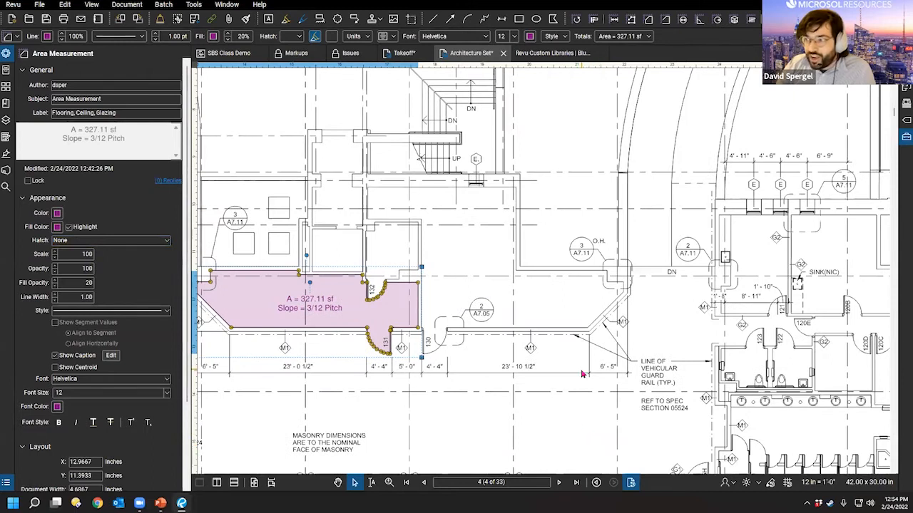
scroll(568, 380, down, 1)
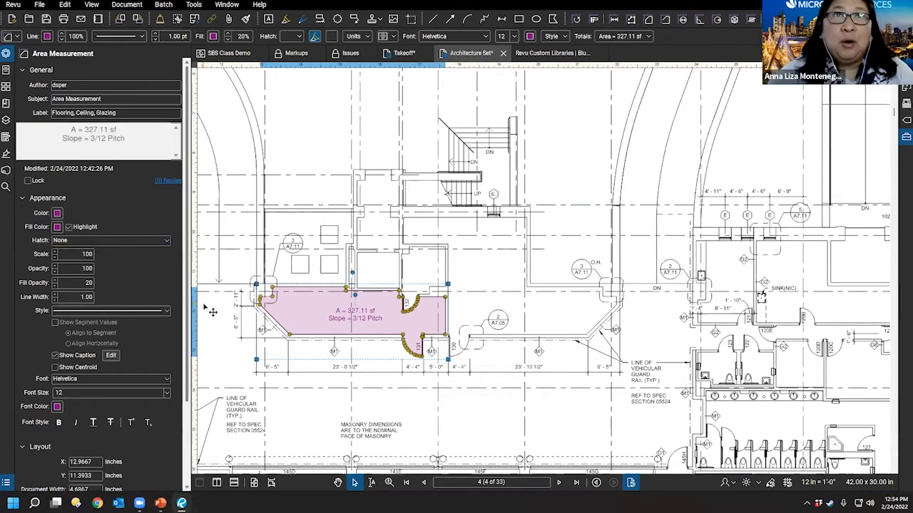
scroll(483, 369, down, 1)
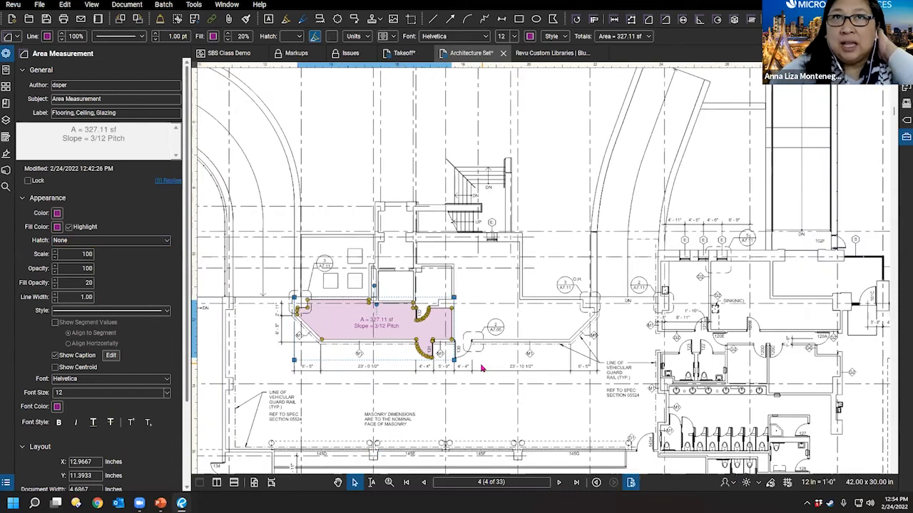
click(564, 53)
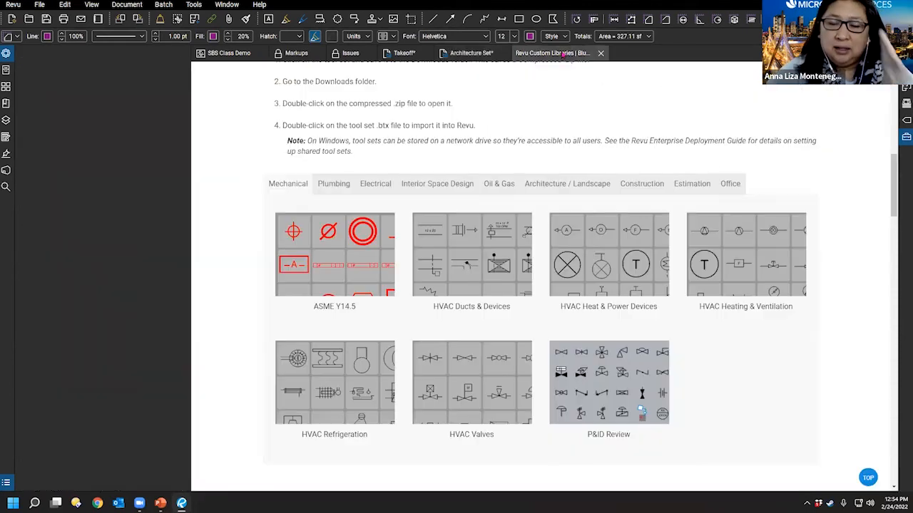
click(404, 53)
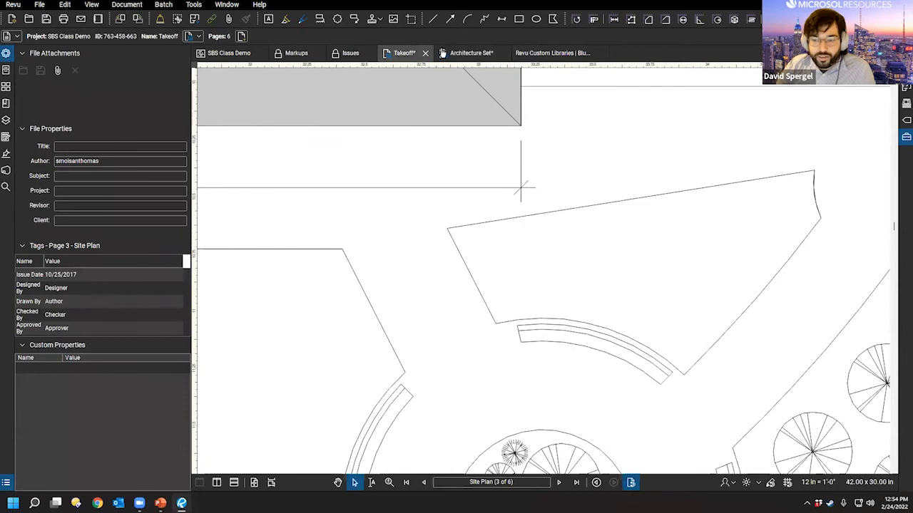
Step: Return to the Architecture Set floor plan and show its page scale and measurement settings
click(467, 52)
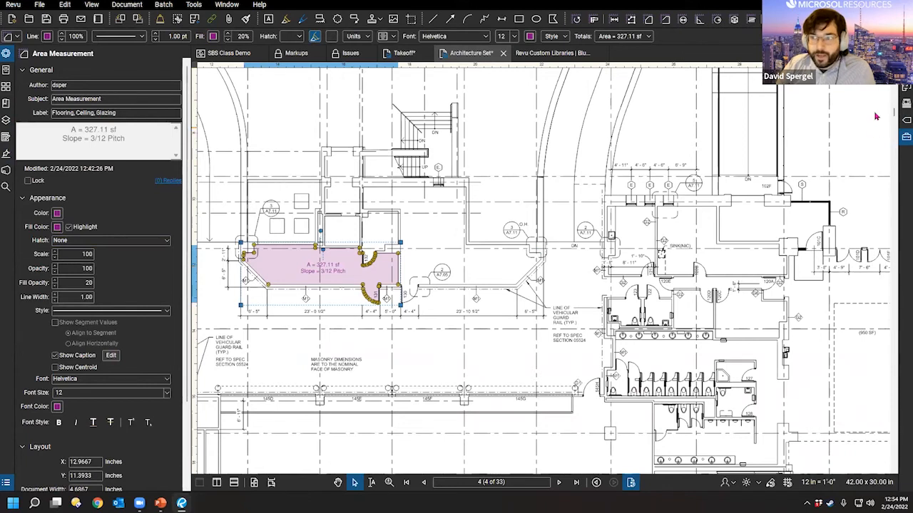
click(907, 69)
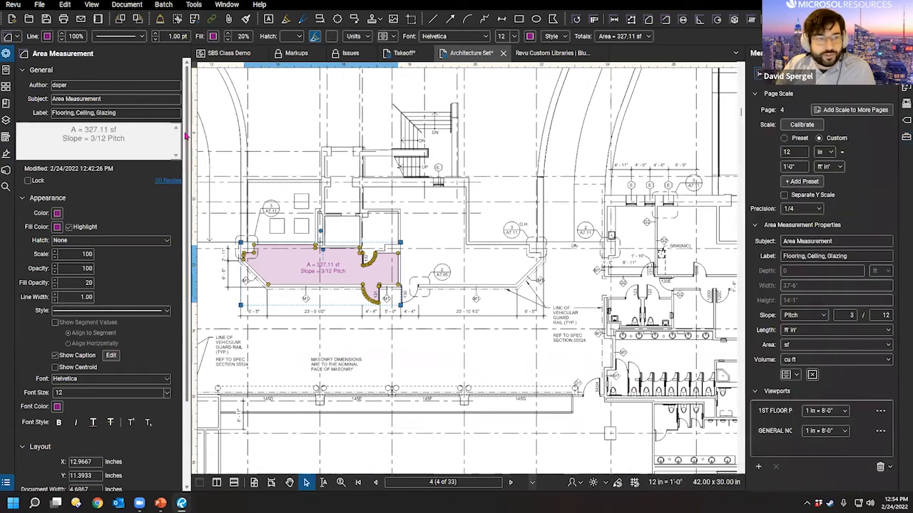
Step: Calibrate page 4 by picking two points between the E gridlines and applying the scale
drag(189, 132, 15, 132)
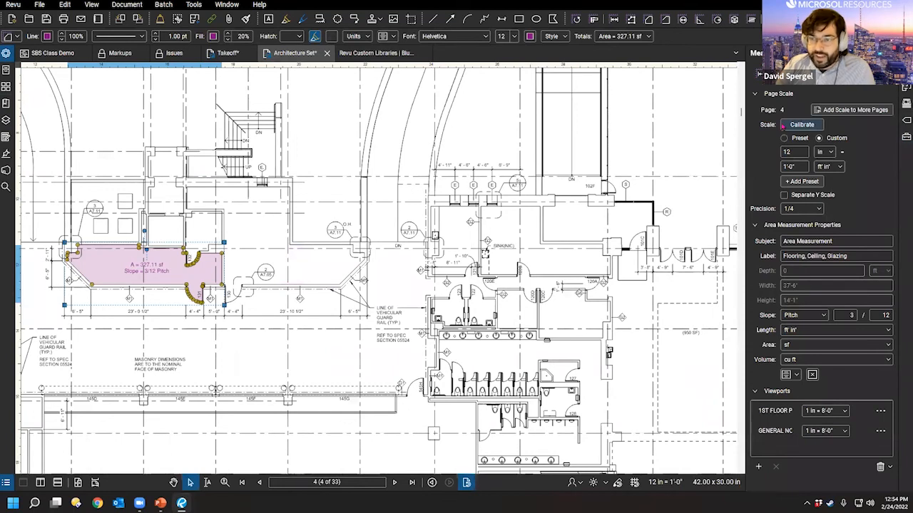
click(790, 125)
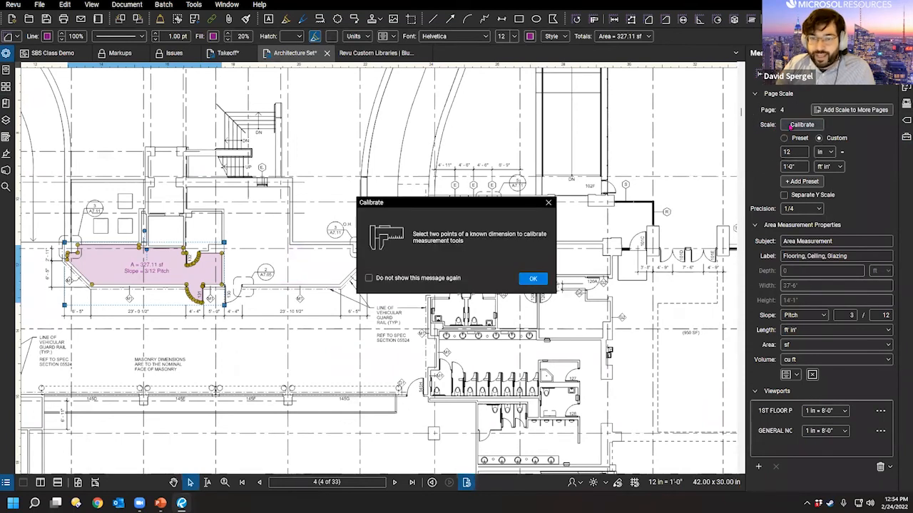
click(534, 278)
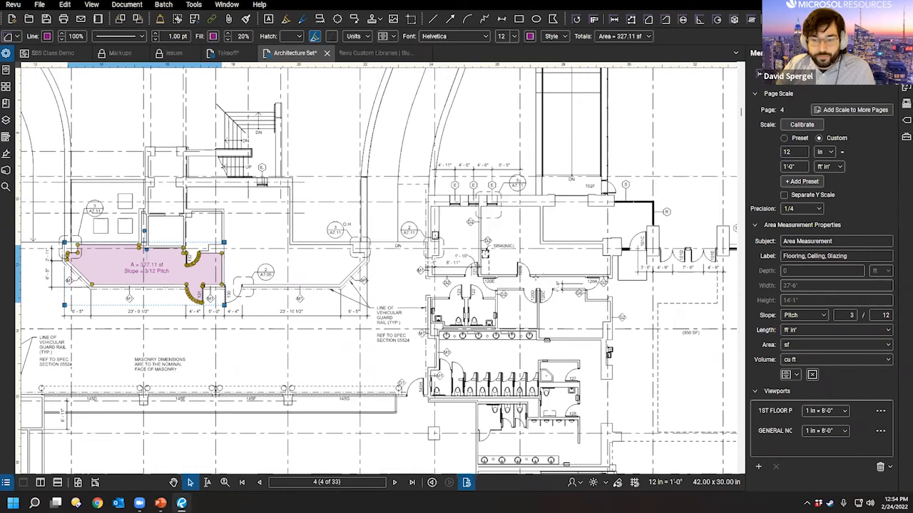
scroll(481, 144, up, 3)
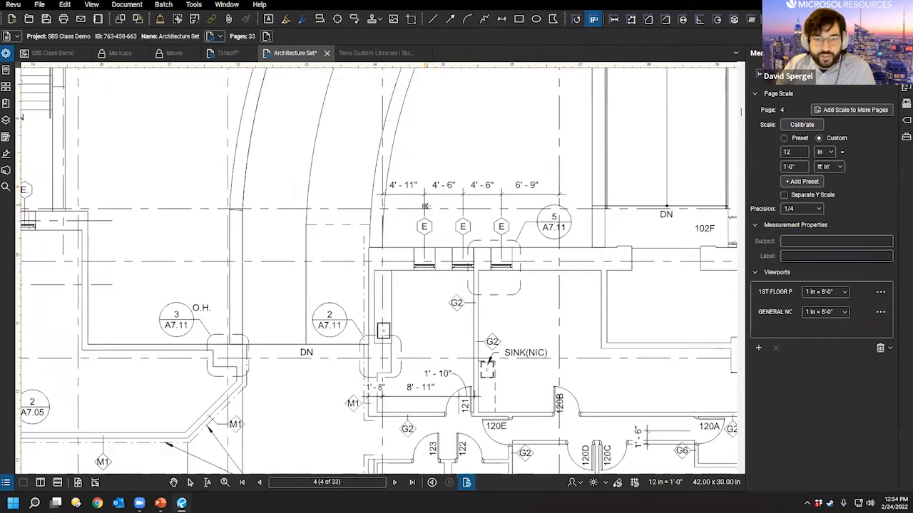
scroll(426, 138, up, 2)
scroll(425, 138, up, 1)
click(375, 189)
click(491, 196)
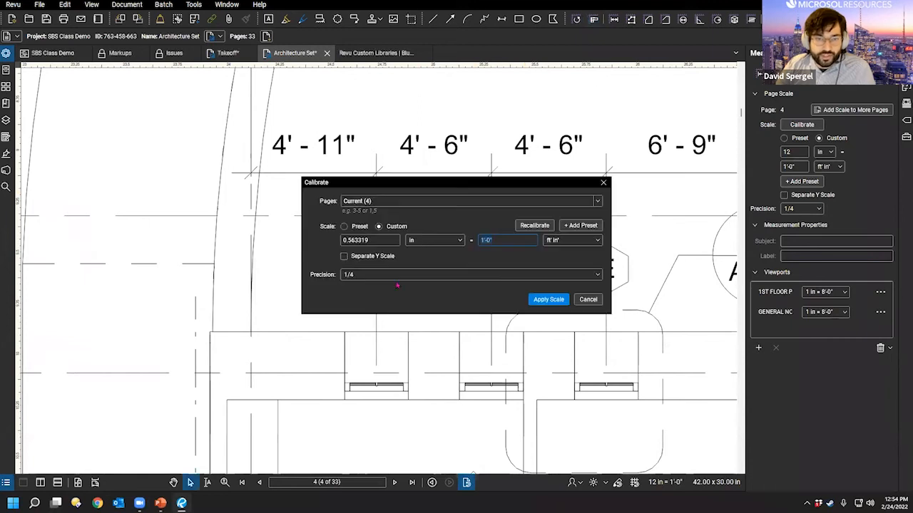
click(536, 302)
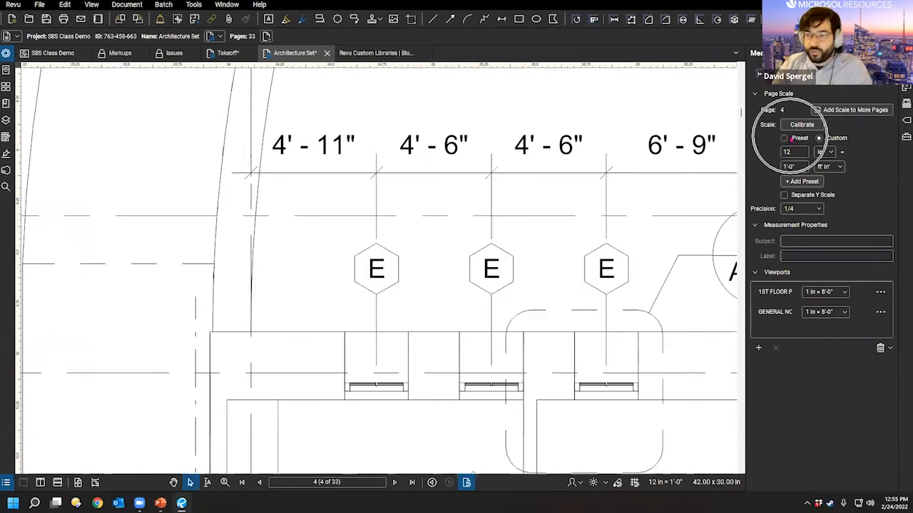
Step: Check the Preset scale list and keep the 12 in = 1'-0" scale
click(803, 140)
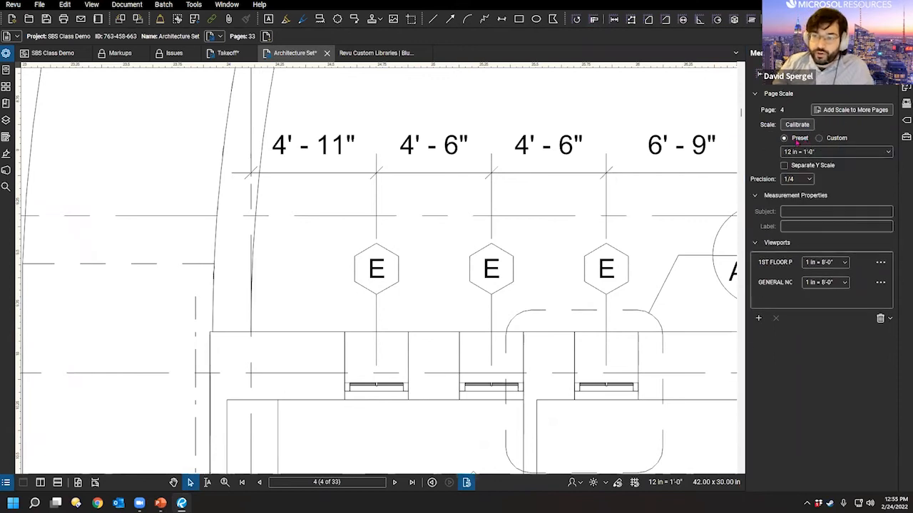
click(816, 152)
scroll(827, 261, up, 3)
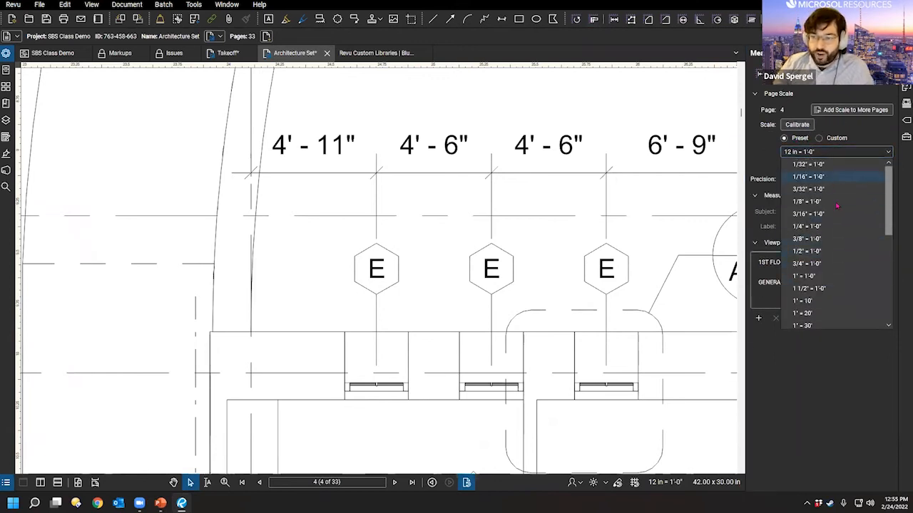
click(763, 149)
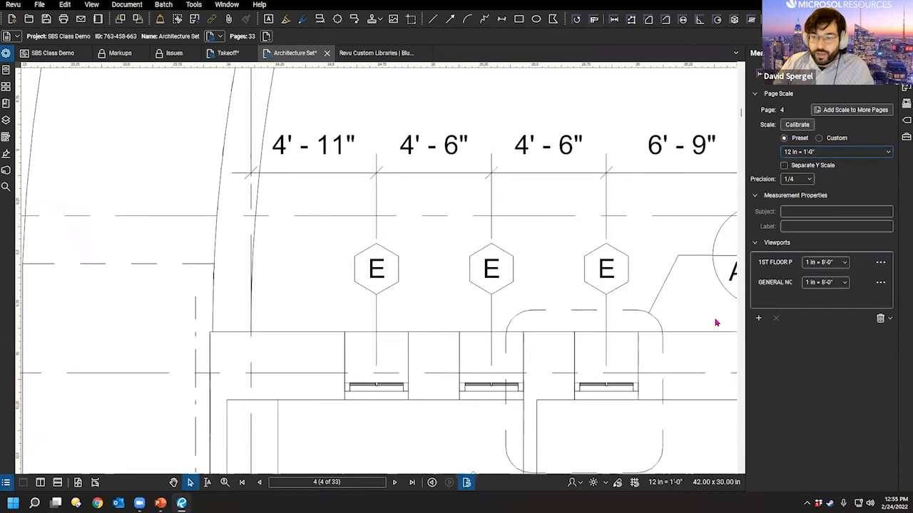
scroll(556, 296, down, 9)
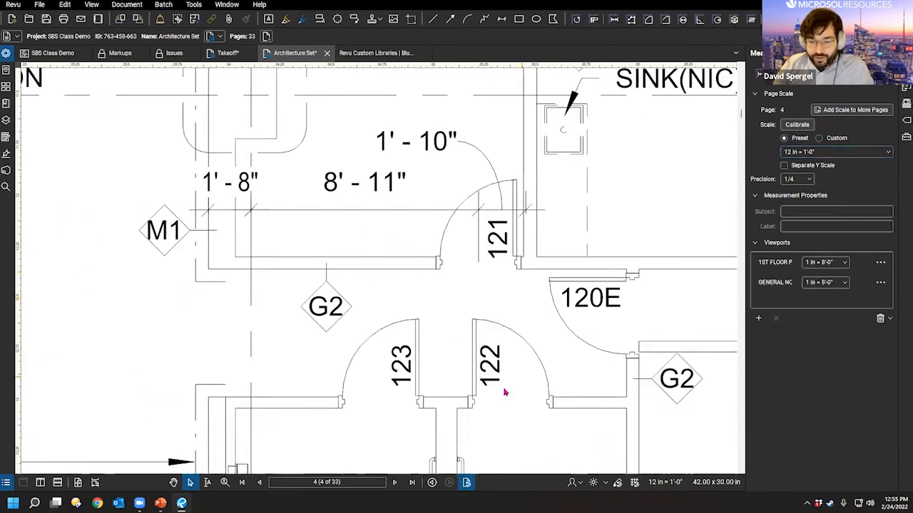
drag(465, 290, 467, 325)
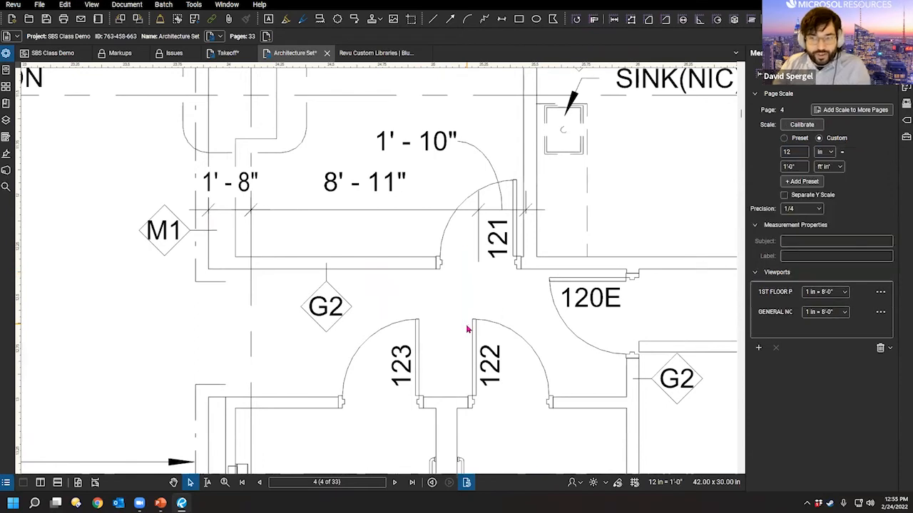
scroll(538, 275, down, 10)
scroll(678, 346, down, 1)
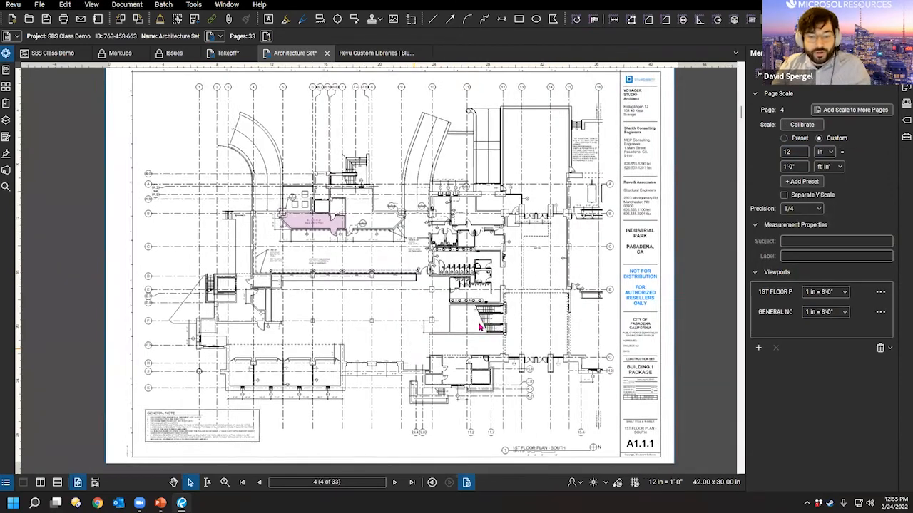
Step: Set the GENERAL NOTES viewport scale to 3/32" = 1'-0"
scroll(678, 346, up, 1)
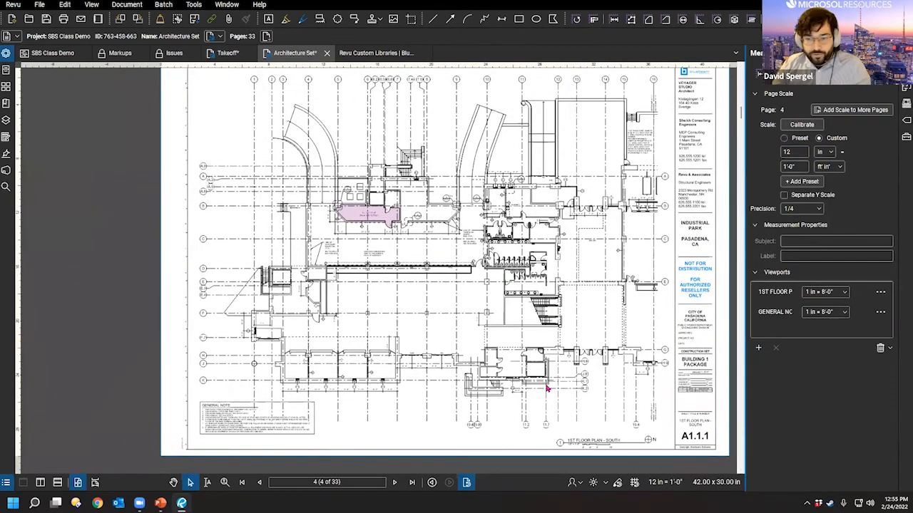
click(776, 288)
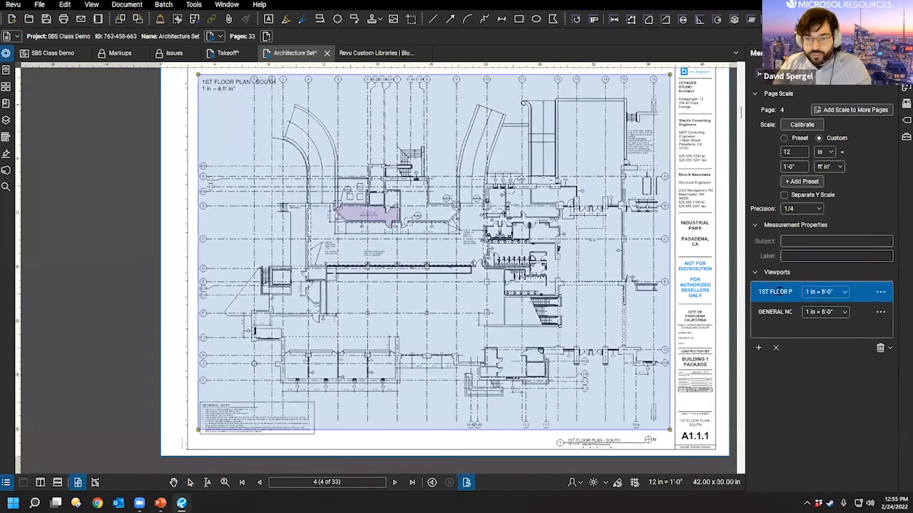
click(789, 312)
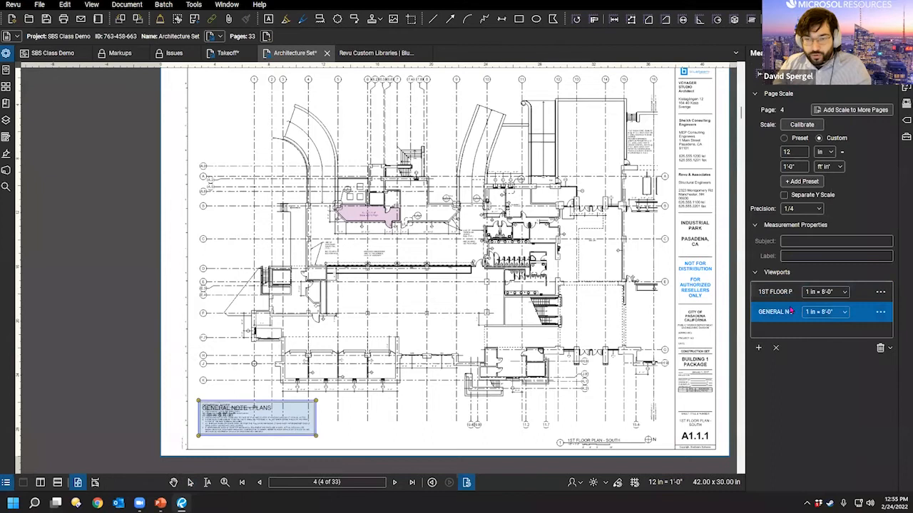
scroll(199, 442, up, 2)
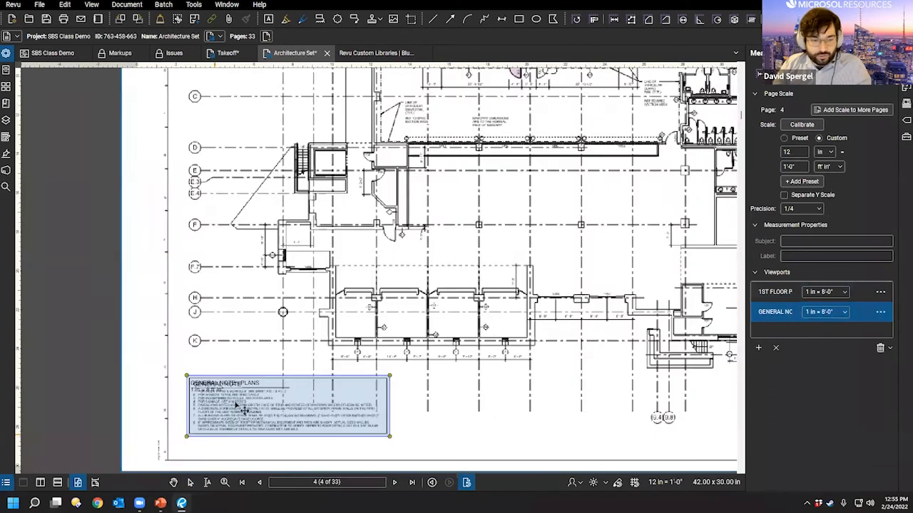
click(825, 312)
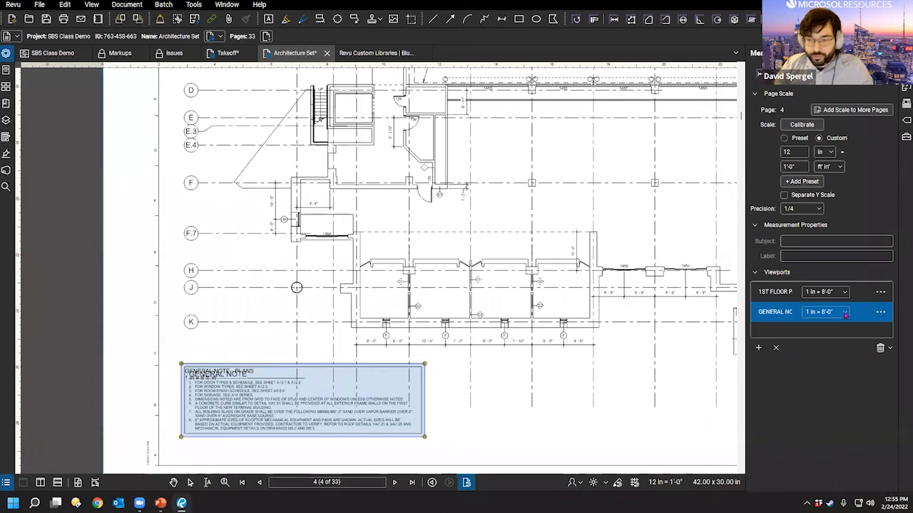
click(845, 315)
click(824, 347)
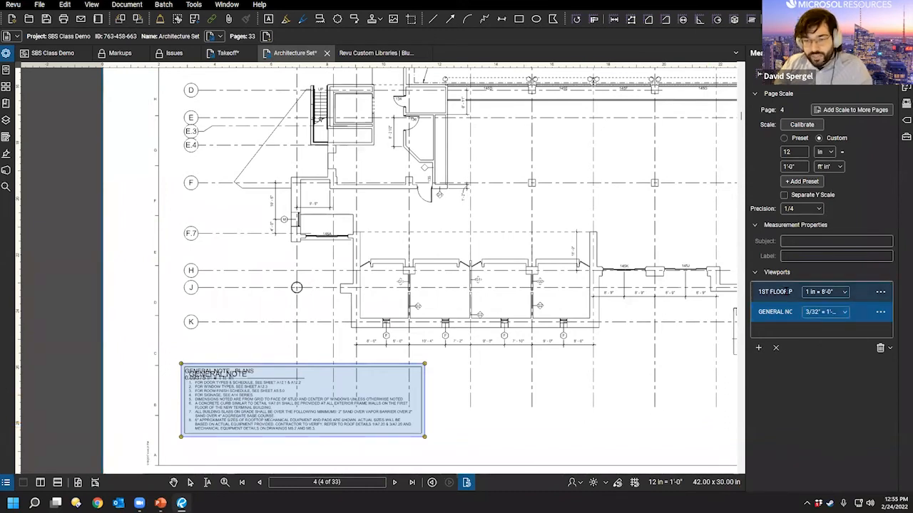
Step: Highlight the first floor plan viewport, centre the sheet, and switch to the Takeoff site plan
click(774, 293)
mouse_move(467, 216)
mouse_down()
mouse_move(375, 293)
mouse_move(263, 251)
mouse_up()
scroll(536, 194, down, 5)
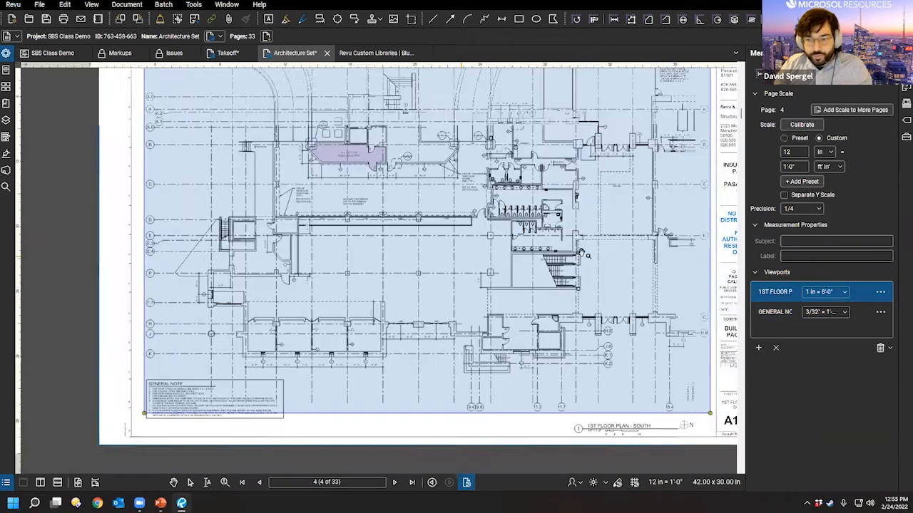
drag(581, 253, 549, 280)
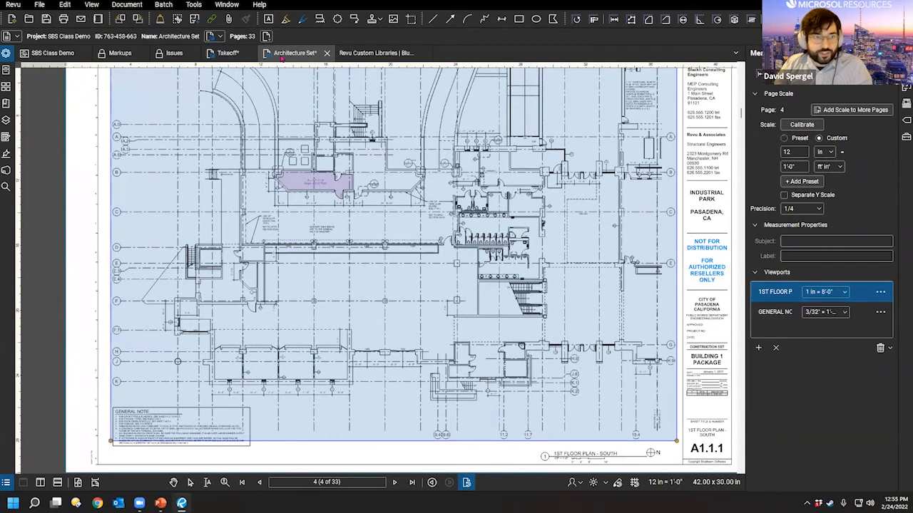
click(228, 54)
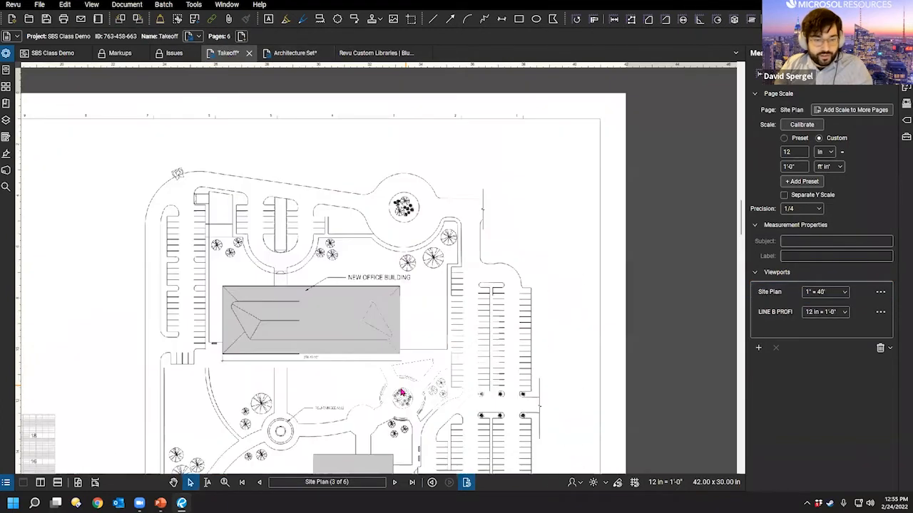
scroll(547, 279, down, 3)
scroll(418, 298, up, 2)
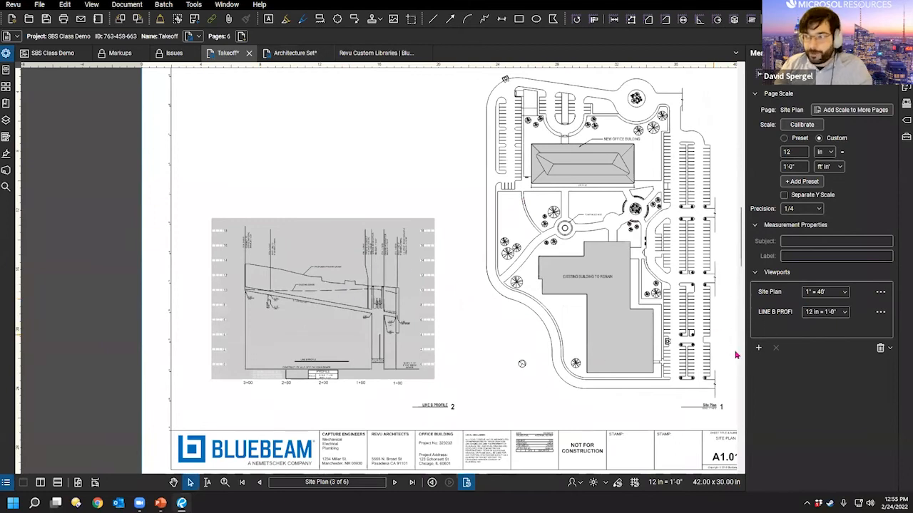
drag(702, 271, 674, 290)
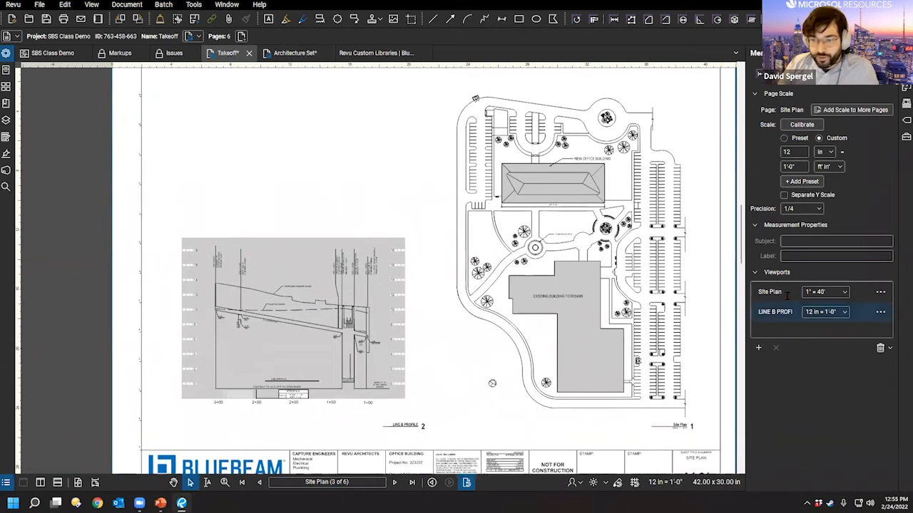
click(786, 293)
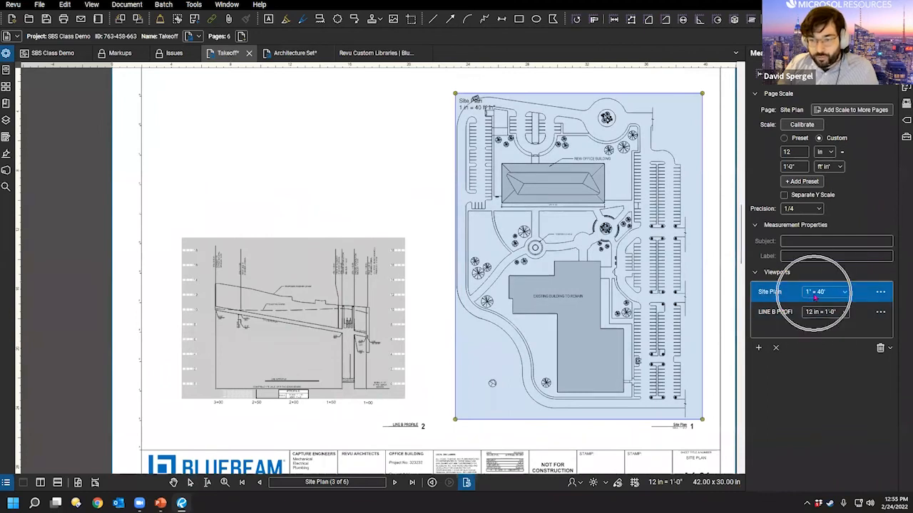
click(781, 313)
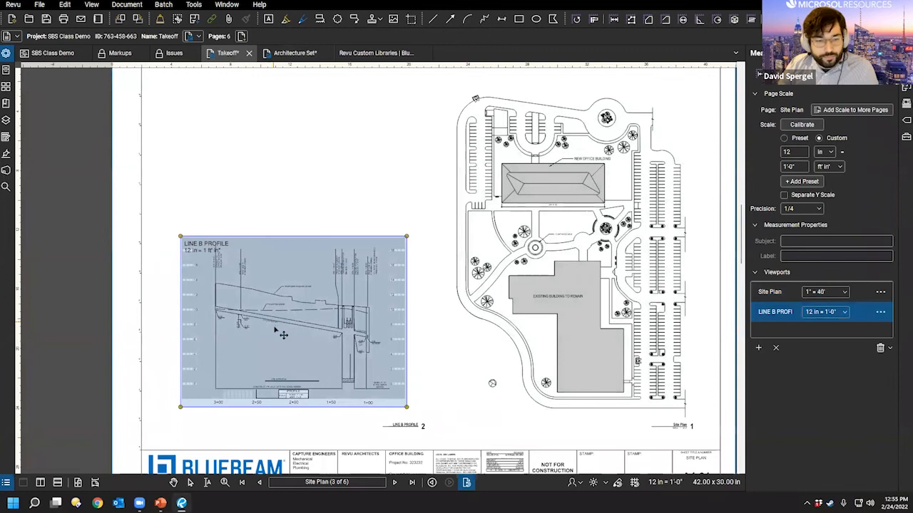
key(Escape)
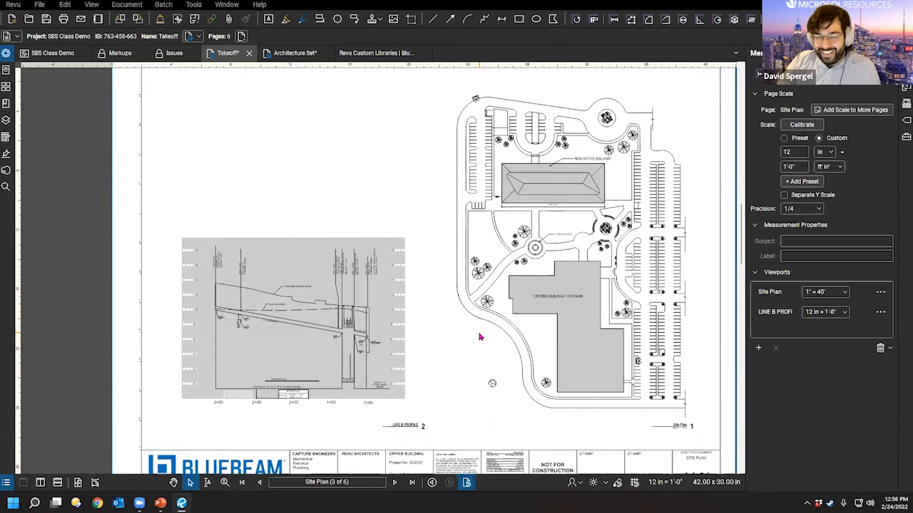
scroll(485, 339, down, 3)
scroll(400, 307, up, 5)
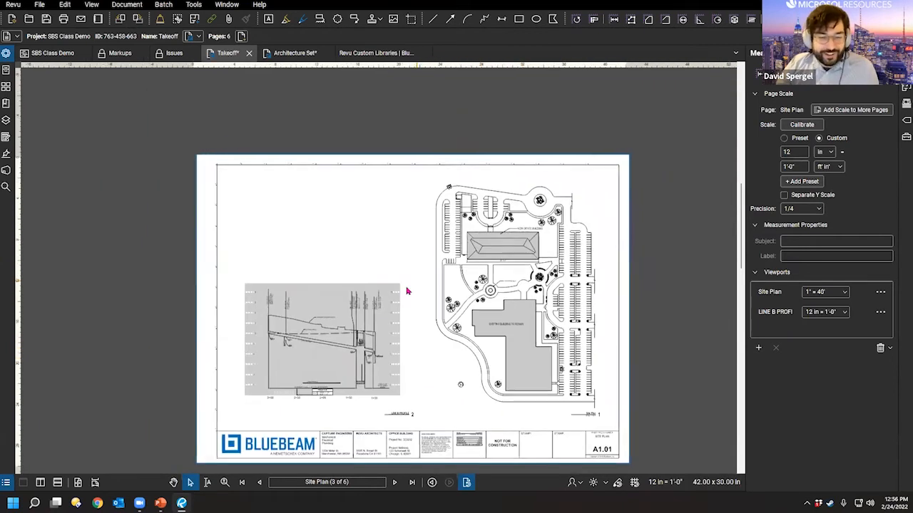
drag(402, 294, 450, 258)
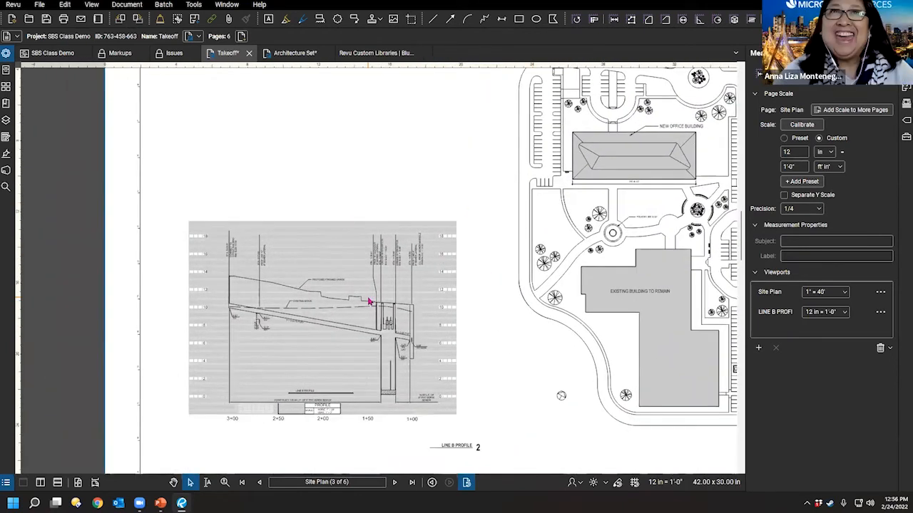
click(6, 53)
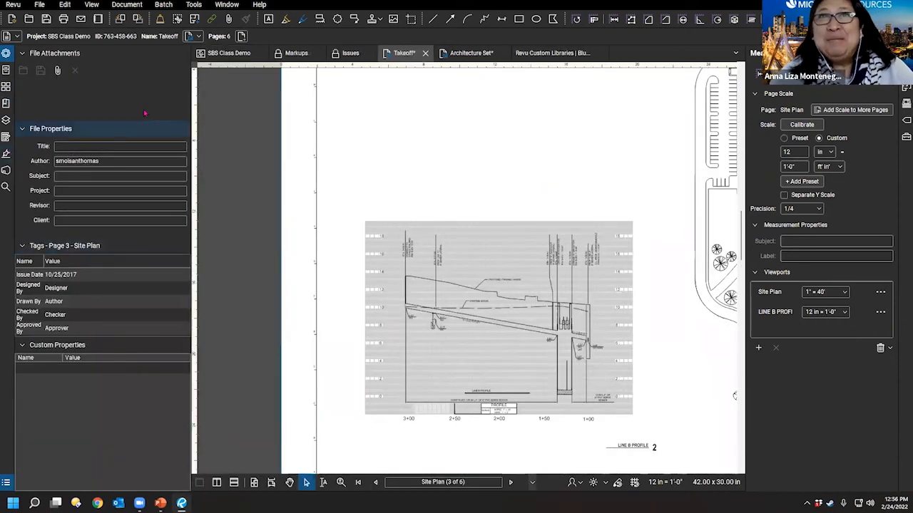
click(189, 104)
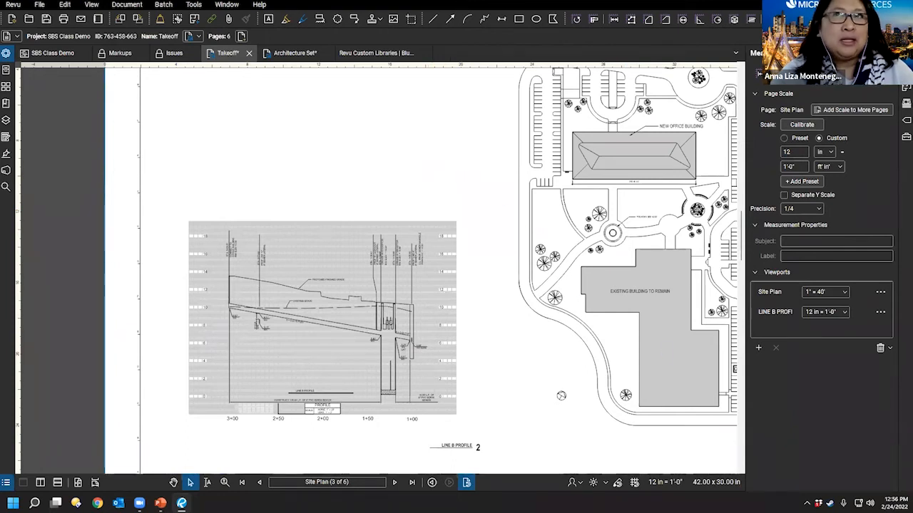
Step: Place a 'dfg' callout above the LINE B PROFILE detail
key(q)
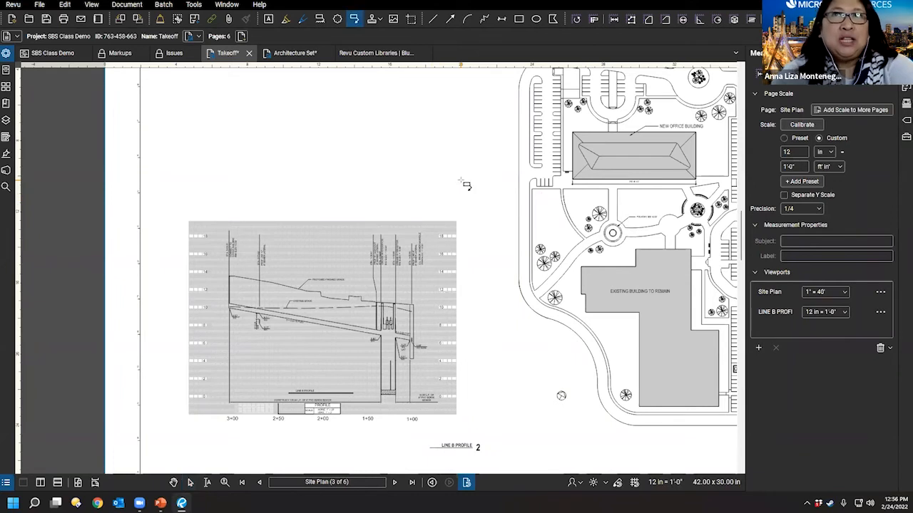
click(431, 204)
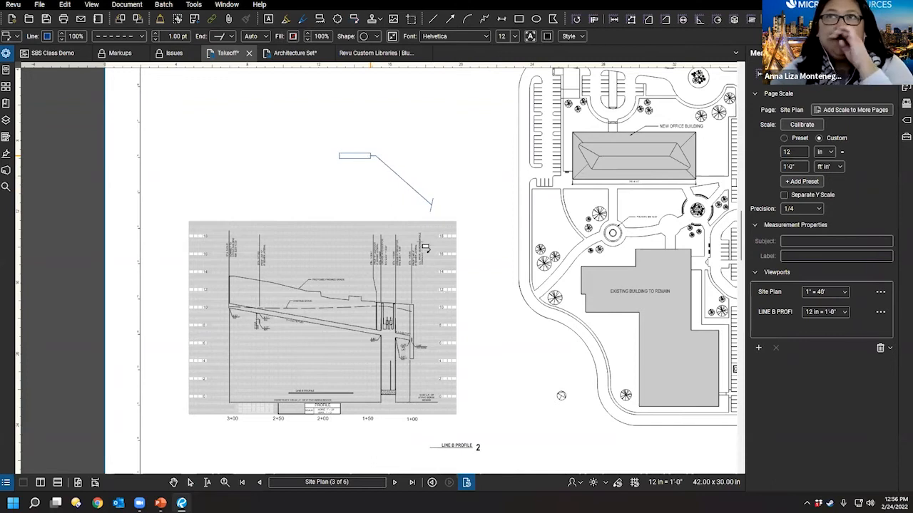
click(370, 156)
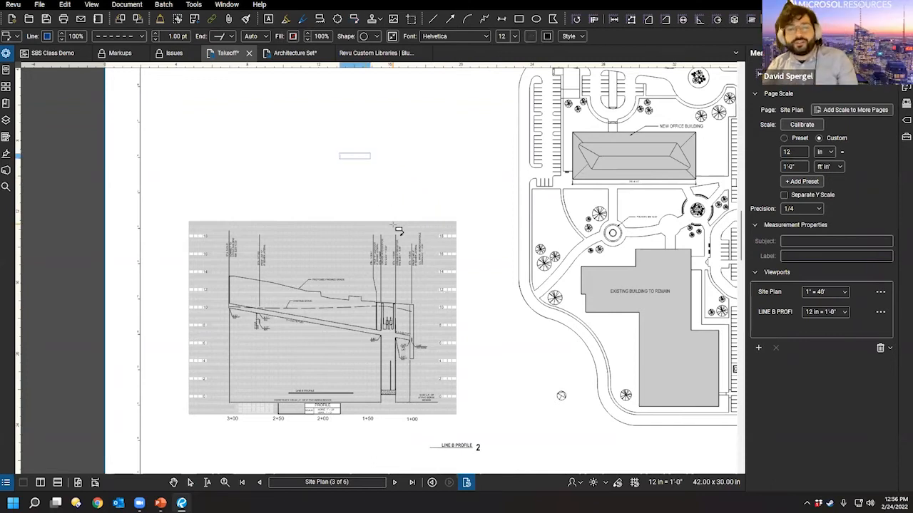
click(330, 210)
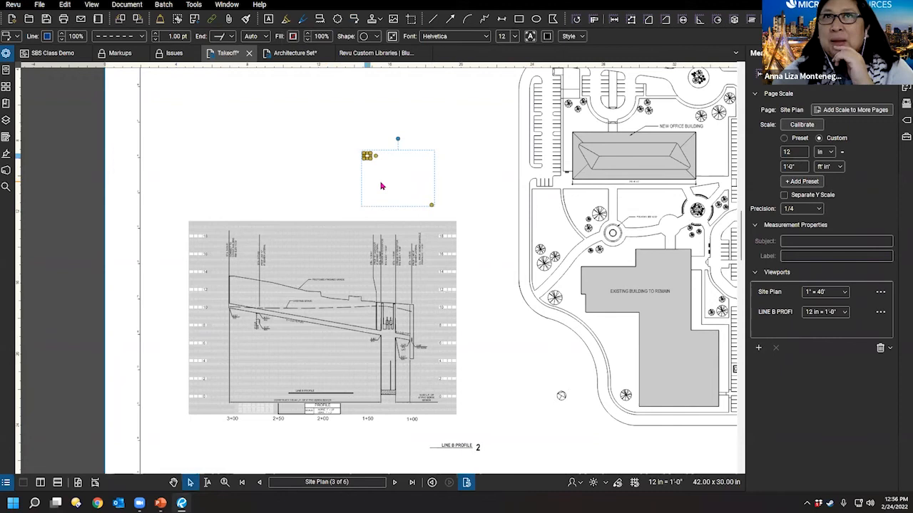
Step: Change the callout's line style to solid, then delete the callout
click(7, 54)
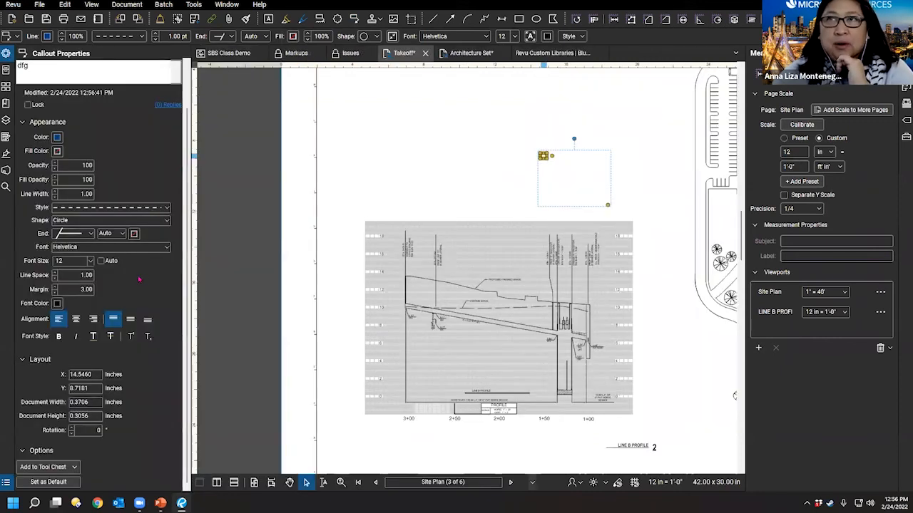
click(94, 211)
click(79, 223)
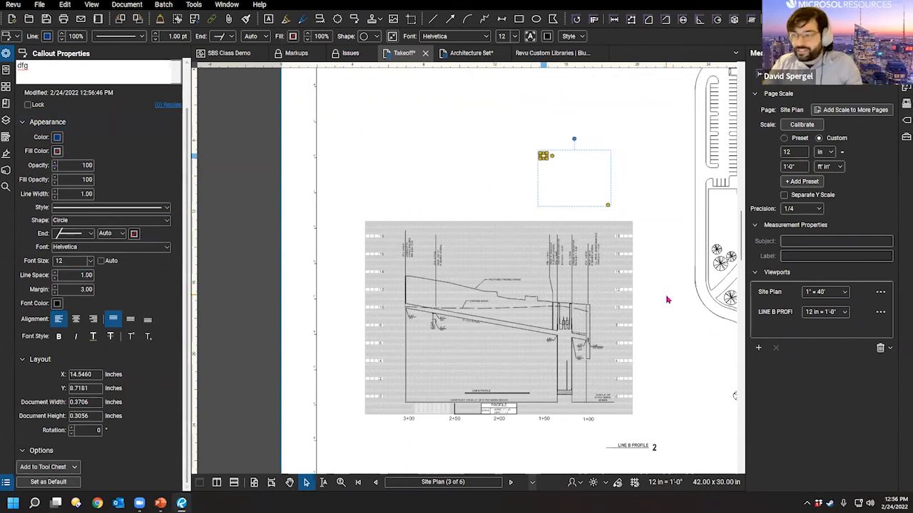
key(Delete)
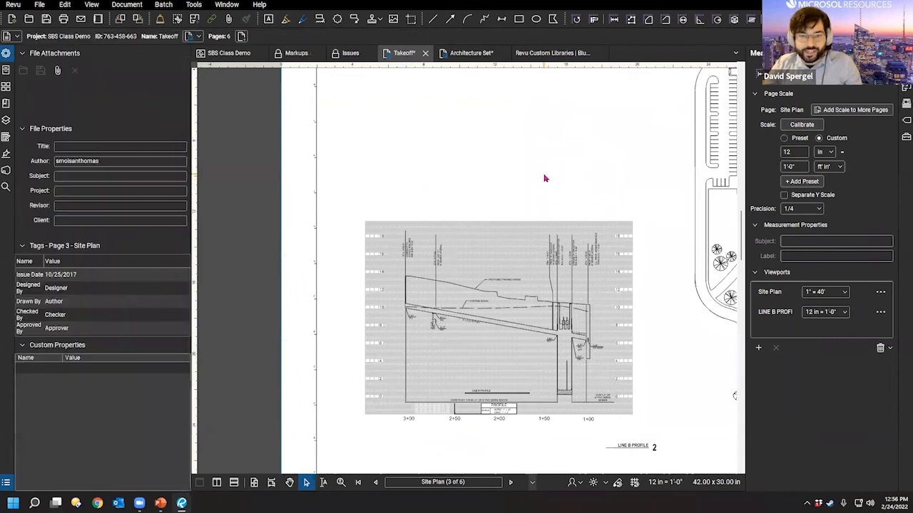
drag(480, 105, 621, 235)
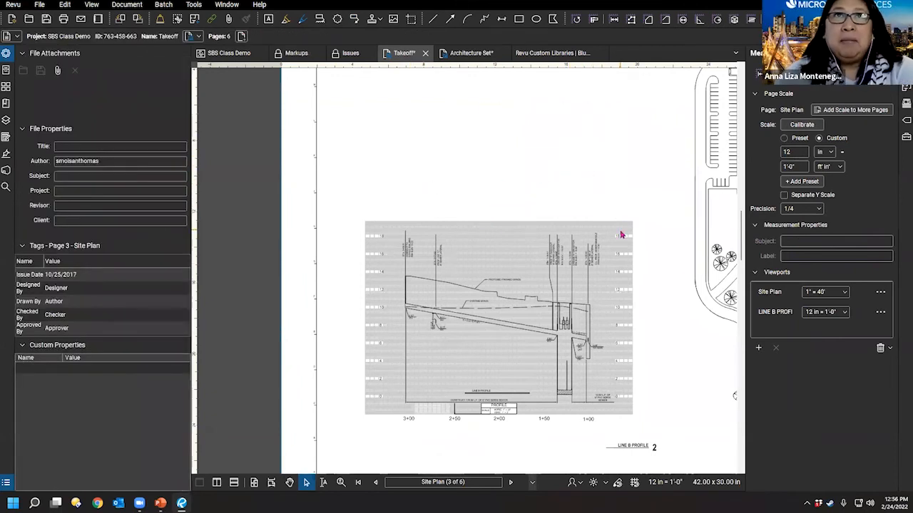
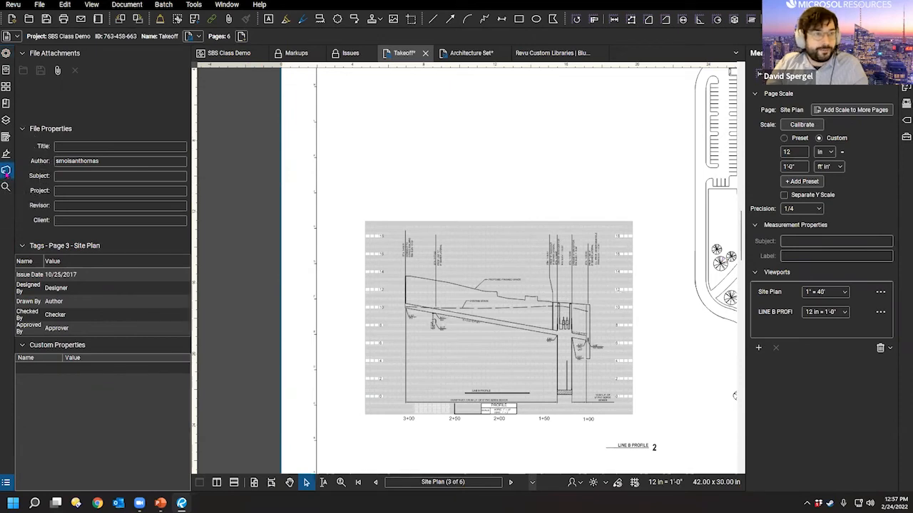
Step: Try signing out of Studio, dismiss the save prompt, and list All Sessions instead
click(6, 172)
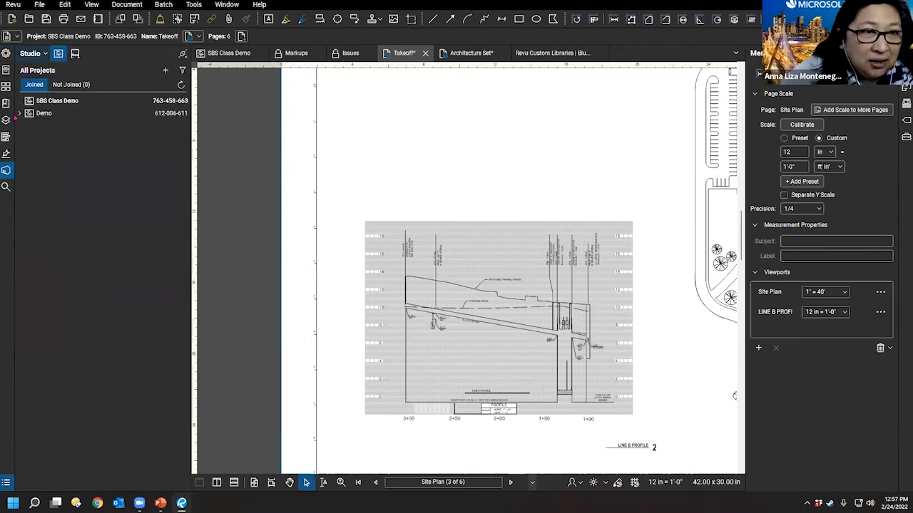
click(34, 55)
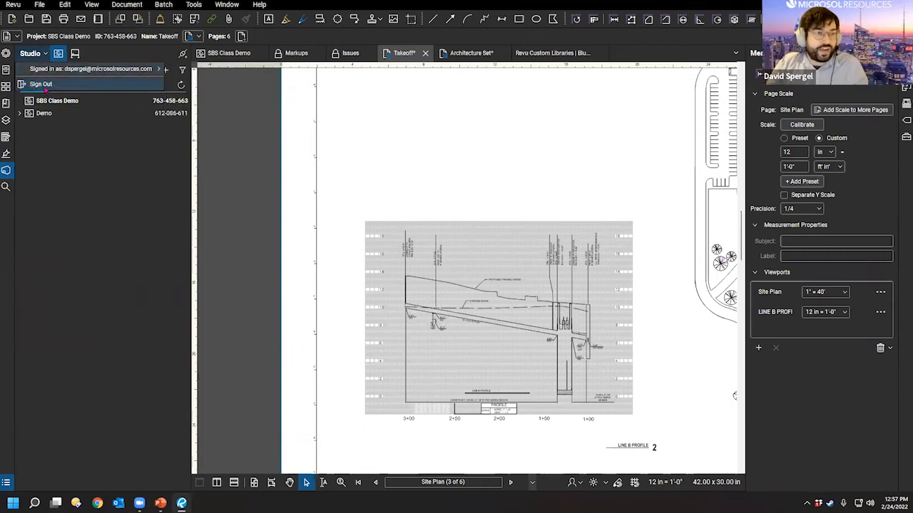
click(42, 86)
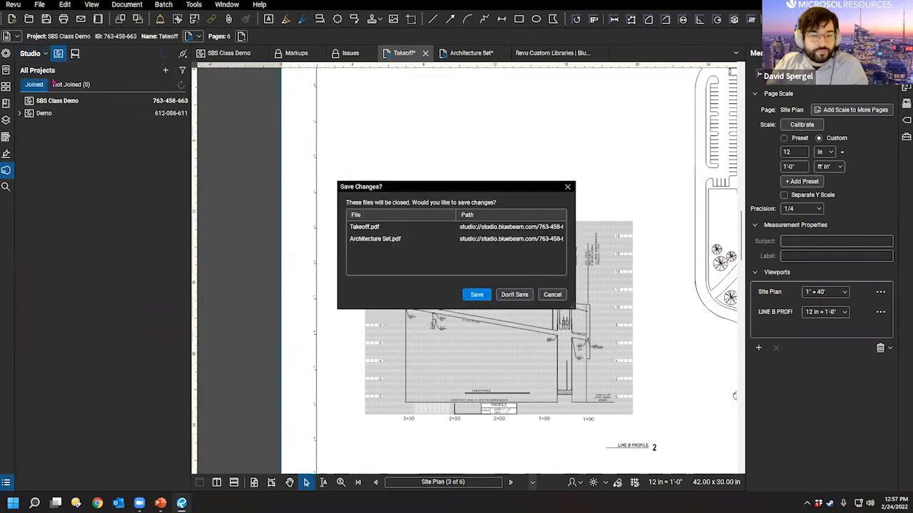
click(502, 295)
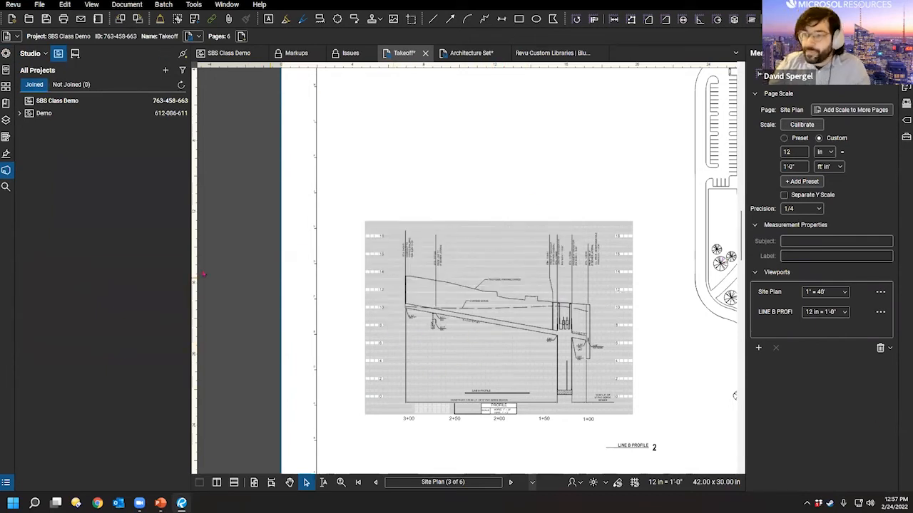
key(ctrl)
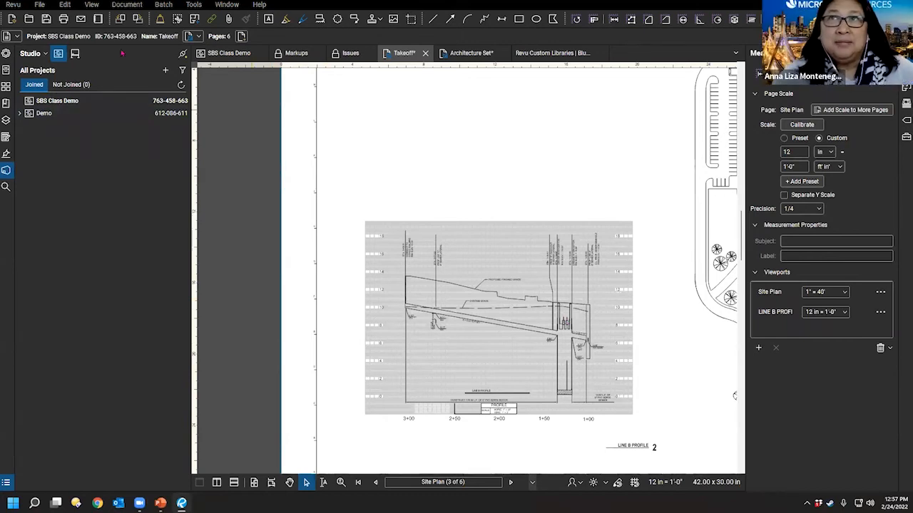
click(74, 53)
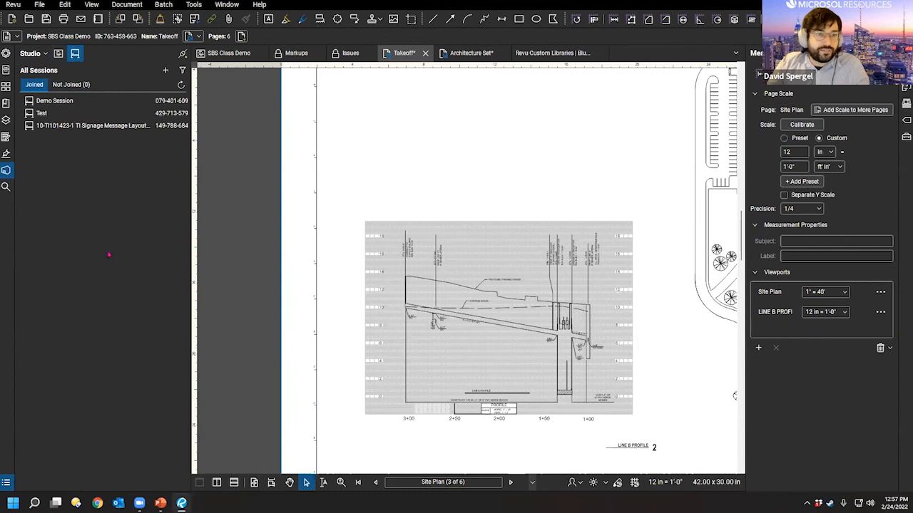
Step: Join the Demo Session, set your status to Finished, and flip between plan a and the floor plan
double_click(64, 101)
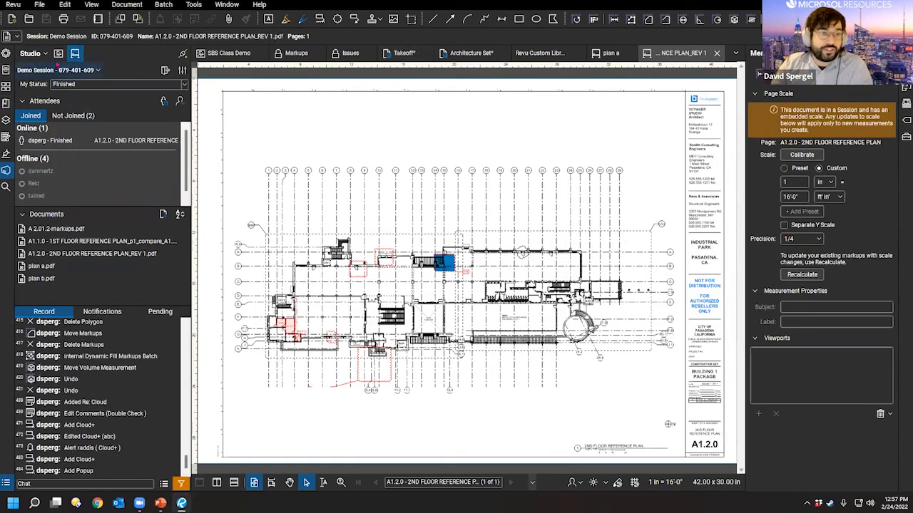
click(87, 69)
click(94, 84)
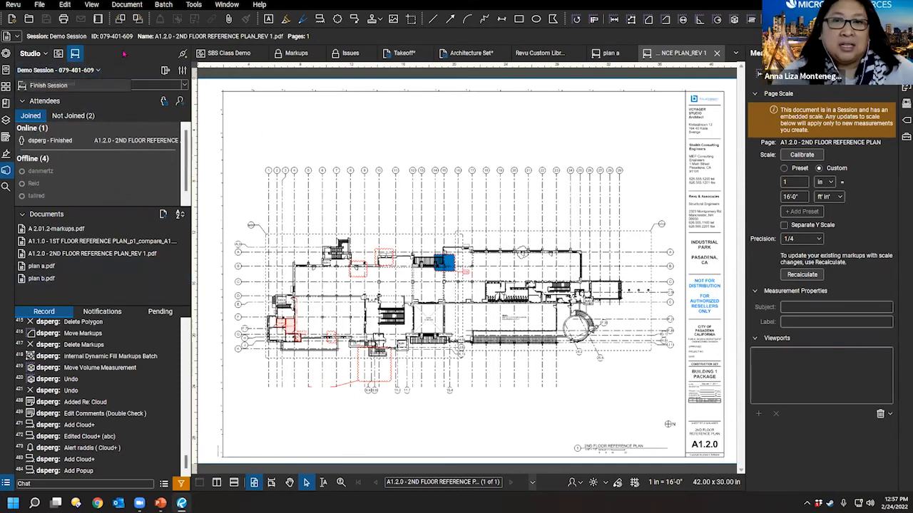
click(612, 53)
click(631, 54)
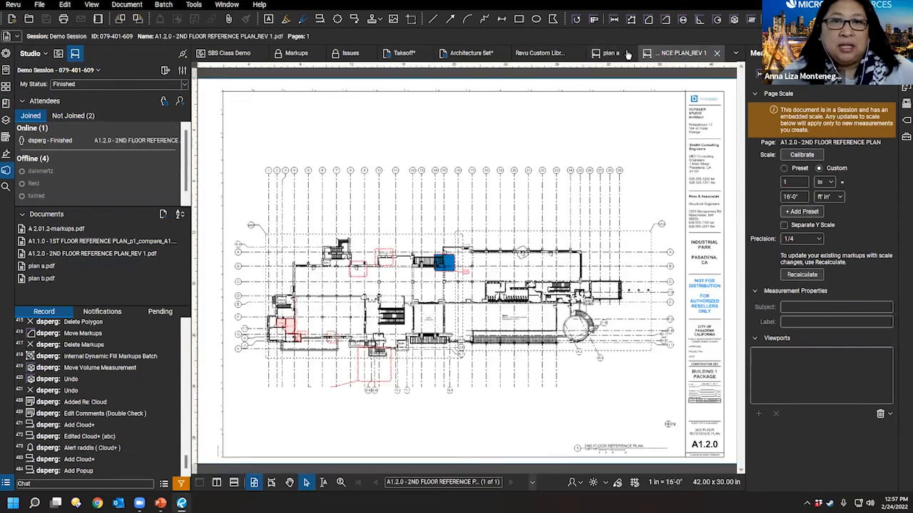
click(611, 54)
click(662, 53)
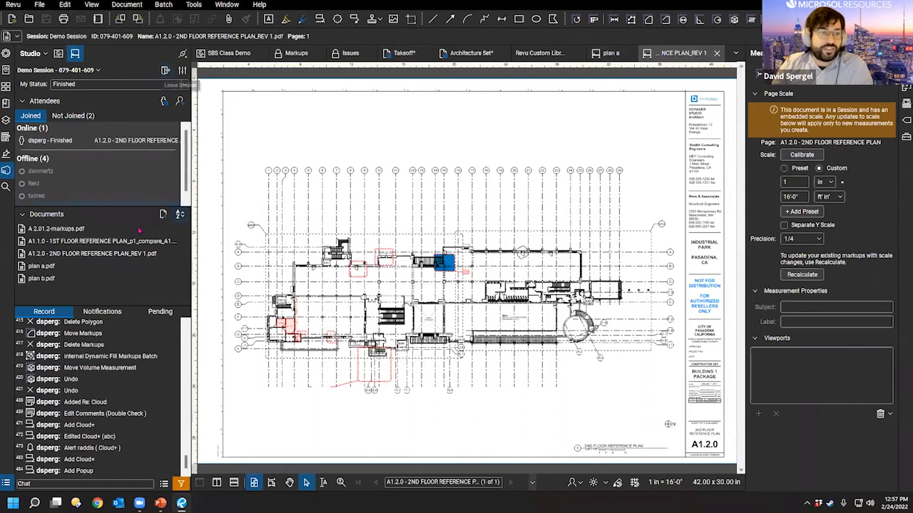
Step: Leave the Demo Session and join the Test session
click(165, 70)
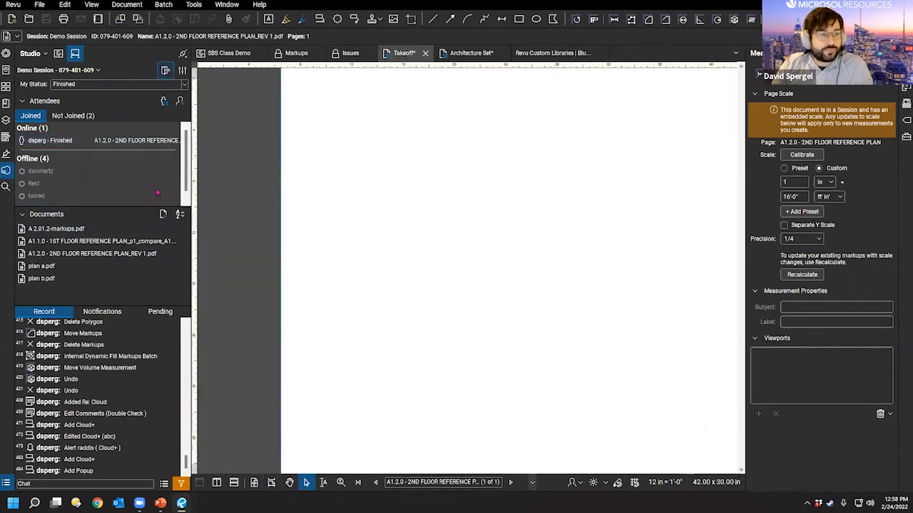
right_click(49, 105)
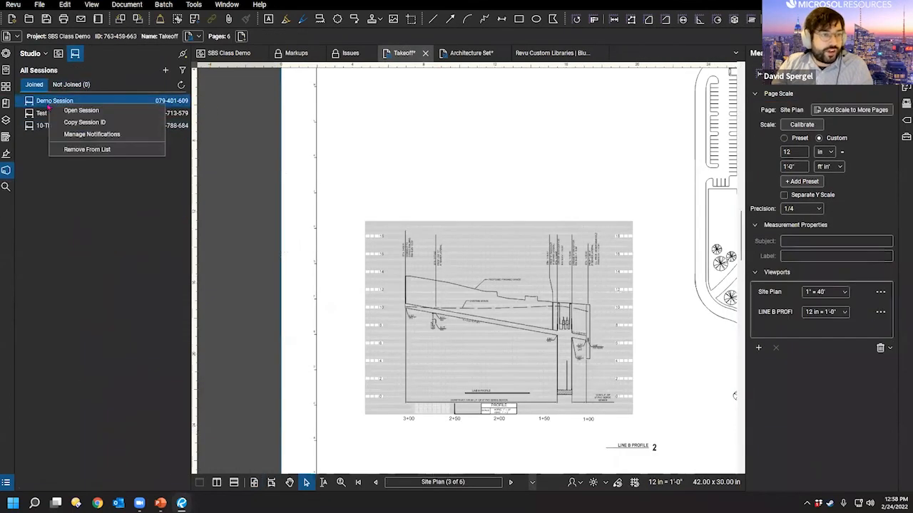
right_click(48, 115)
click(58, 122)
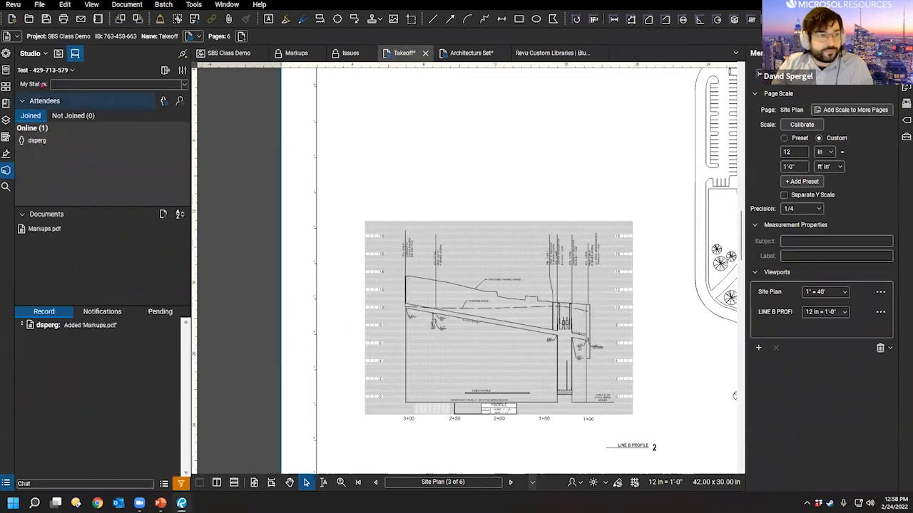
Step: Bring up the Test session's Finish Session dialog, then cancel it
click(166, 72)
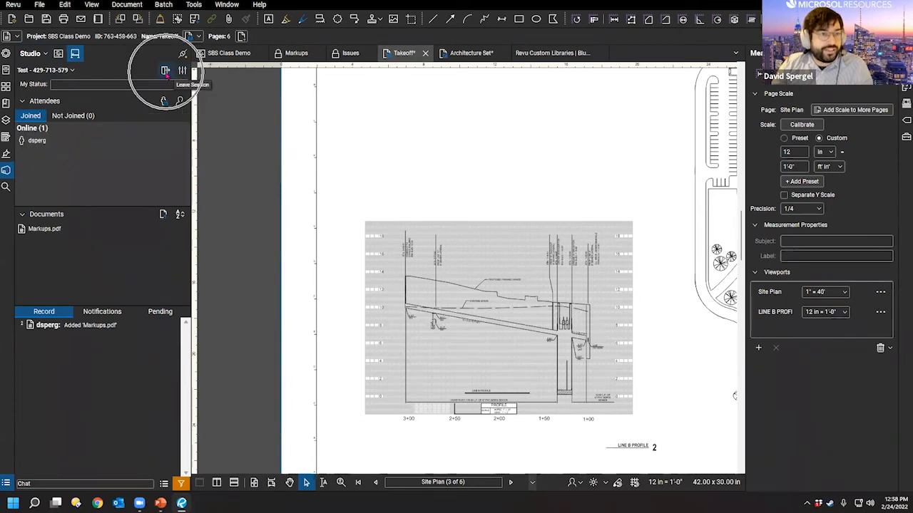
click(64, 70)
click(60, 85)
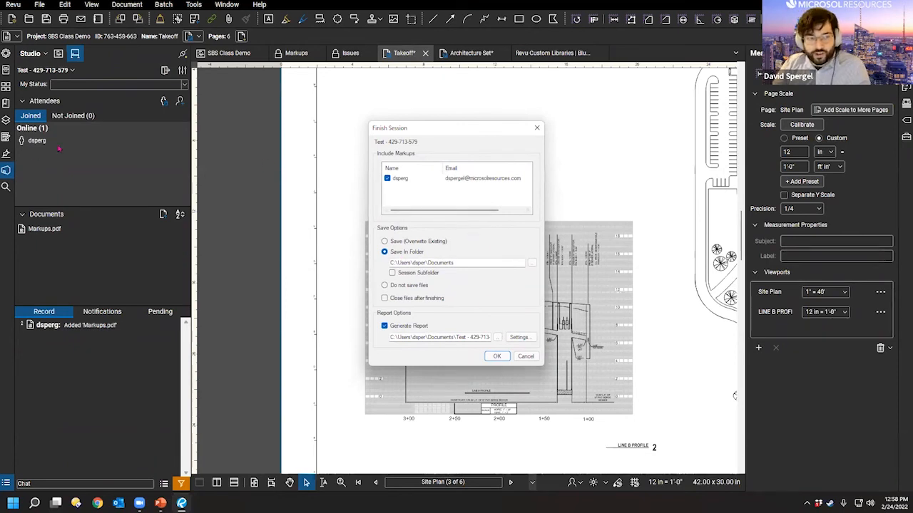
click(526, 356)
scroll(429, 304, down, 5)
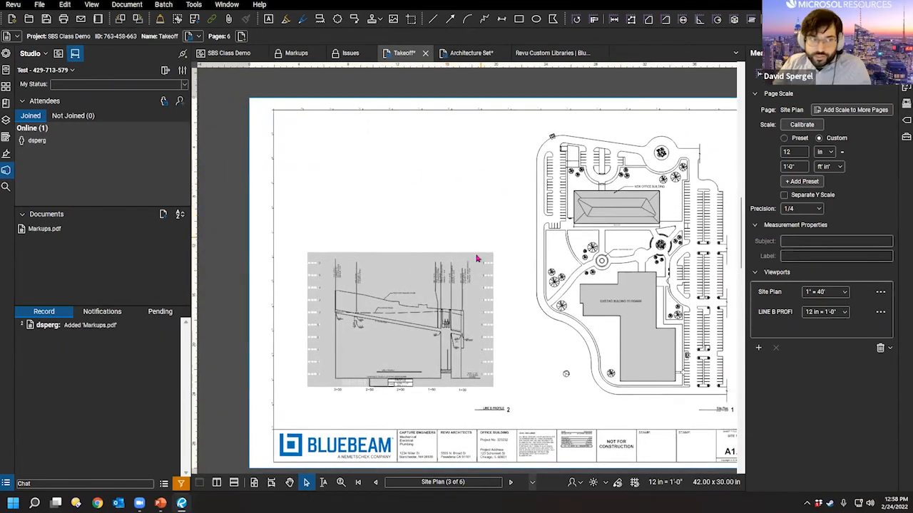
Step: Pan and zoom out around the Site Plan sheet to see it whole
drag(562, 324, 510, 342)
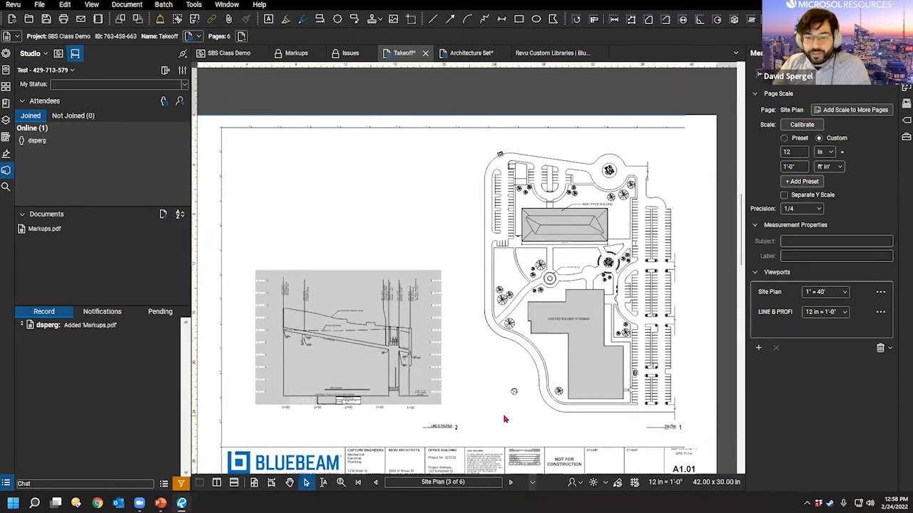
drag(501, 386, 525, 413)
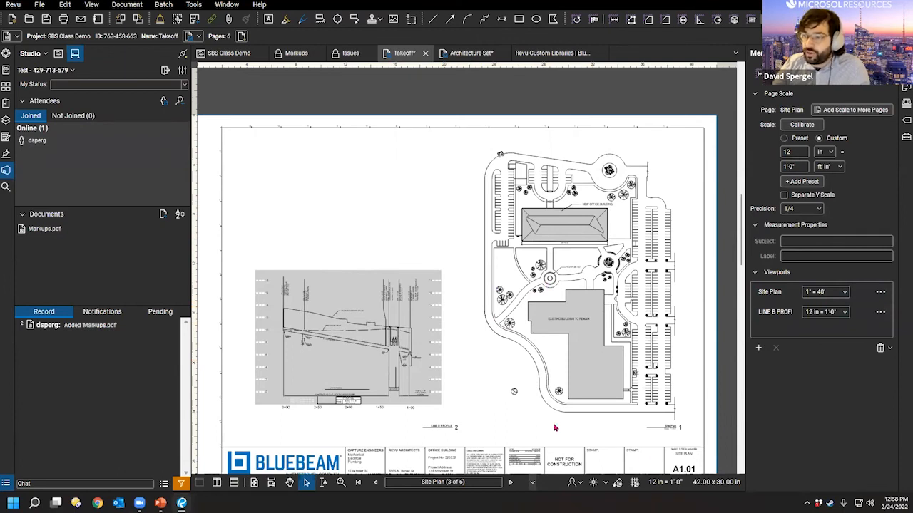
drag(509, 292, 502, 288)
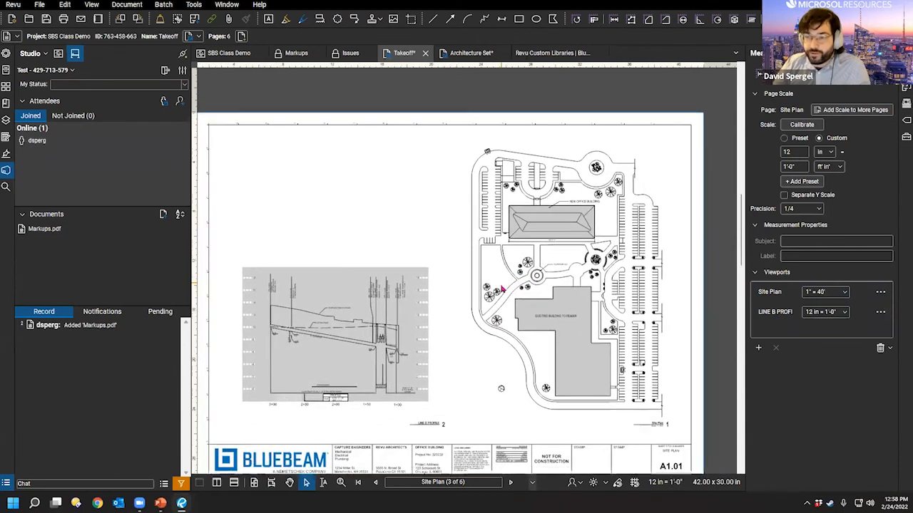
scroll(493, 317, down, 2)
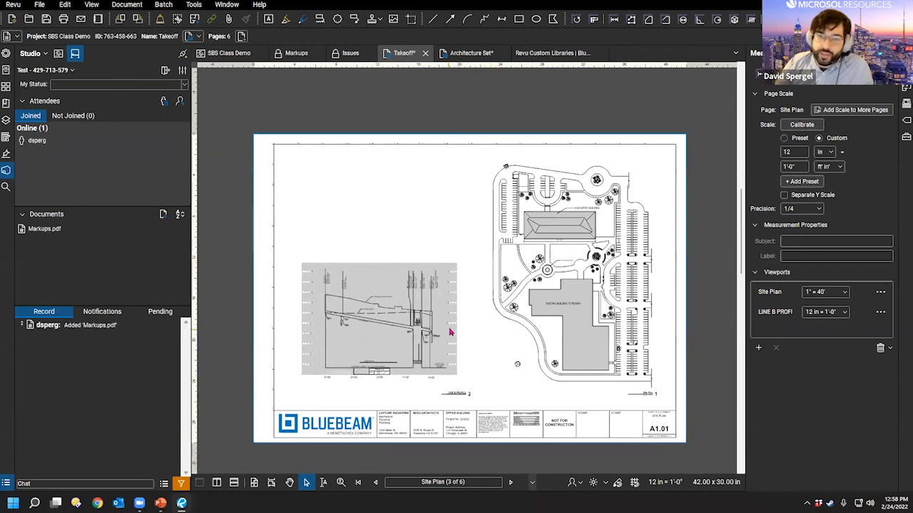
mouse_move(433, 301)
mouse_down()
mouse_move(407, 248)
mouse_move(440, 318)
mouse_up()
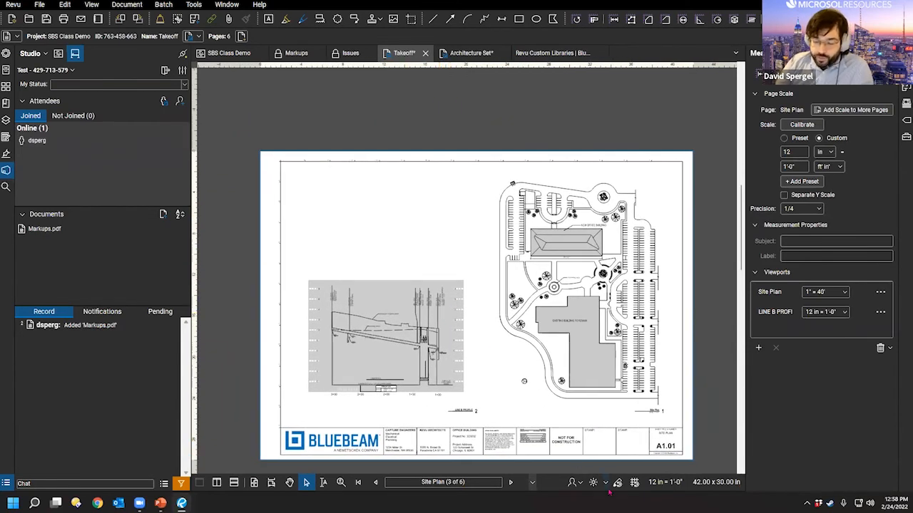
drag(454, 336, 435, 346)
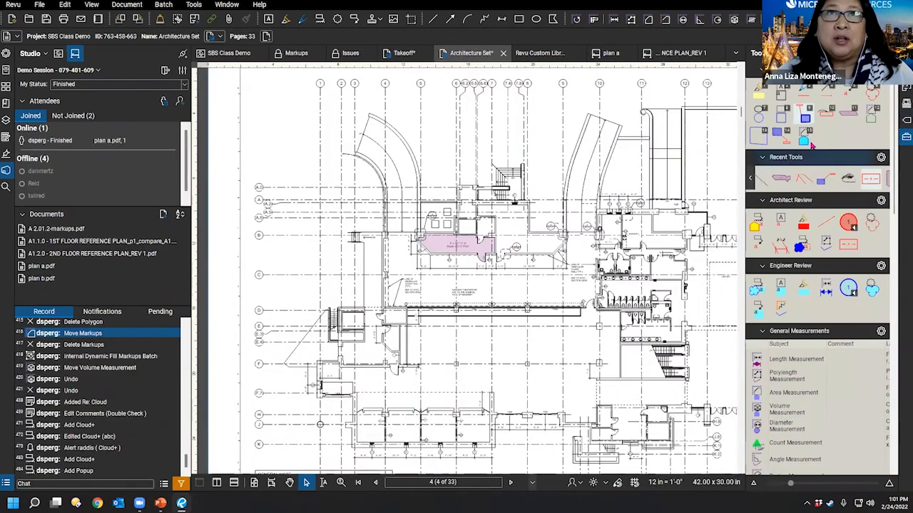
Step: Start a saved area measurement tool, view its options, then cancel the tool
click(806, 136)
right_click(806, 136)
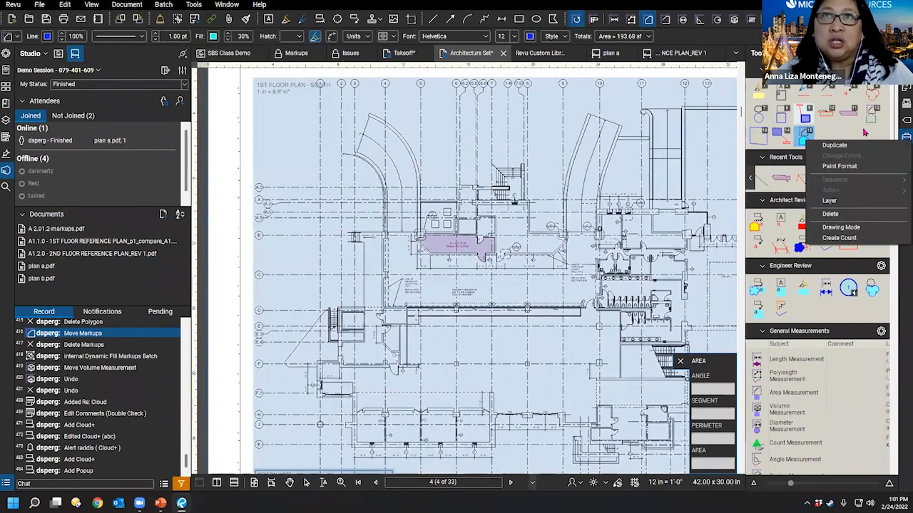
key(Escape)
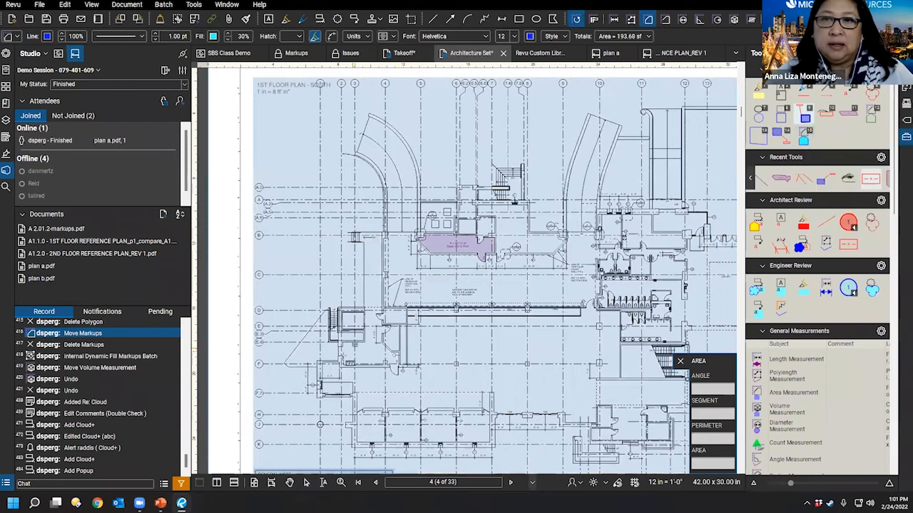
key(Escape)
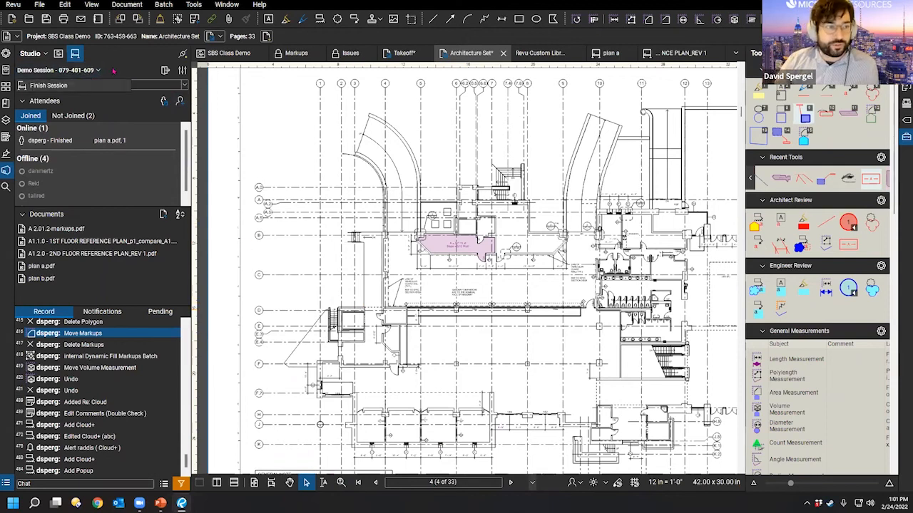
Step: Review Session Settings and its Manage Notifications page, then close that page
click(183, 70)
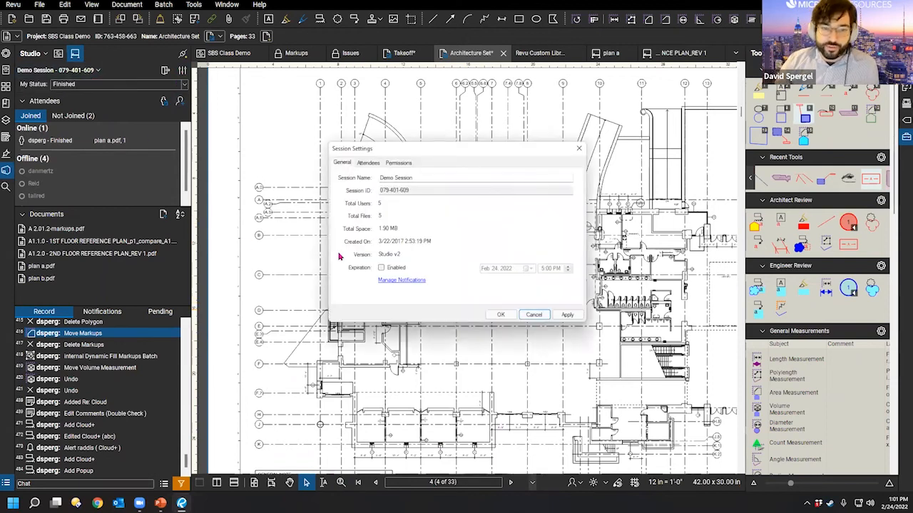
click(368, 164)
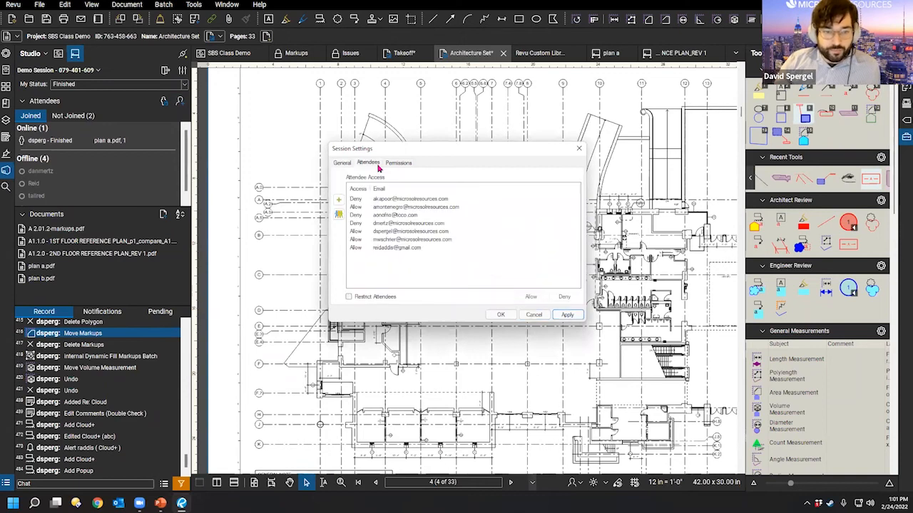
click(350, 163)
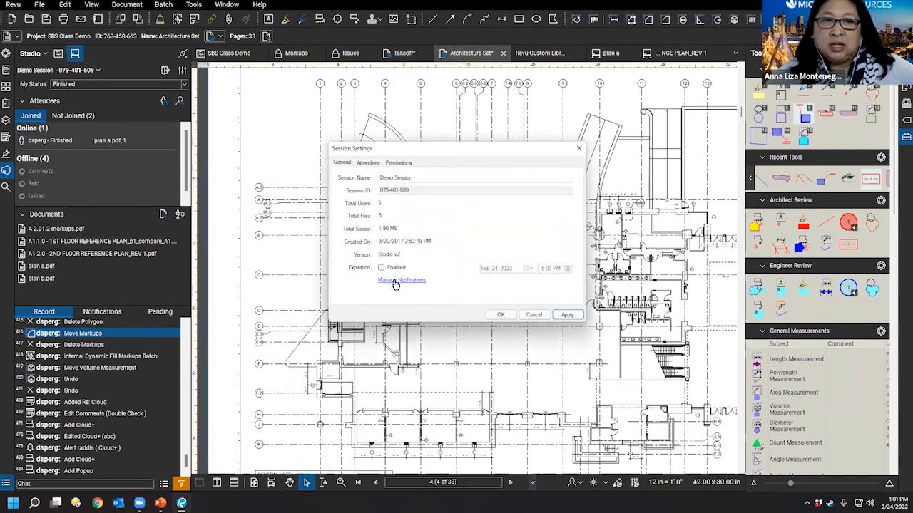
click(410, 282)
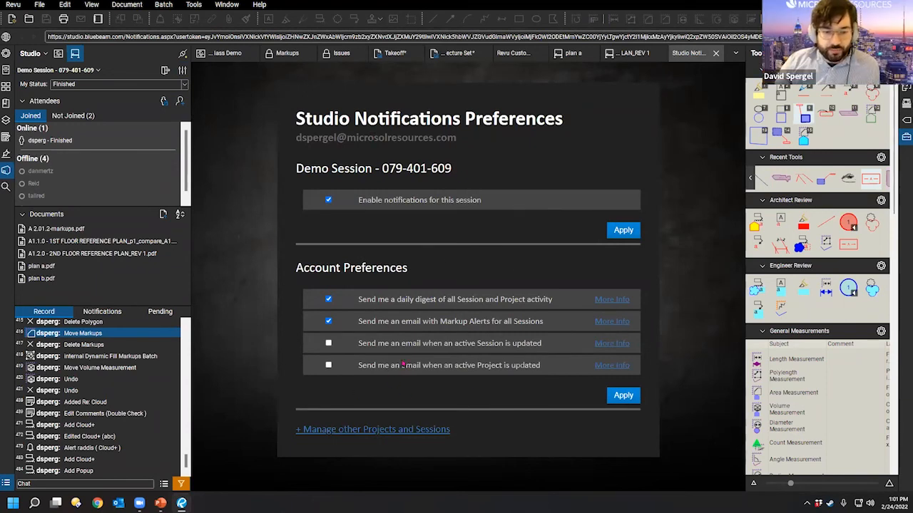
click(716, 53)
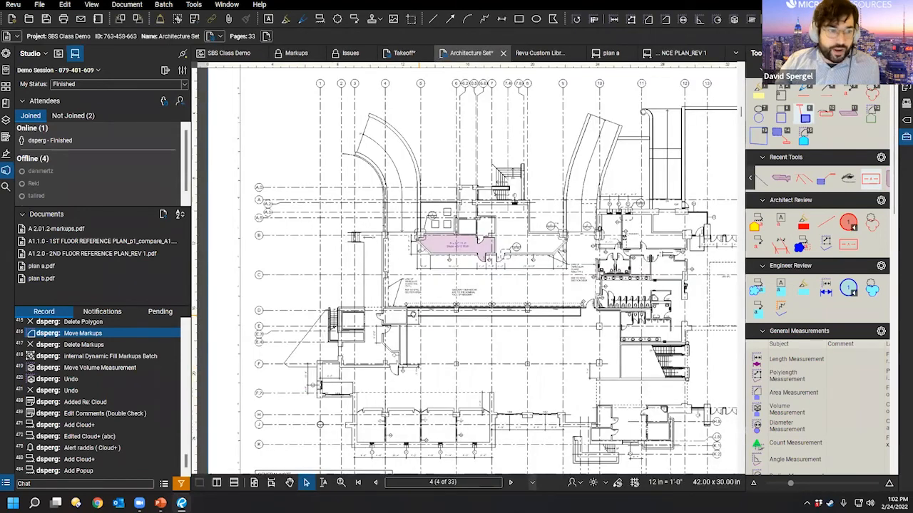
Step: On plan a, select the blue Coffee markup and show its actions menu
click(614, 54)
click(492, 202)
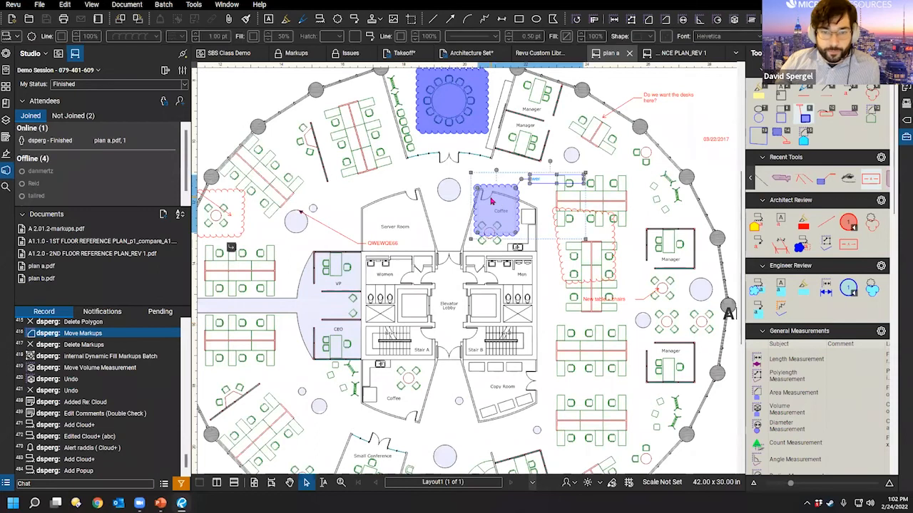
right_click(510, 208)
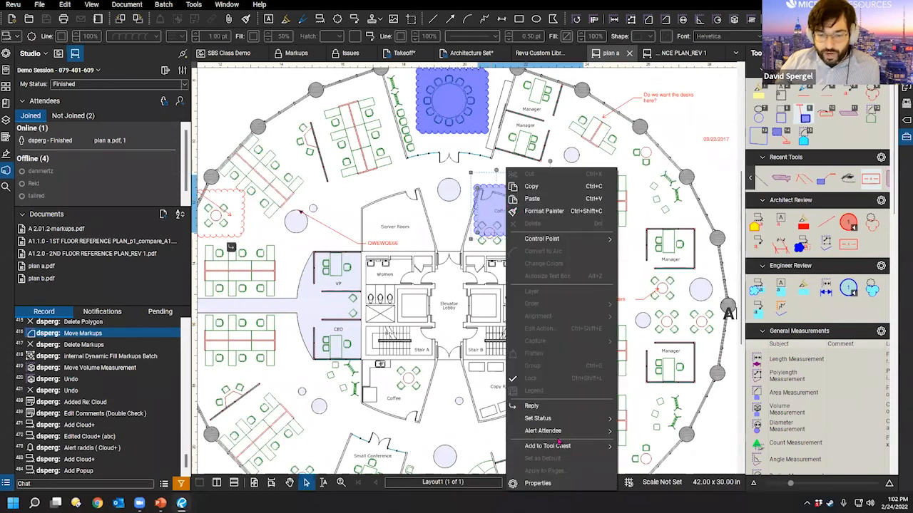
Step: Open Alert Attendee > Choose... for the Coffee markup, then cancel the dialog
click(550, 433)
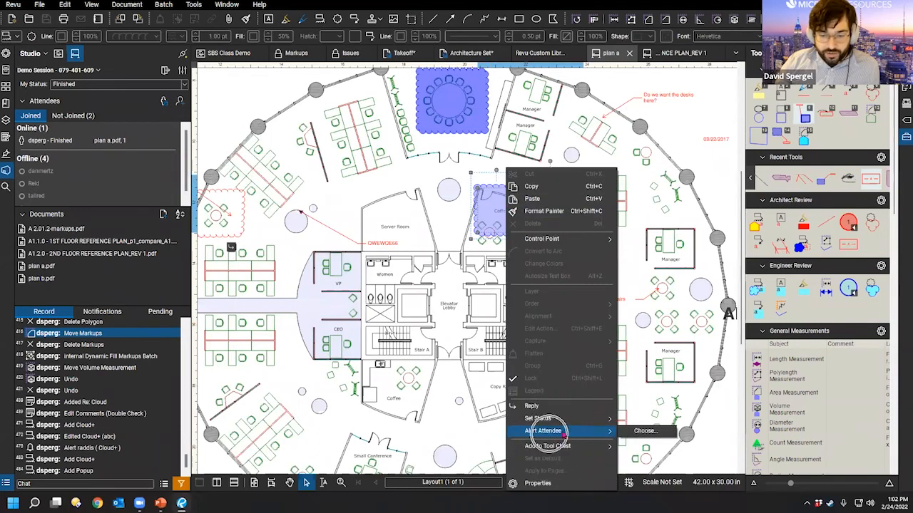
click(645, 431)
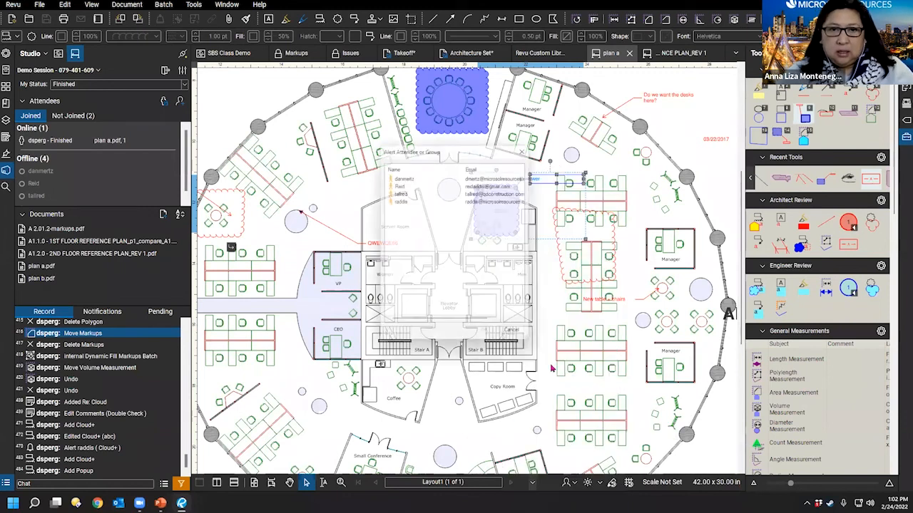
click(525, 337)
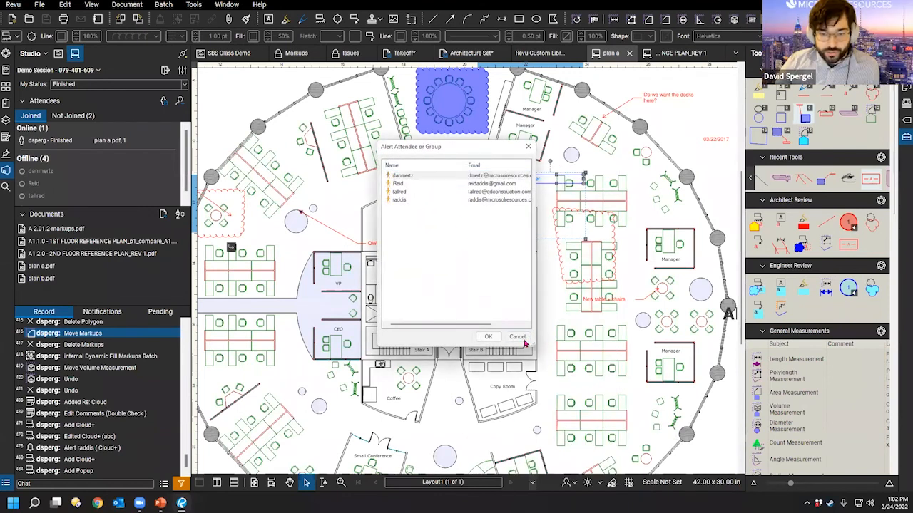
Step: Narrow the side panel, zoom out on plan a, and clear the markup selection
drag(508, 287, 547, 268)
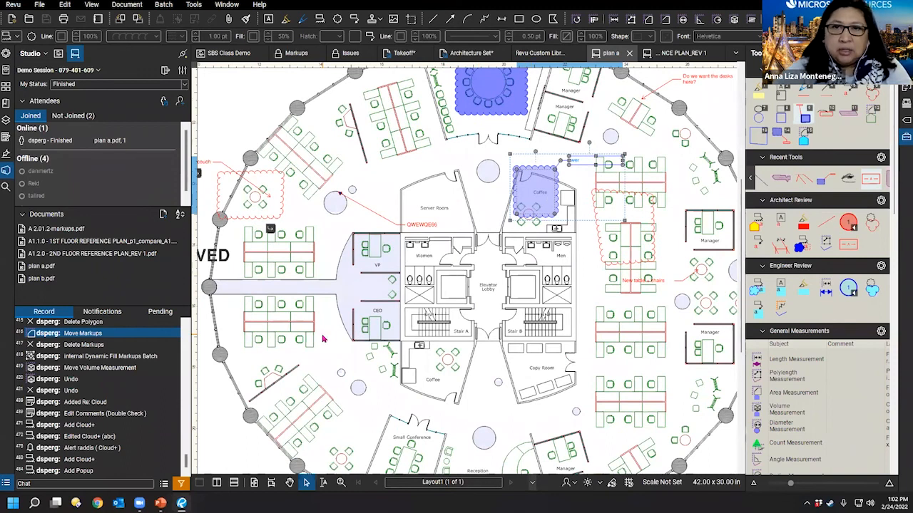
drag(208, 392, 184, 395)
scroll(511, 244, down, 2)
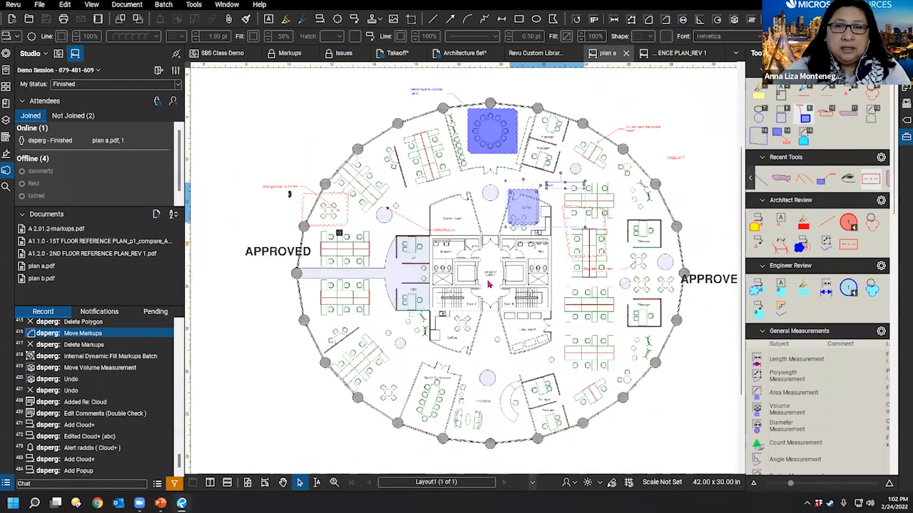
click(493, 314)
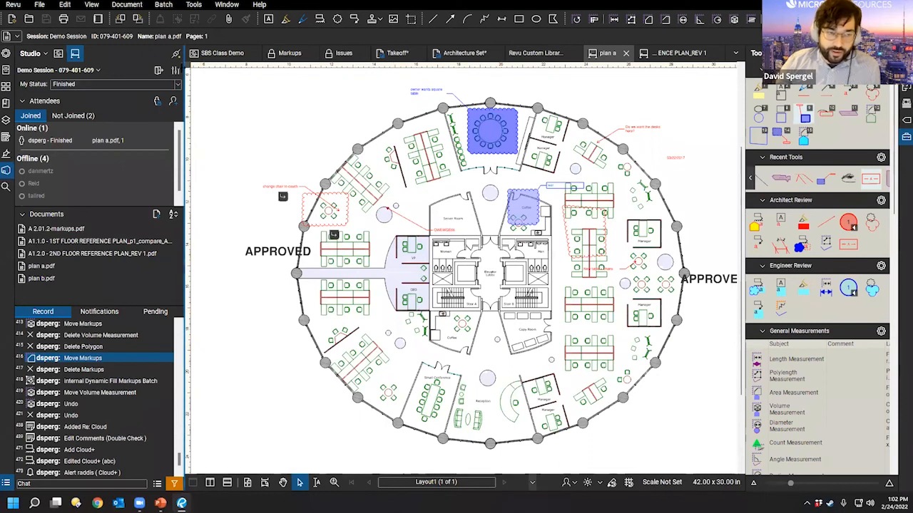
click(175, 70)
click(420, 283)
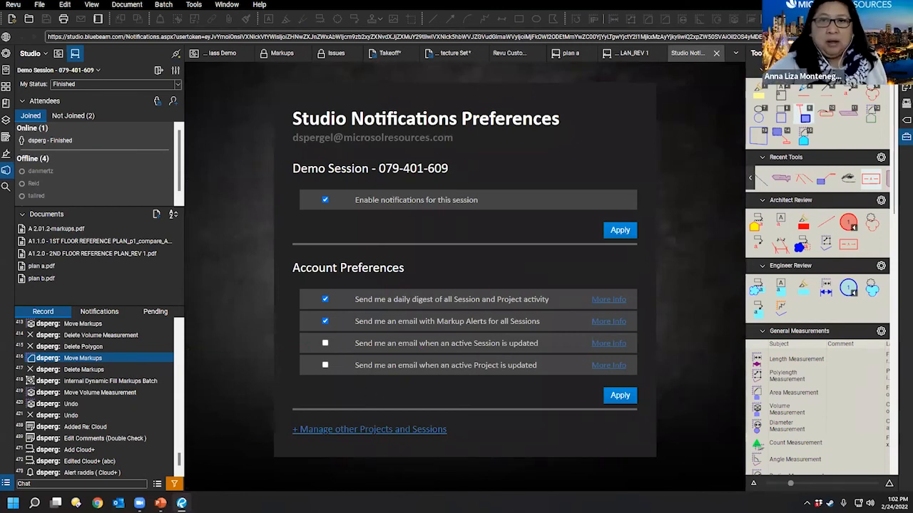
click(717, 54)
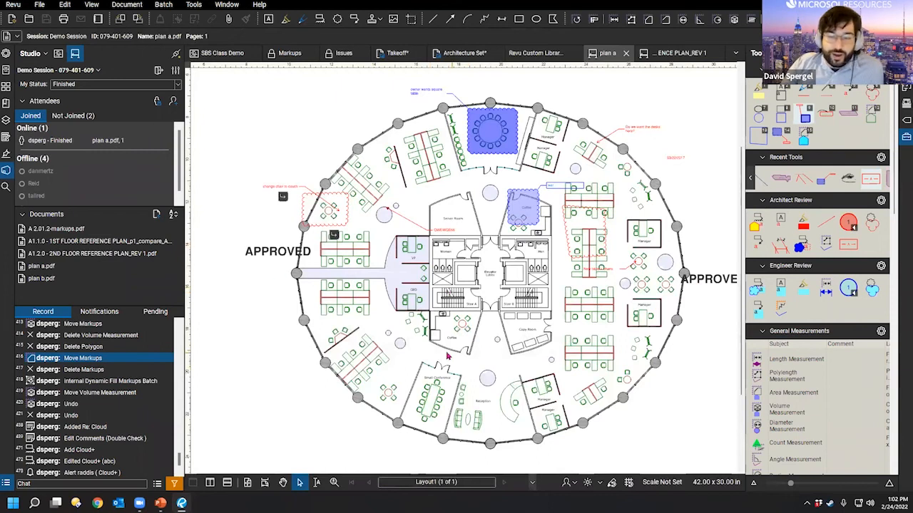
drag(186, 311, 195, 311)
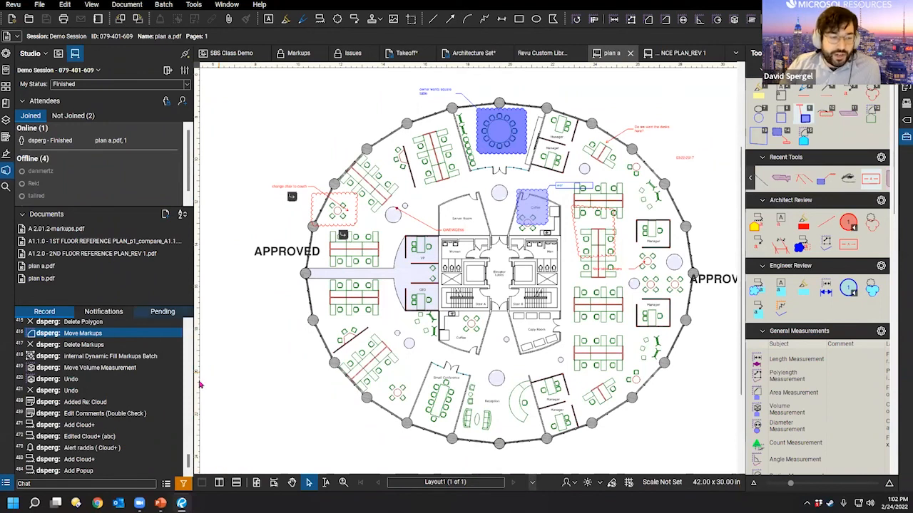
scroll(106, 162, down, 1)
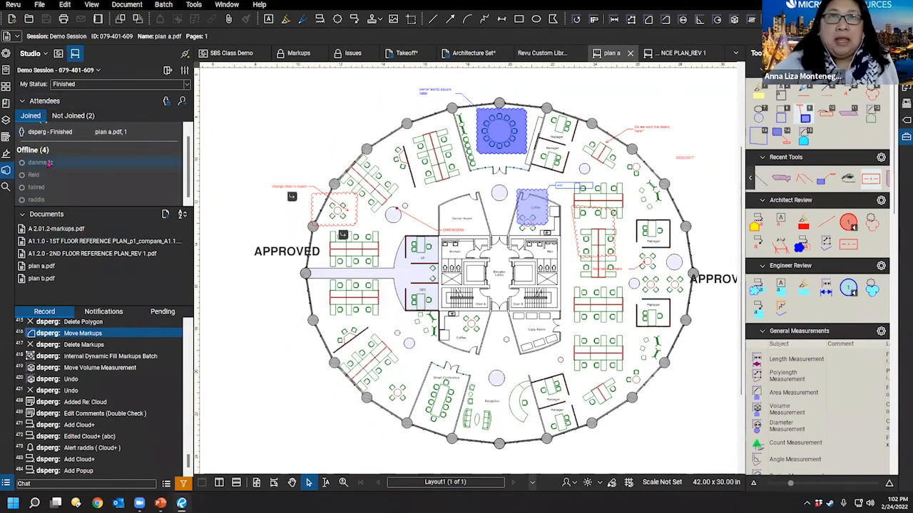
Step: Check an offline attendee's options, then view the not-joined and joined attendee lists
right_click(49, 163)
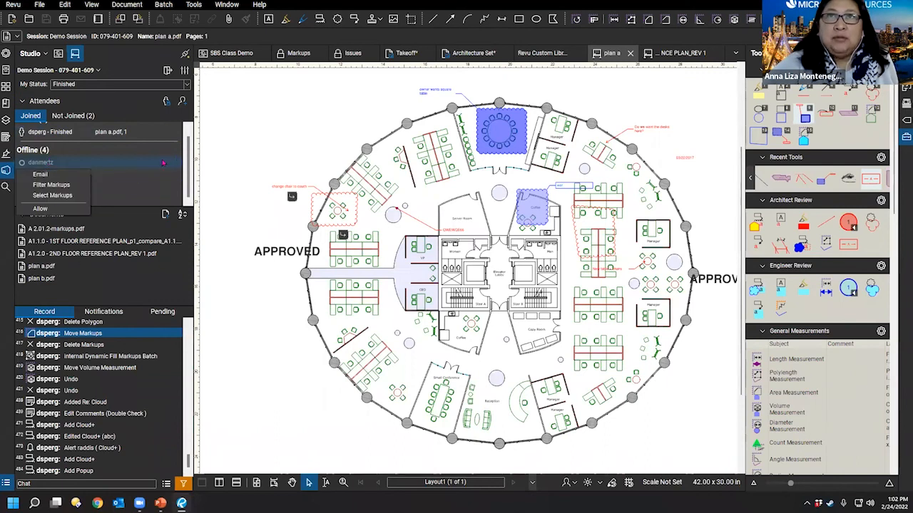
click(105, 176)
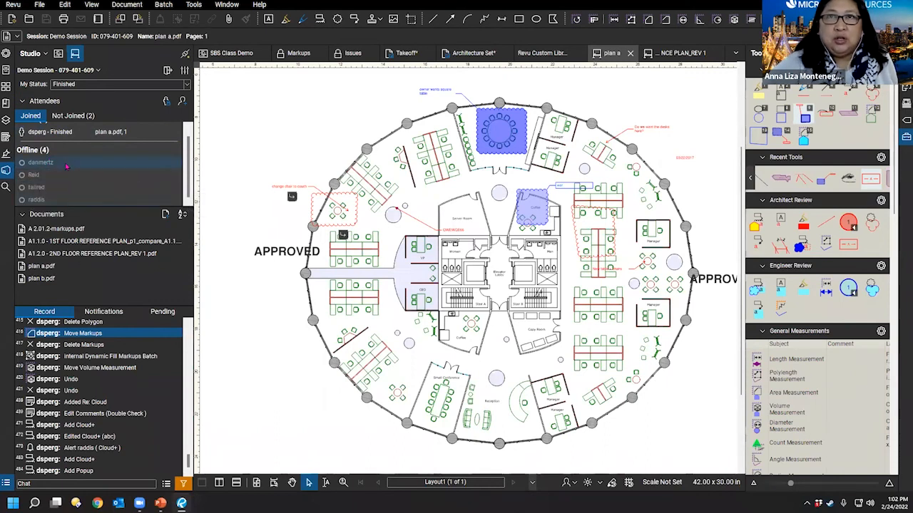
scroll(82, 178, up, 1)
click(88, 116)
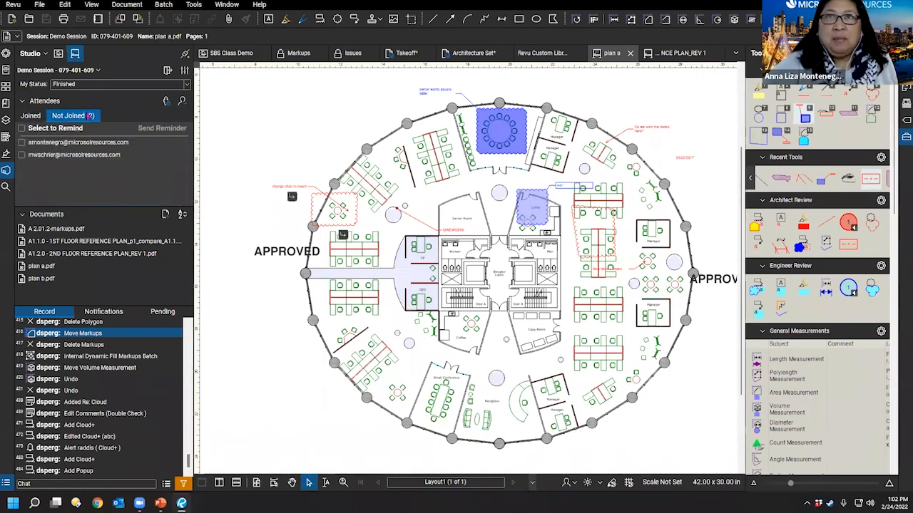
click(31, 116)
scroll(116, 184, down, 1)
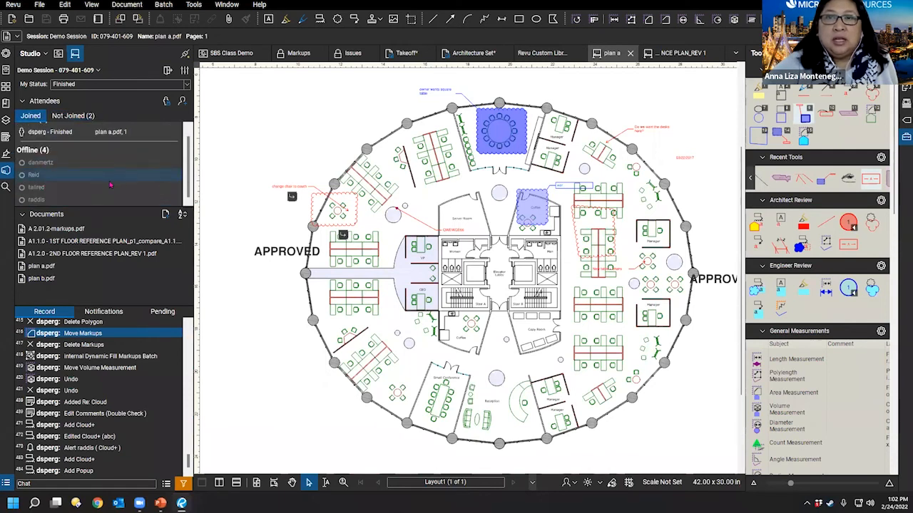
Step: Review session access and permissions, close without changes, then show an offline attendee's actions
click(184, 70)
click(368, 162)
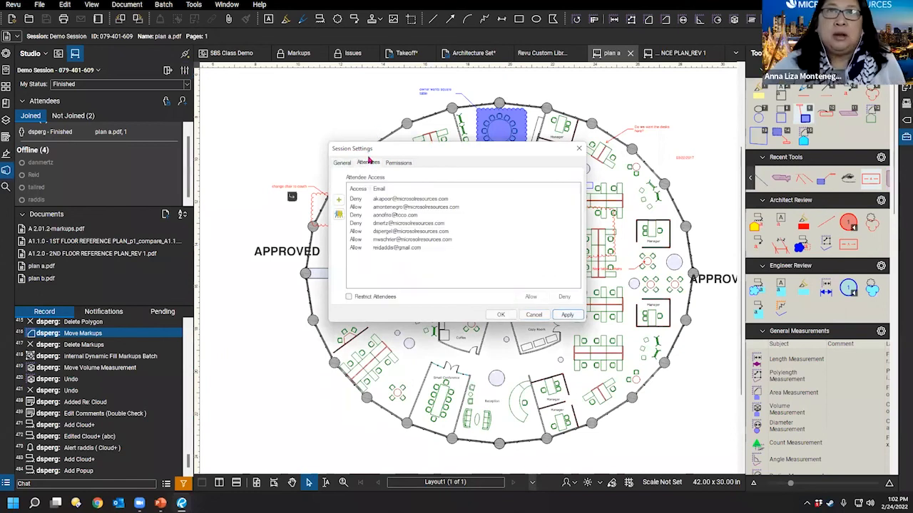
click(386, 163)
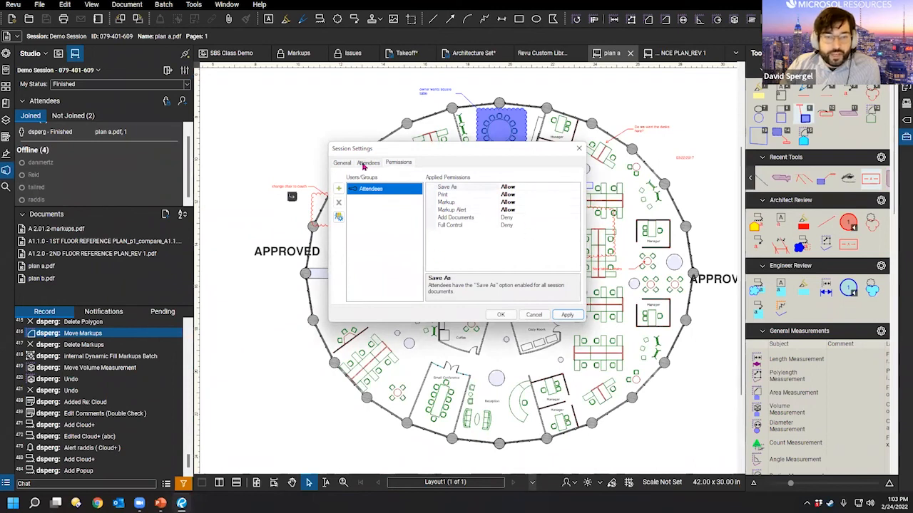
click(365, 164)
click(338, 164)
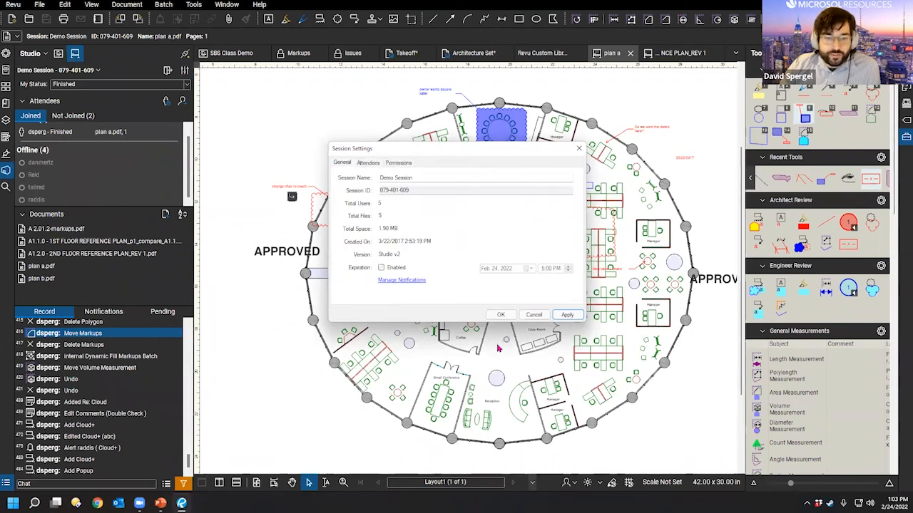
click(540, 317)
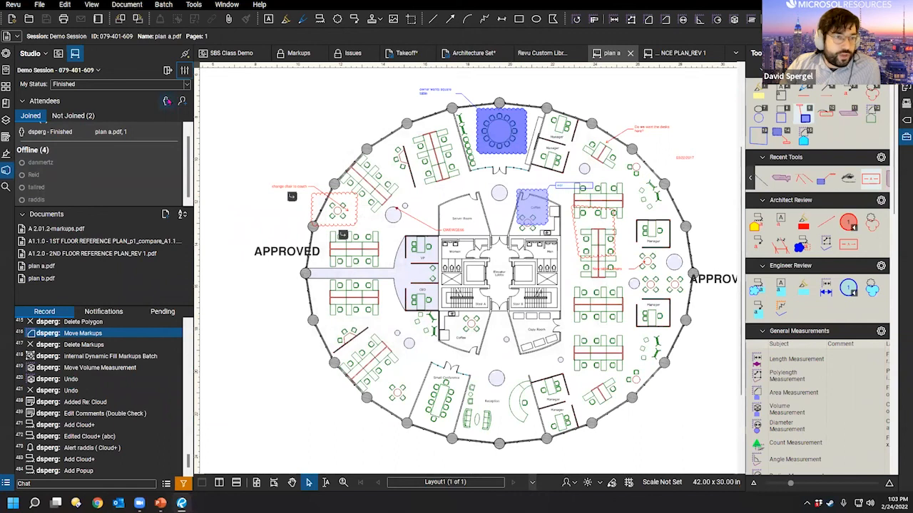
right_click(54, 163)
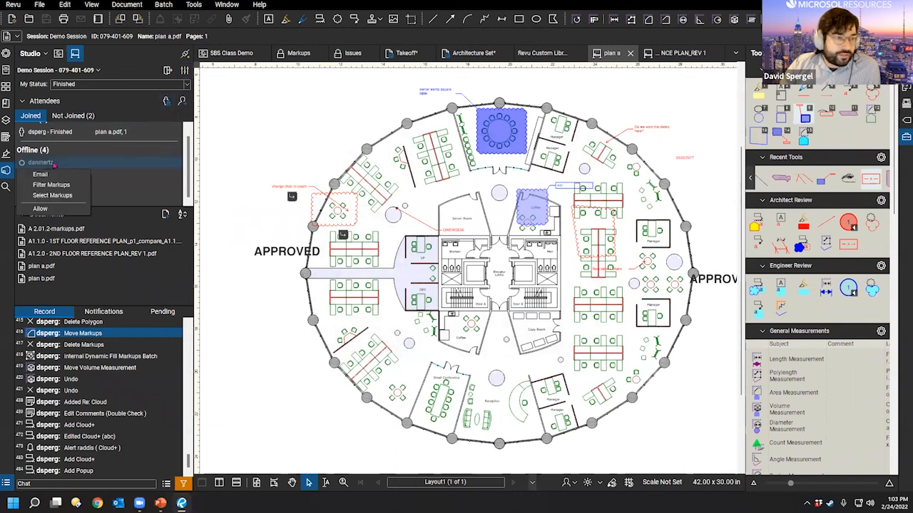
Step: Start an Outlook email to the offline attendee, then close it with Don't Save
click(61, 175)
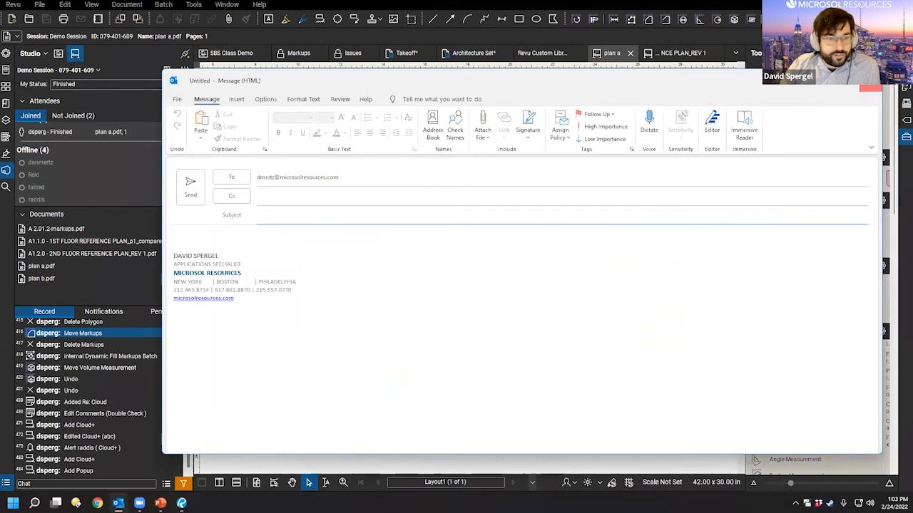
key(Escape)
click(464, 275)
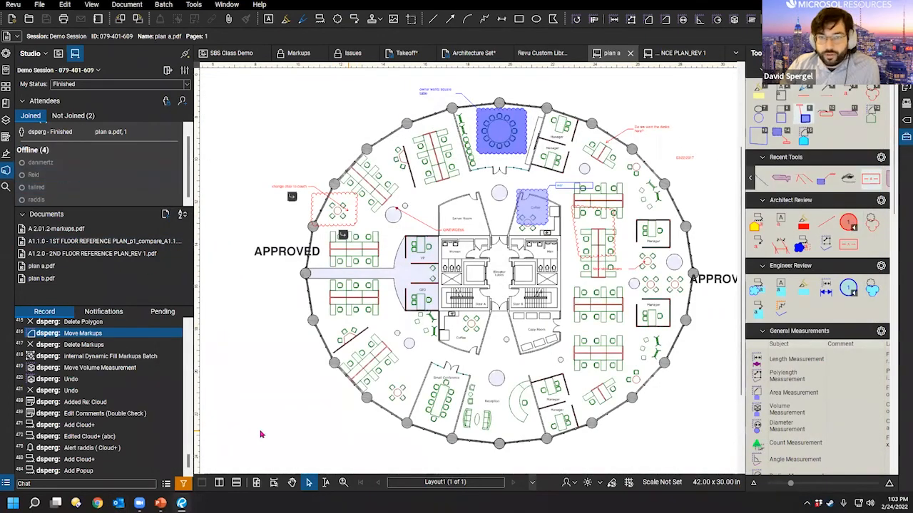
scroll(187, 149, up, 1)
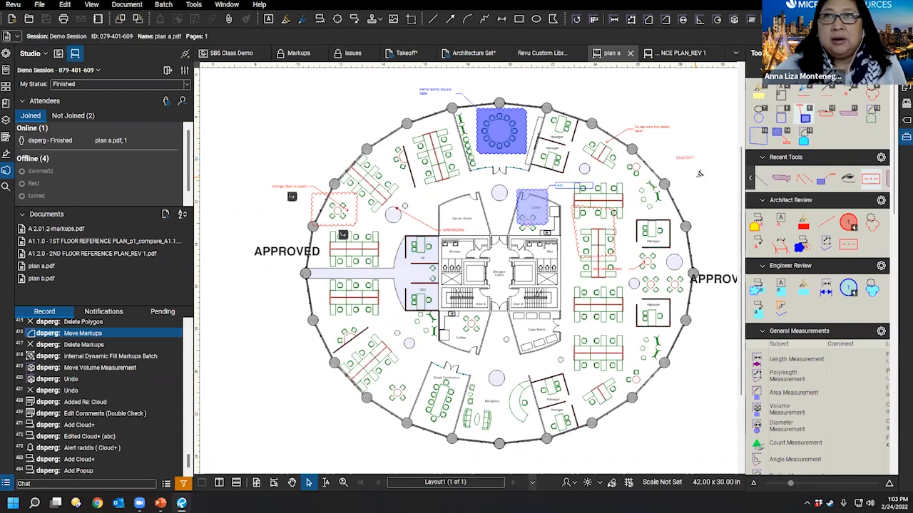
key(Escape)
key(1)
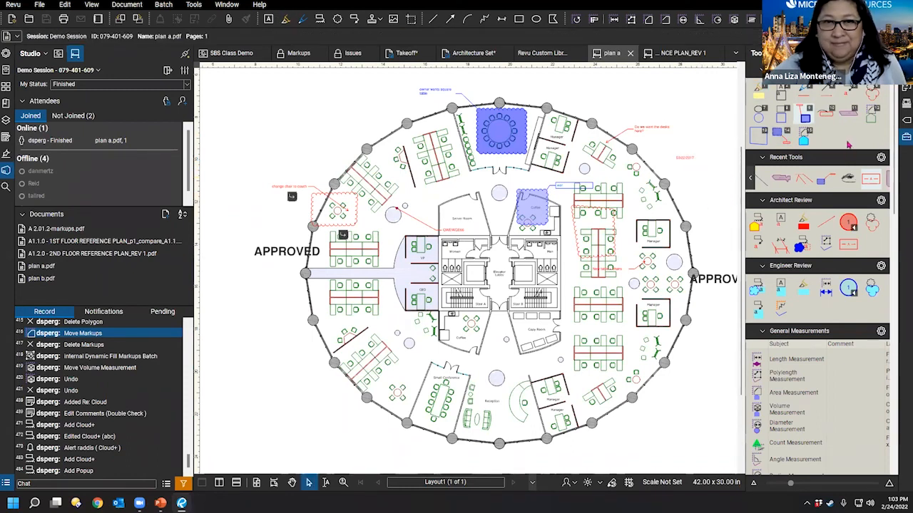
click(880, 70)
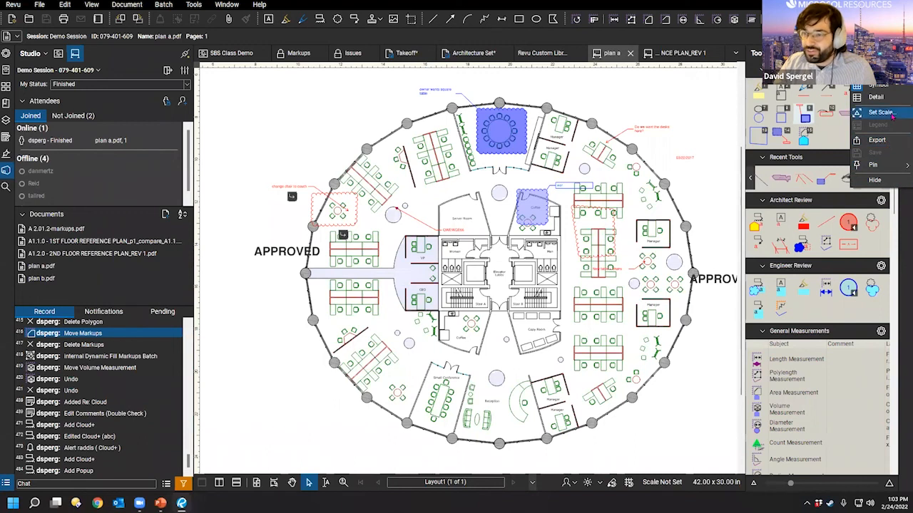
click(680, 212)
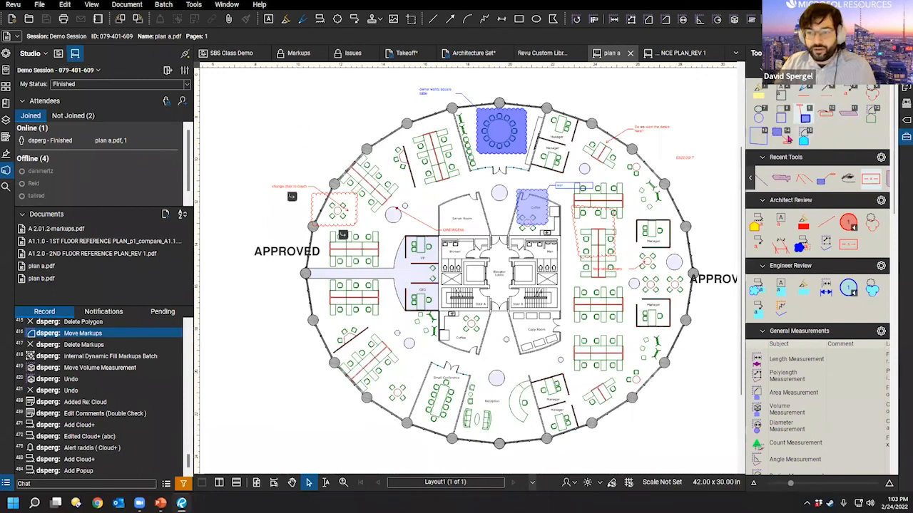
key(1)
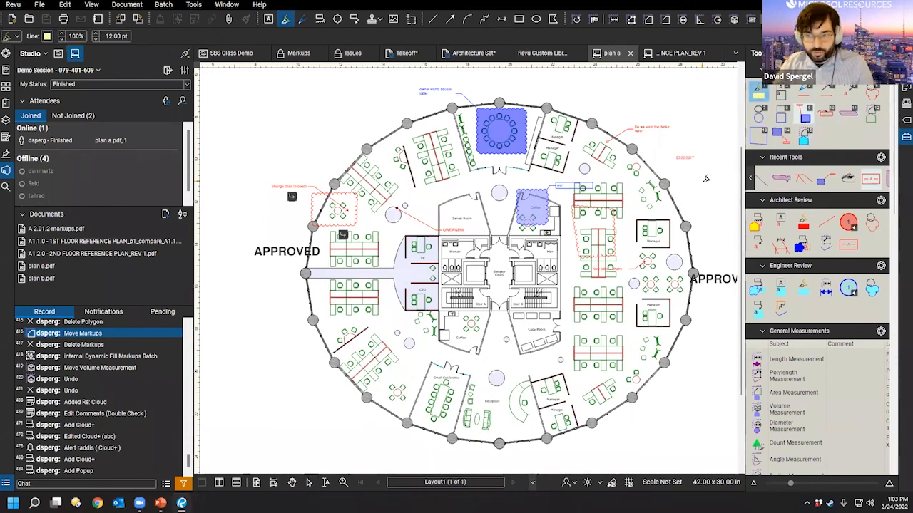
key(5)
drag(692, 180, 723, 228)
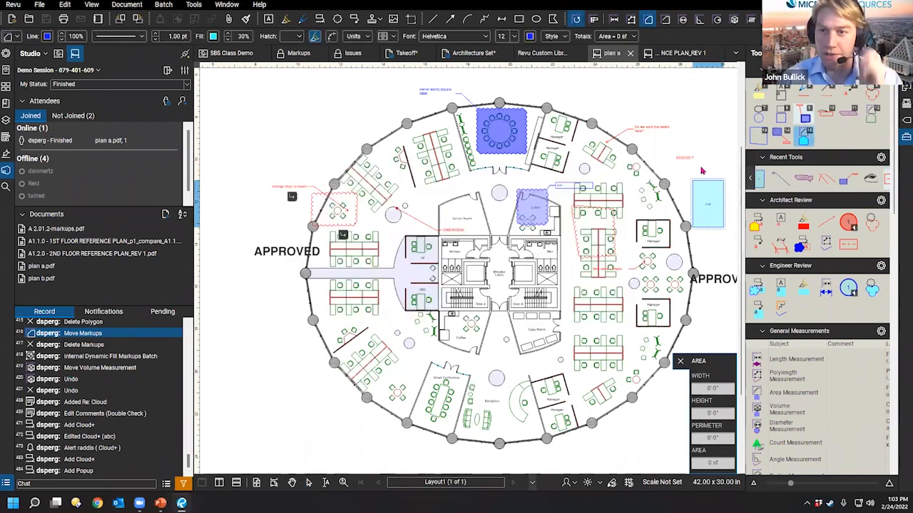
key(Escape)
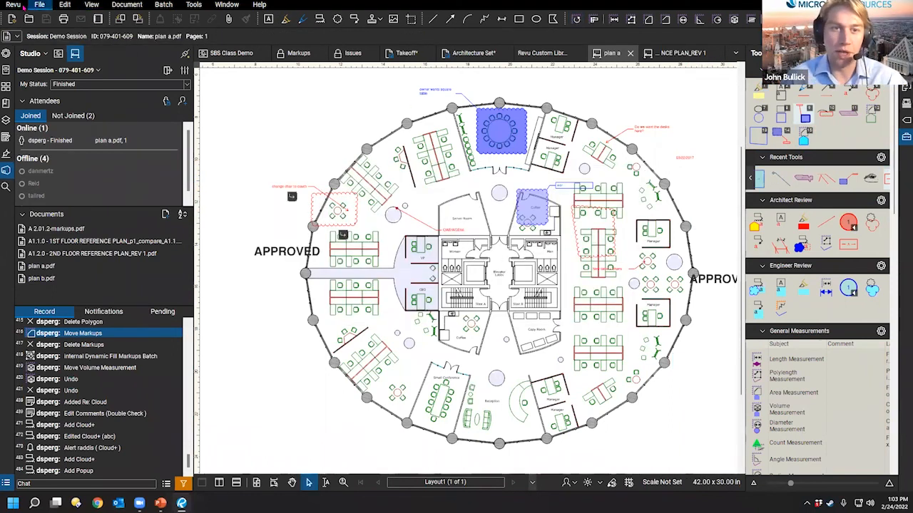
click(13, 4)
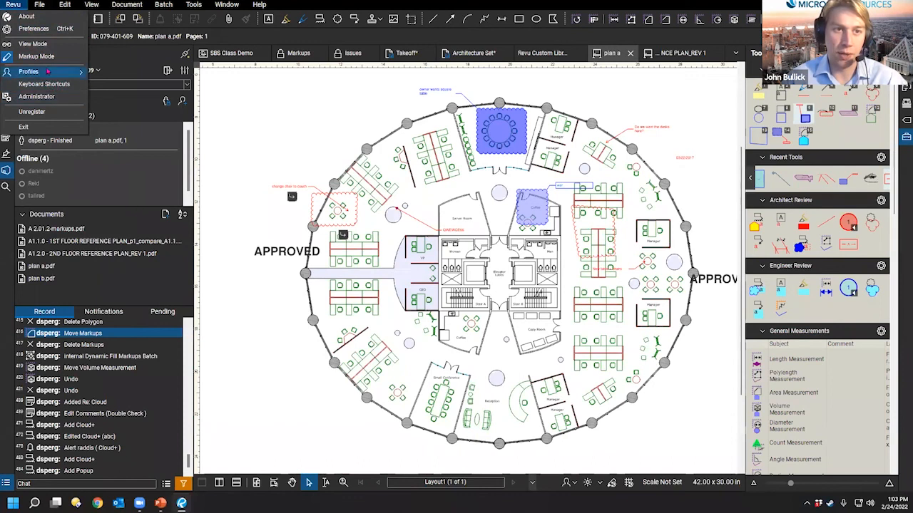
click(34, 29)
click(291, 157)
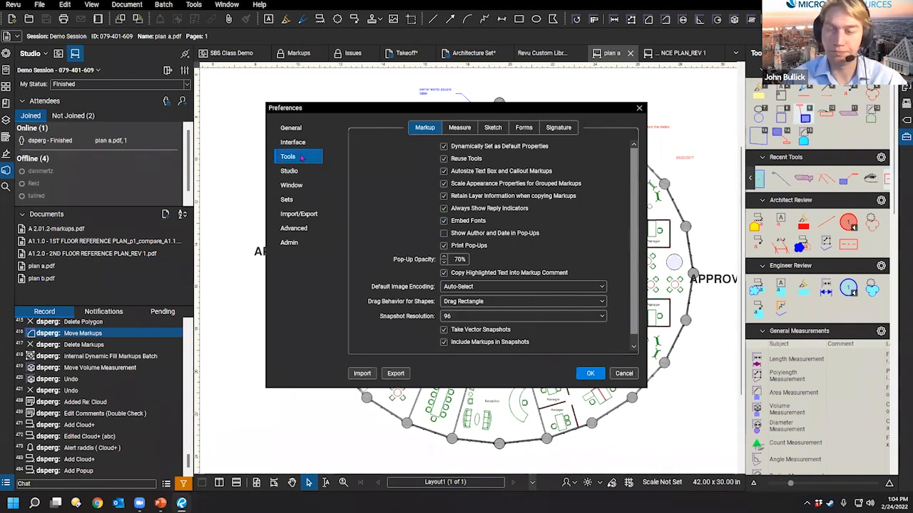
click(298, 142)
click(498, 128)
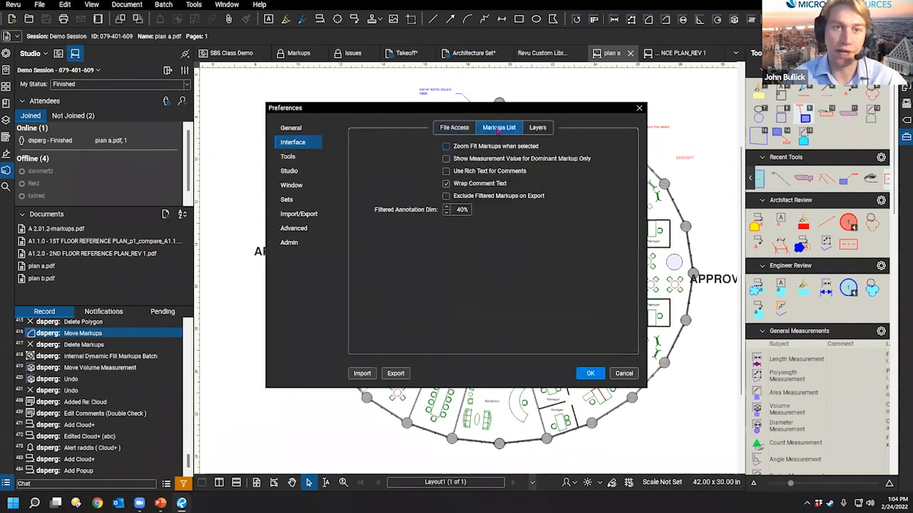
click(296, 129)
click(449, 128)
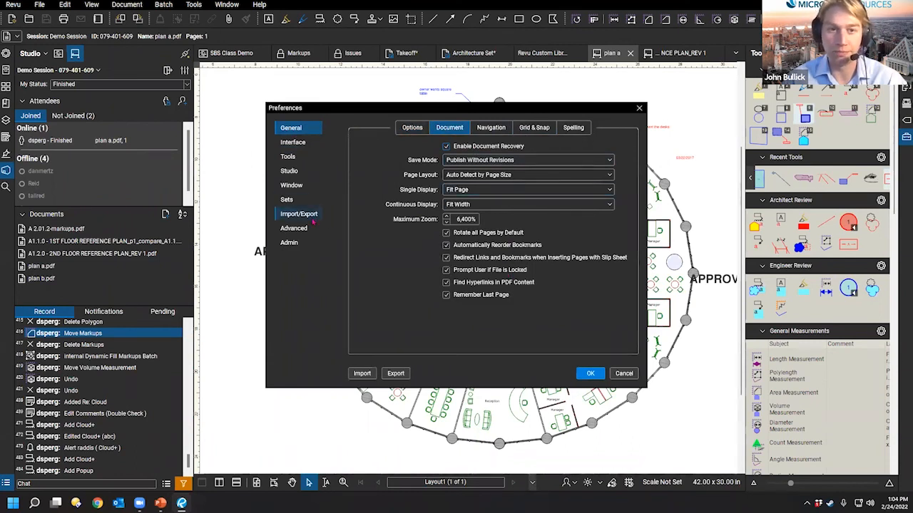
click(299, 213)
click(289, 156)
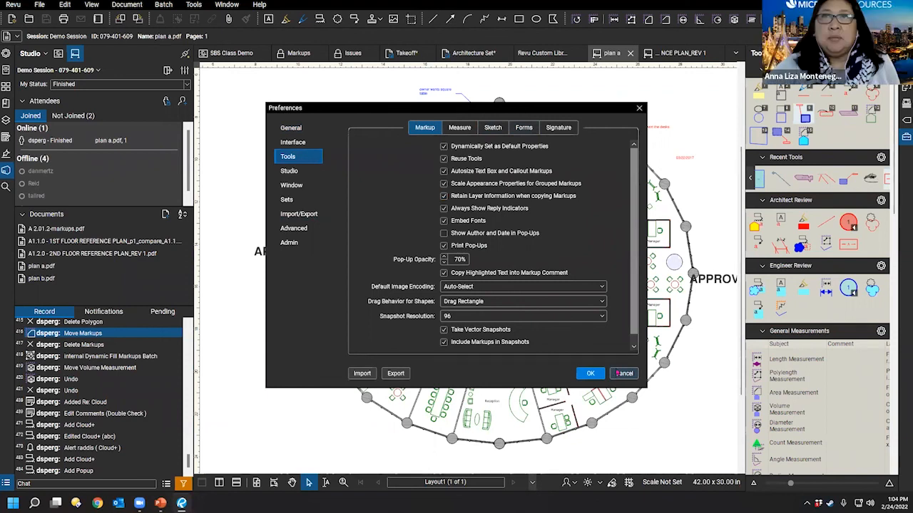
click(618, 373)
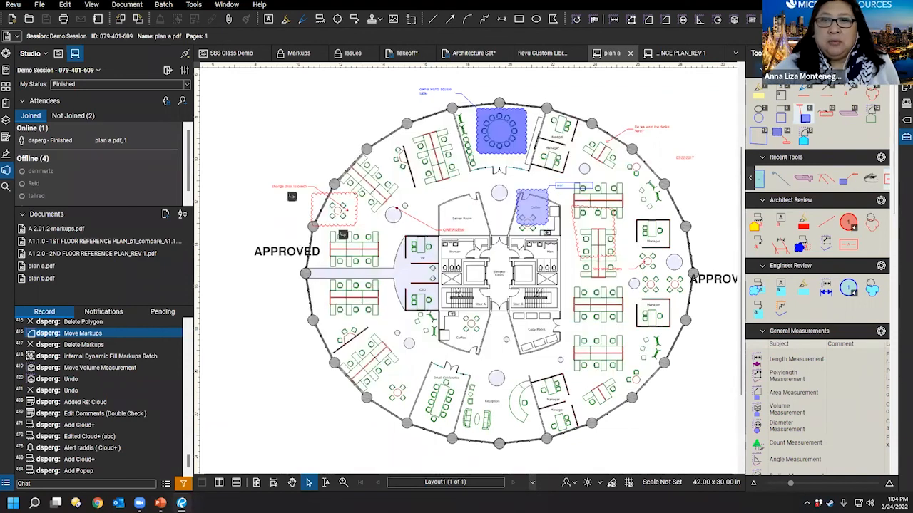
Step: Open Manage Tool Sets from the Tool Chest menu and close it with OK
click(769, 53)
click(789, 206)
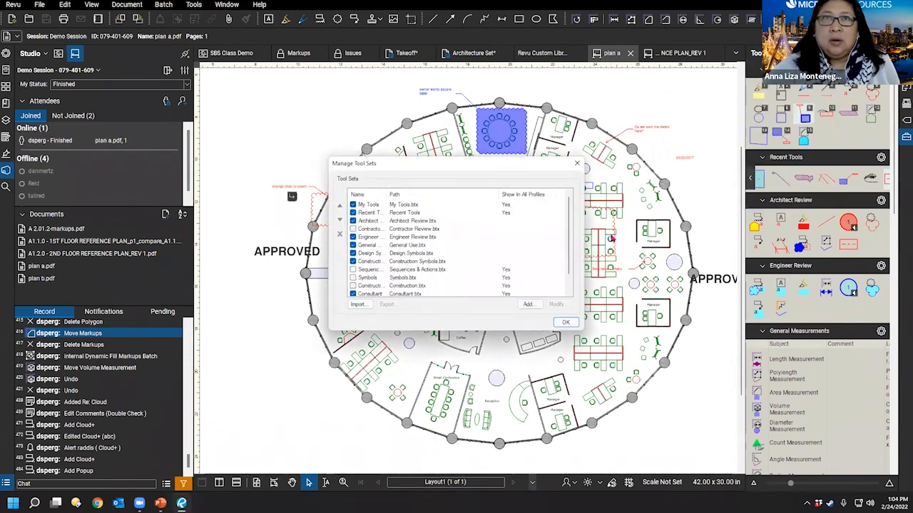
click(564, 322)
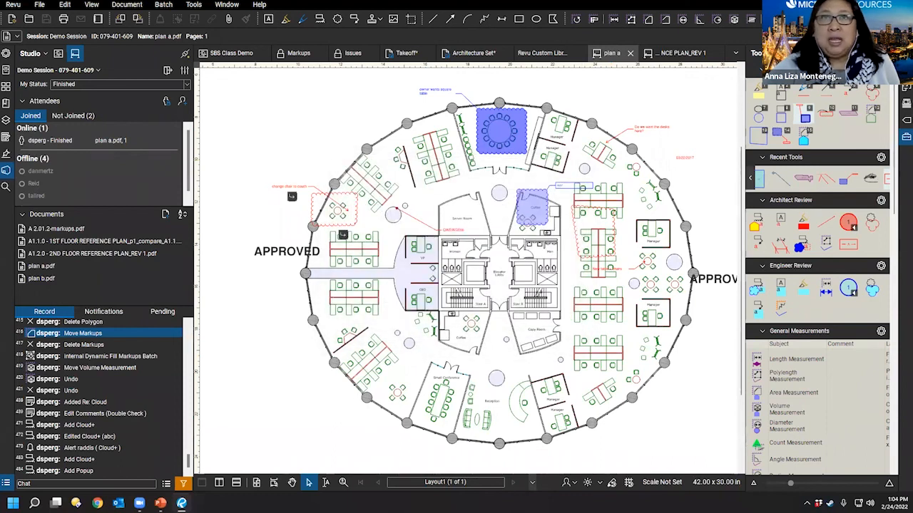
Step: Narrow the tool chest to enlarge plan a, then open the Windows Start menu
drag(744, 234, 776, 237)
drag(704, 340, 663, 307)
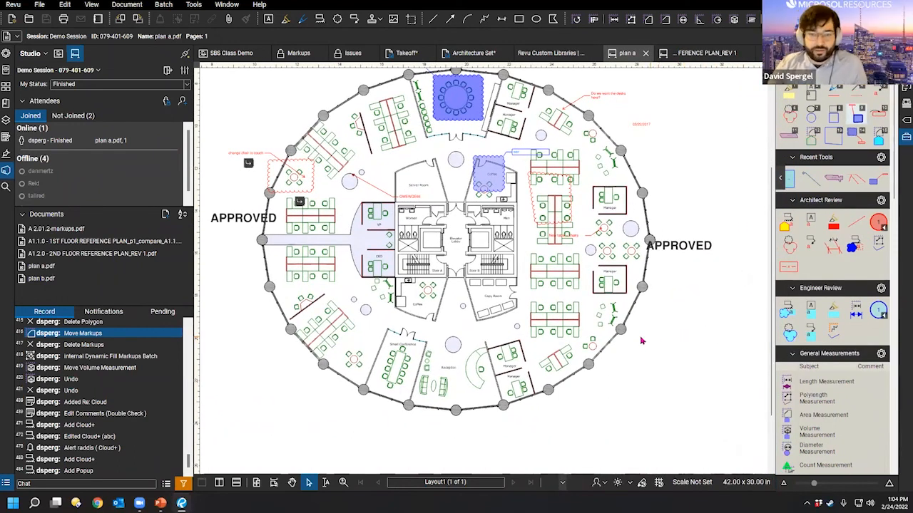
scroll(641, 340, down, 2)
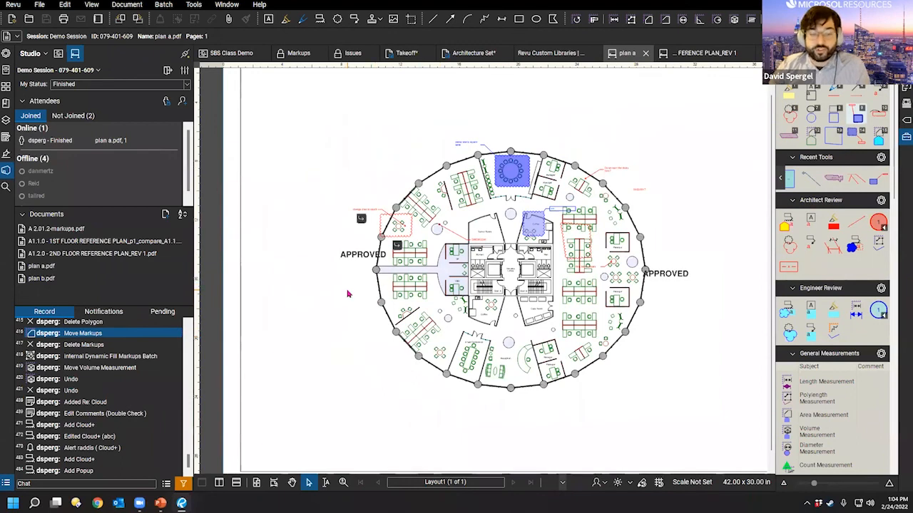
scroll(553, 311, up, 2)
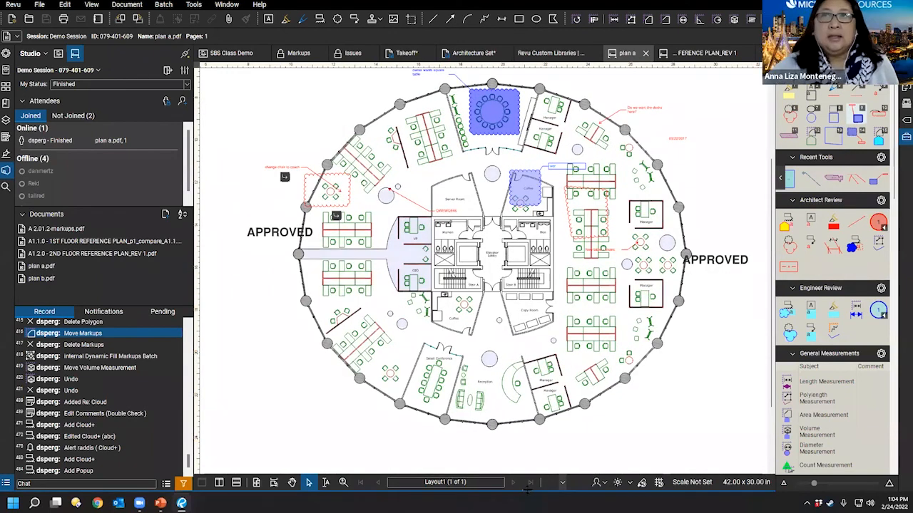
click(13, 504)
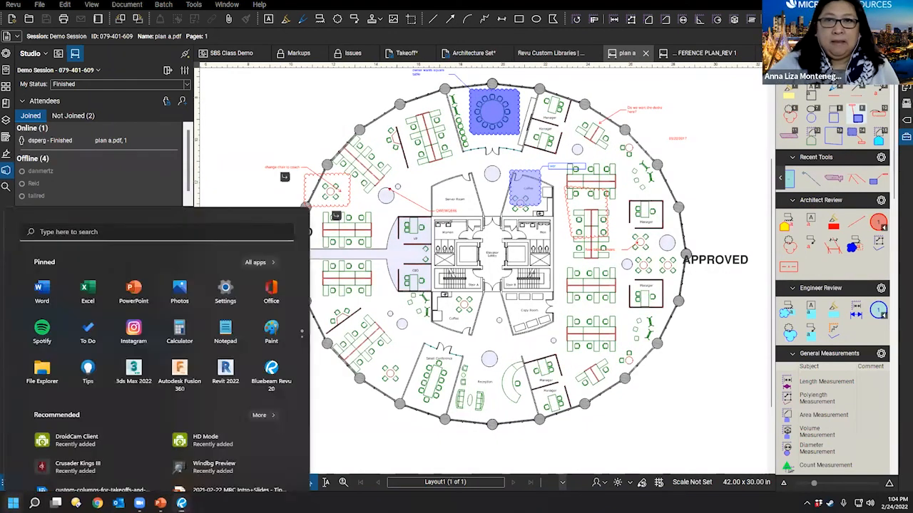
Step: Launch Excel via 'ex' search and widen its window to the left
text(excel)
click(99, 245)
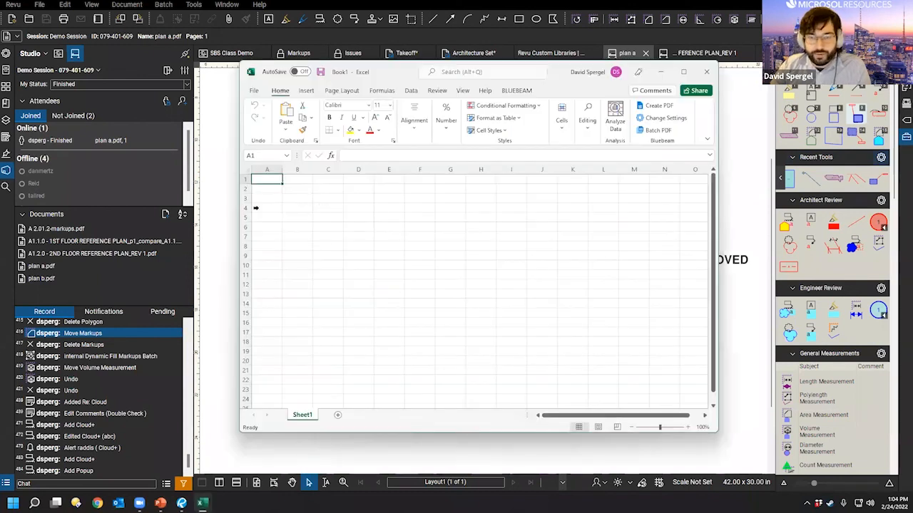
drag(238, 189, 107, 189)
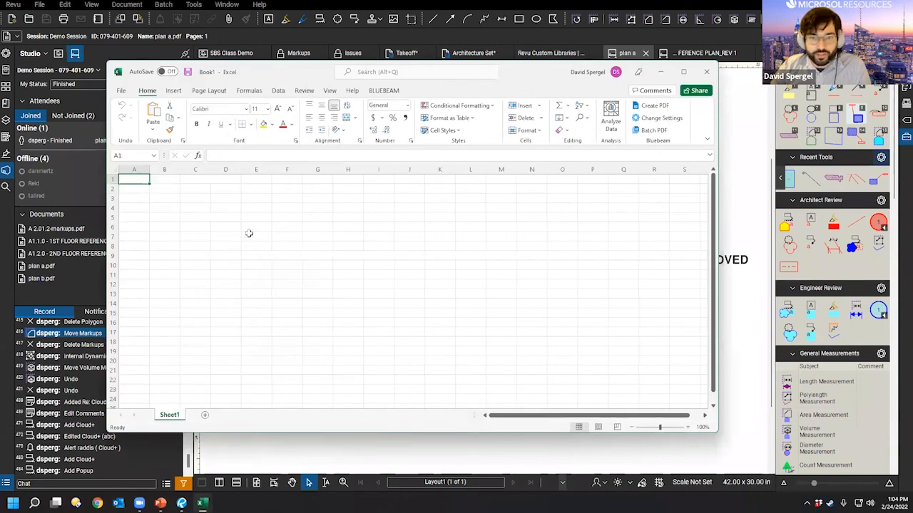
Step: Start Quantity Link > Create from cell A1, cancel the linked-files dialog, and close the workbook
click(378, 91)
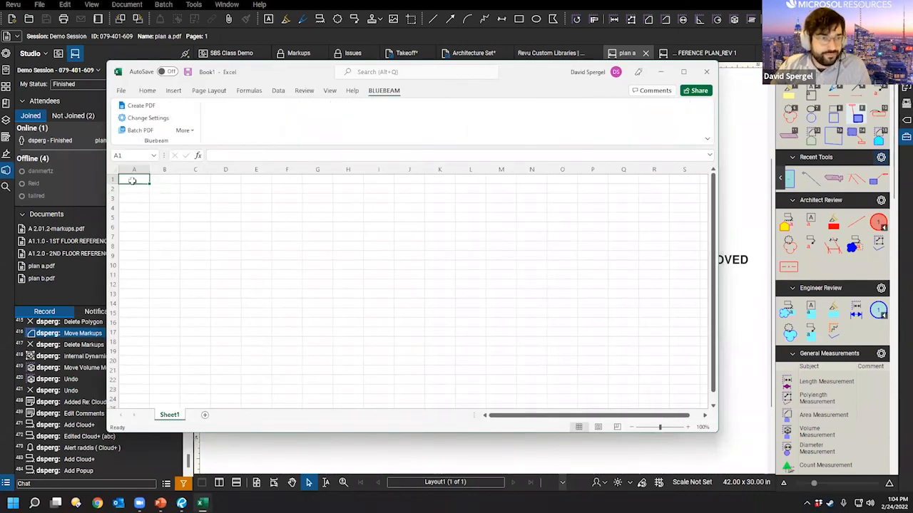
right_click(134, 181)
mouse_move(157, 190)
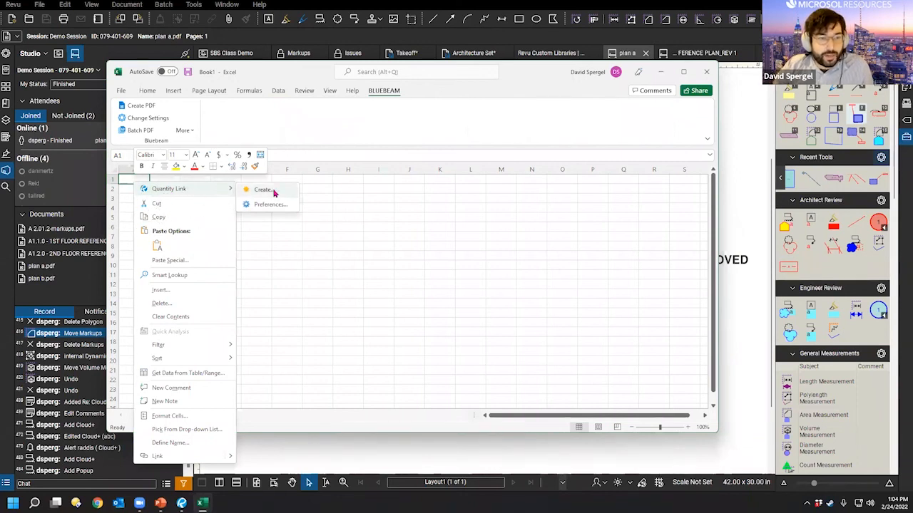
click(280, 196)
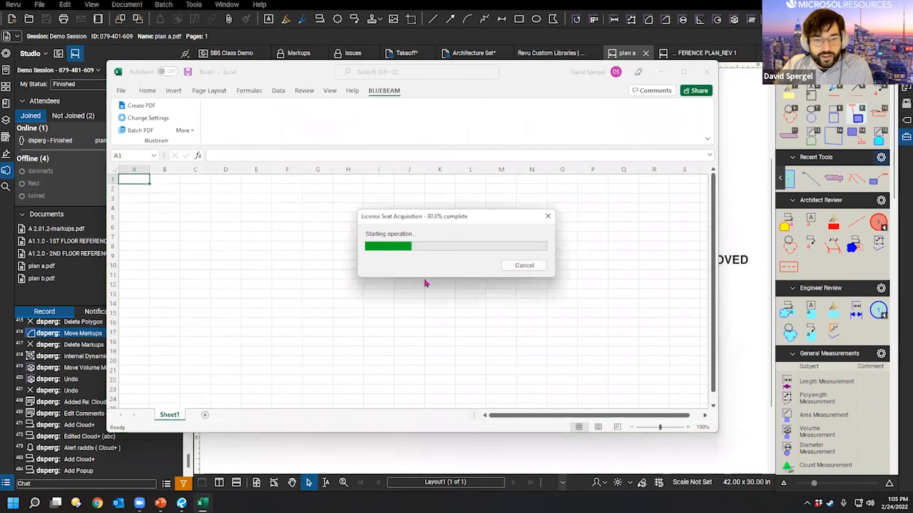
click(325, 308)
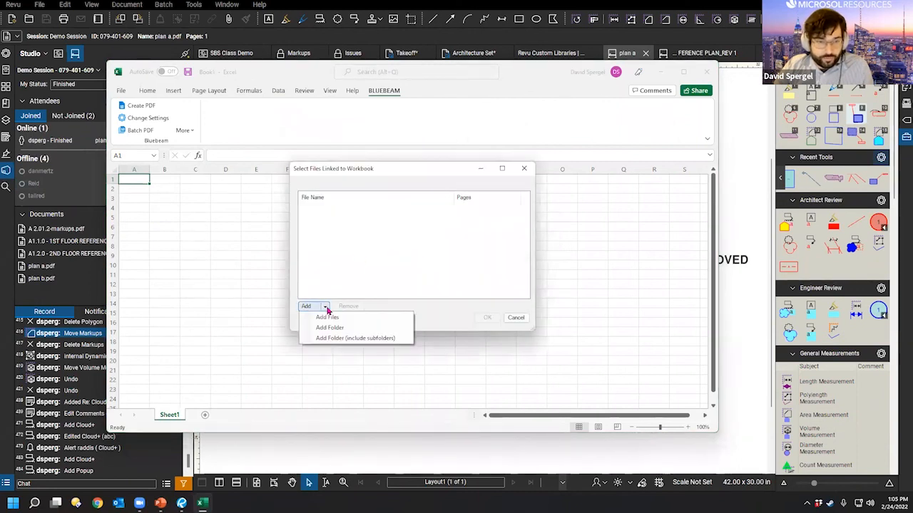
click(447, 255)
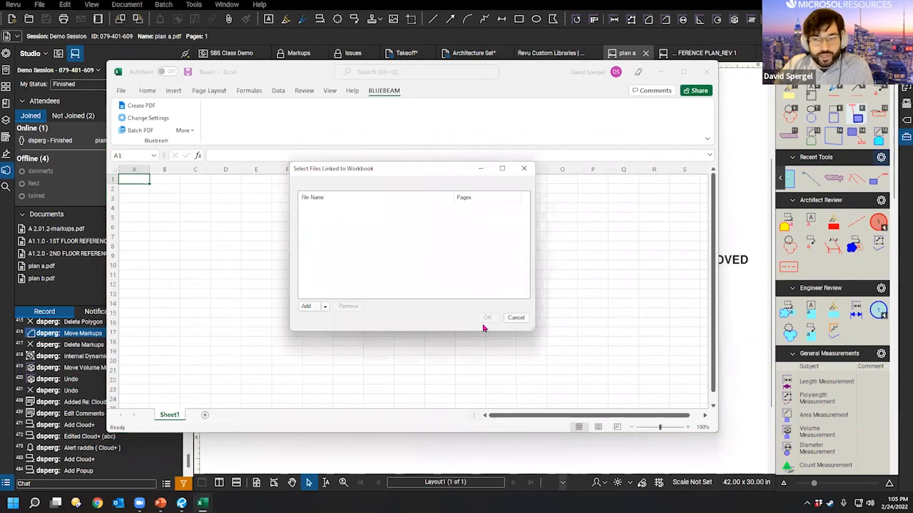
click(515, 318)
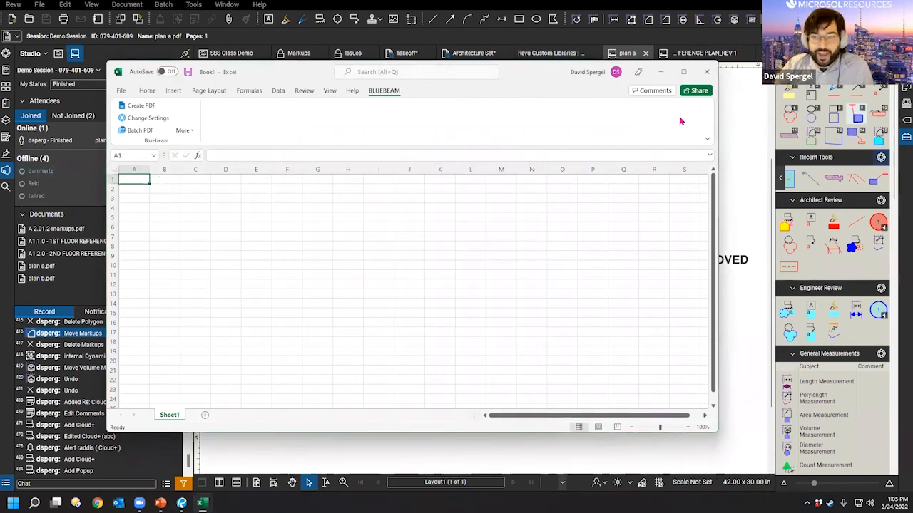
click(706, 71)
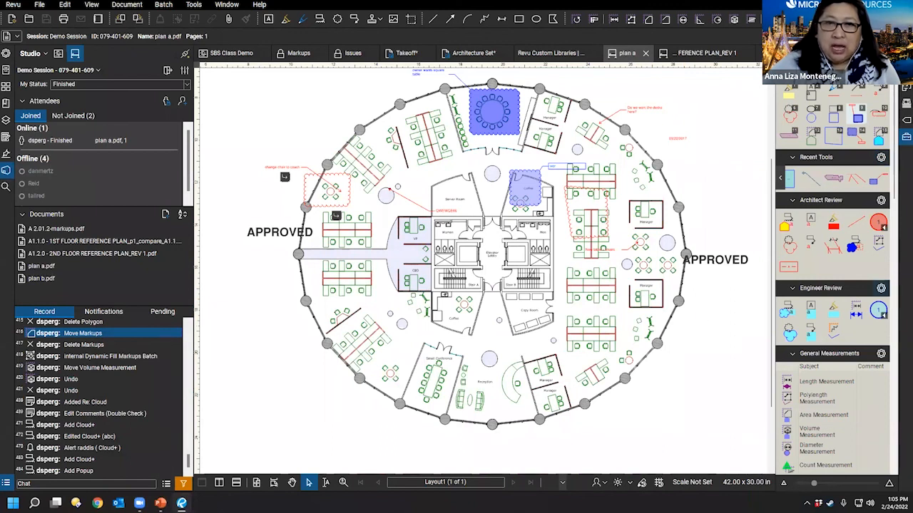
Step: Pan the floor plan toward its right side and collapse the Studio panel to widen the drawing
drag(704, 390, 601, 358)
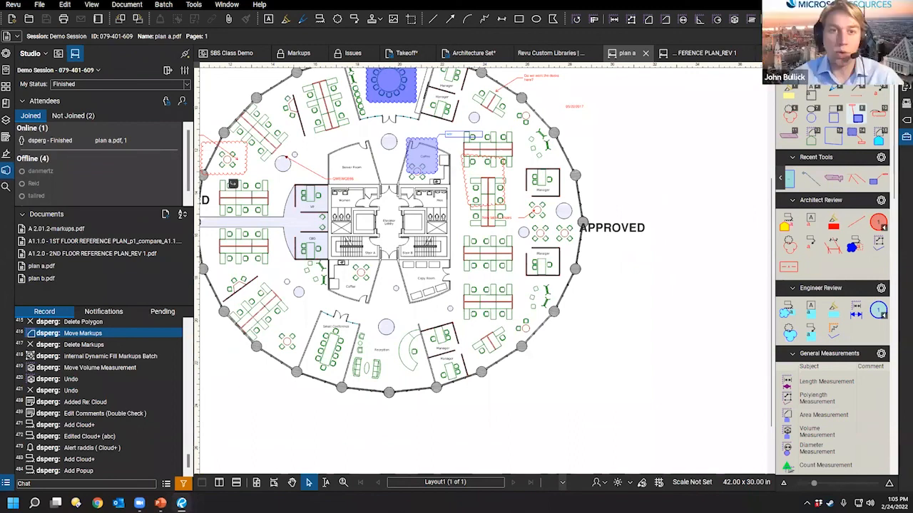
click(193, 5)
click(193, 4)
double_click(196, 94)
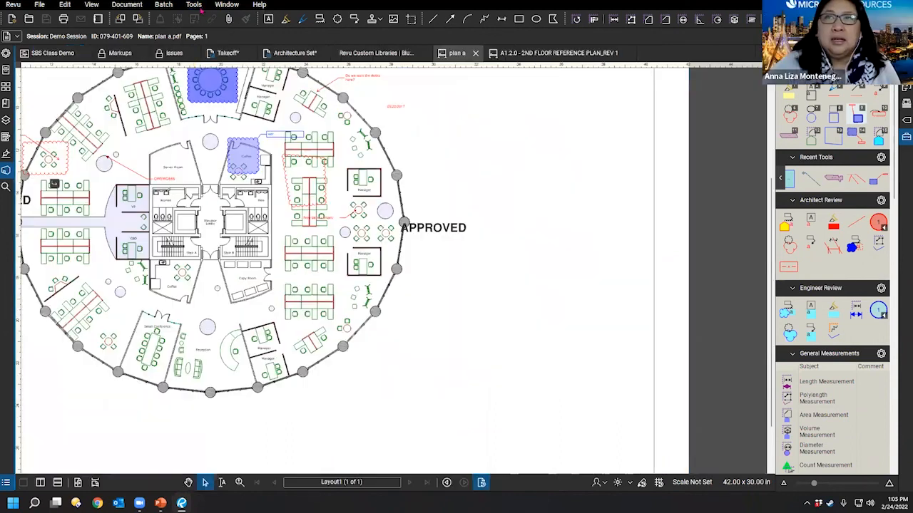
Step: Look through the Tools, File and Edit menus, then open Revu > Preferences
click(193, 5)
click(195, 4)
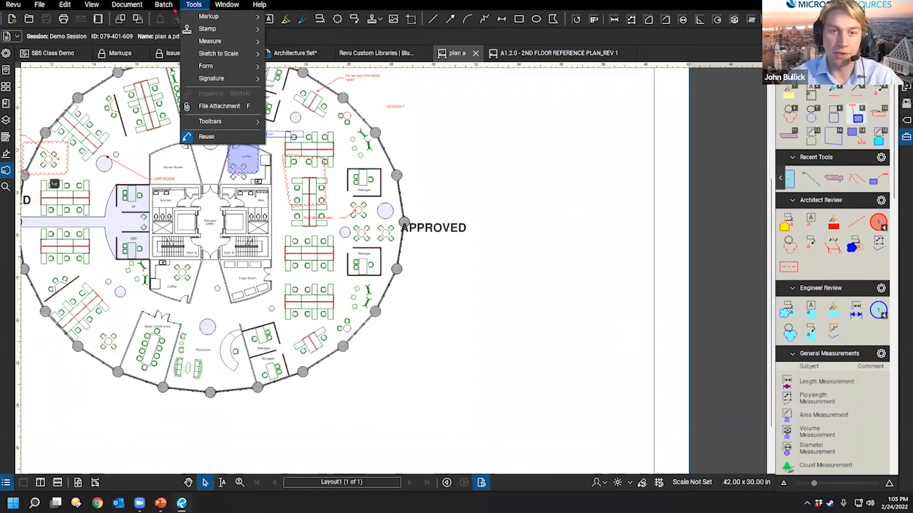
click(187, 5)
click(39, 5)
mouse_move(62, 5)
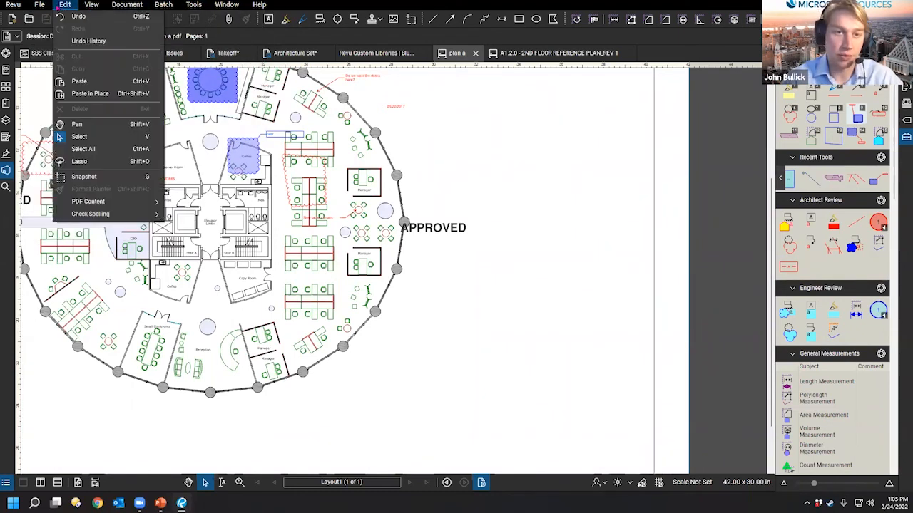
mouse_move(93, 5)
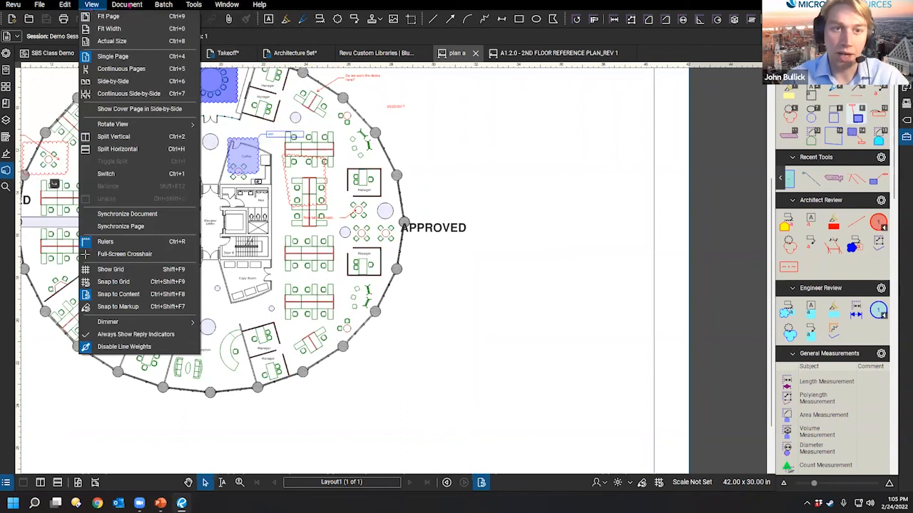
mouse_move(235, 6)
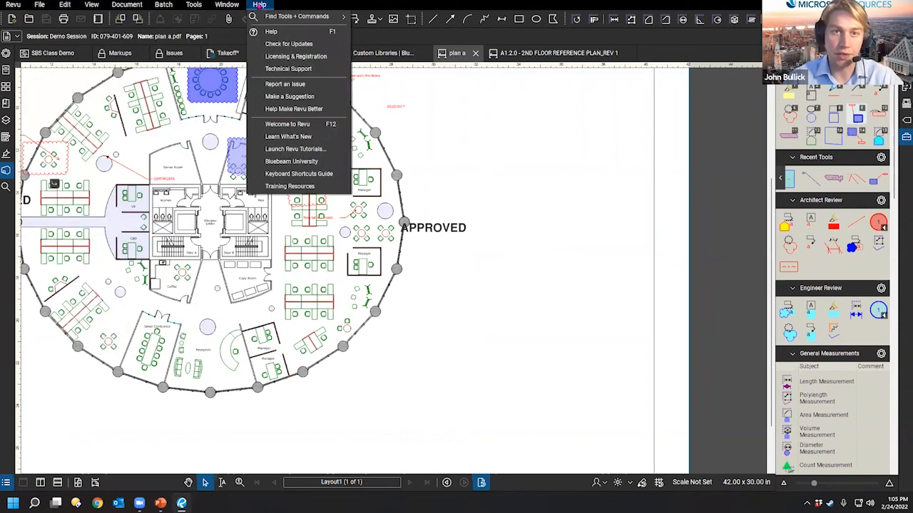
click(13, 5)
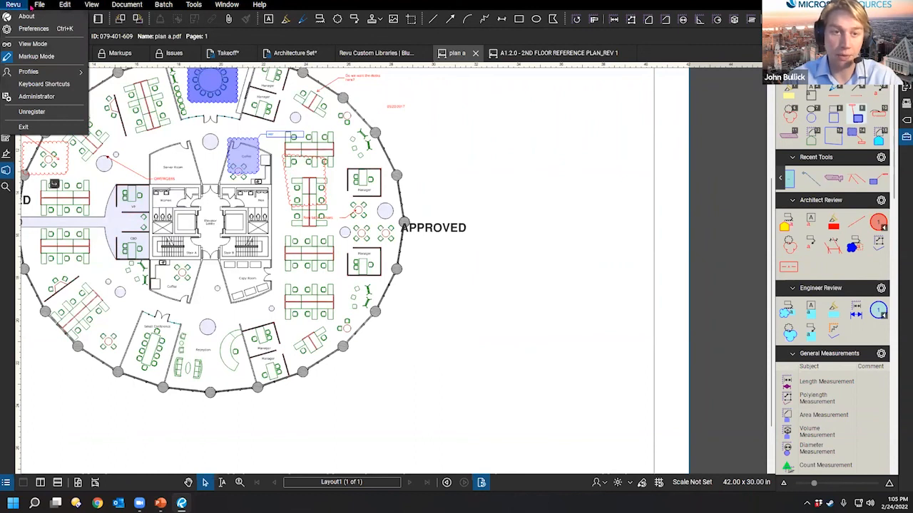
click(34, 28)
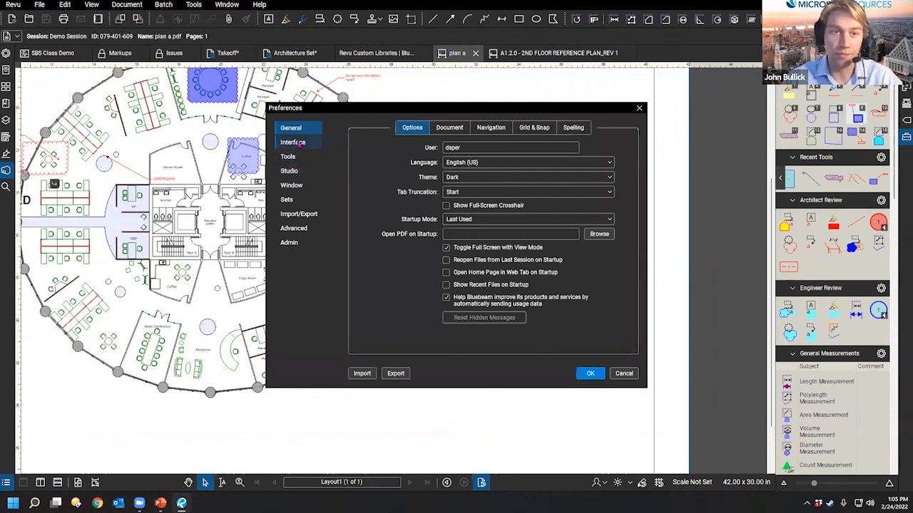
Step: Review the Interface and Tools preference pages, then close Preferences
click(299, 143)
click(300, 156)
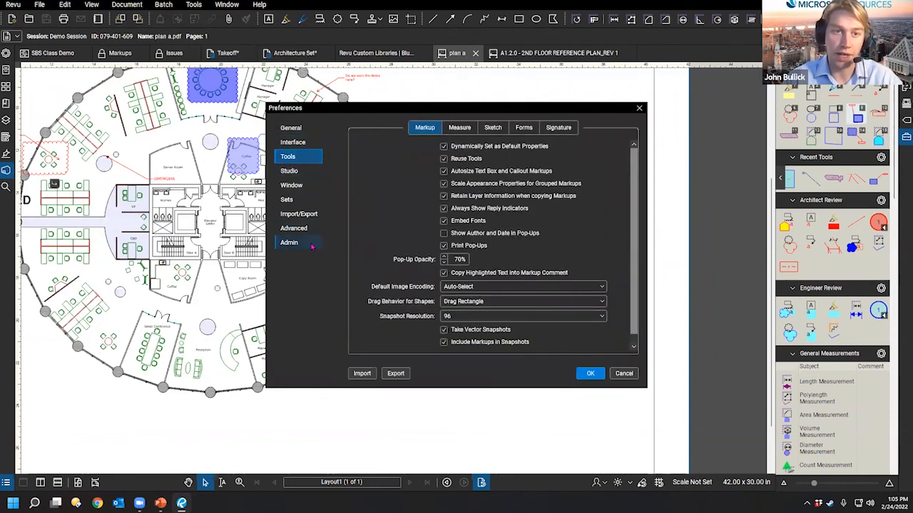
click(640, 109)
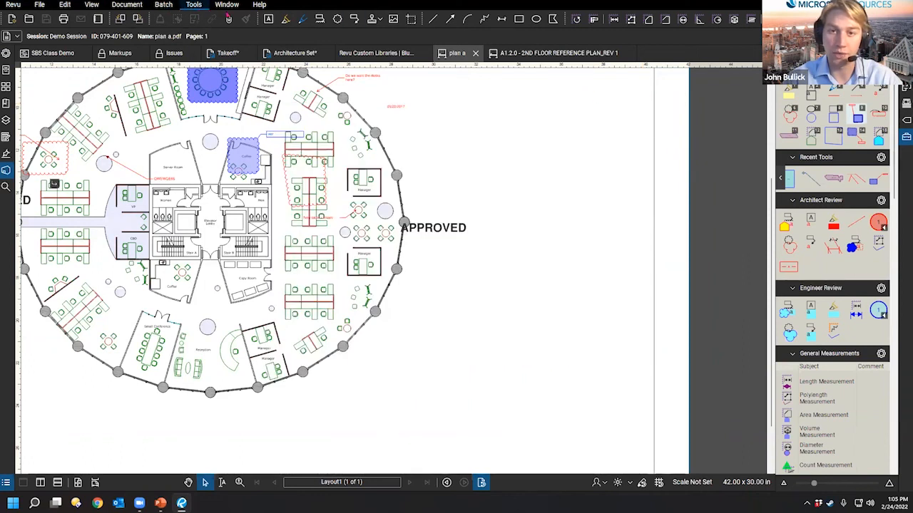
Step: Open the Customize Toolbars dialog from Tools > Toolbars > Customize
click(227, 5)
mouse_move(259, 6)
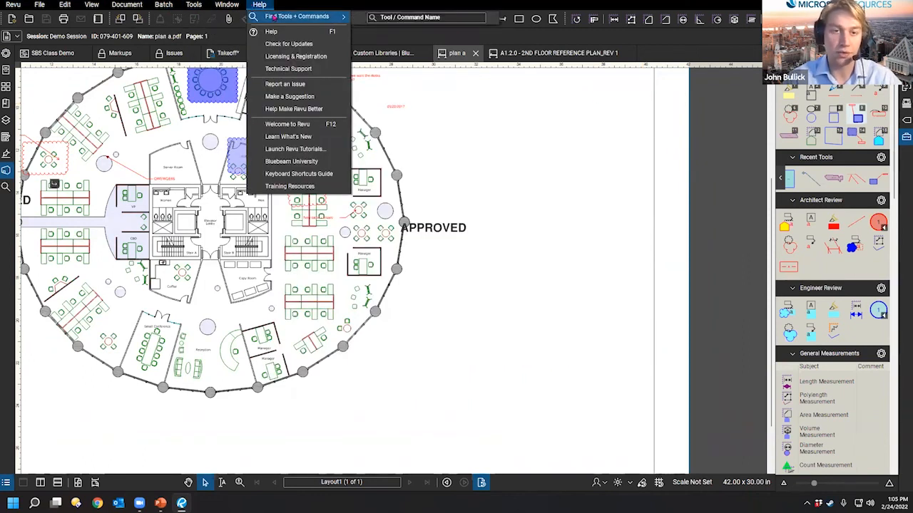
click(194, 5)
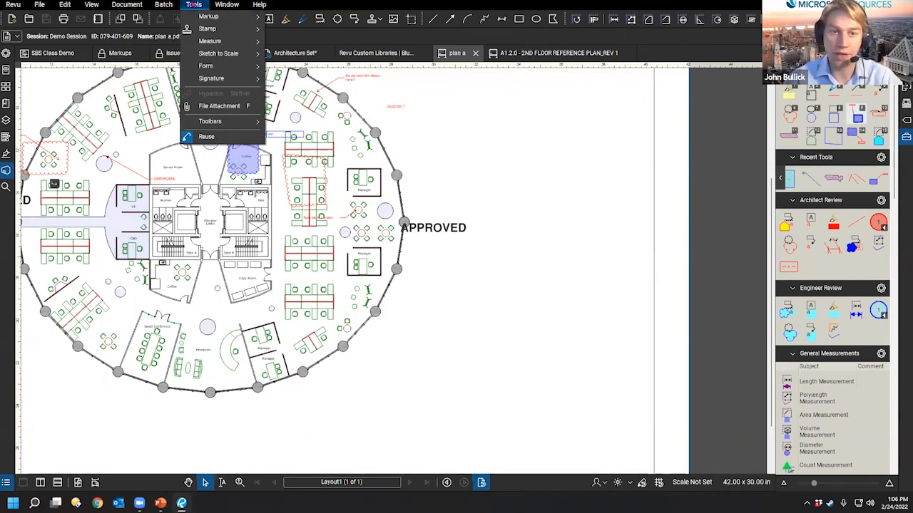
mouse_move(213, 122)
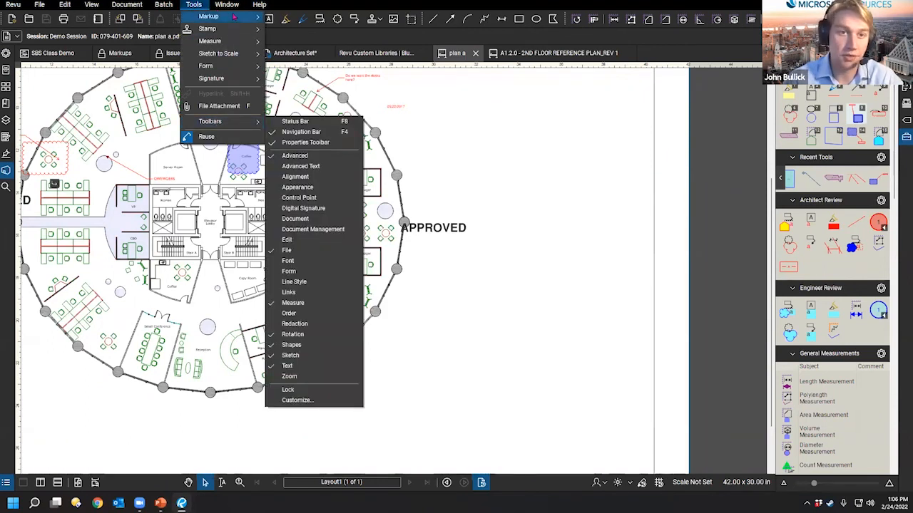
mouse_move(232, 16)
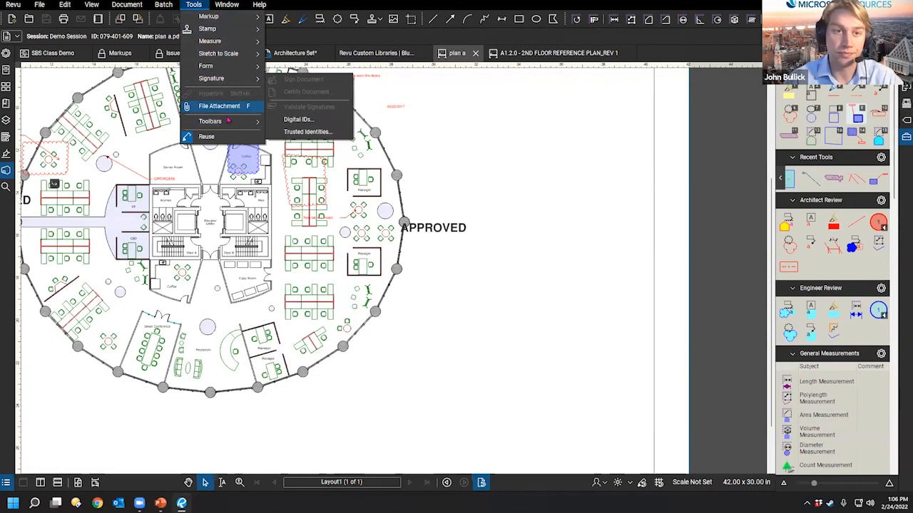
click(194, 5)
click(195, 5)
mouse_move(211, 122)
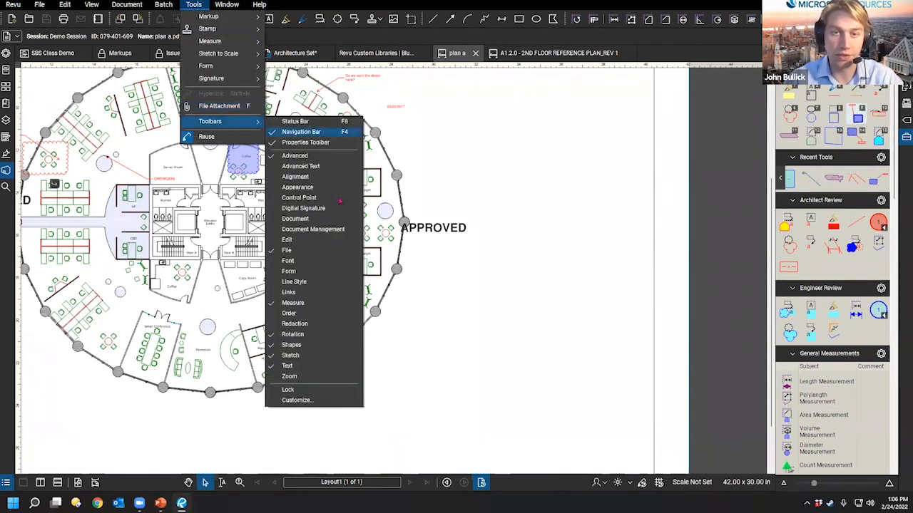
key(Return)
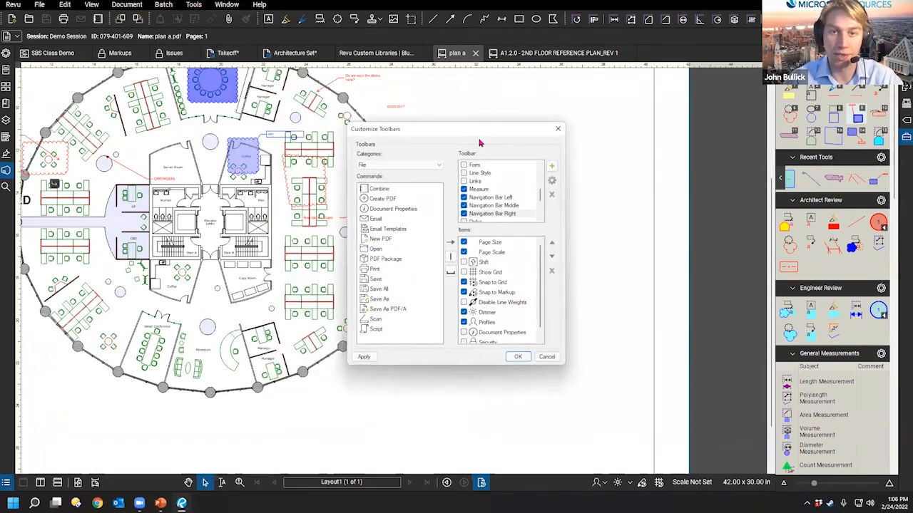